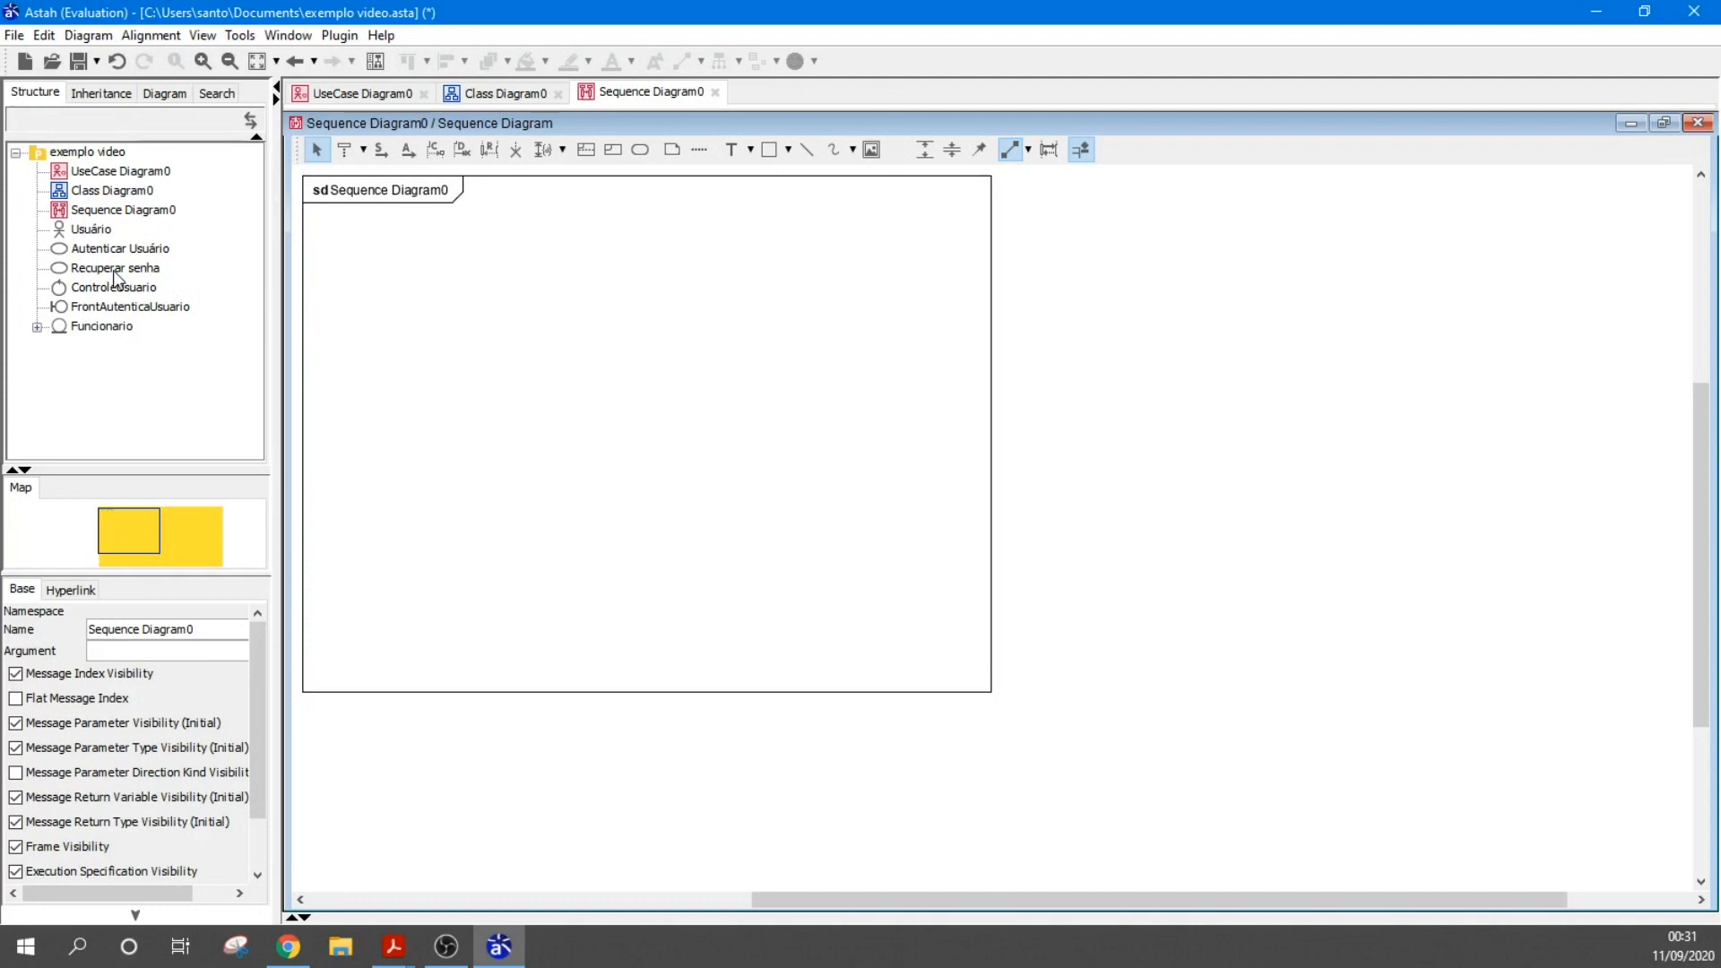
# Add lifelines for Usuário, FrontAutenticaUsuario, ControleUsuario and Funcionario, in that order, to the sequence diagram from the existing model elements
pyautogui.click(79, 232)
pyautogui.moveTo(79, 232); pyautogui.dragTo(397, 251)
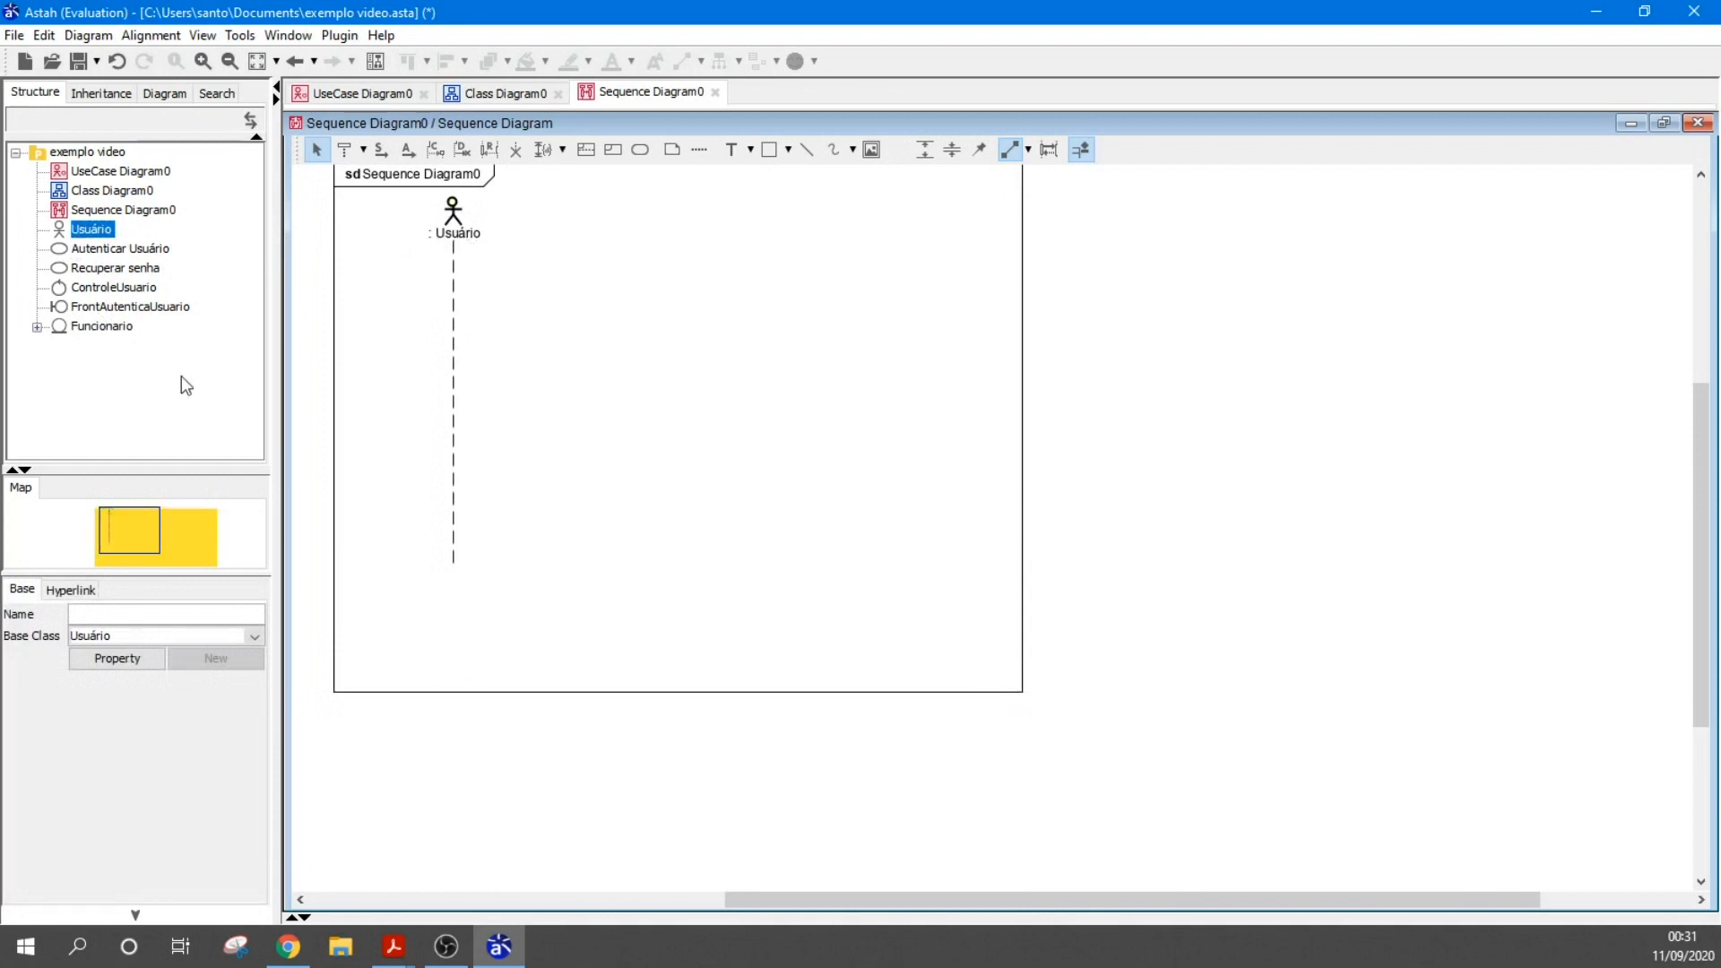
pyautogui.moveTo(107, 310); pyautogui.dragTo(633, 240)
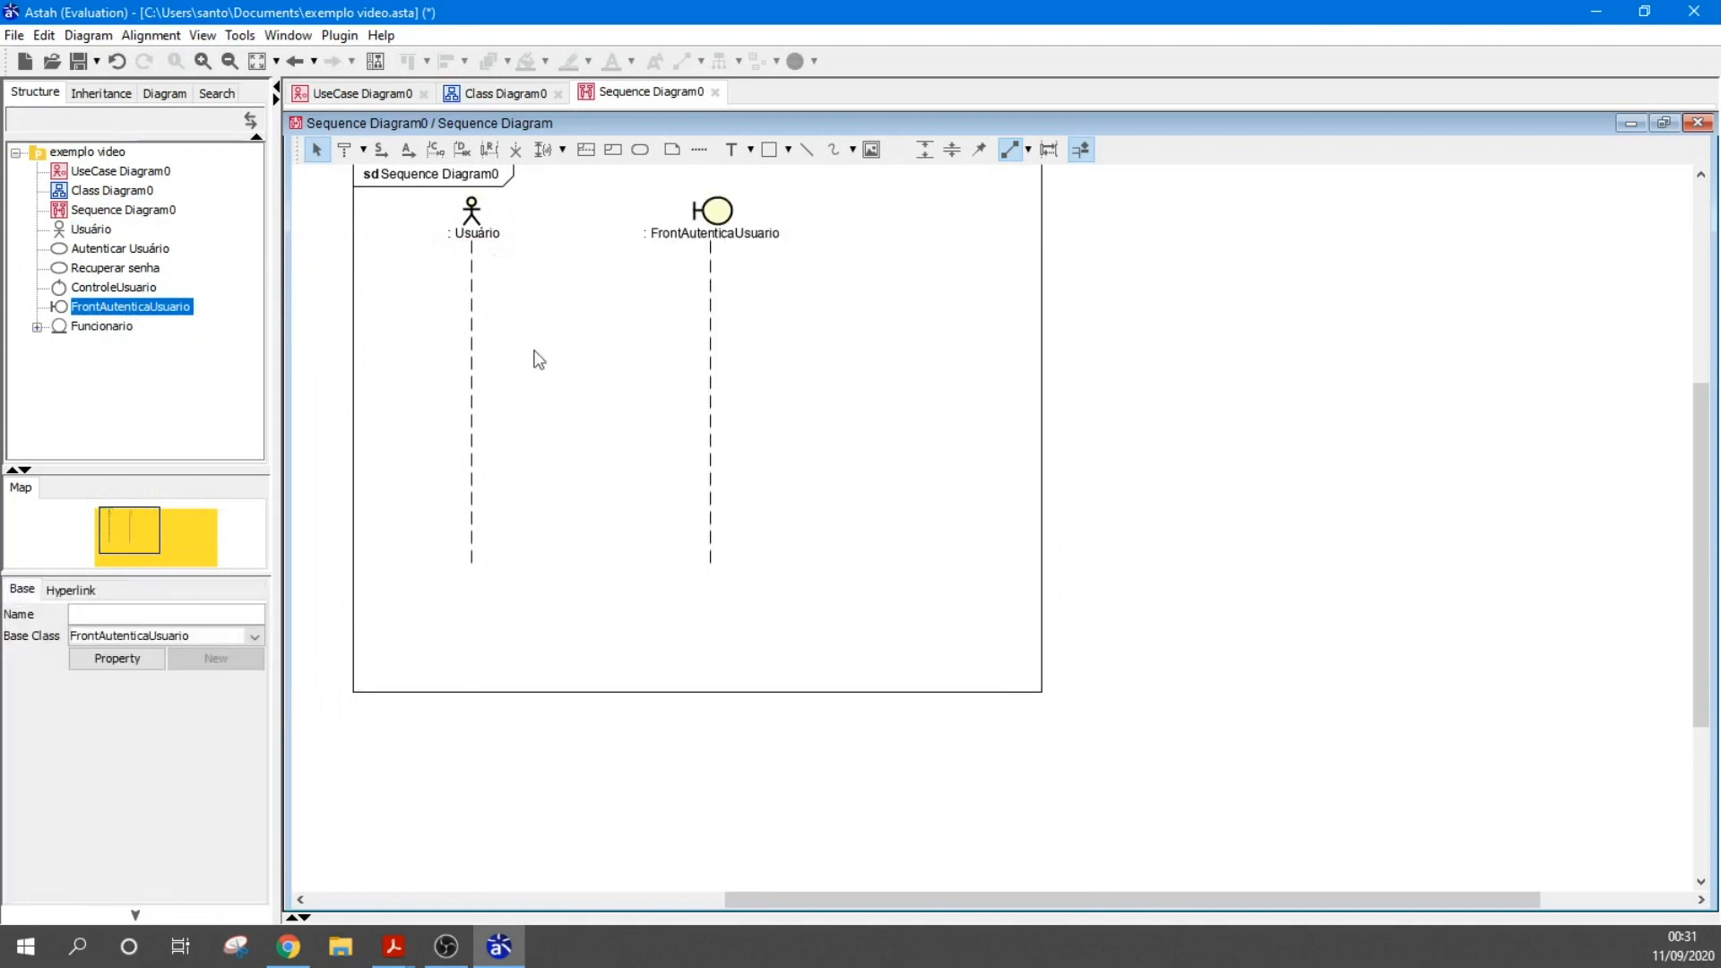
pyautogui.moveTo(112, 289); pyautogui.dragTo(921, 215)
pyautogui.click(91, 330)
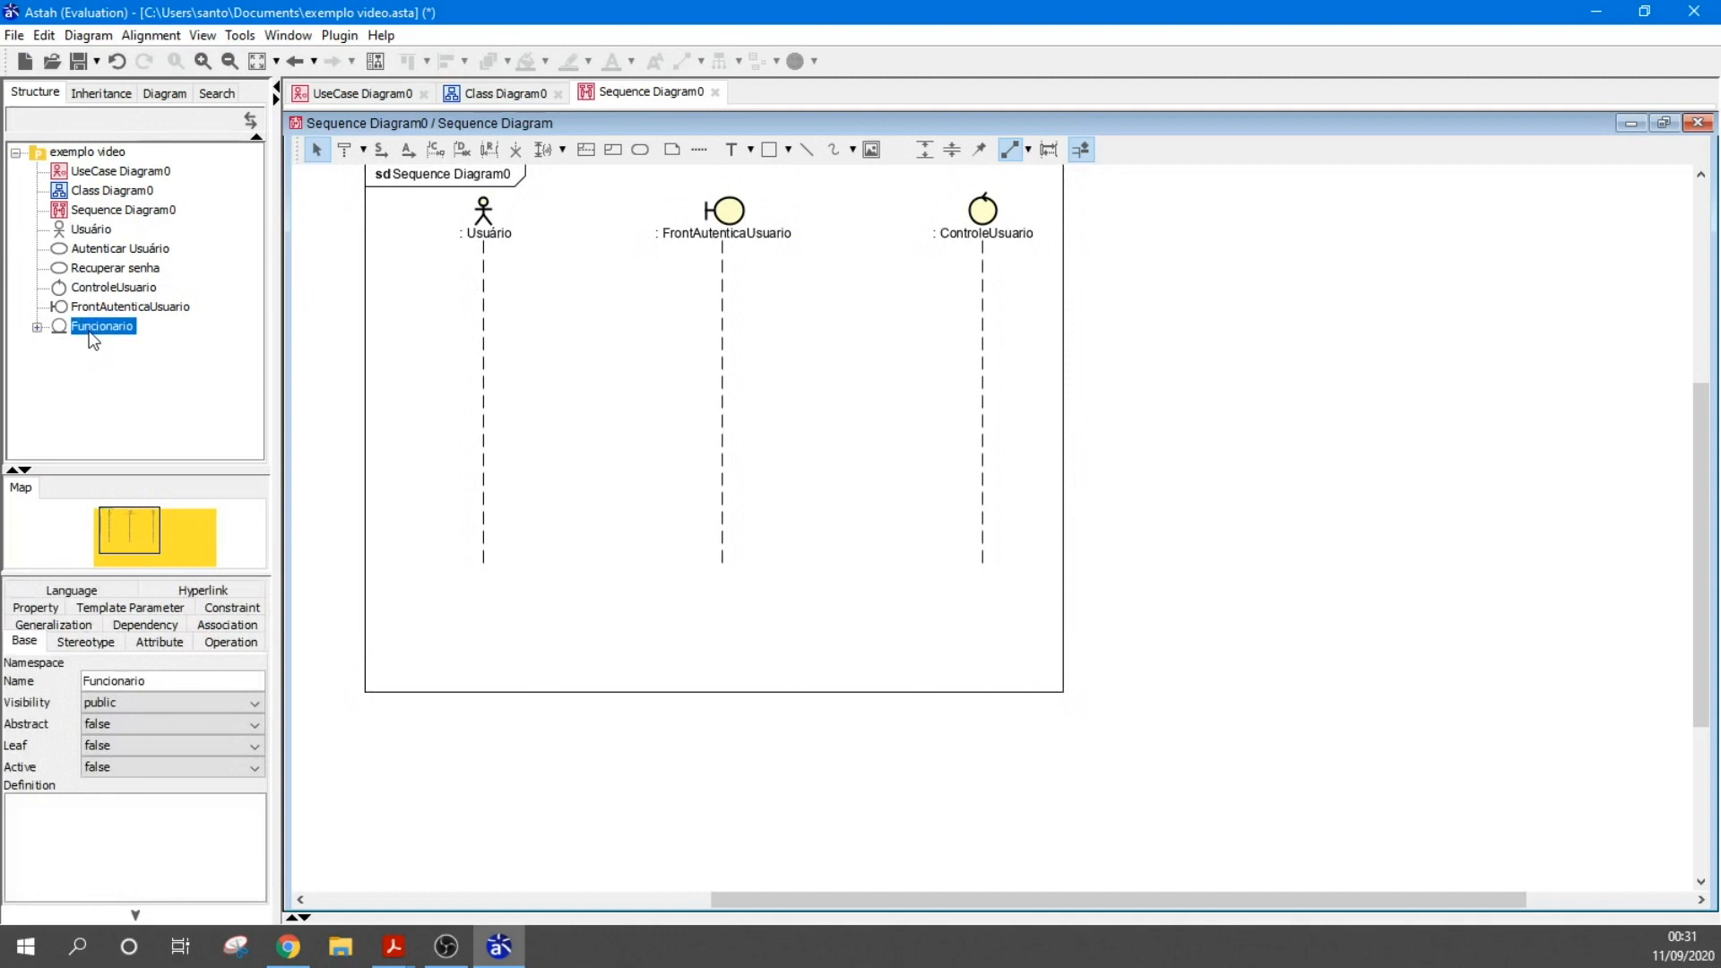
pyautogui.moveTo(98, 334); pyautogui.dragTo(1133, 232)
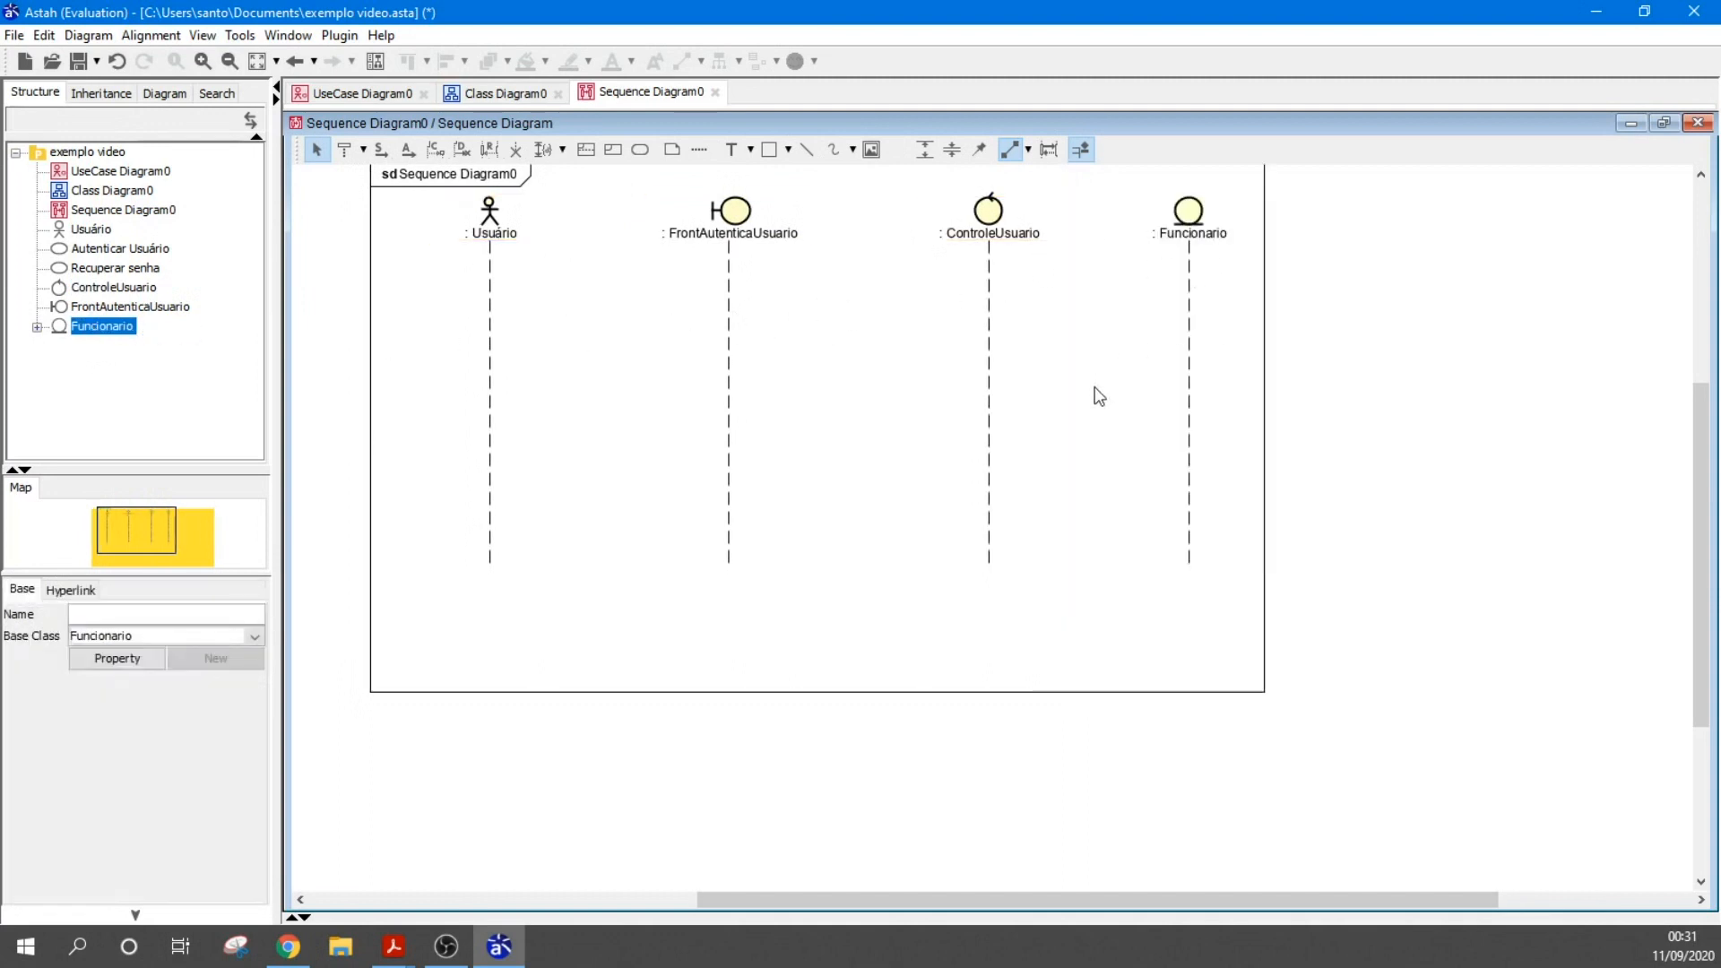
# Draw a synchronous message named abrir from the Usuário lifeline to FrontAutenticaUsuario
pyautogui.keyDown('ctrl'); pyautogui.scroll(2, 1102, 398); pyautogui.keyUp('ctrl')
pyautogui.scroll(3, 1003, 465)
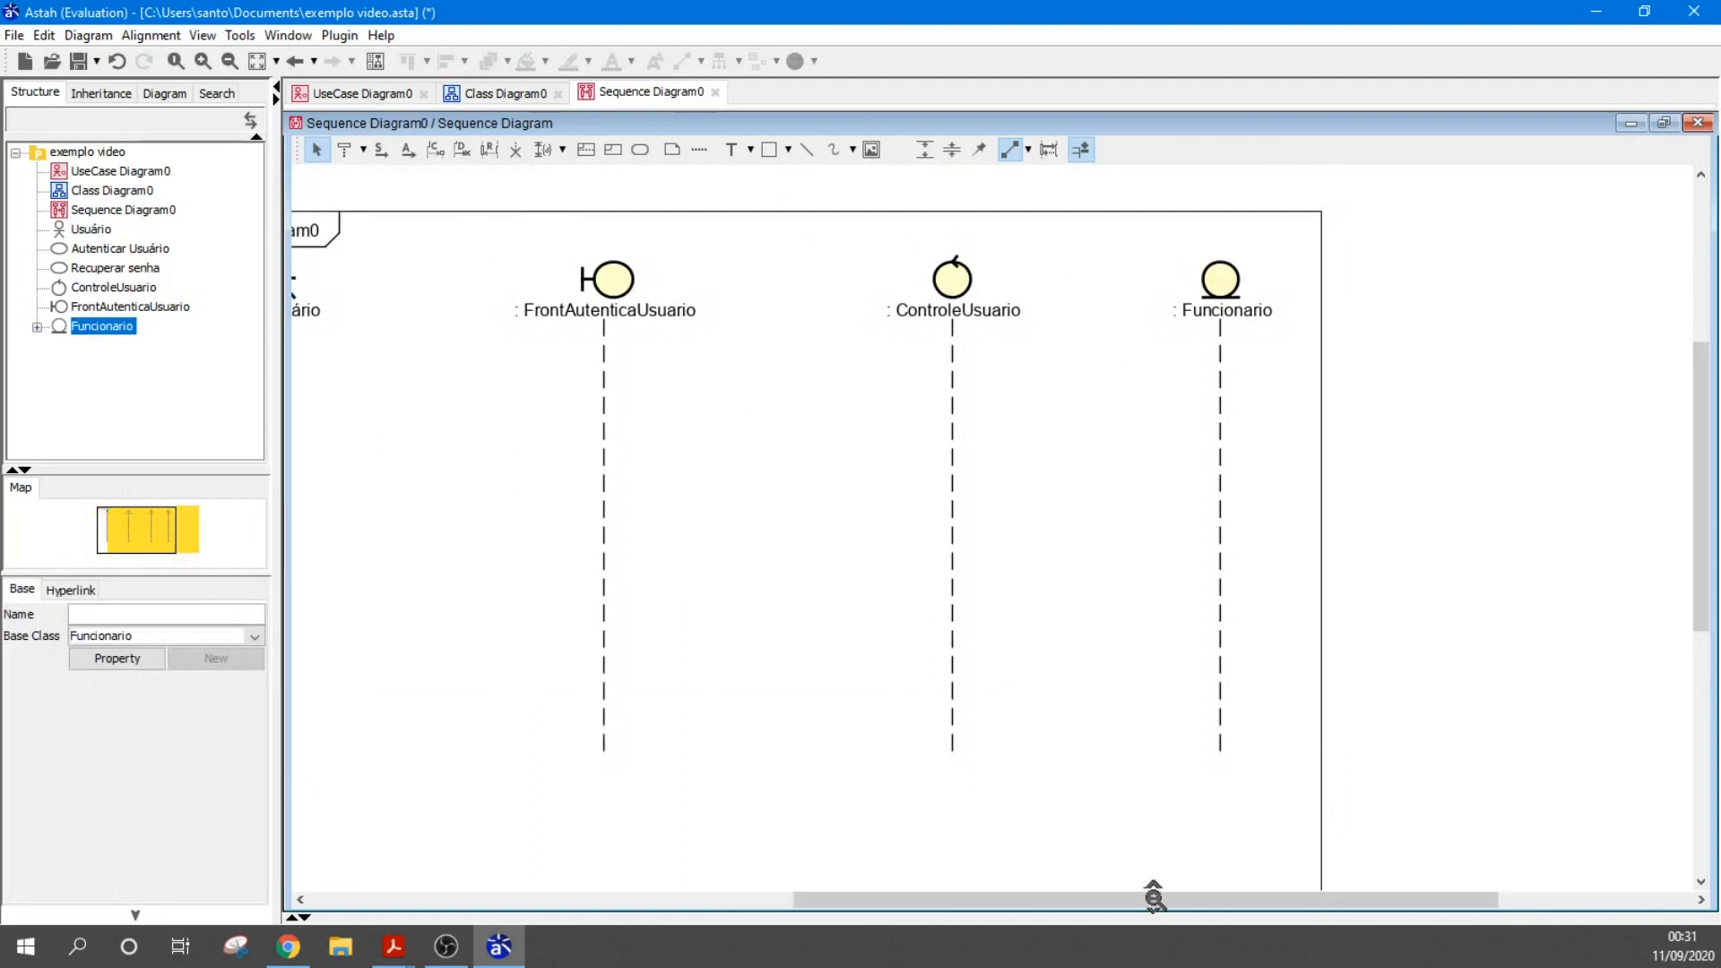
pyautogui.moveTo(1154, 896); pyautogui.dragTo(1044, 902)
pyautogui.moveTo(507, 363)
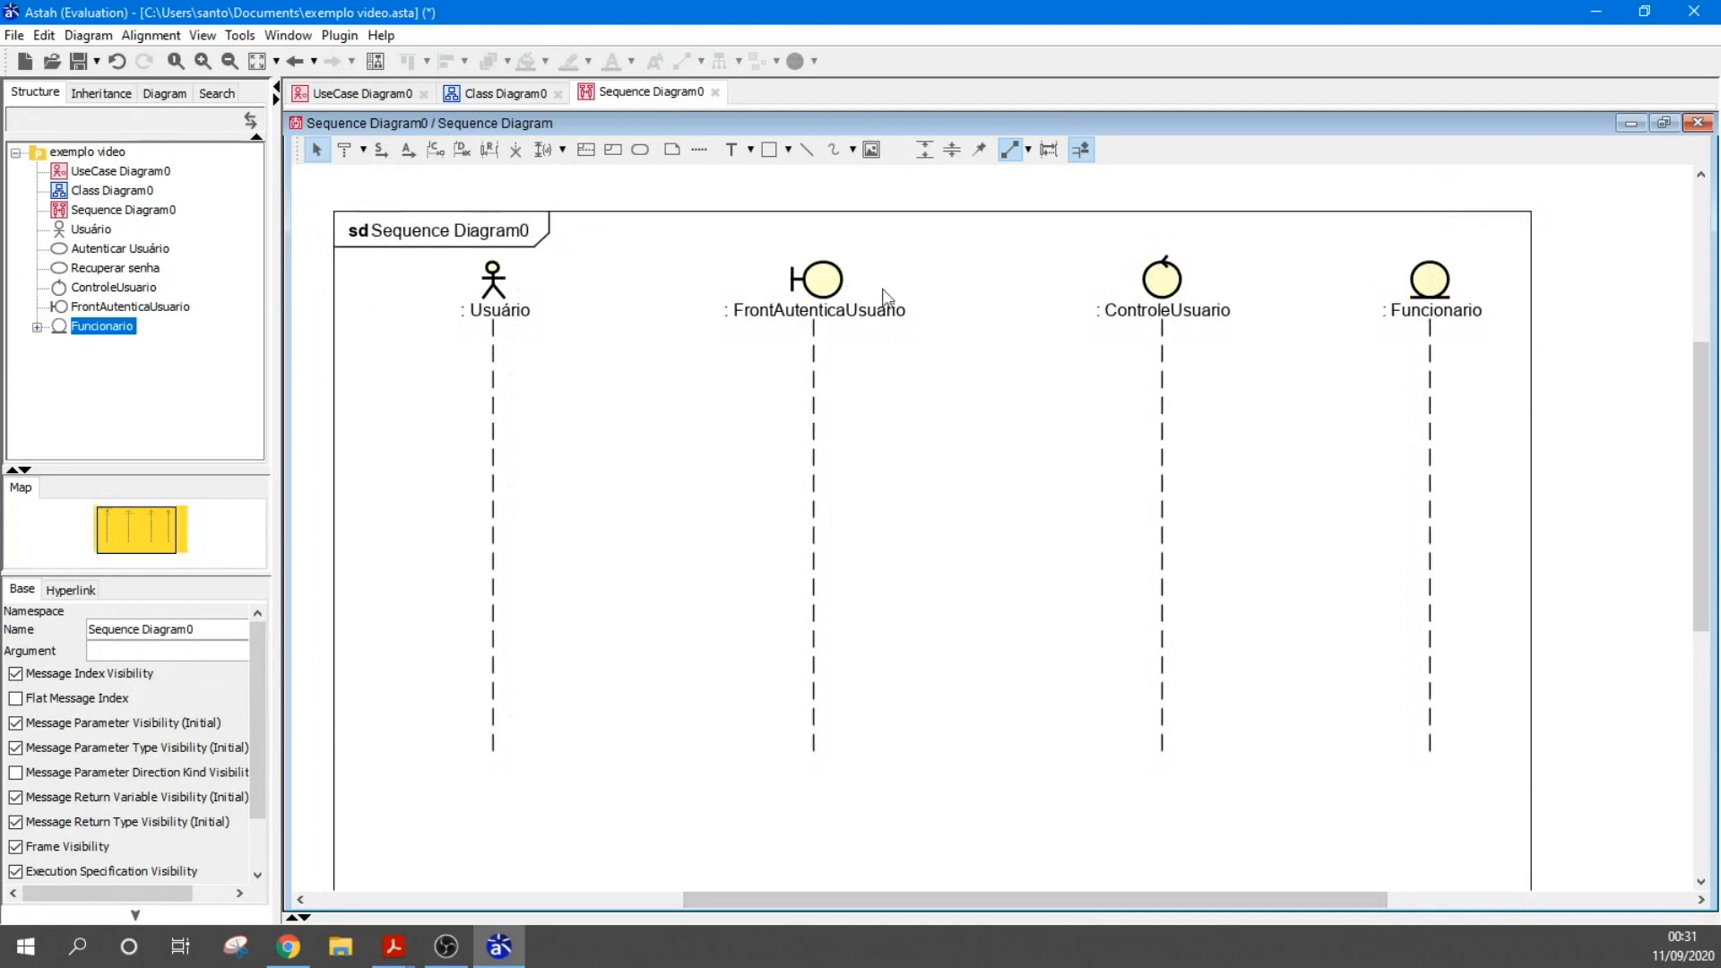
pyautogui.moveTo(488, 548)
pyautogui.click(382, 150)
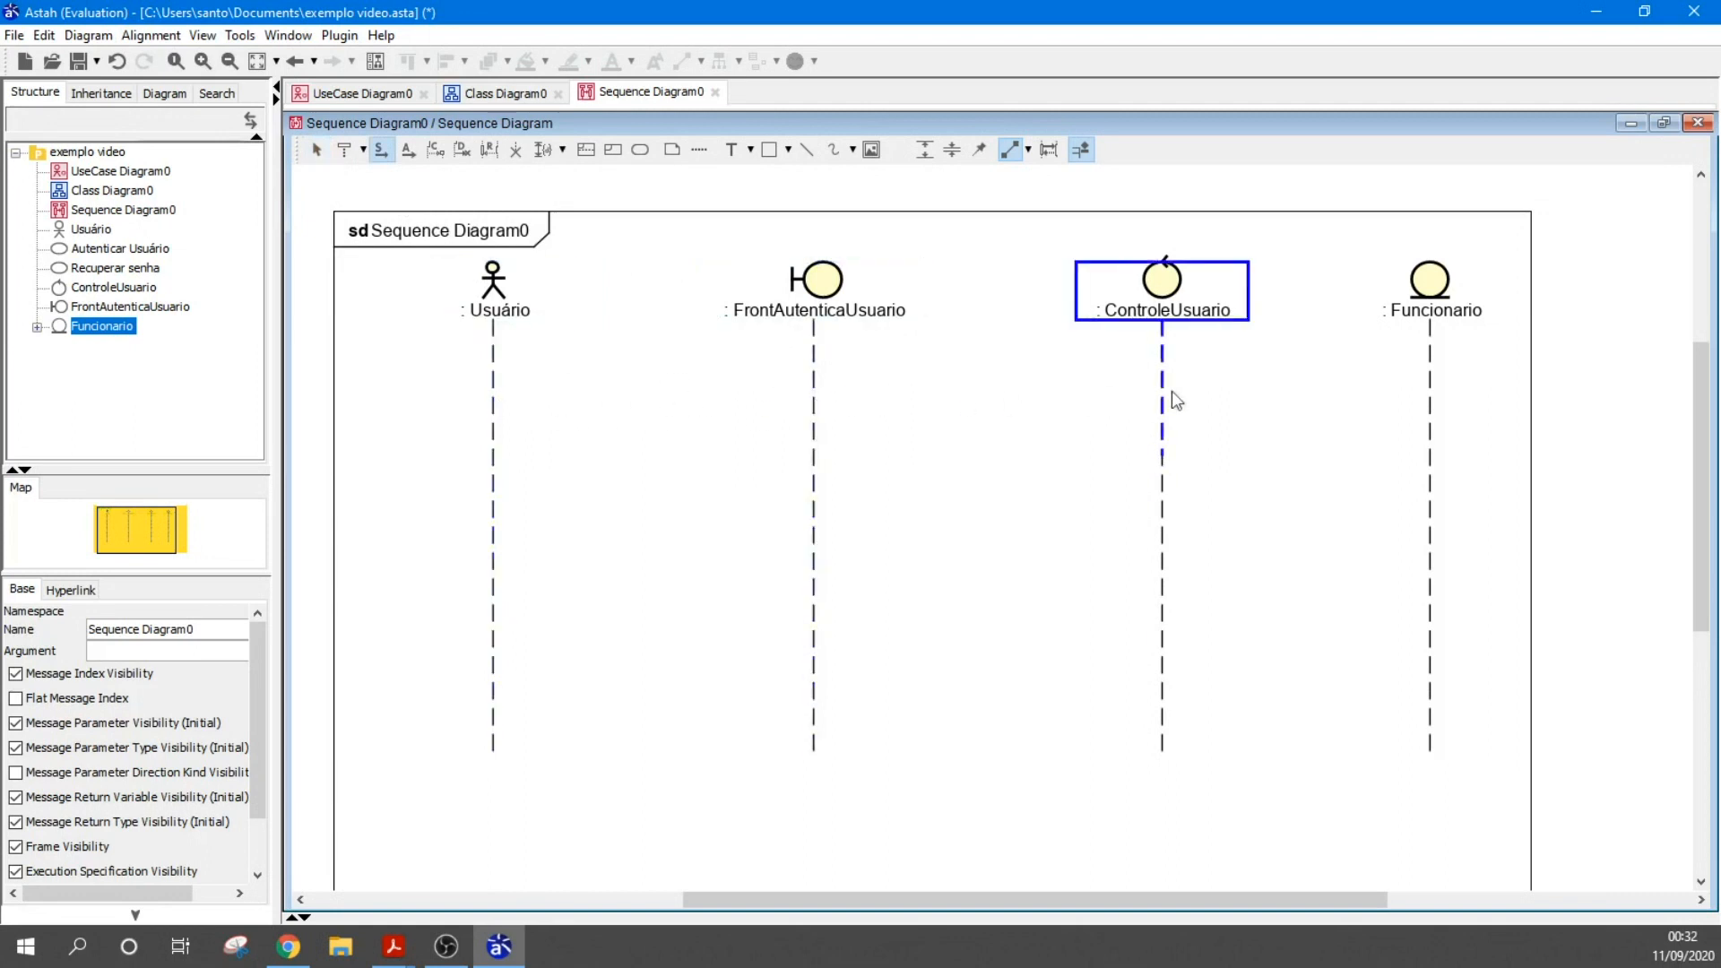
pyautogui.click(500, 357)
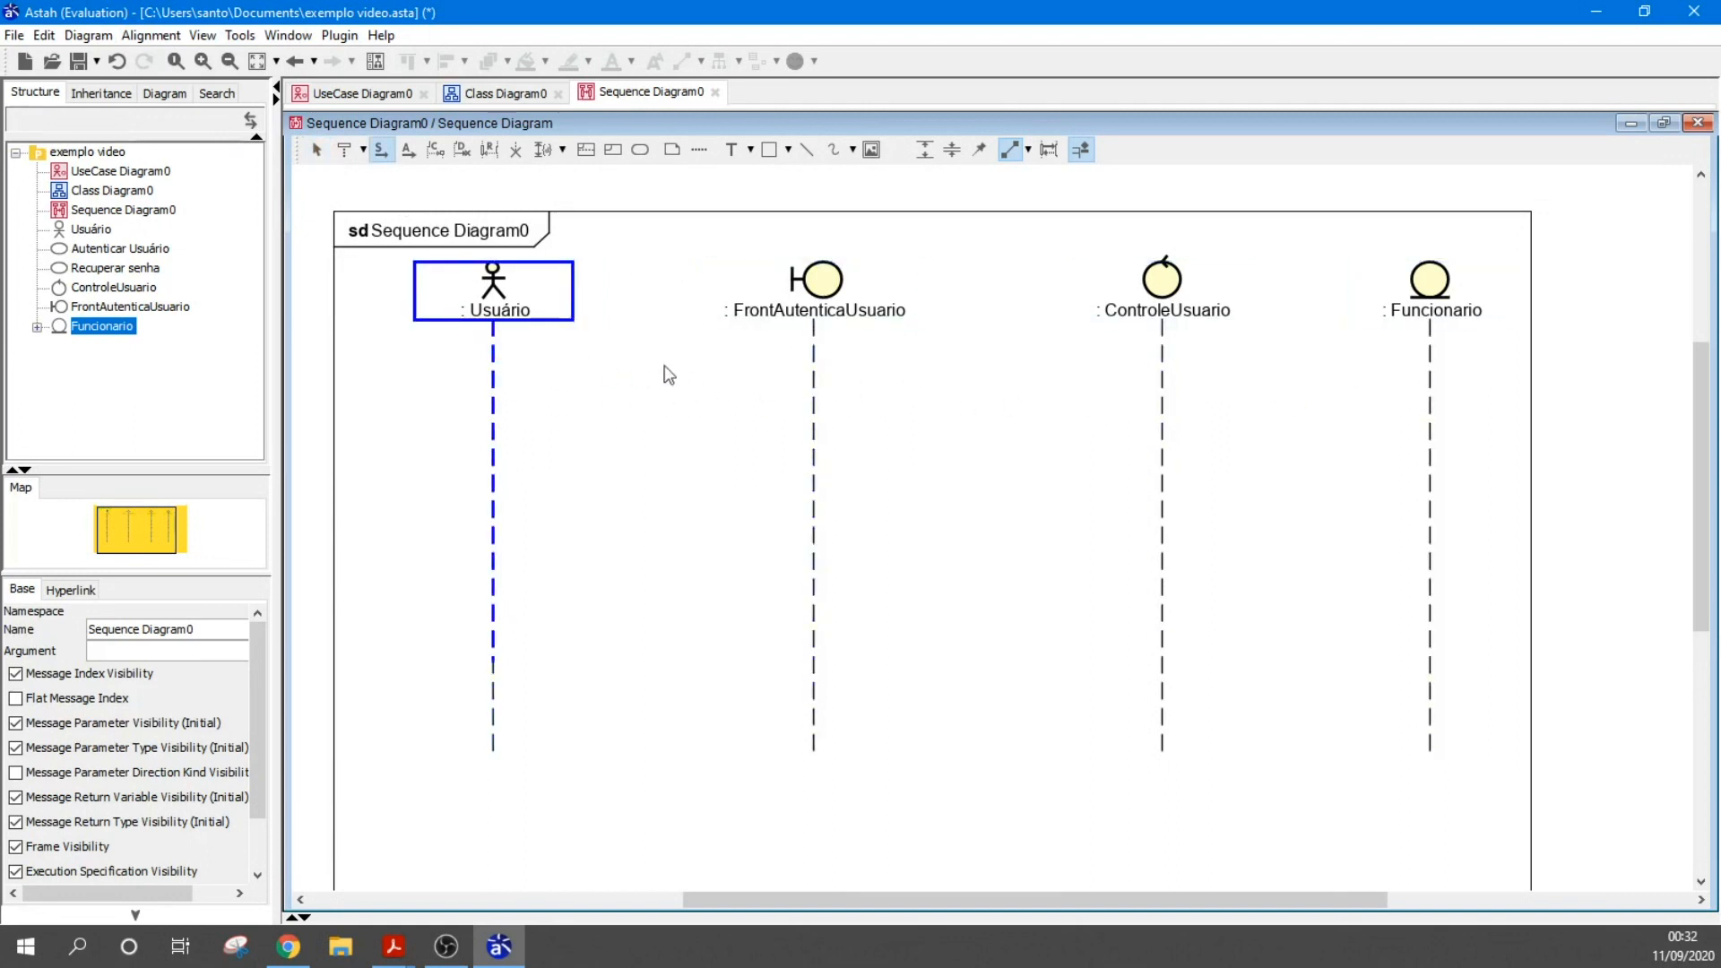
pyautogui.click(813, 367)
pyautogui.write('ab')
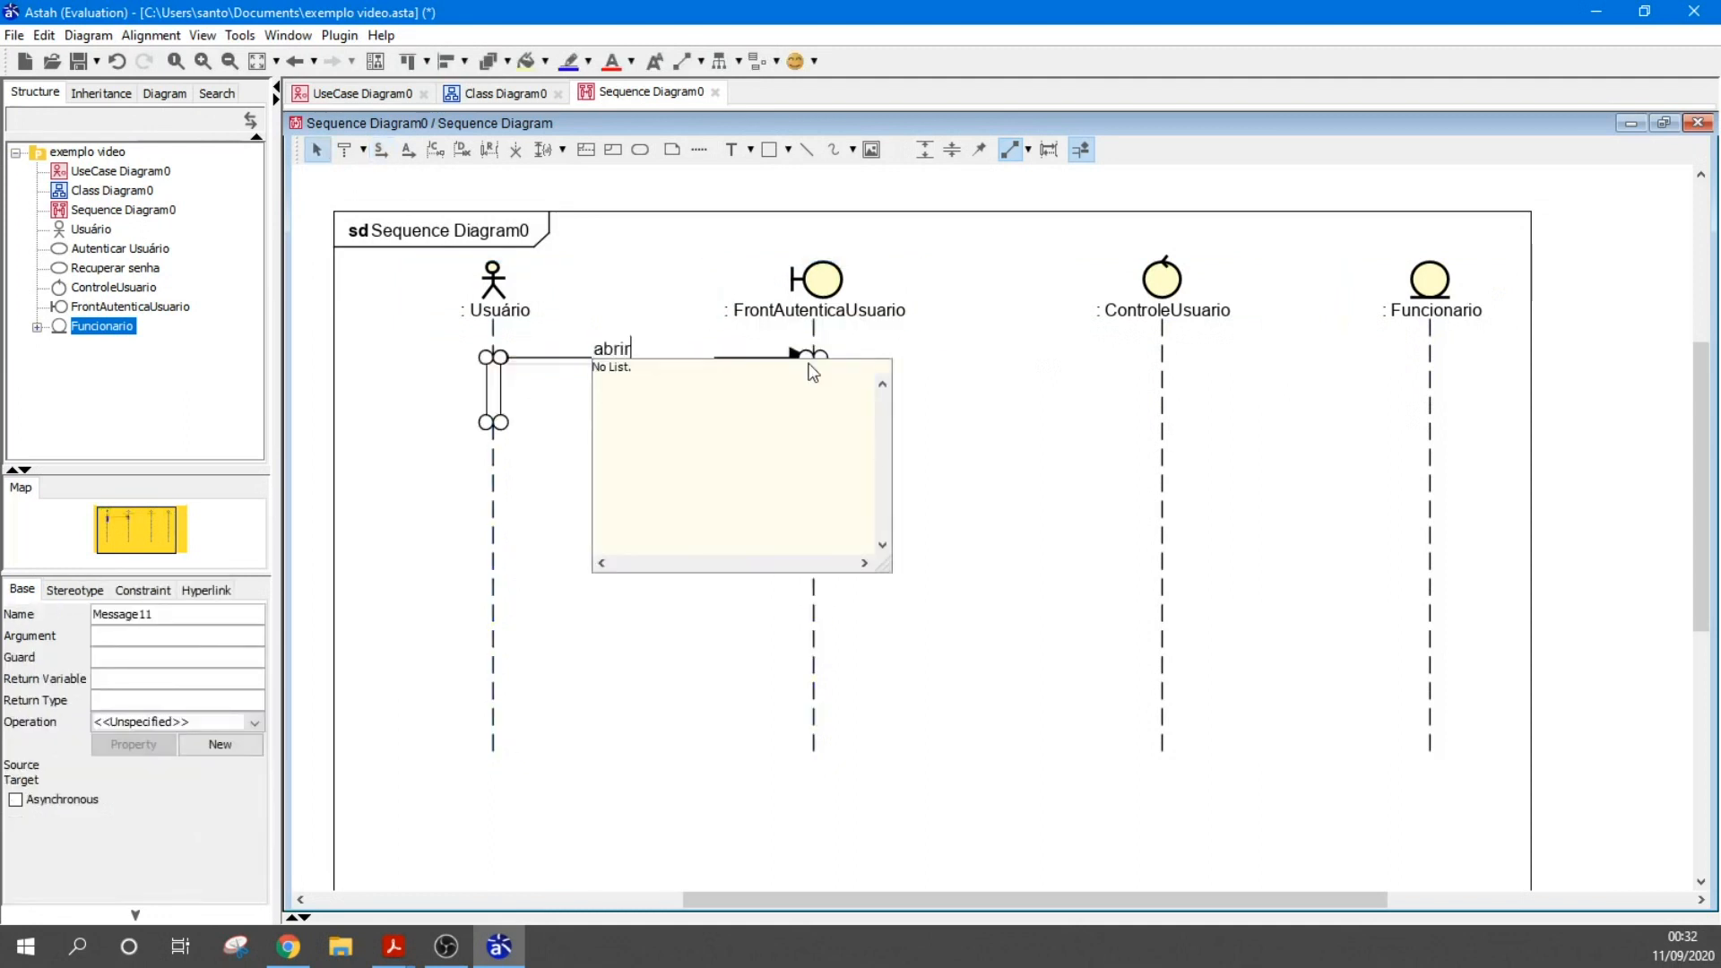
pyautogui.write('rir')
pyautogui.click(724, 677)
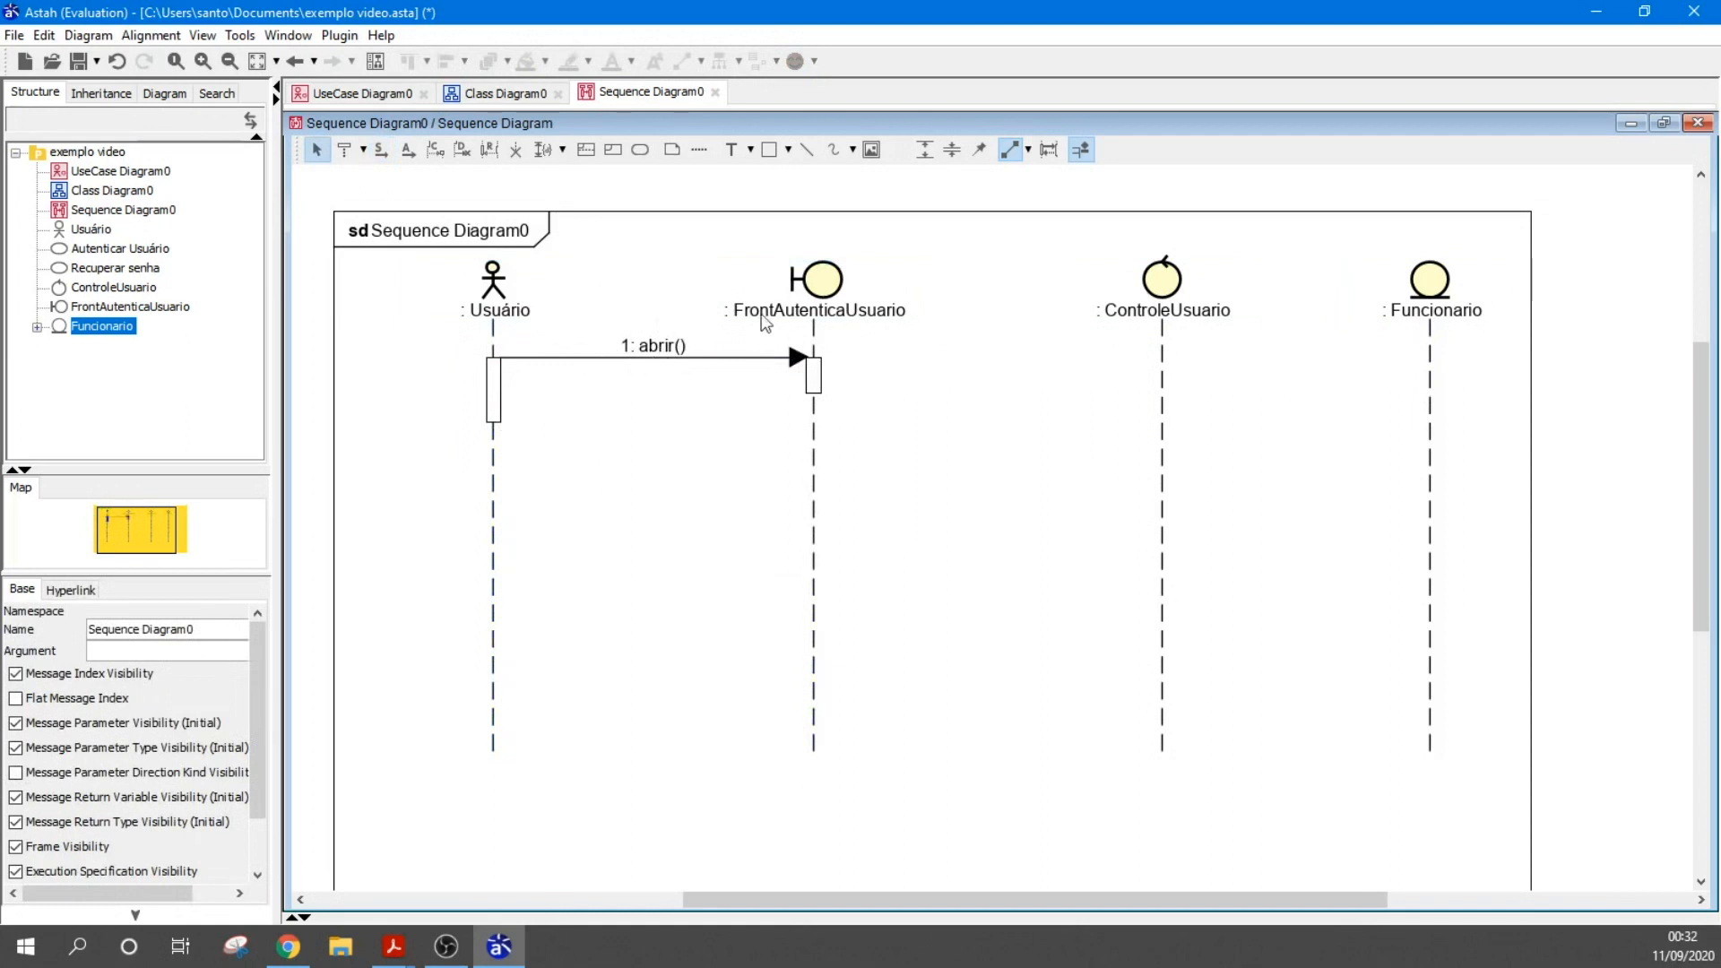
# Add a synchronous self-message named solicitaNome on the FrontAutenticaUsuario lifeline, below the abrir message
pyautogui.moveTo(457, 379)
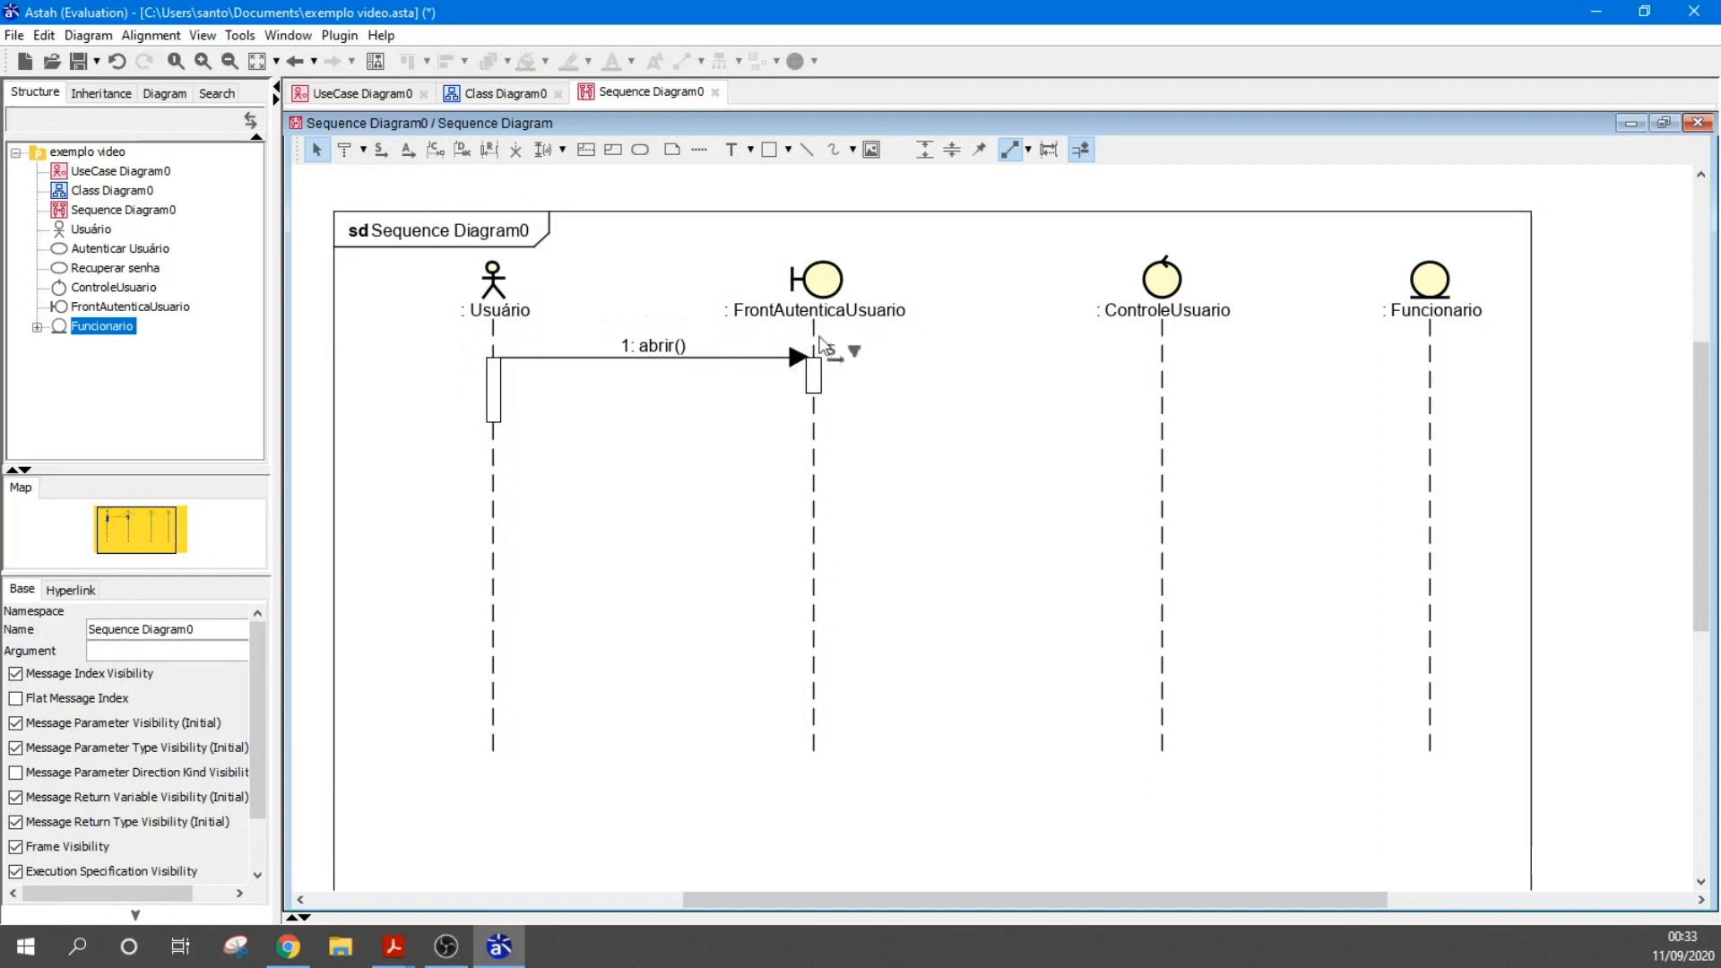
pyautogui.moveTo(768, 336)
pyautogui.click(380, 149)
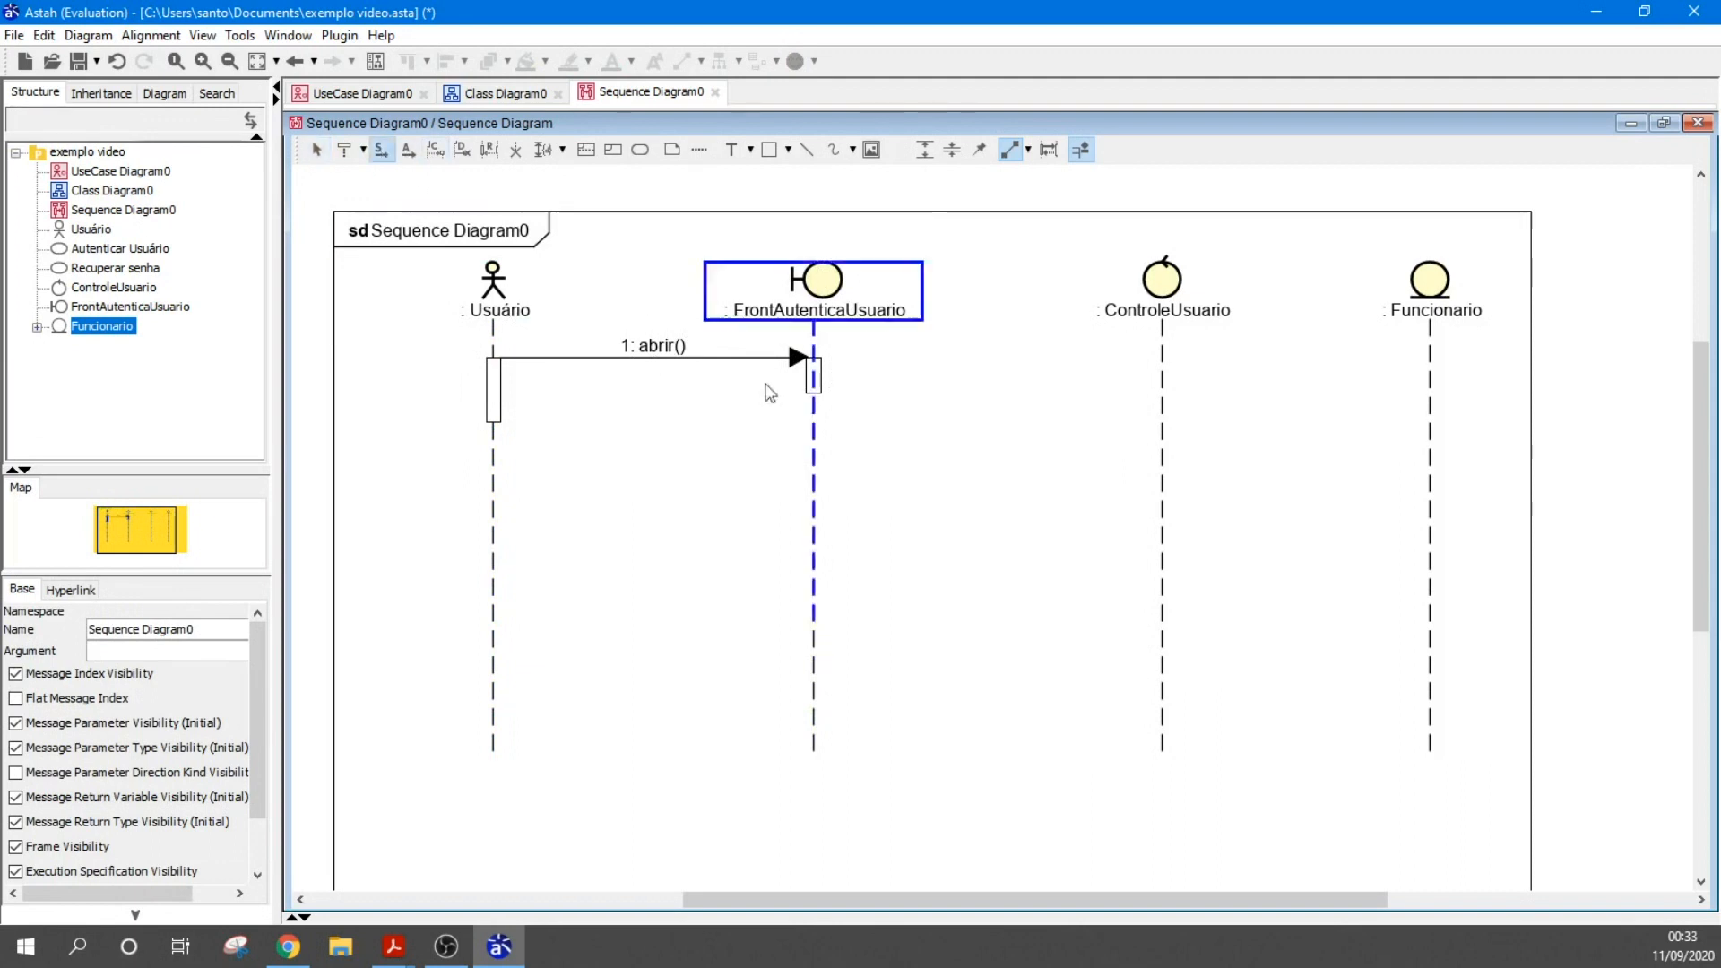
pyautogui.click(817, 423)
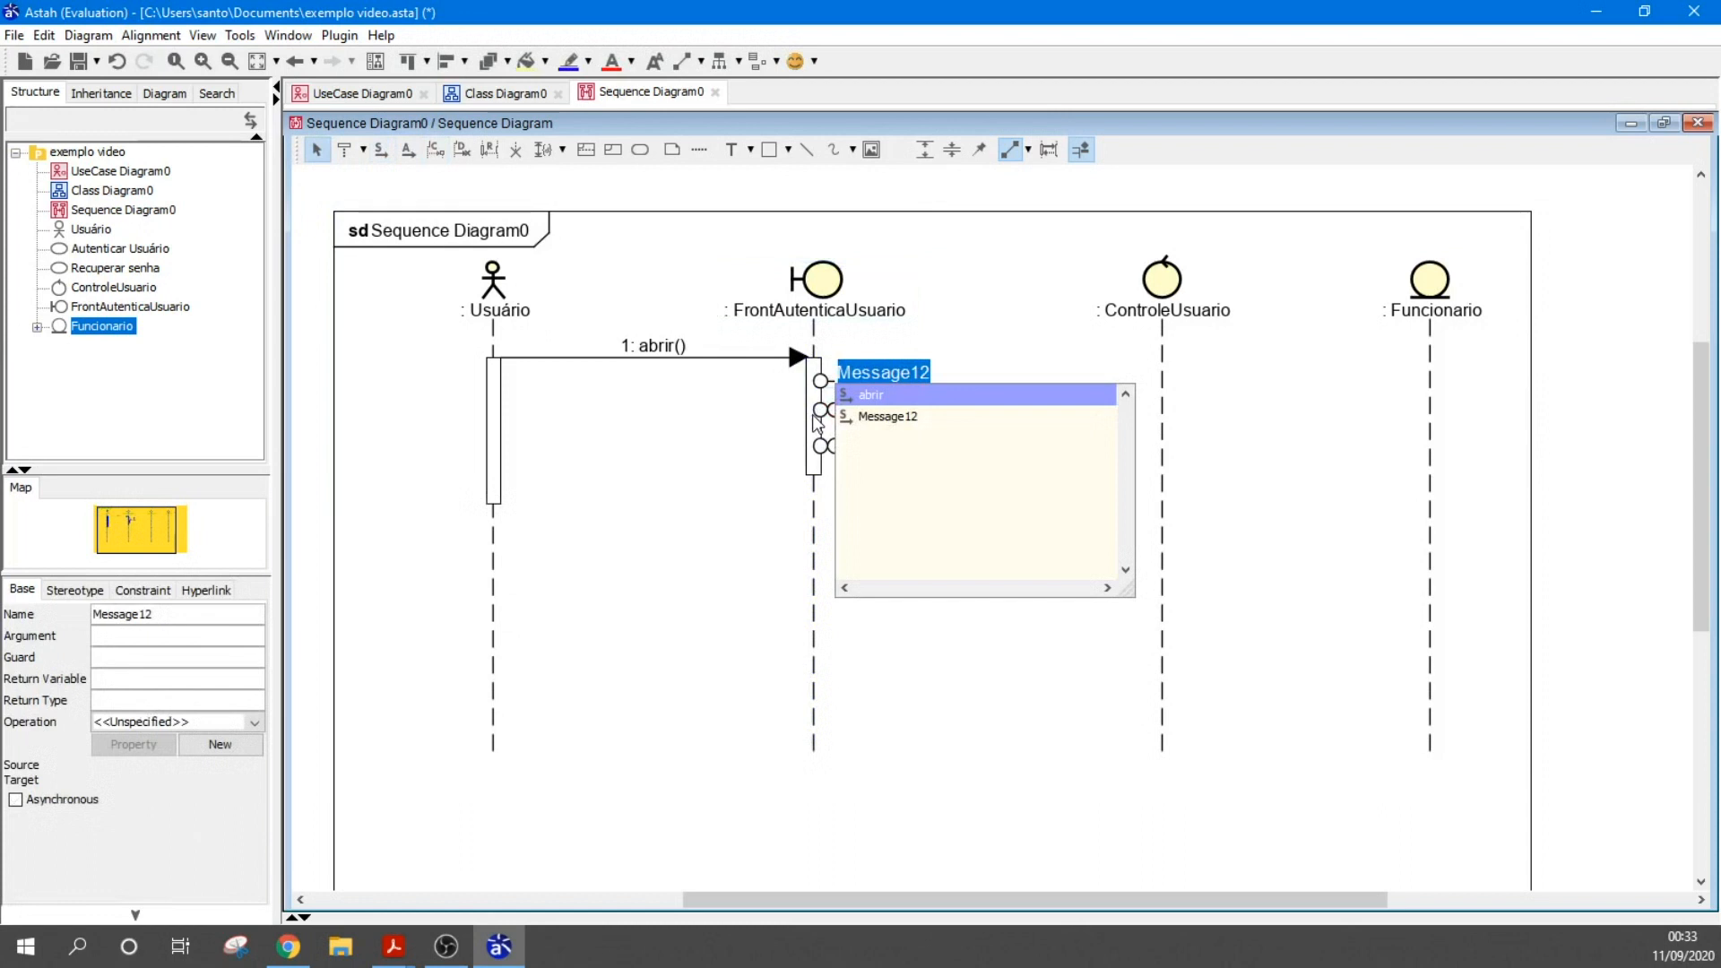
pyautogui.write('soli')
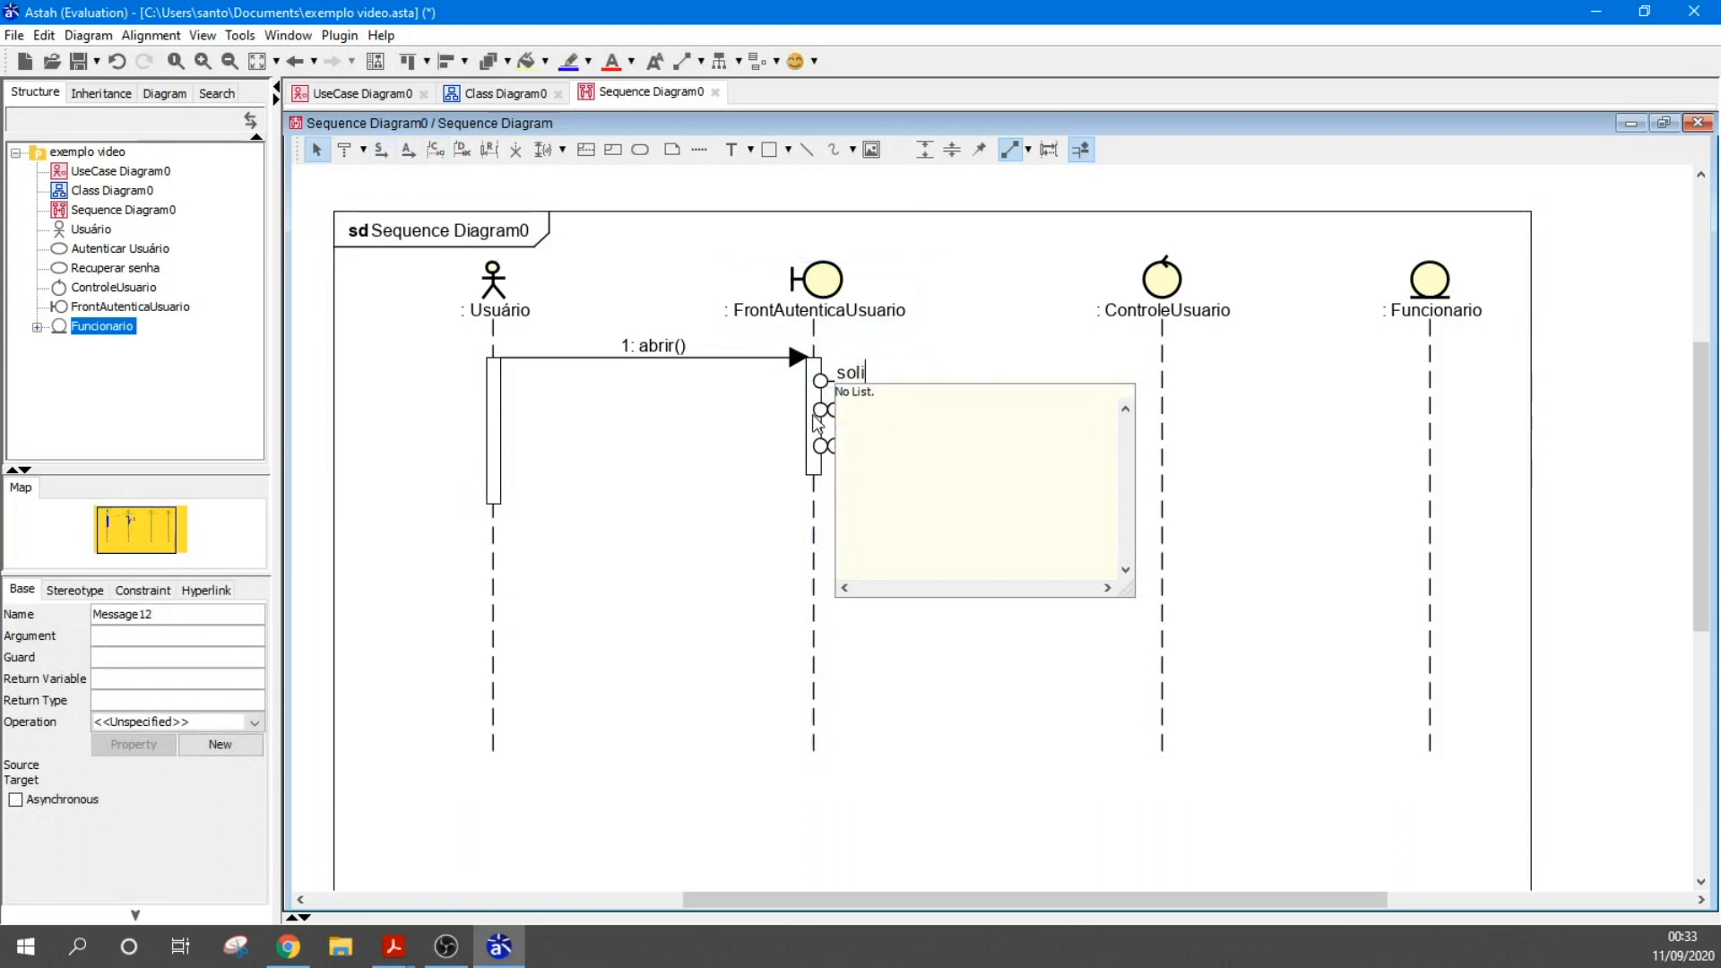
pyautogui.write('cita')
pyautogui.press('BackSpace')
pyautogui.press('Escape')
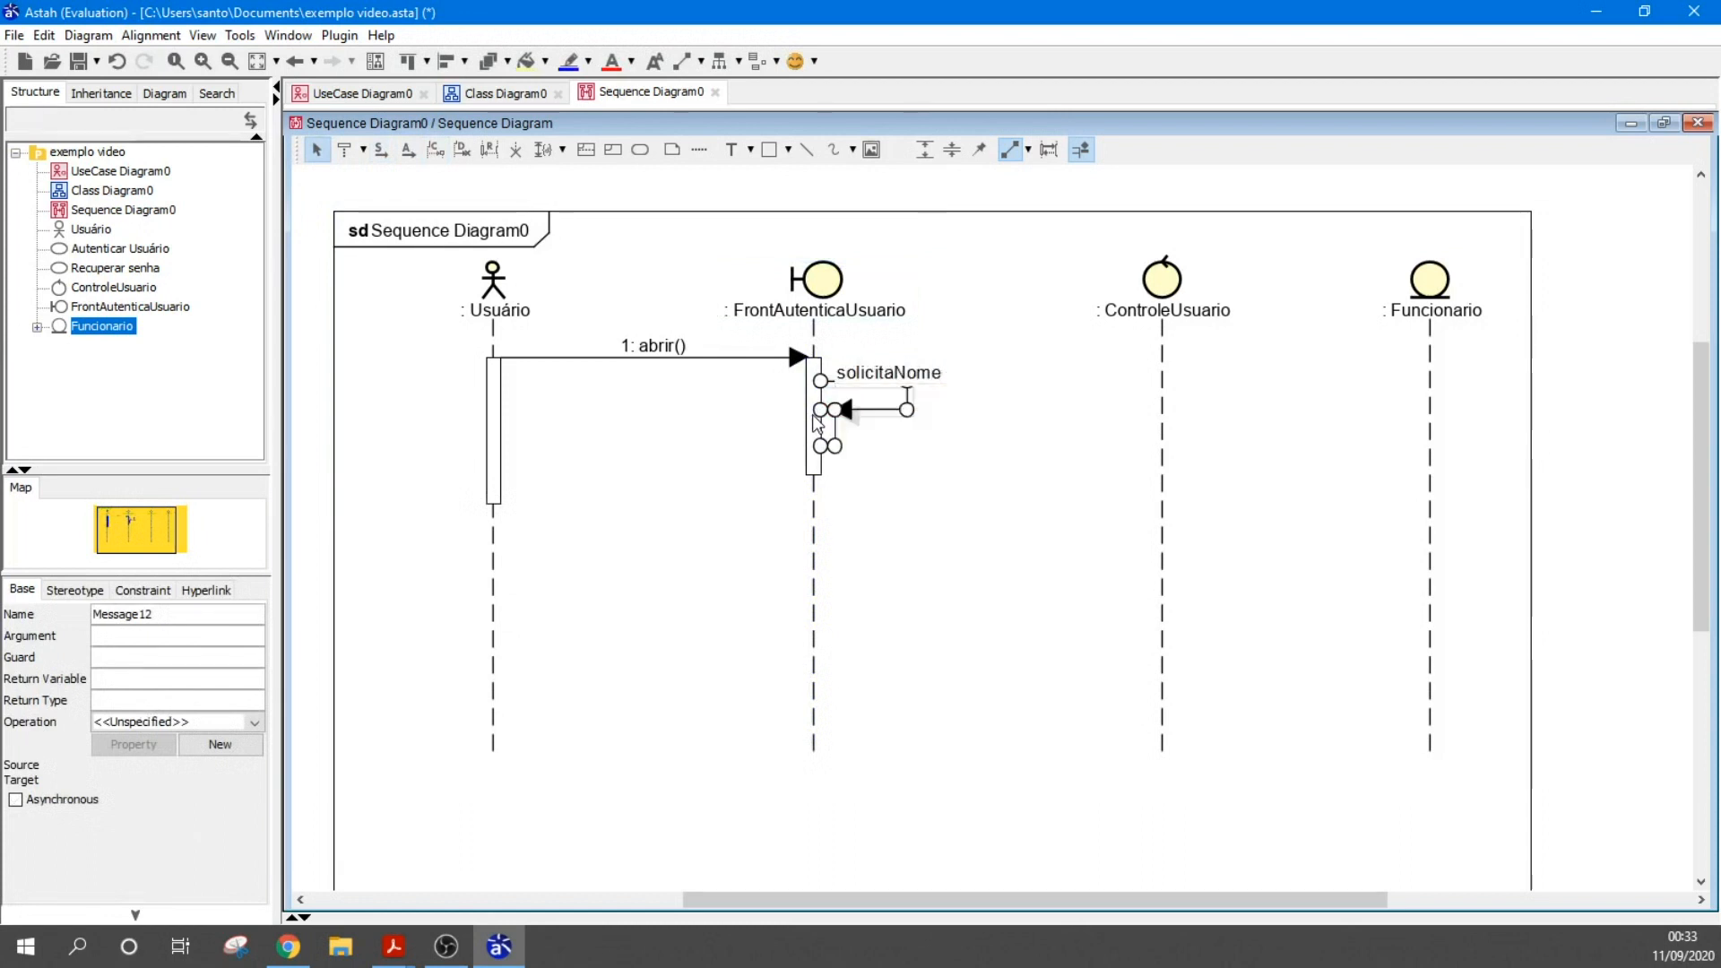
pyautogui.click(906, 422)
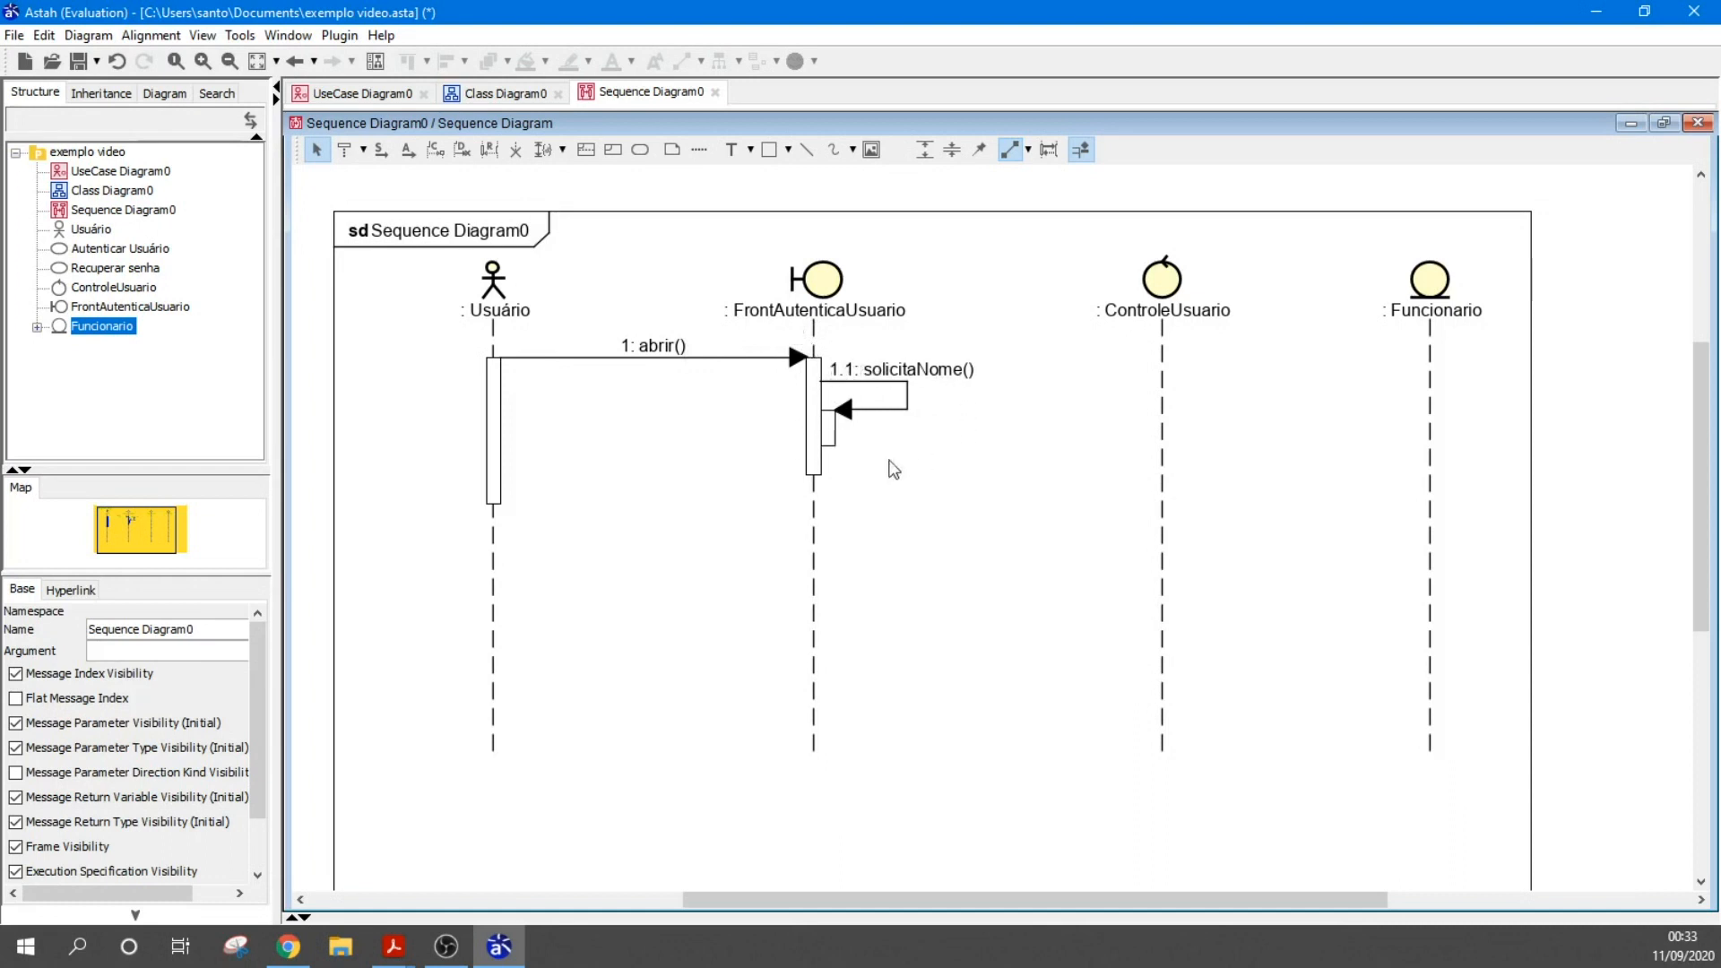
# Draw a synchronous message named informaNome from Usuário to FrontAutenticaUsuario, below the solicitaNome self-message
pyautogui.moveTo(517, 481); pyautogui.dragTo(808, 480)
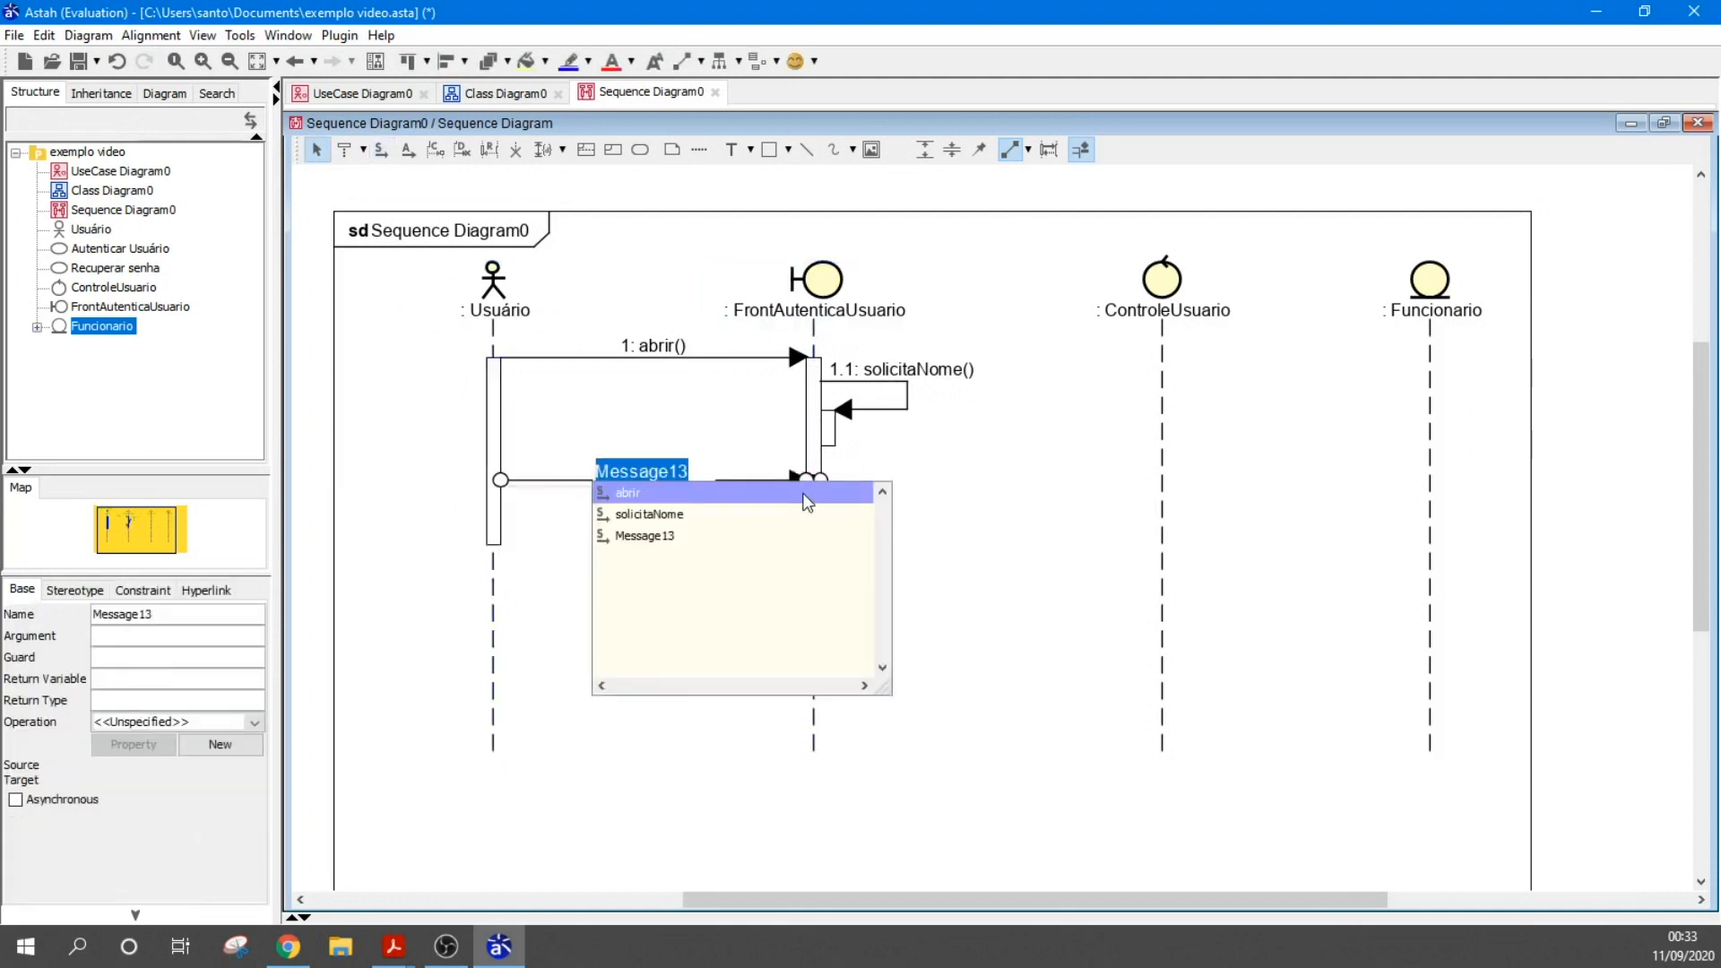
pyautogui.write('informaN')
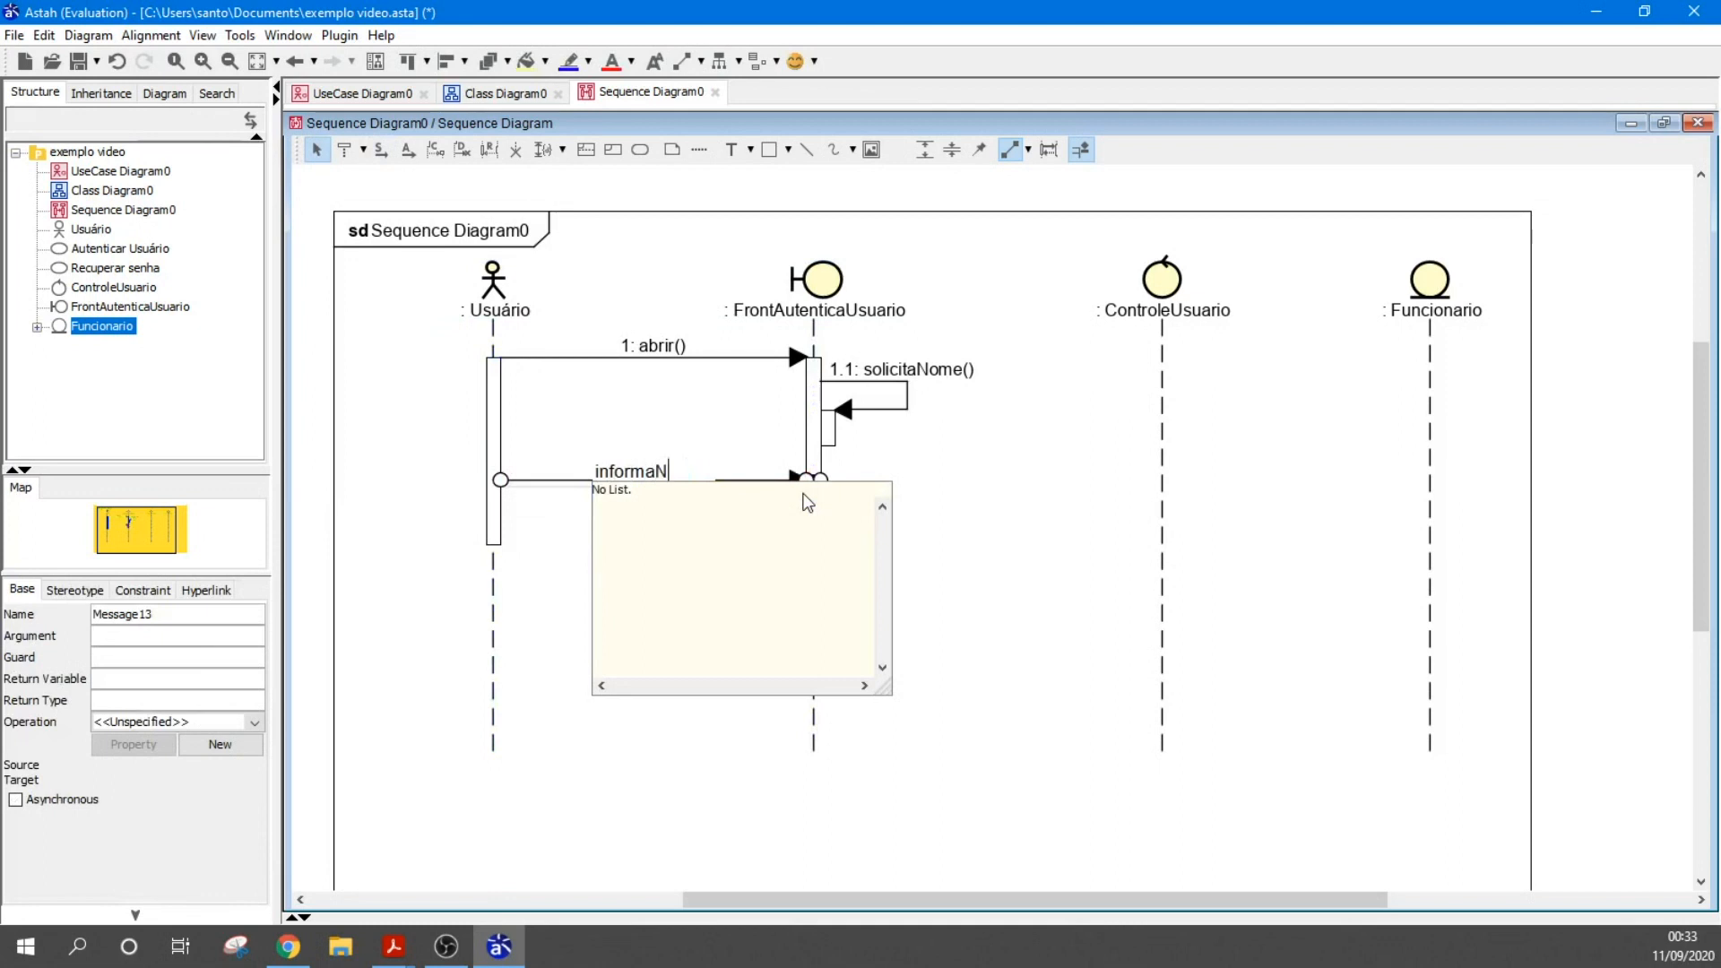
pyautogui.click(1004, 488)
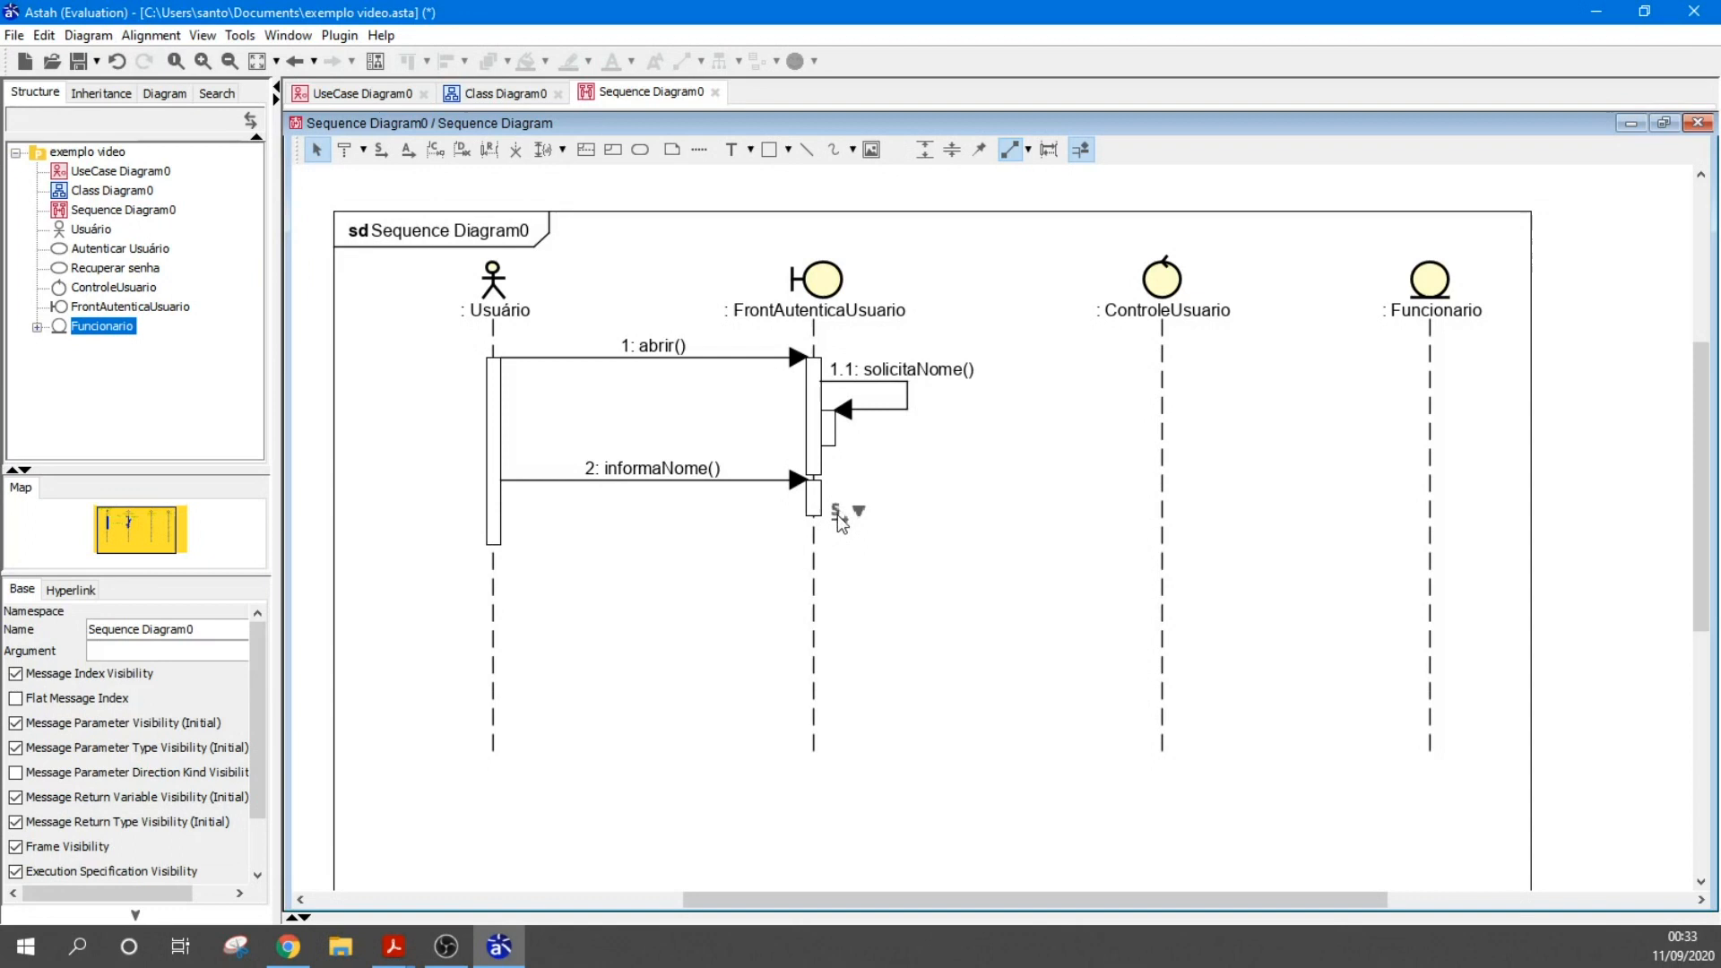
# Draw a synchronous message named buscaPergunta from FrontAutenticaUsuario to ControleUsuario, just below informaNome
pyautogui.click(837, 515)
pyautogui.click(1151, 509)
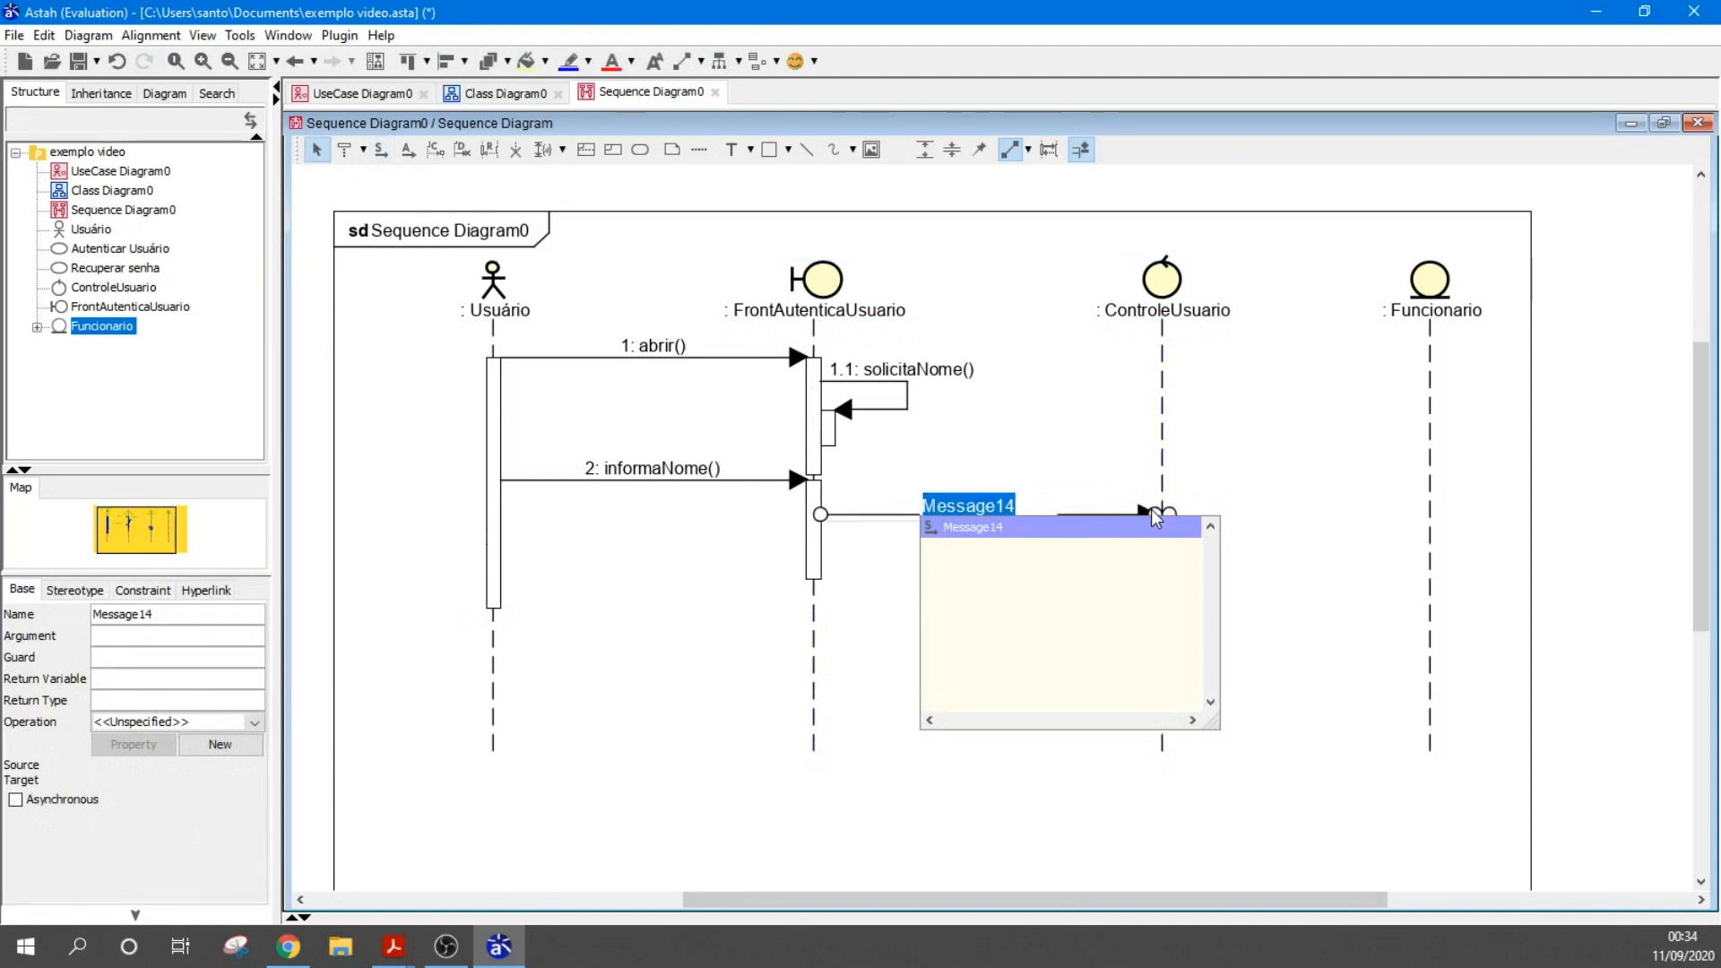
pyautogui.write('buds')
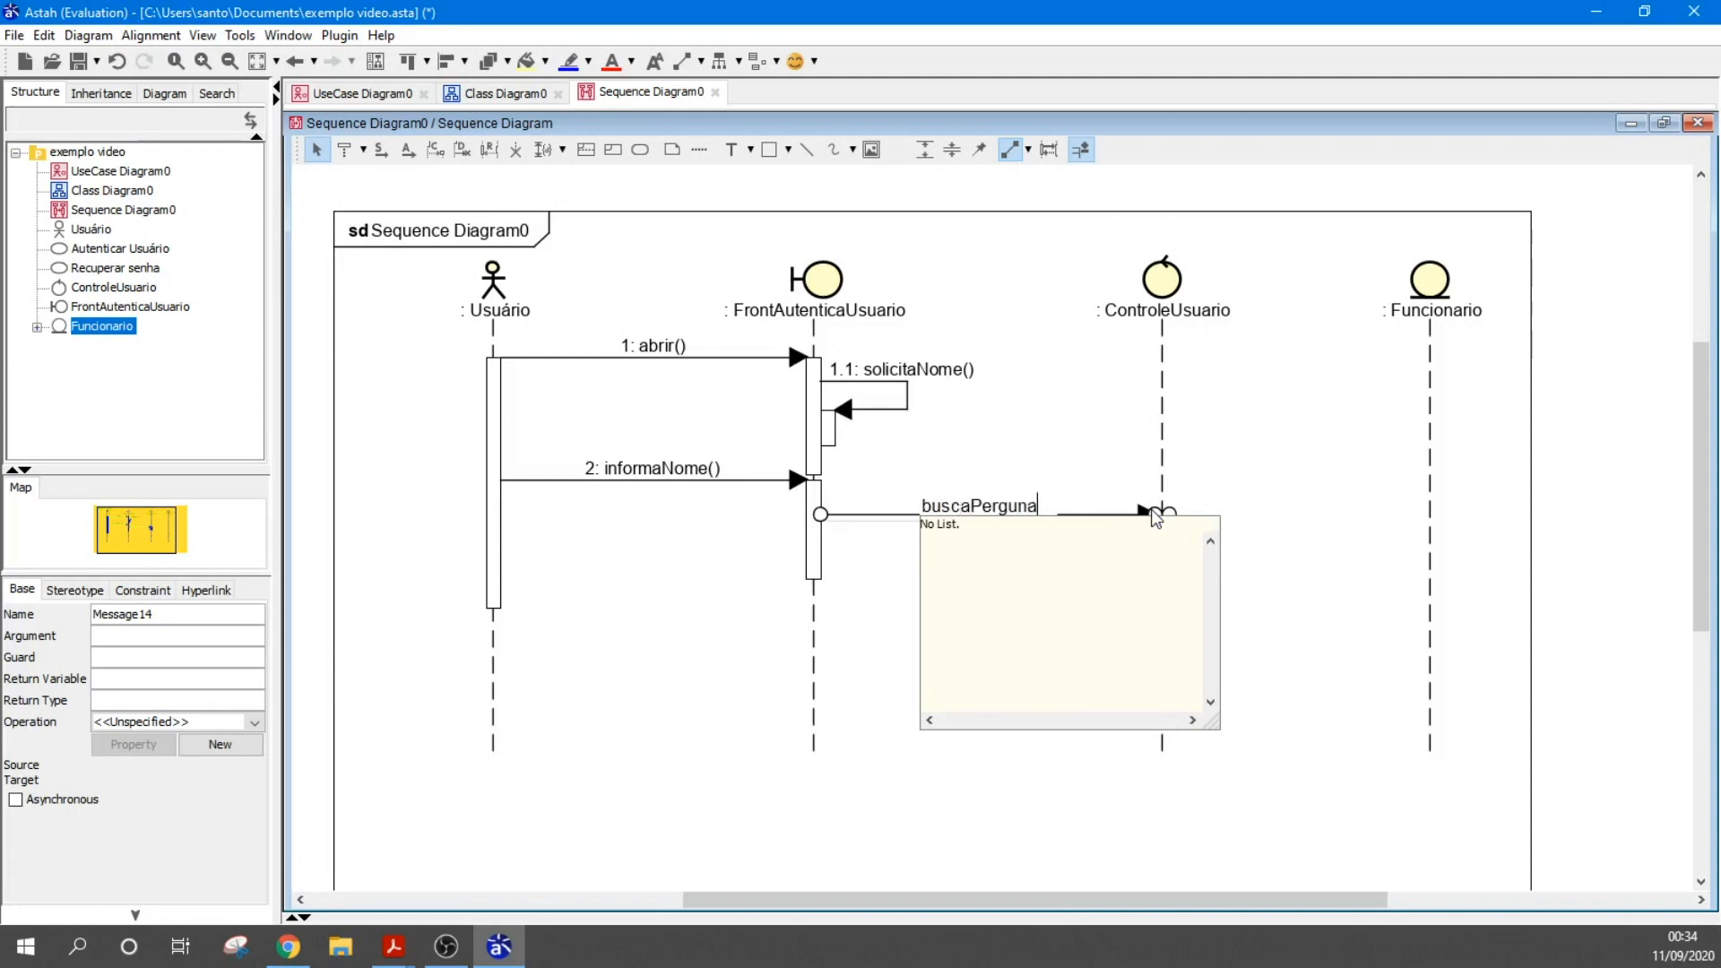
pyautogui.write('aPergunta')
pyautogui.click(1067, 451)
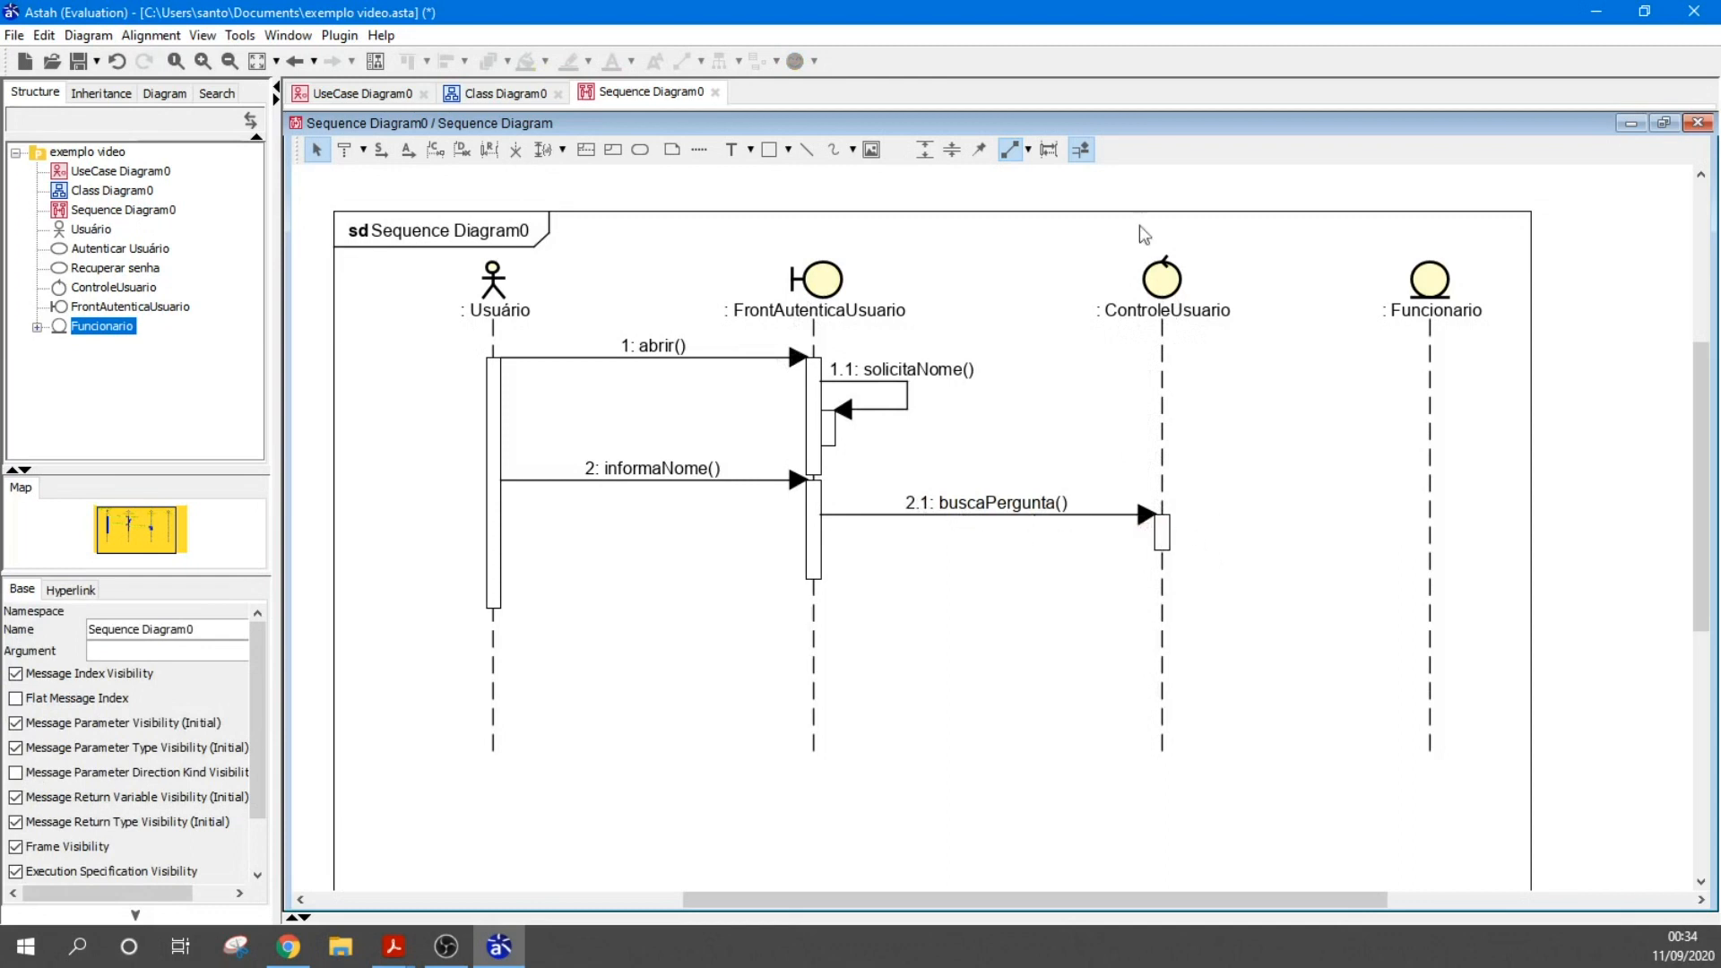
pyautogui.click(1183, 523)
pyautogui.click(1255, 523)
pyautogui.press('Escape')
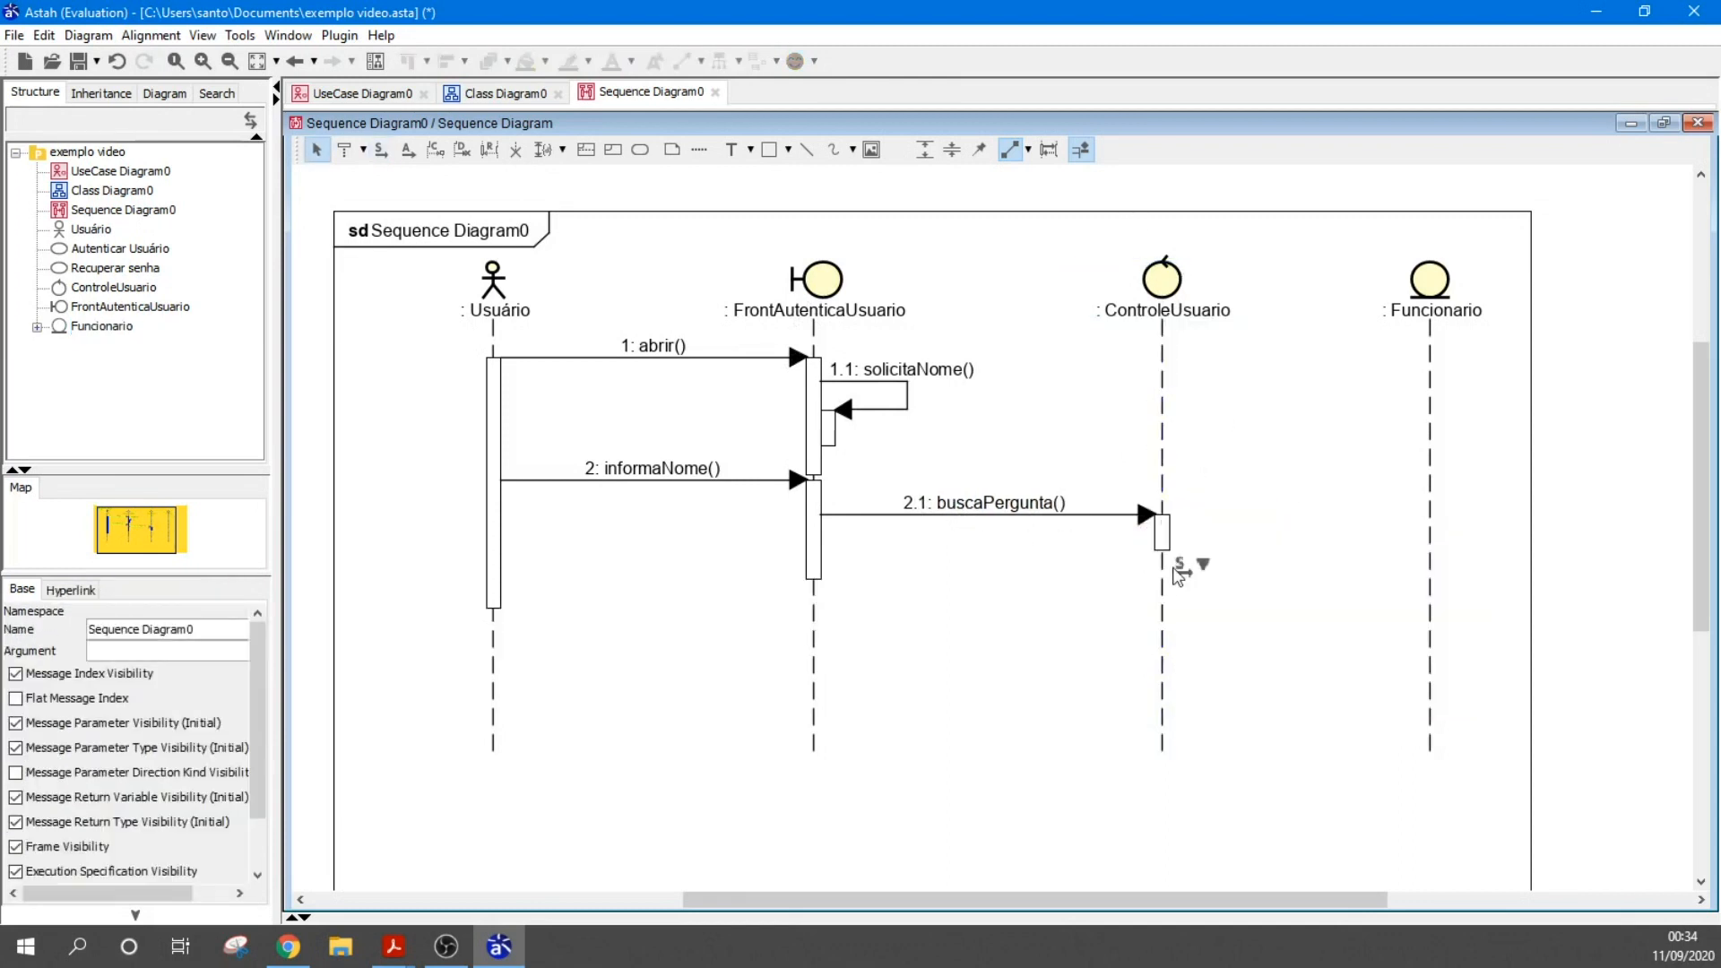
# Draw a synchronous message named buscaPergunta from ControleUsuario to the Funcionario lifeline
pyautogui.click(1182, 525)
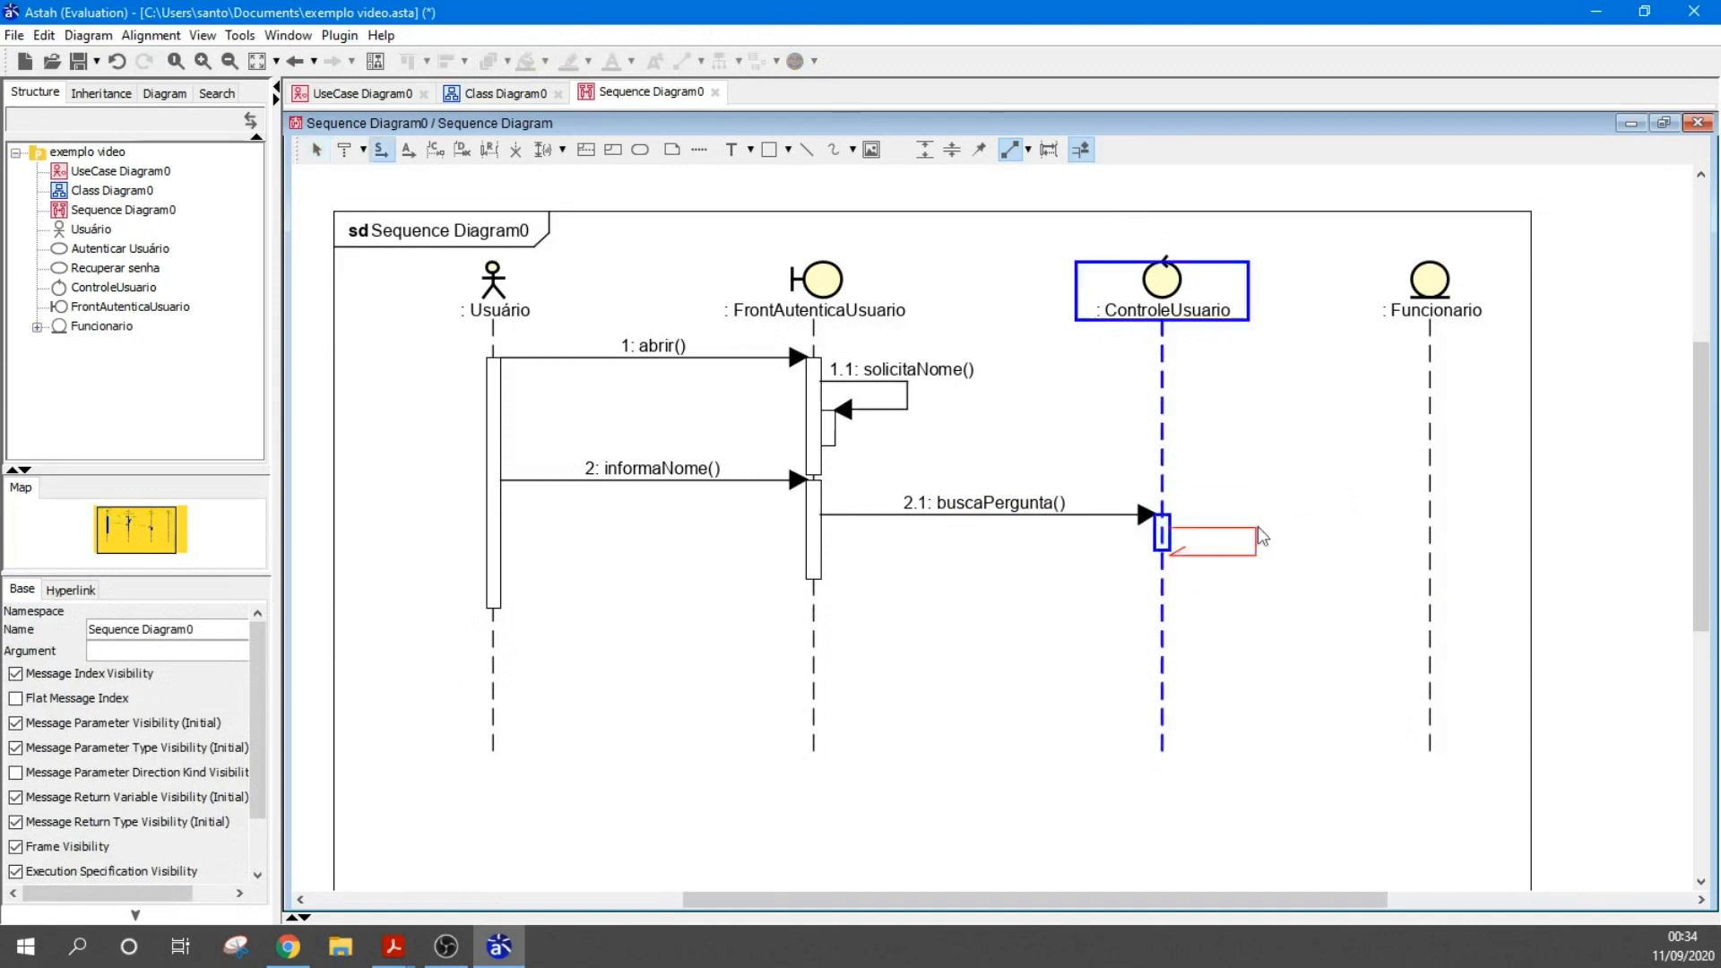
pyautogui.click(1430, 527)
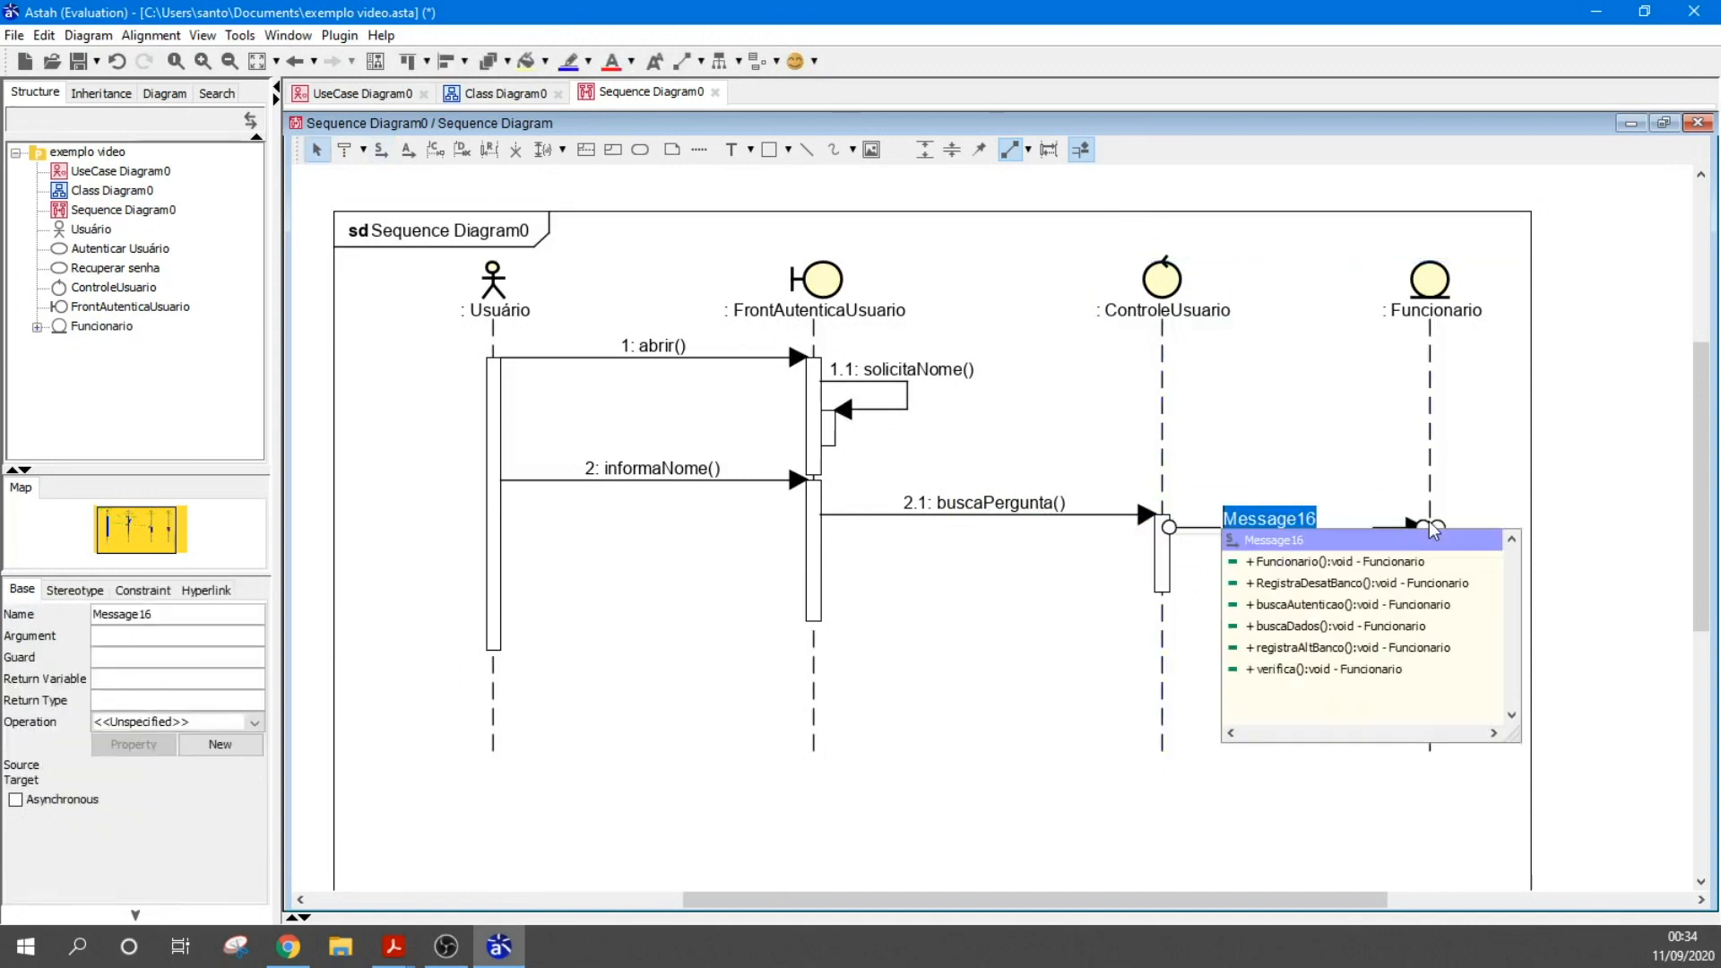
pyautogui.write('buscaPergunta')
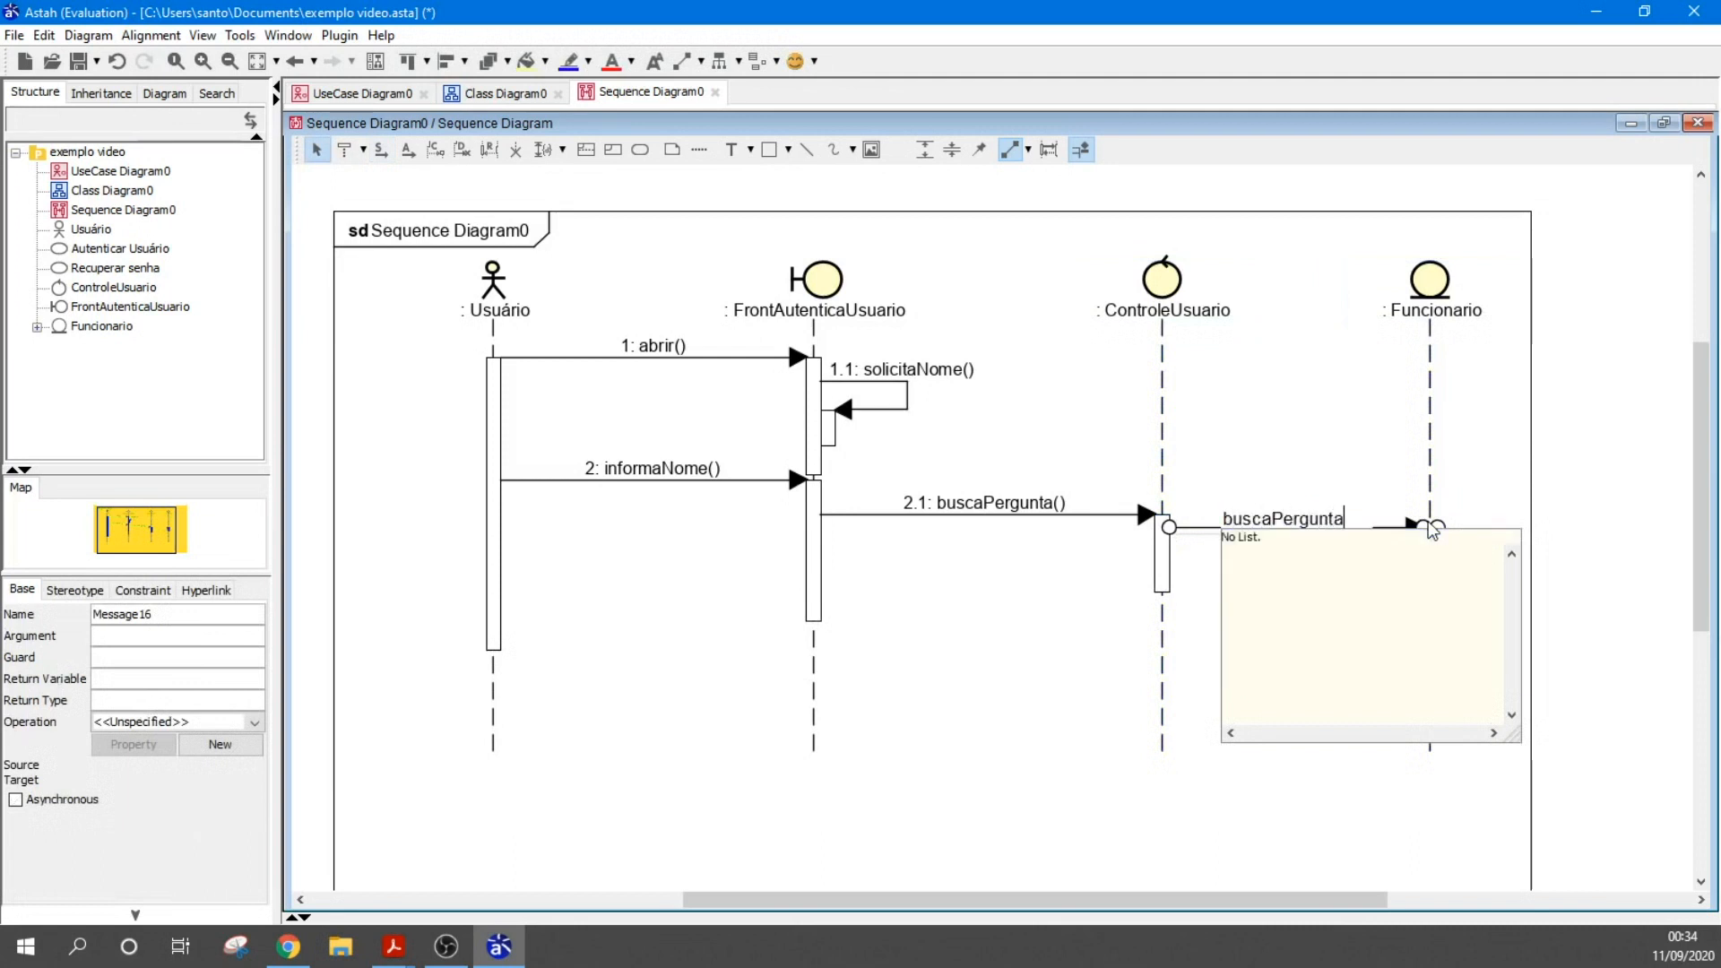
pyautogui.click(1264, 816)
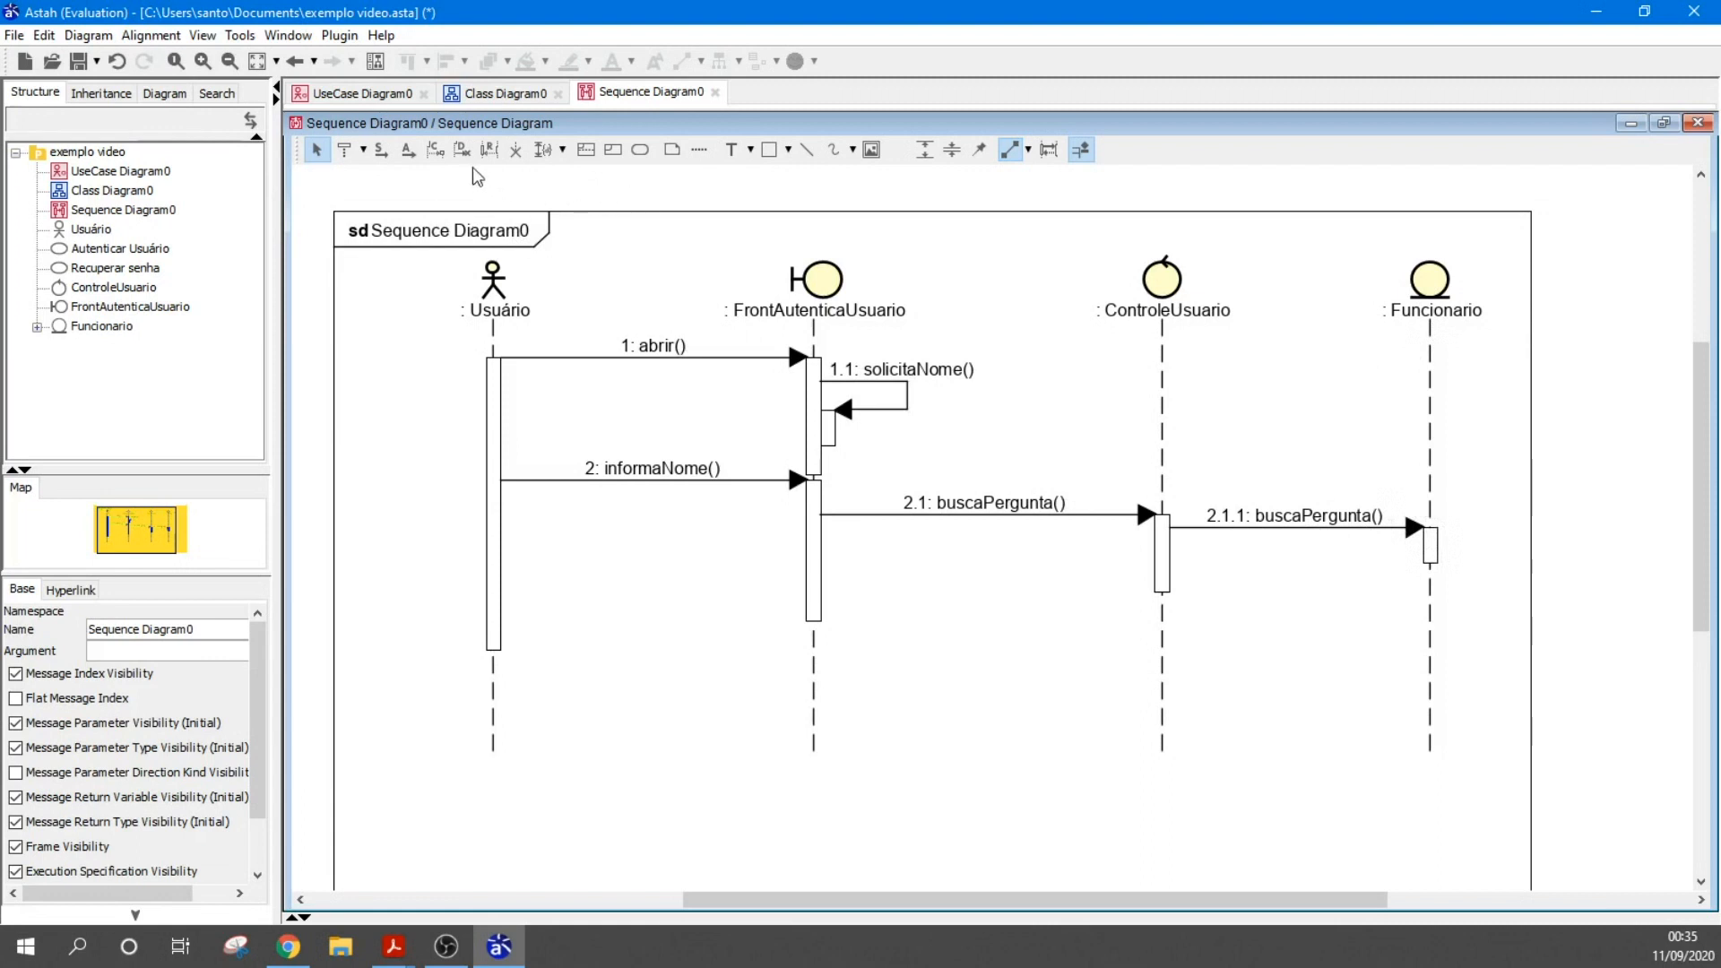
# Add a reply message from Funcionario back to ControleUsuario for the buscaPergunta call and move it slightly lower
pyautogui.click(491, 154)
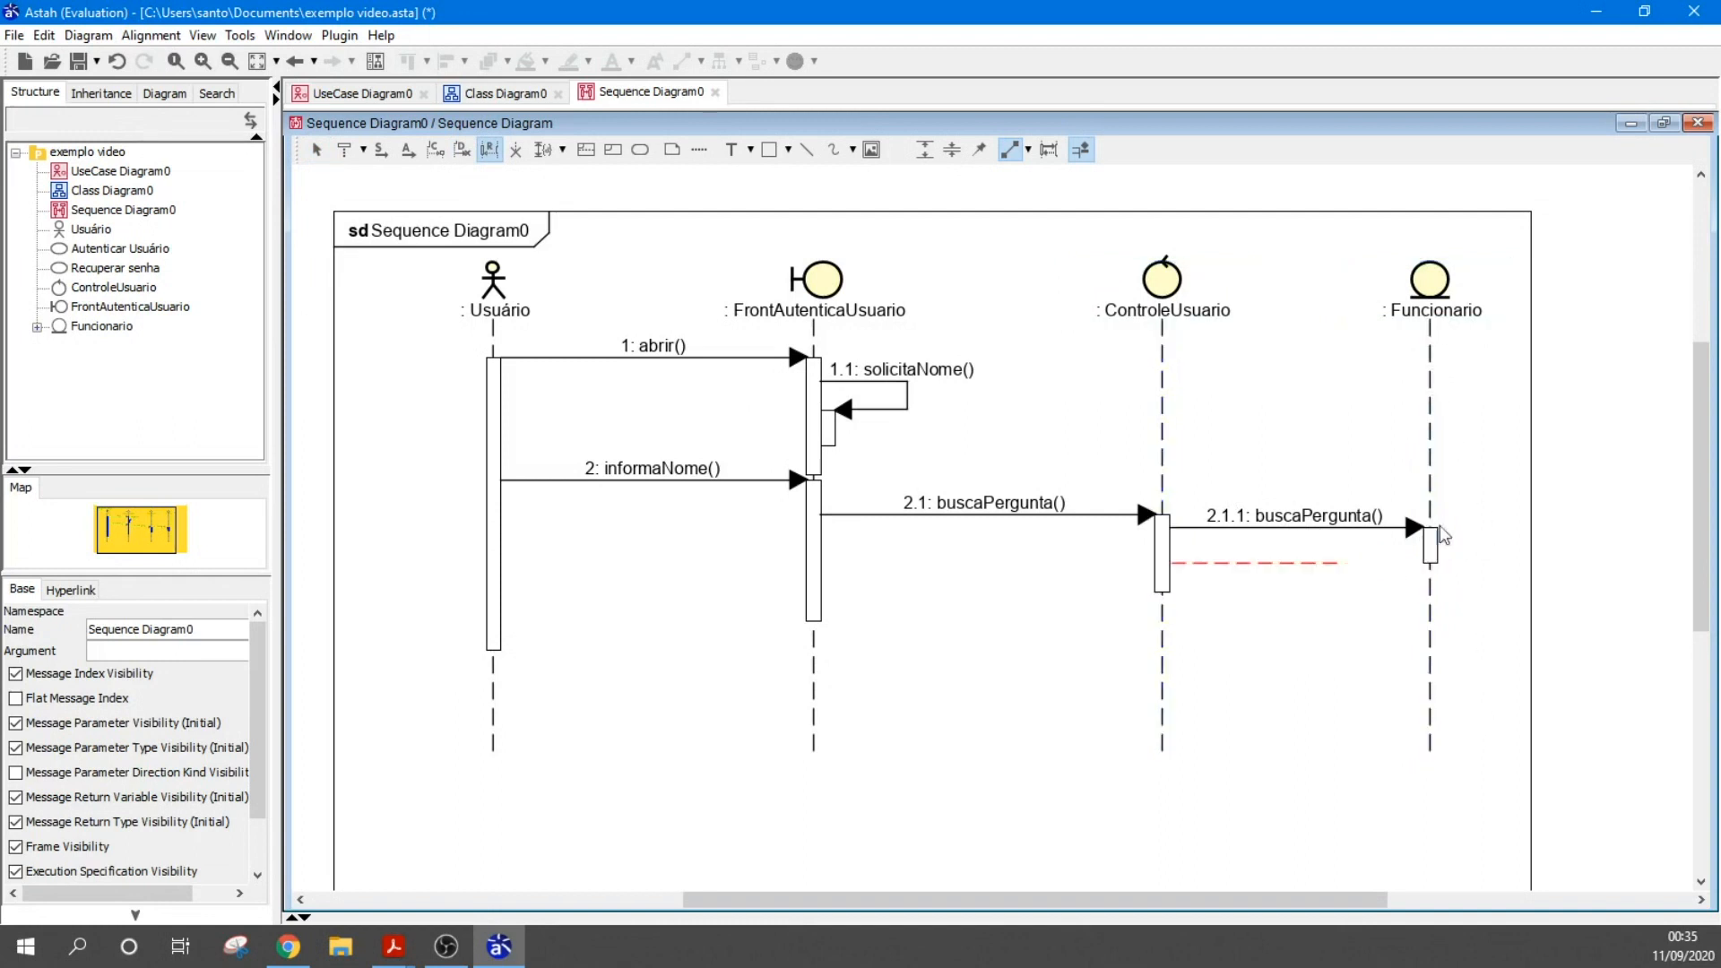
pyautogui.click(1439, 567)
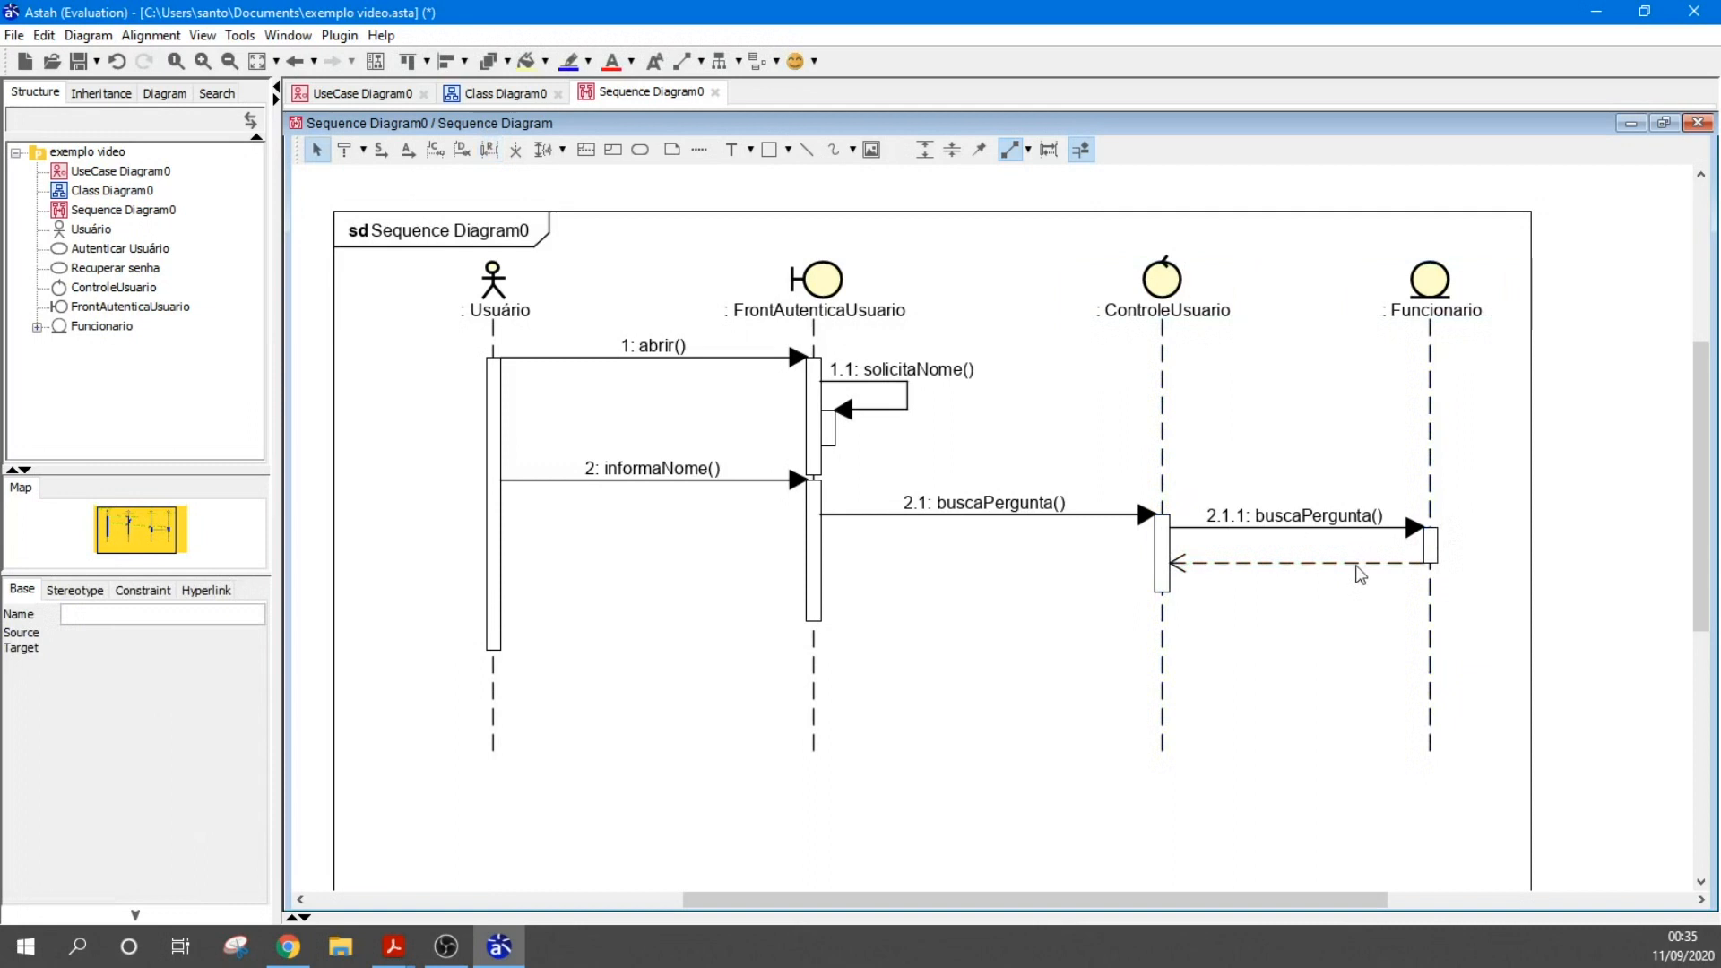
pyautogui.click(1325, 567)
pyautogui.click(1320, 555)
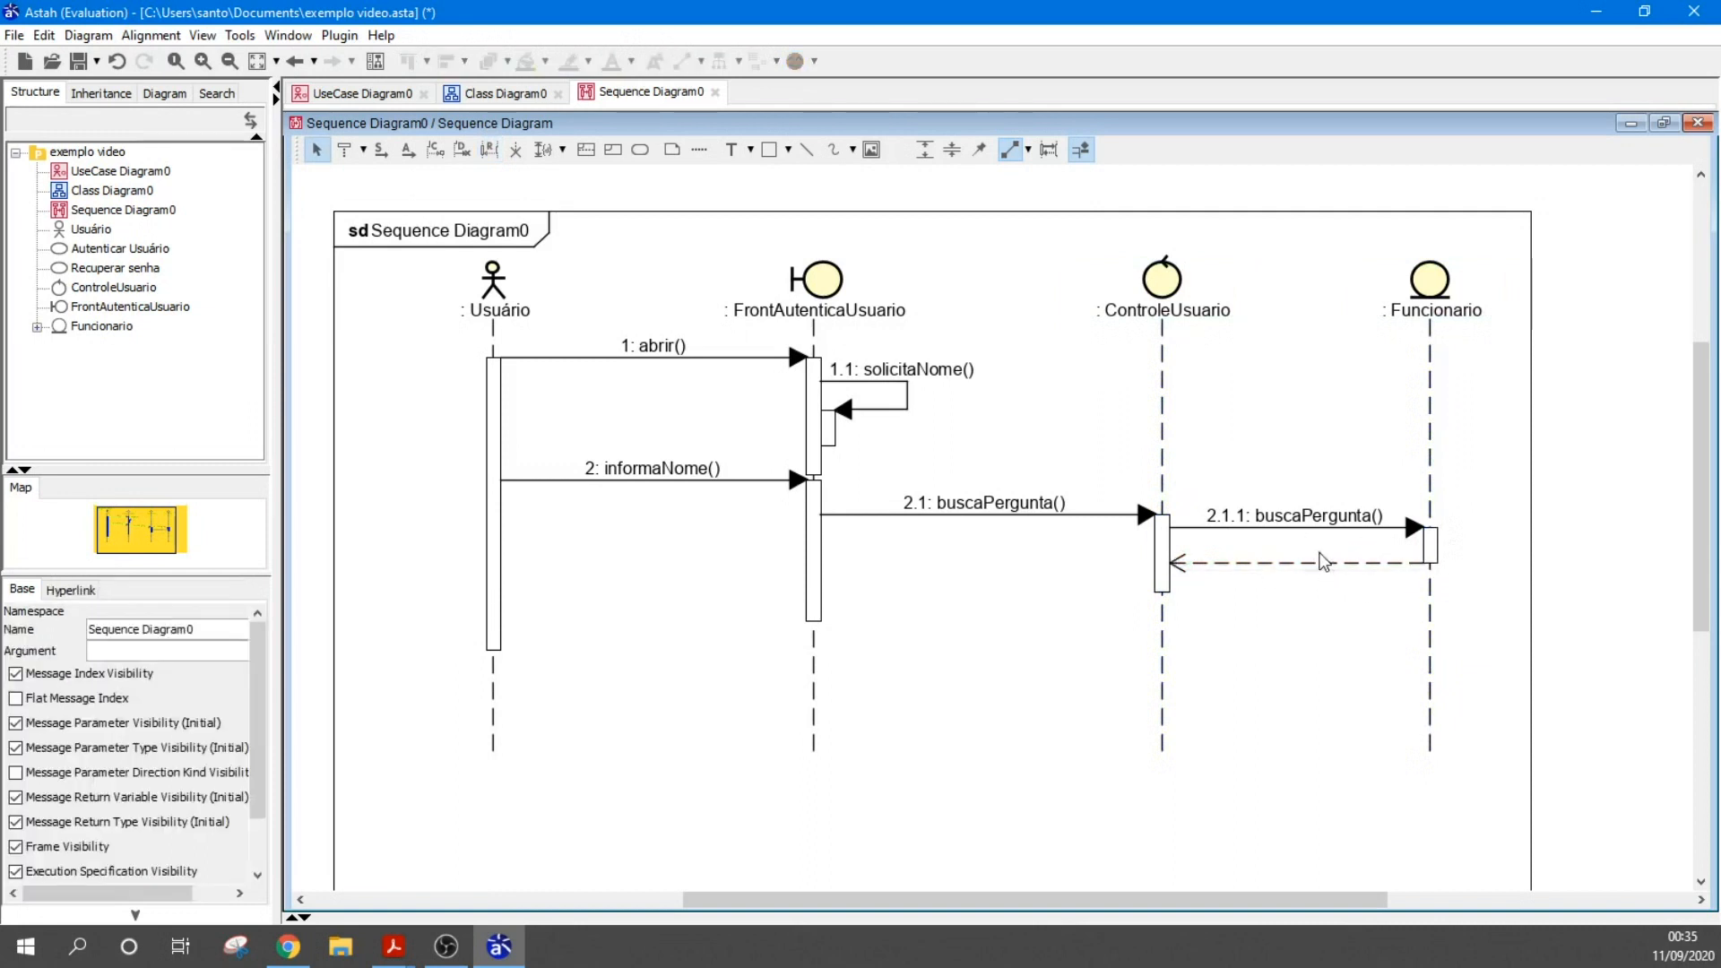
pyautogui.moveTo(1324, 563); pyautogui.dragTo(1331, 586)
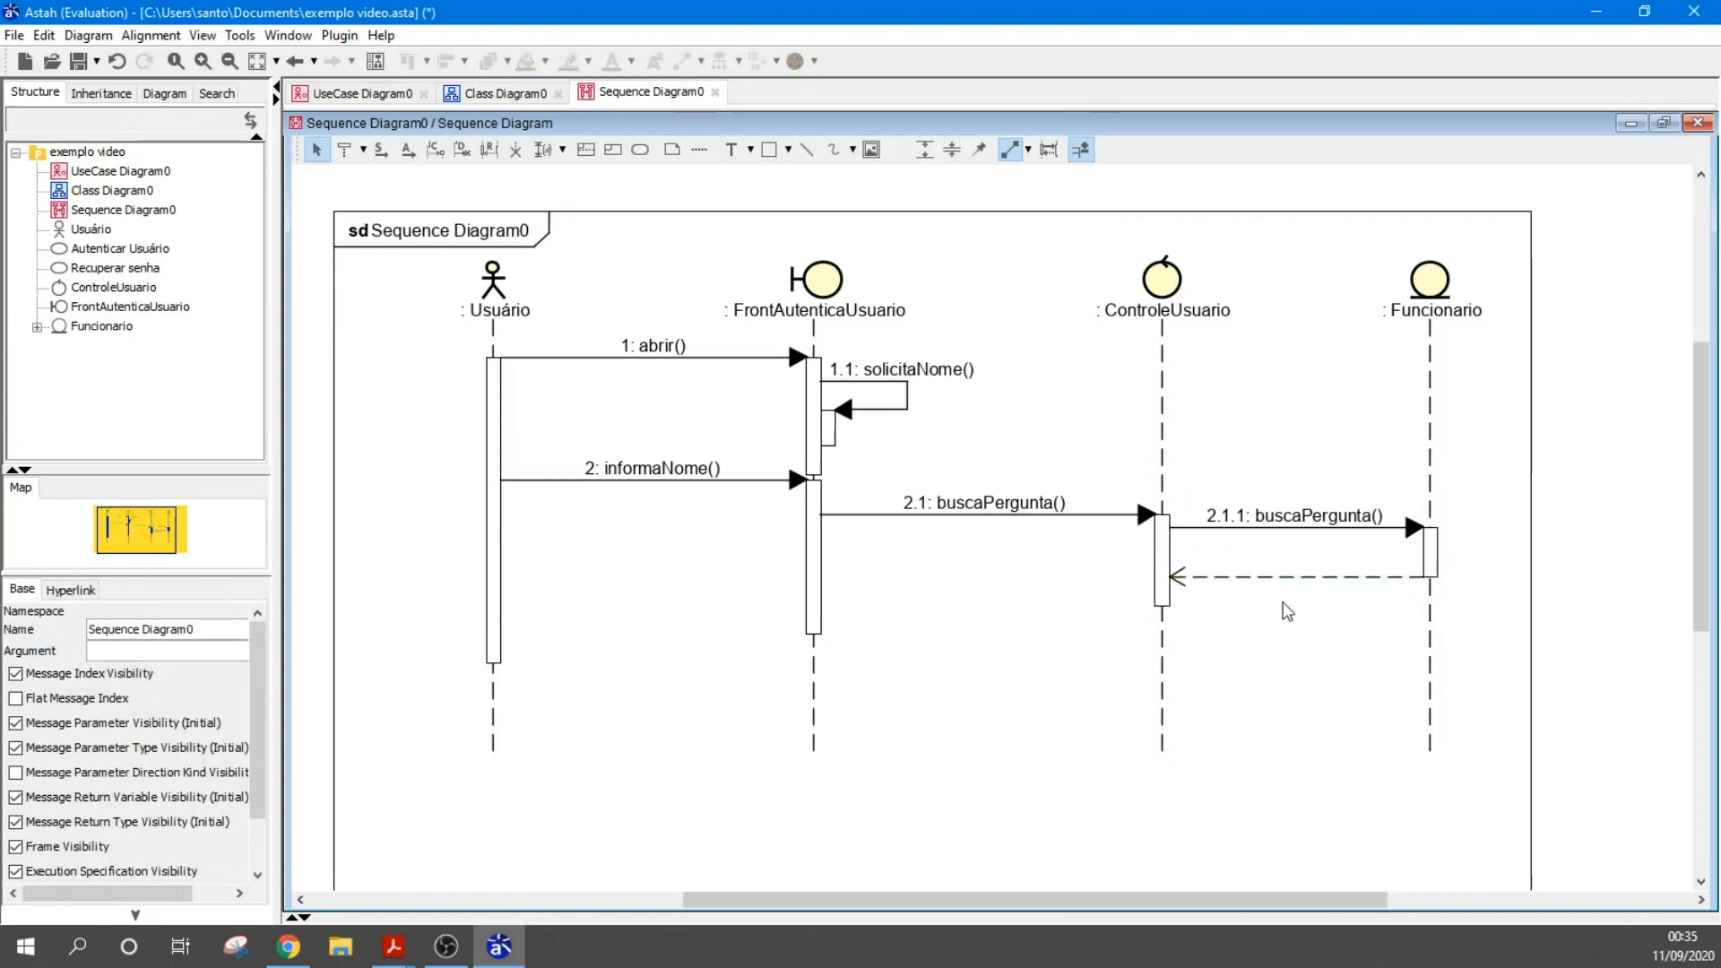
# Name the reply message from Funcionario to ControleUsuario dados, in lower case
pyautogui.click(1314, 578)
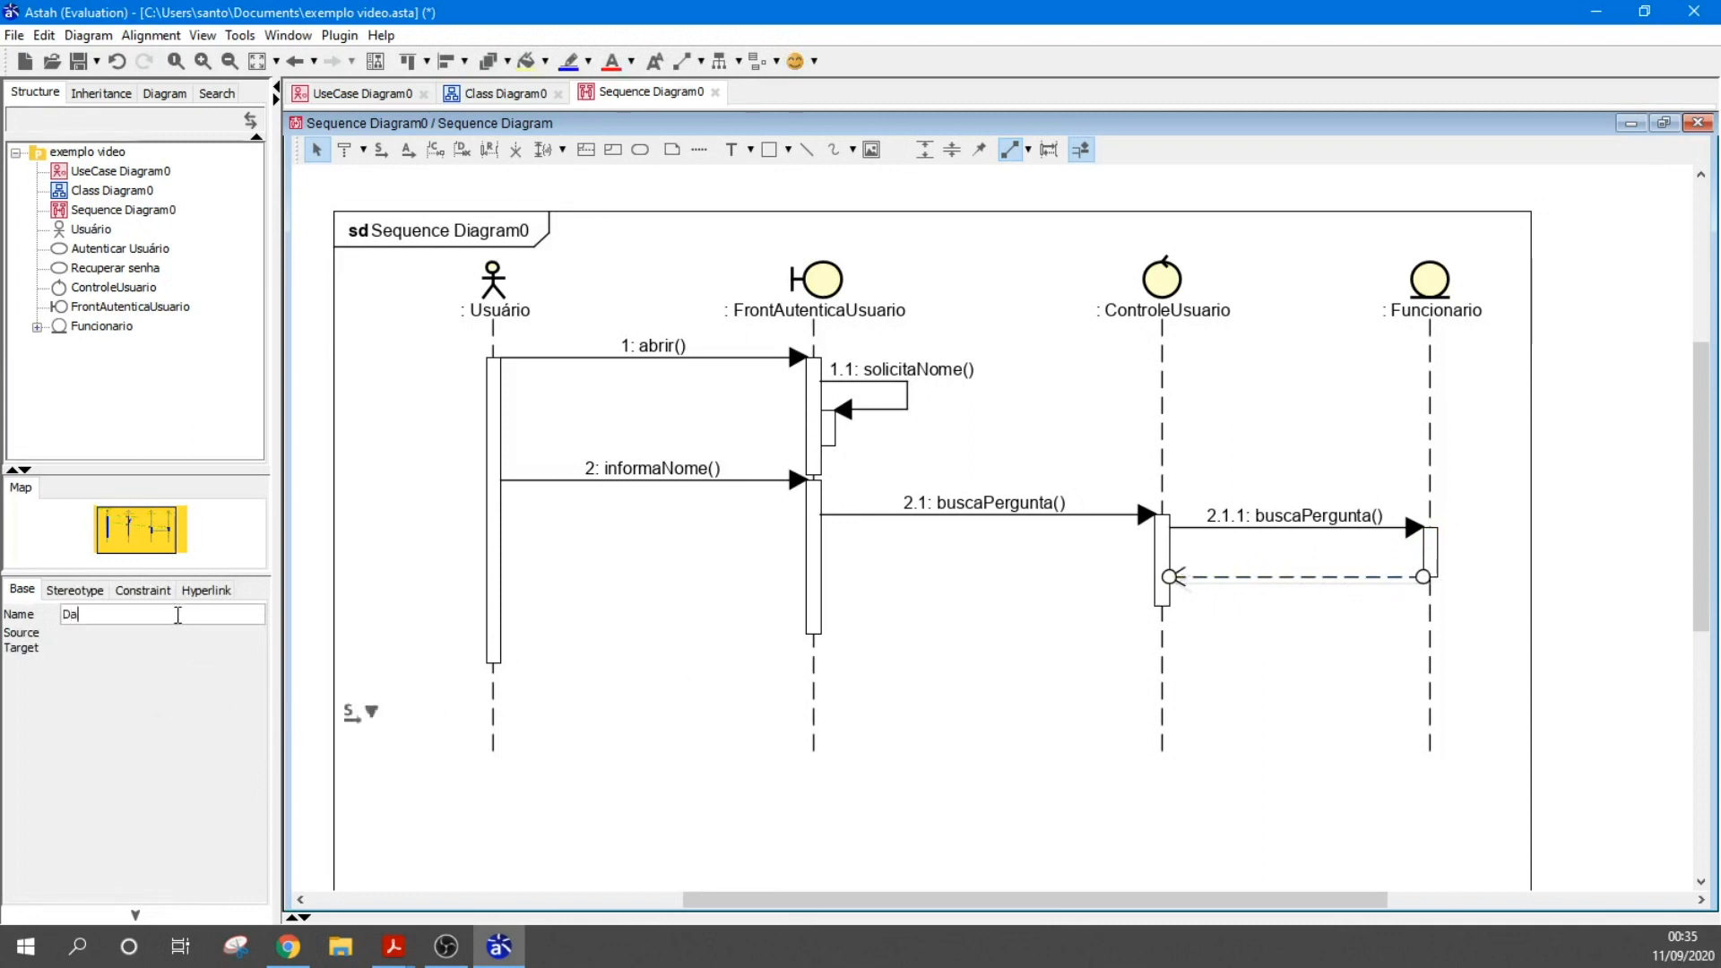
pyautogui.click(177, 614)
pyautogui.write('Dados')
pyautogui.press('Return')
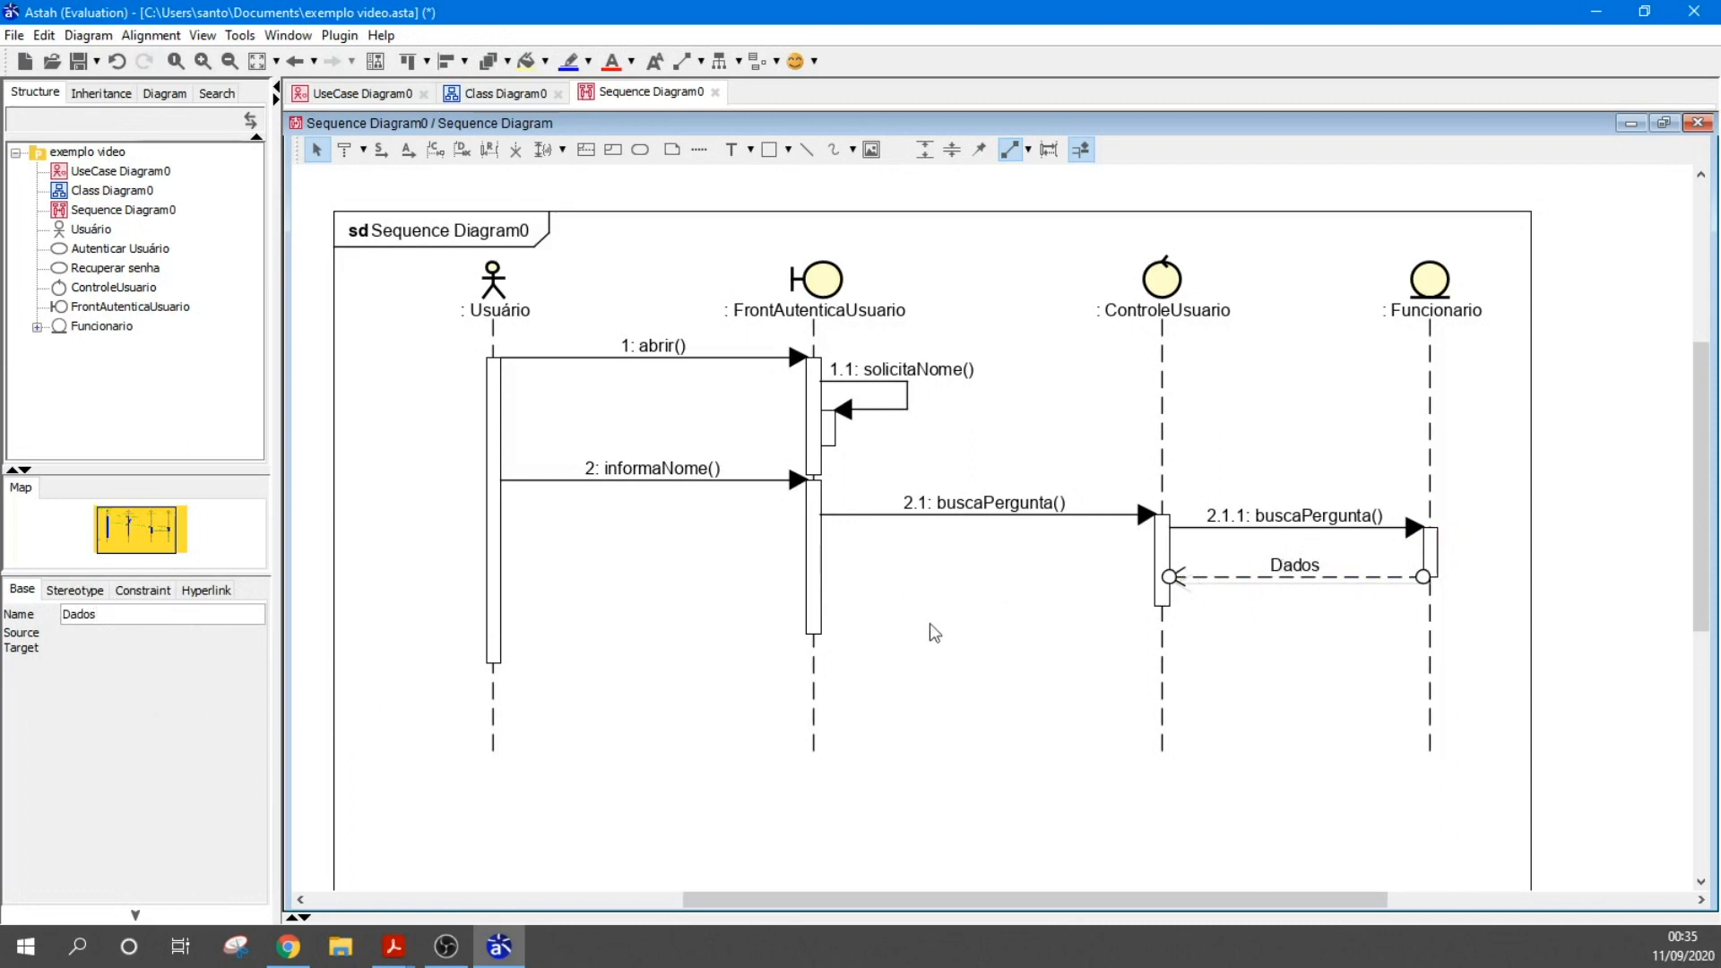
pyautogui.press('Home')
pyautogui.press('Delete')
pyautogui.write('d')
pyautogui.press('Return')
# Draw a synchronous message named exibePergunta from ControleUsuario back to FrontAutenticaUsuario, just below the dados reply
pyautogui.click(381, 150)
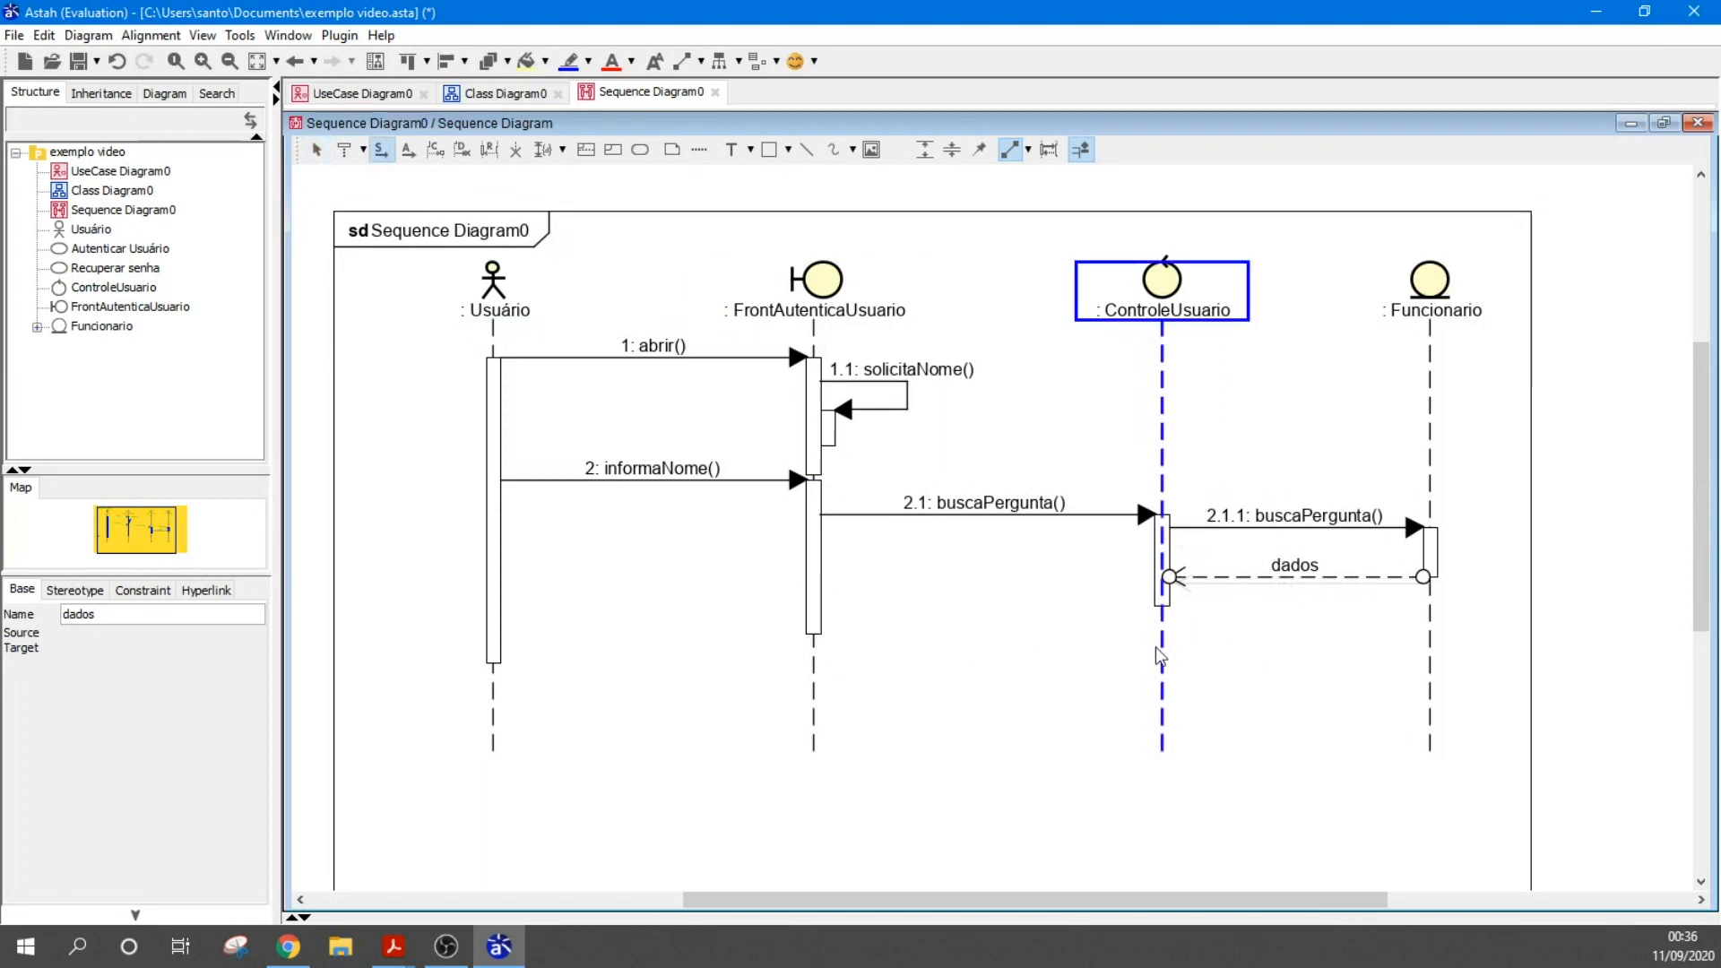
pyautogui.moveTo(1160, 613); pyautogui.dragTo(835, 613)
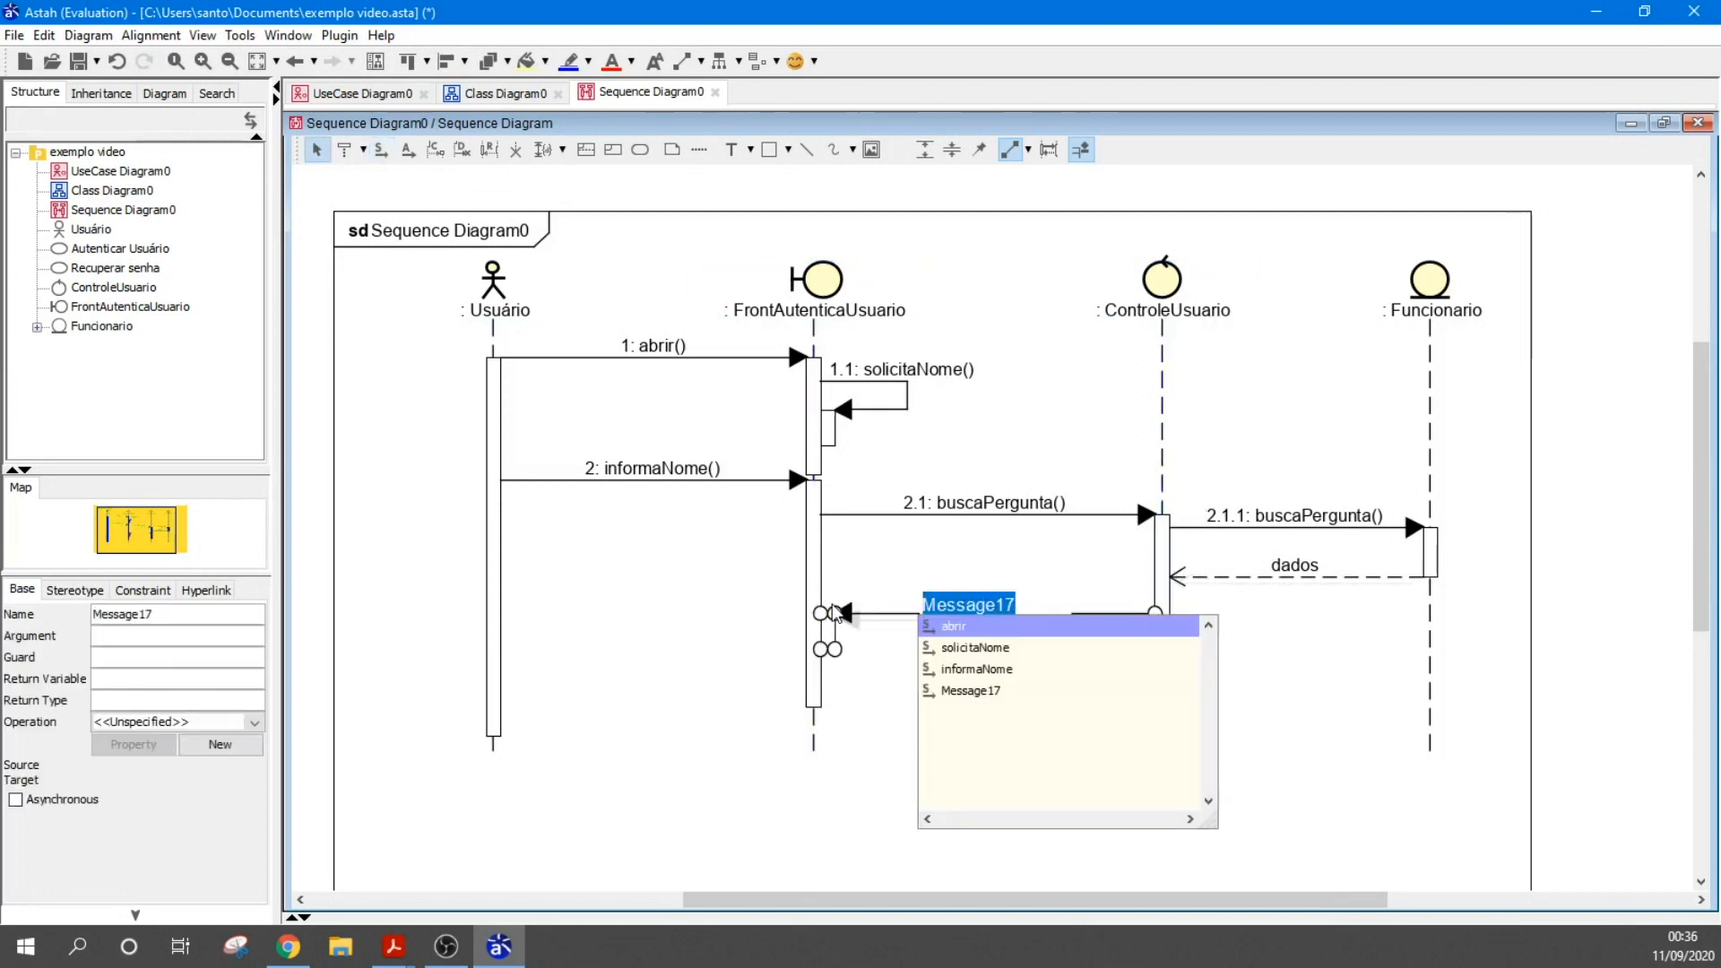
pyautogui.write('exibePergunta')
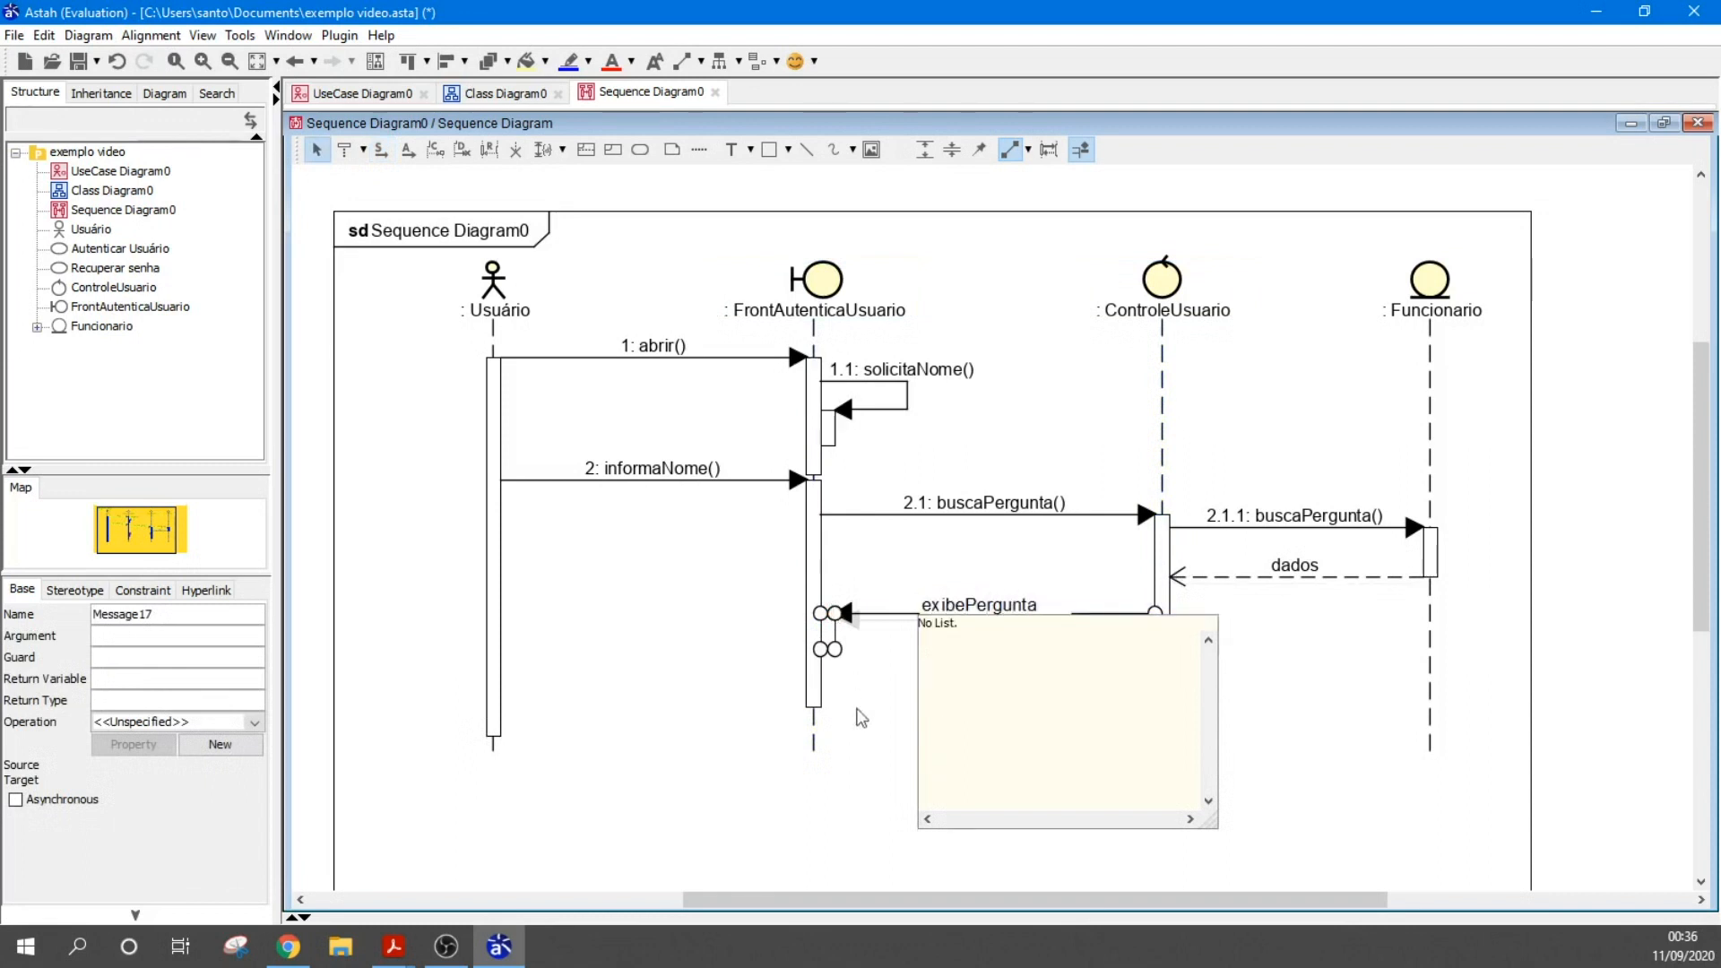
pyautogui.click(860, 717)
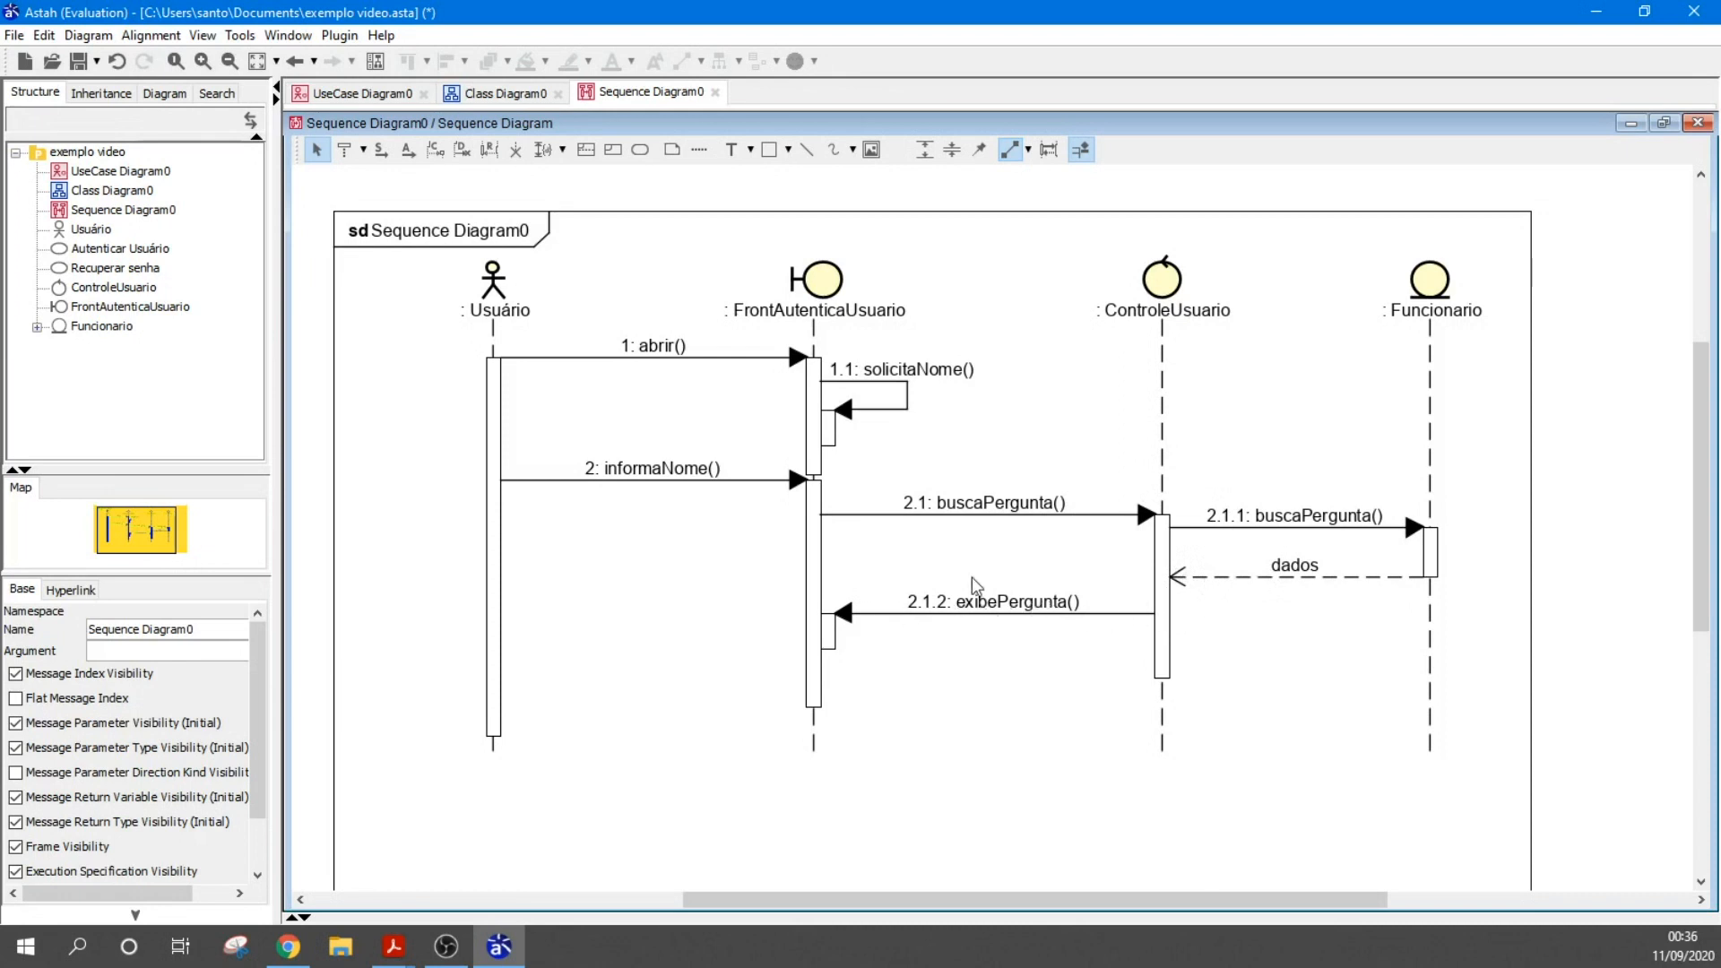
pyautogui.scroll(-3, 970, 630)
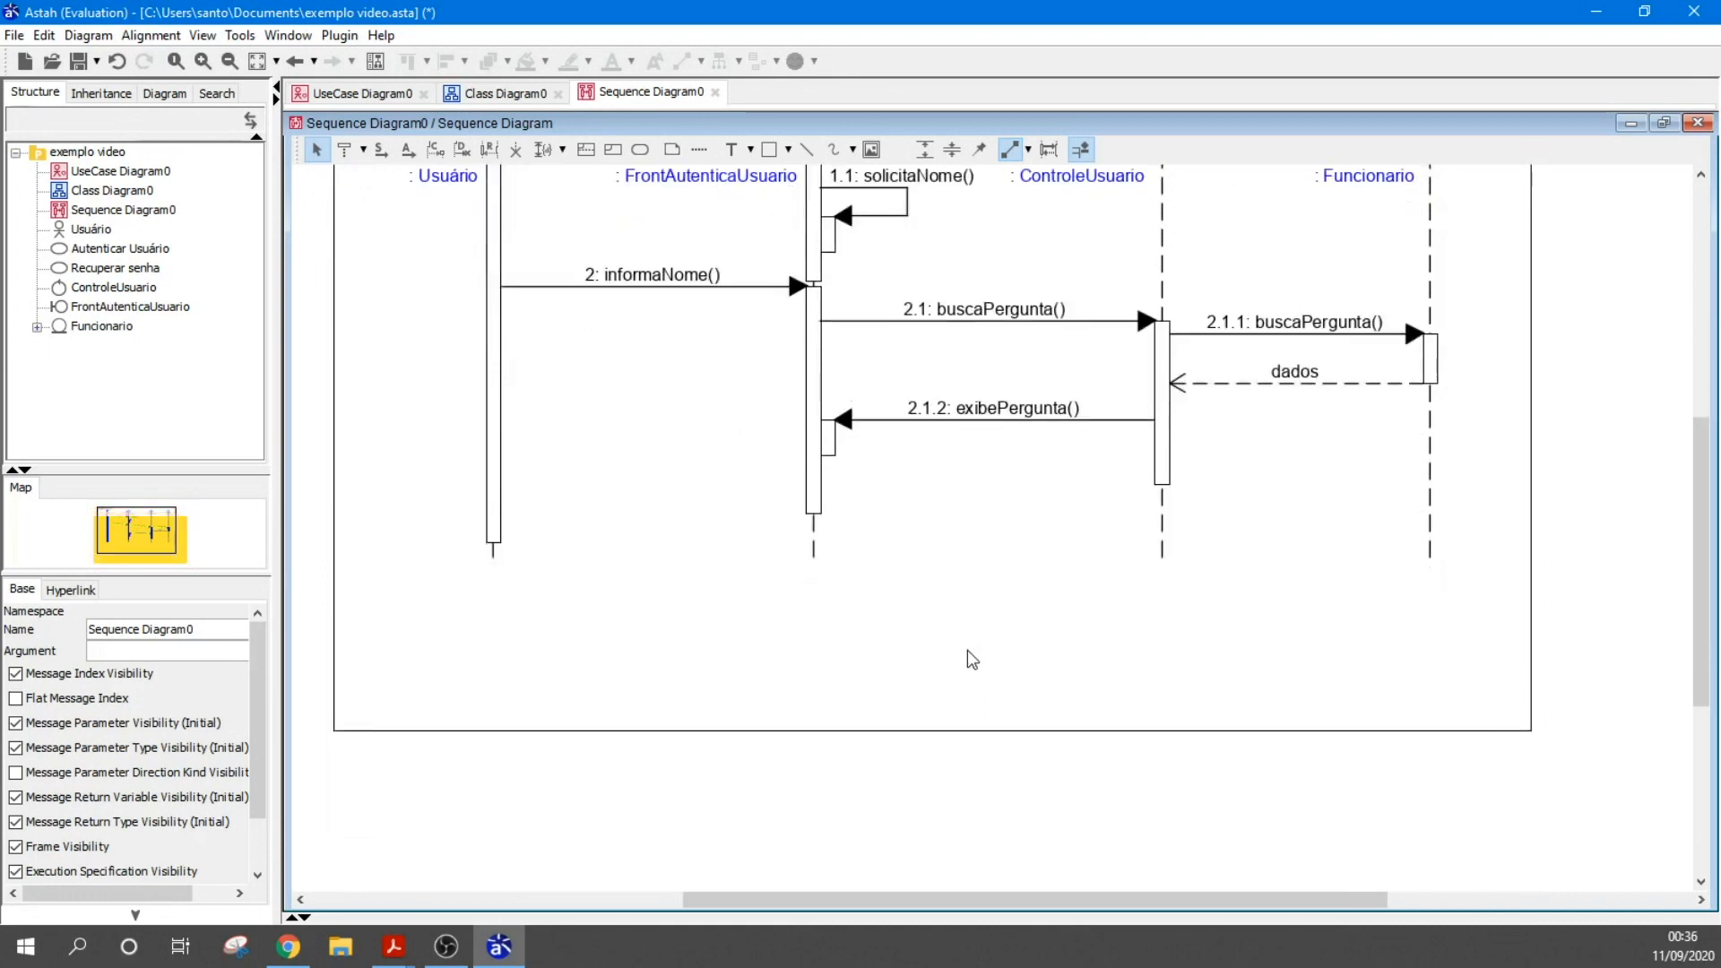
pyautogui.scroll(1, 933, 614)
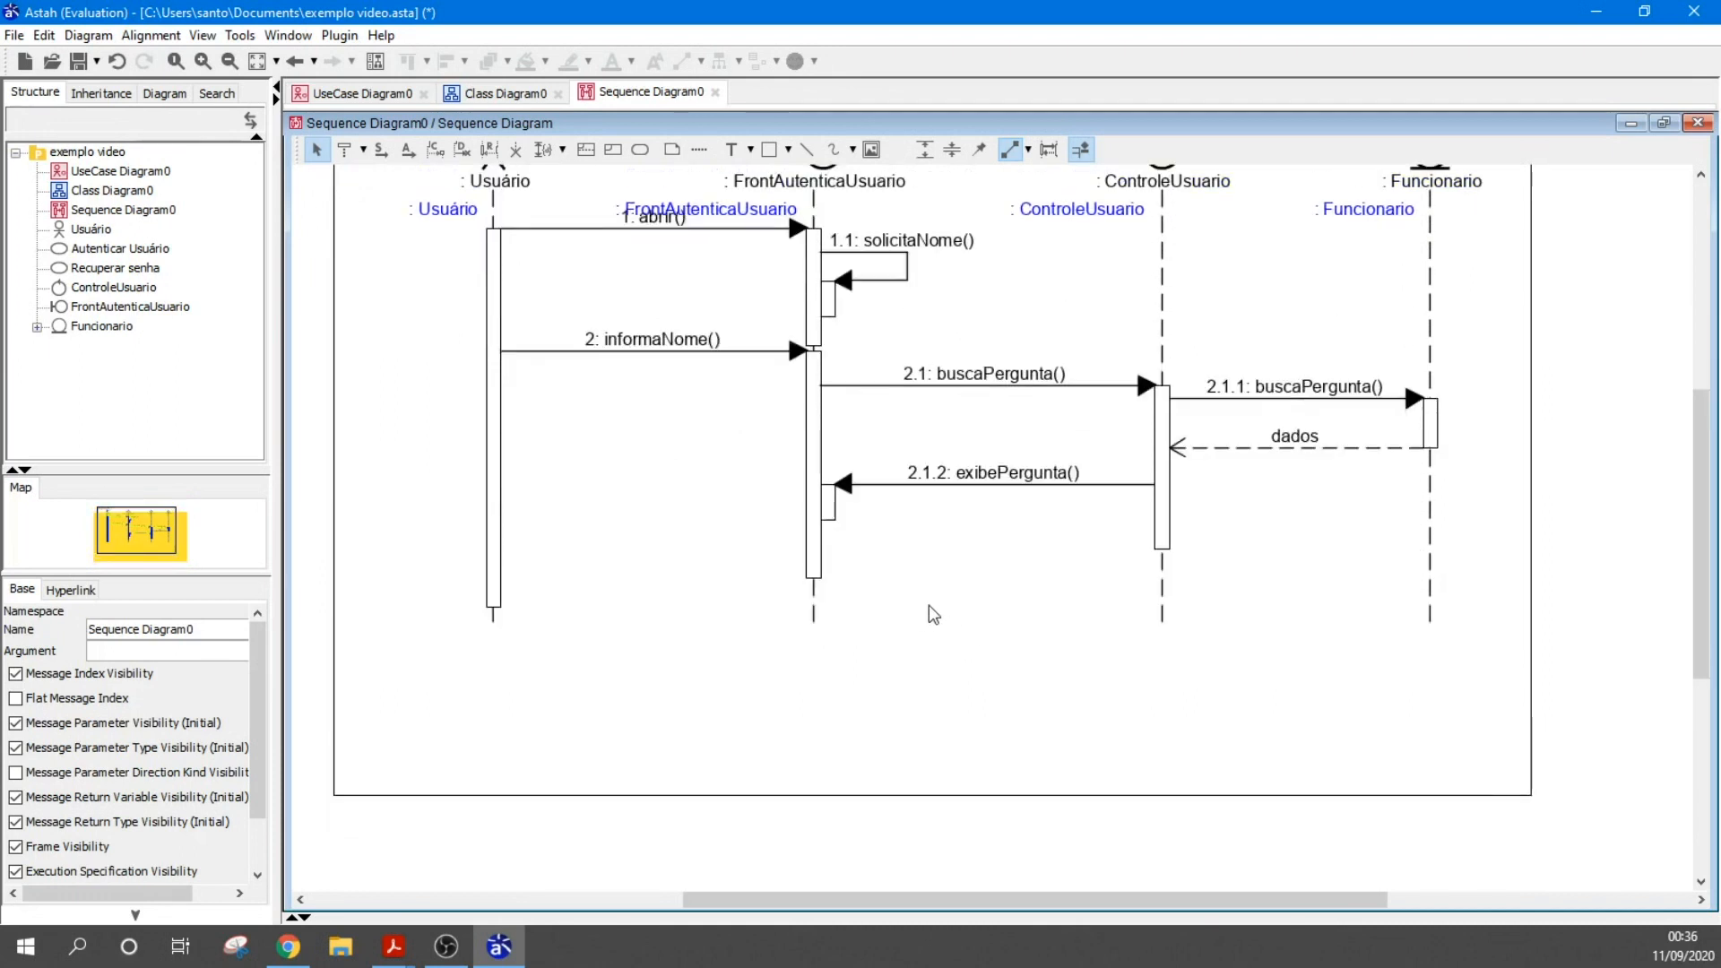
pyautogui.scroll(2, 932, 615)
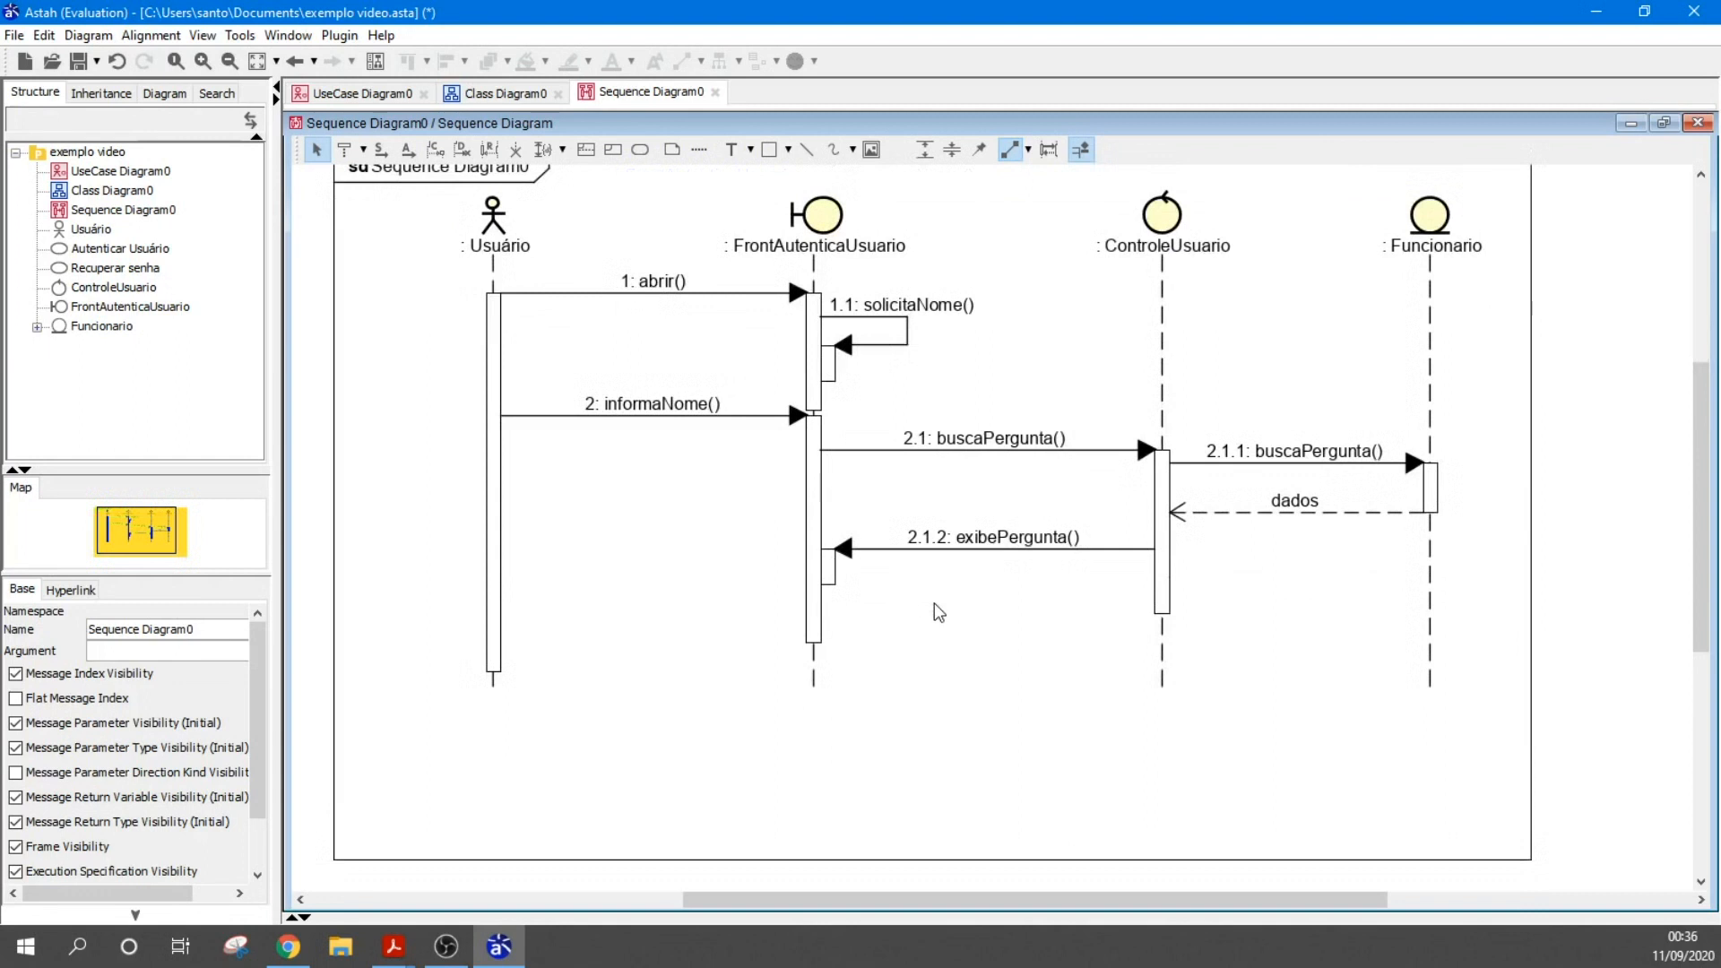
pyautogui.scroll(-3, 941, 609)
pyautogui.scroll(2, 947, 611)
pyautogui.scroll(-1, 944, 607)
pyautogui.scroll(-1, 898, 430)
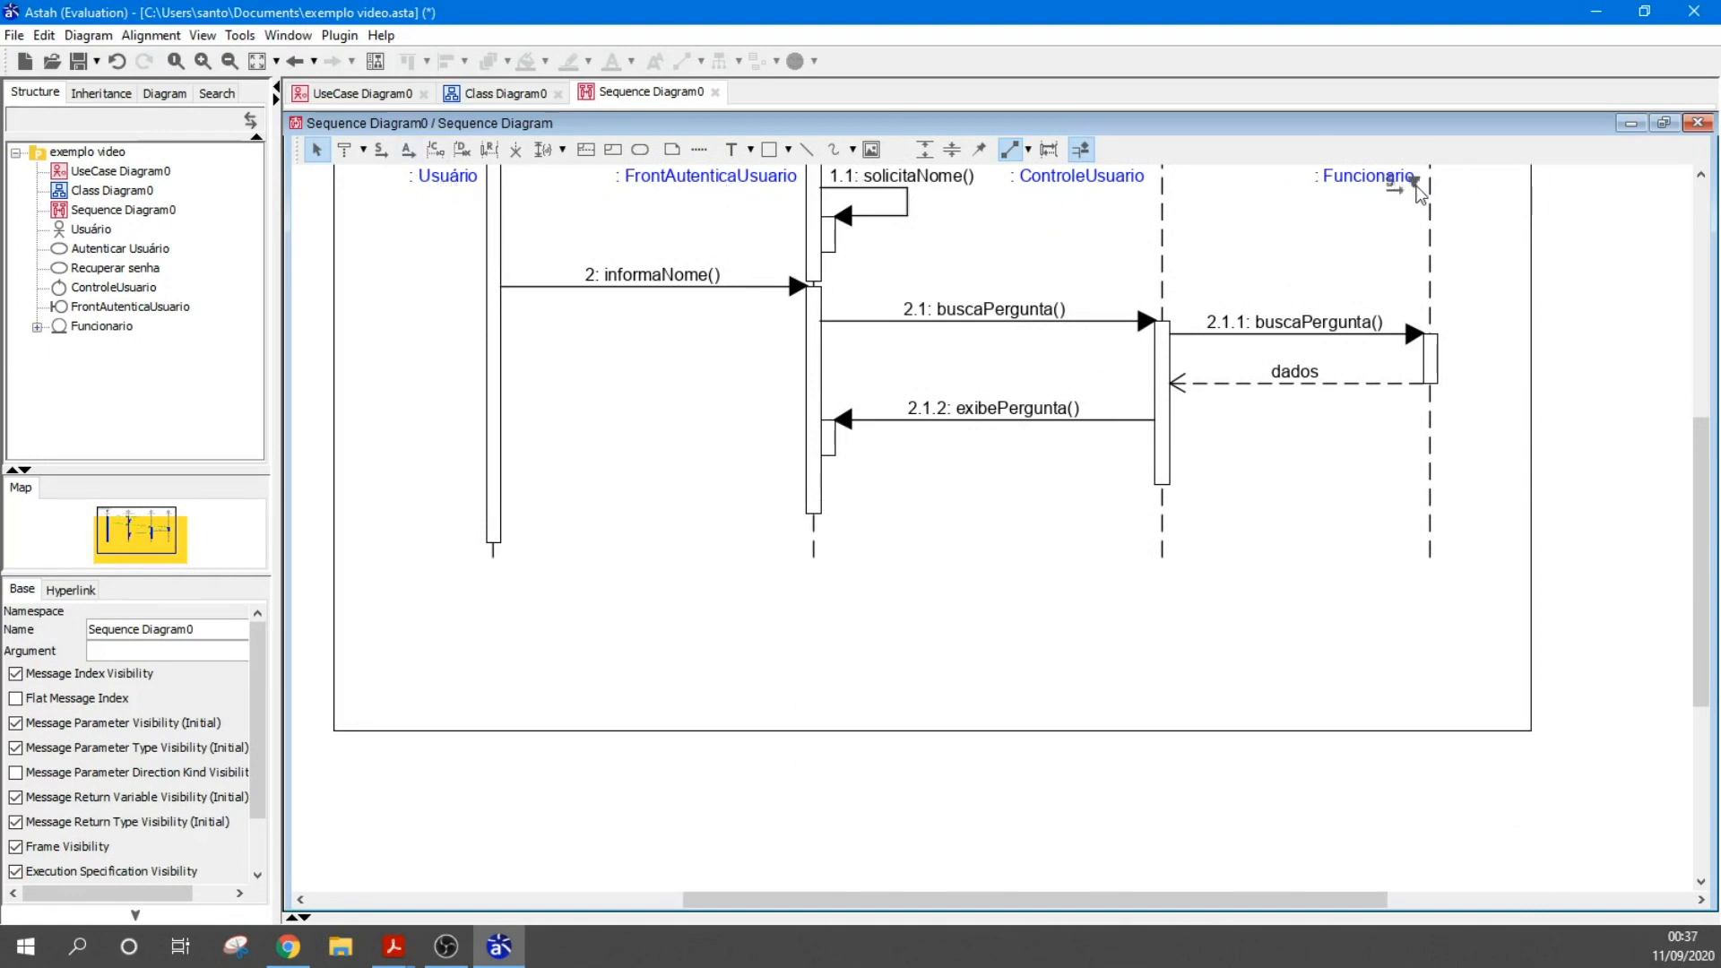
pyautogui.scroll(1, 1105, 384)
pyautogui.scroll(2, 1105, 384)
# Draw a synchronous message named respondePergunta from Usuário to FrontAutenticaUsuario, below the exibePergunta message
pyautogui.scroll(-3, 1105, 383)
pyautogui.click(381, 150)
pyautogui.click(496, 522)
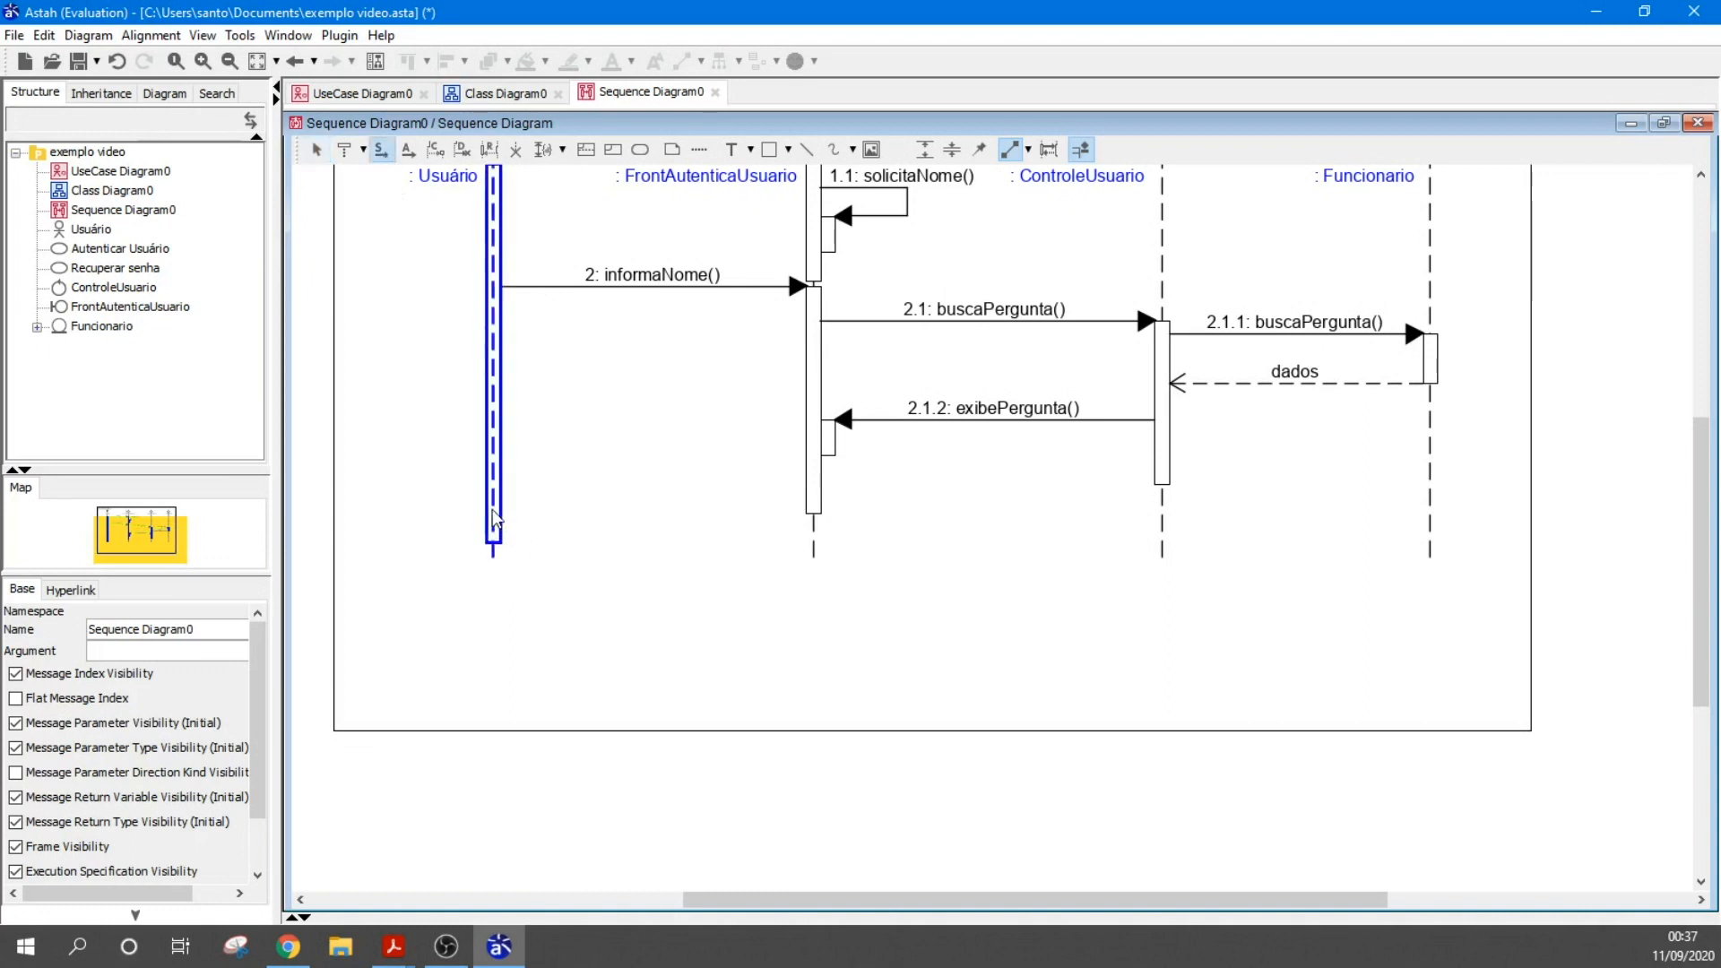
pyautogui.click(815, 507)
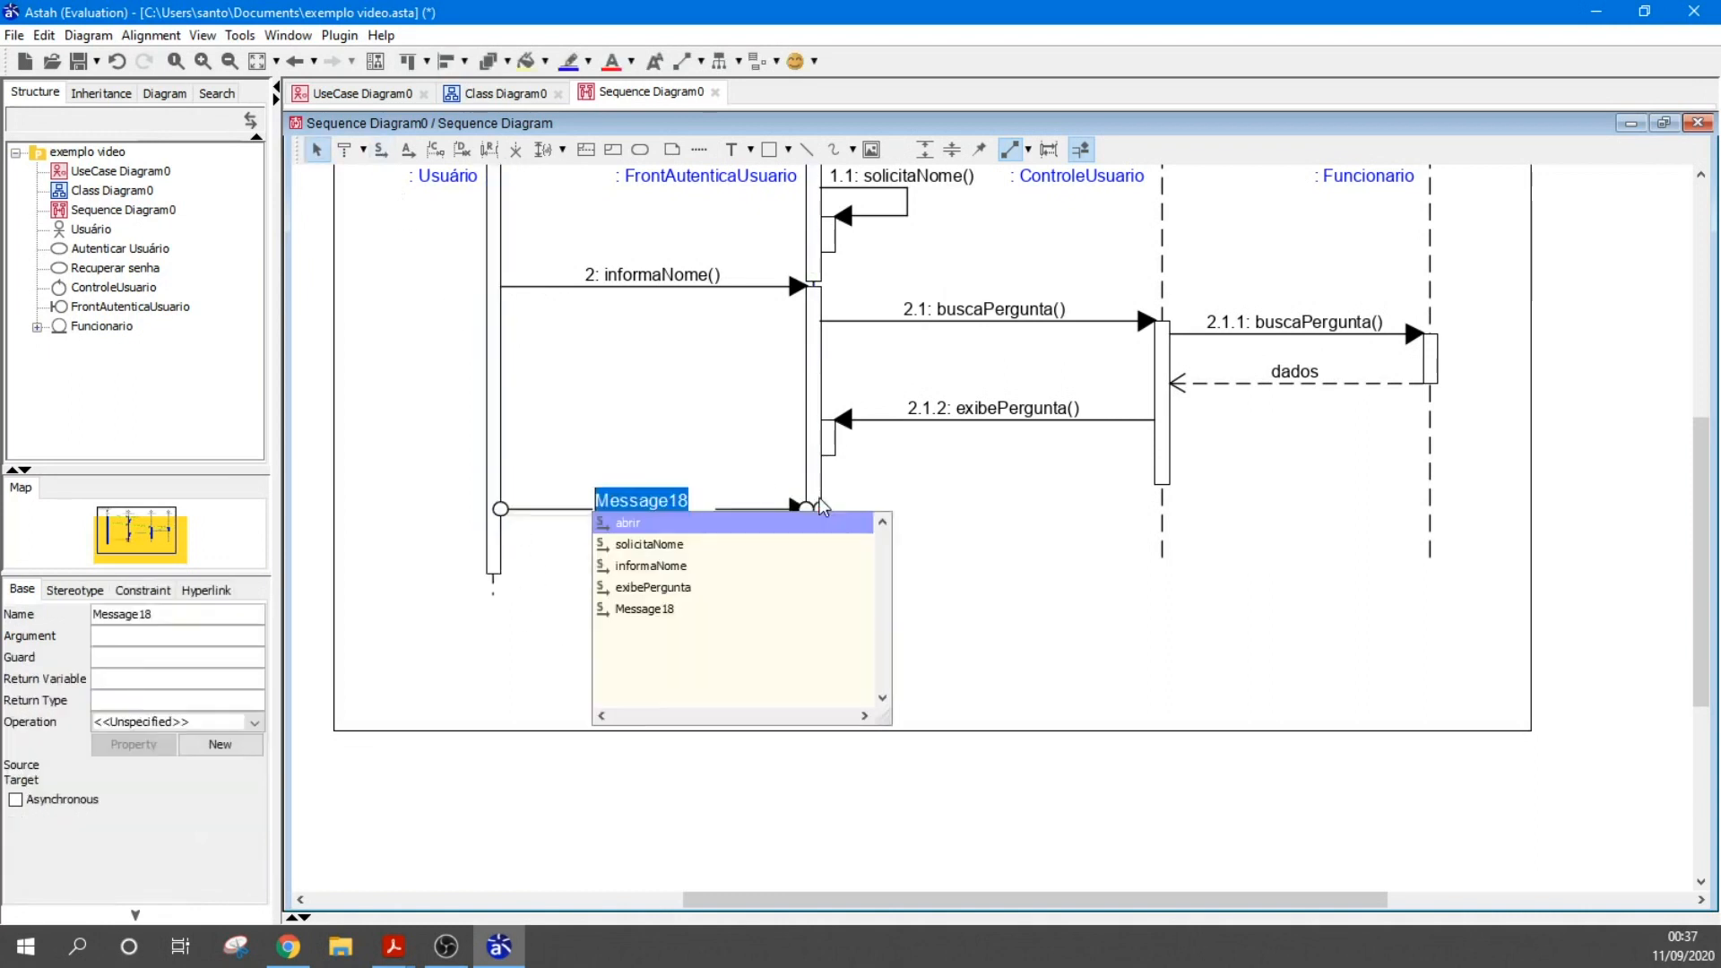
pyautogui.write('respondePergunta')
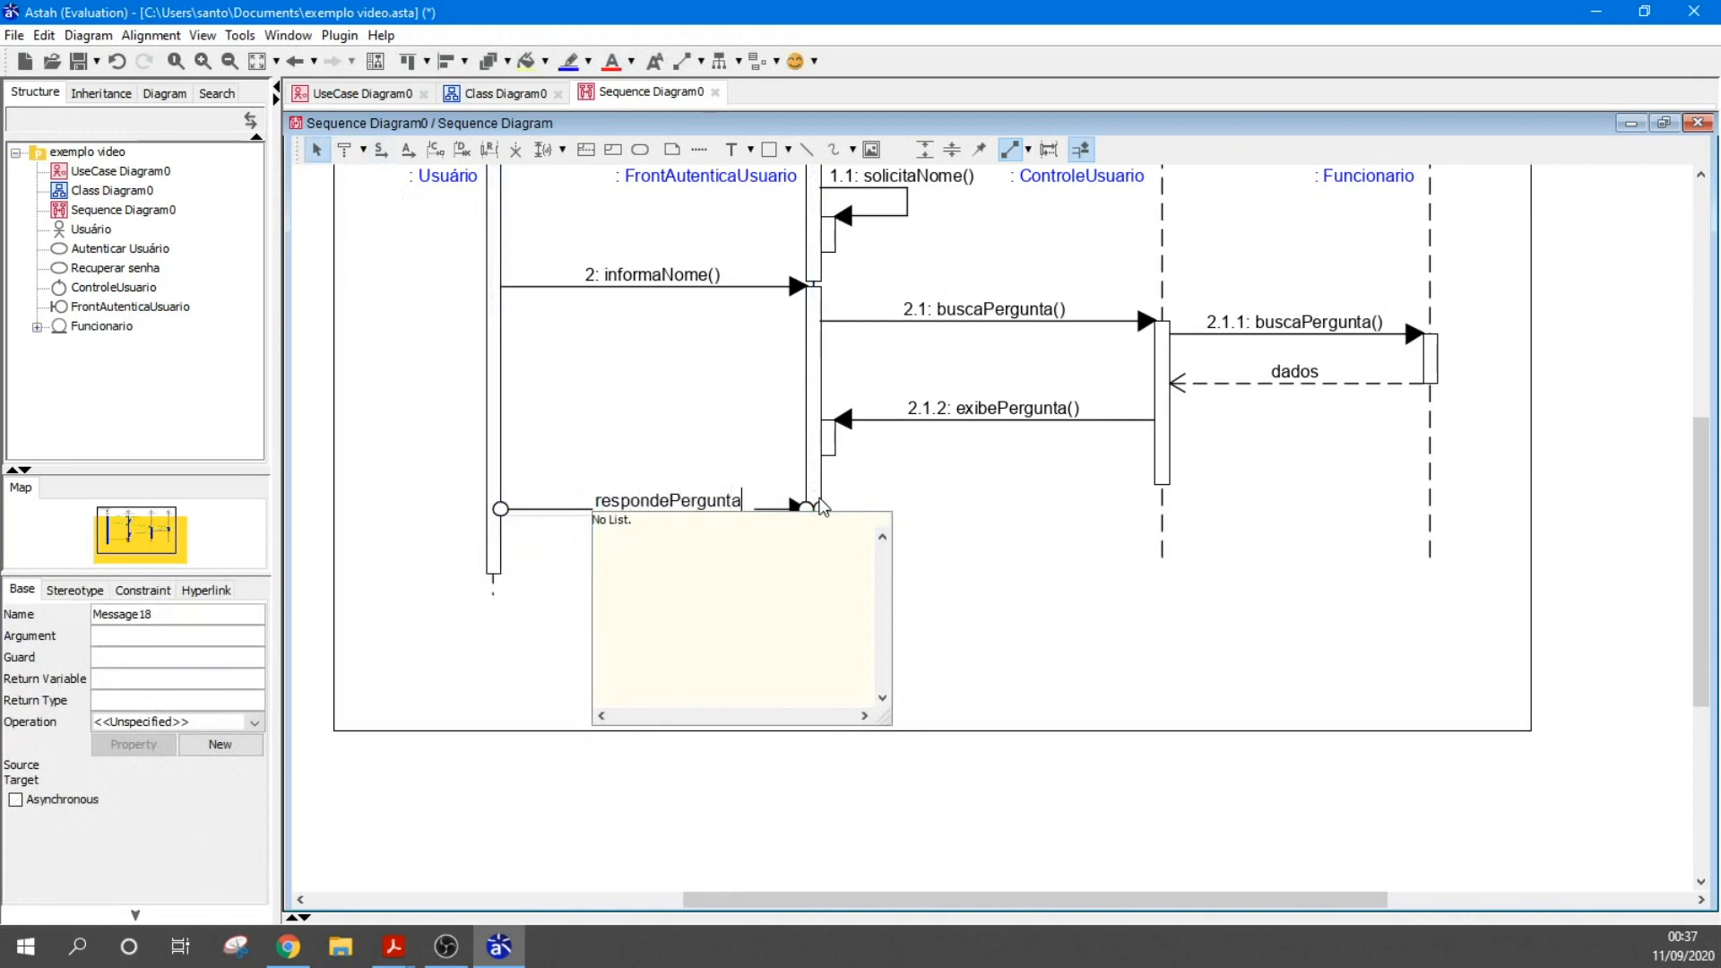
pyautogui.click(970, 596)
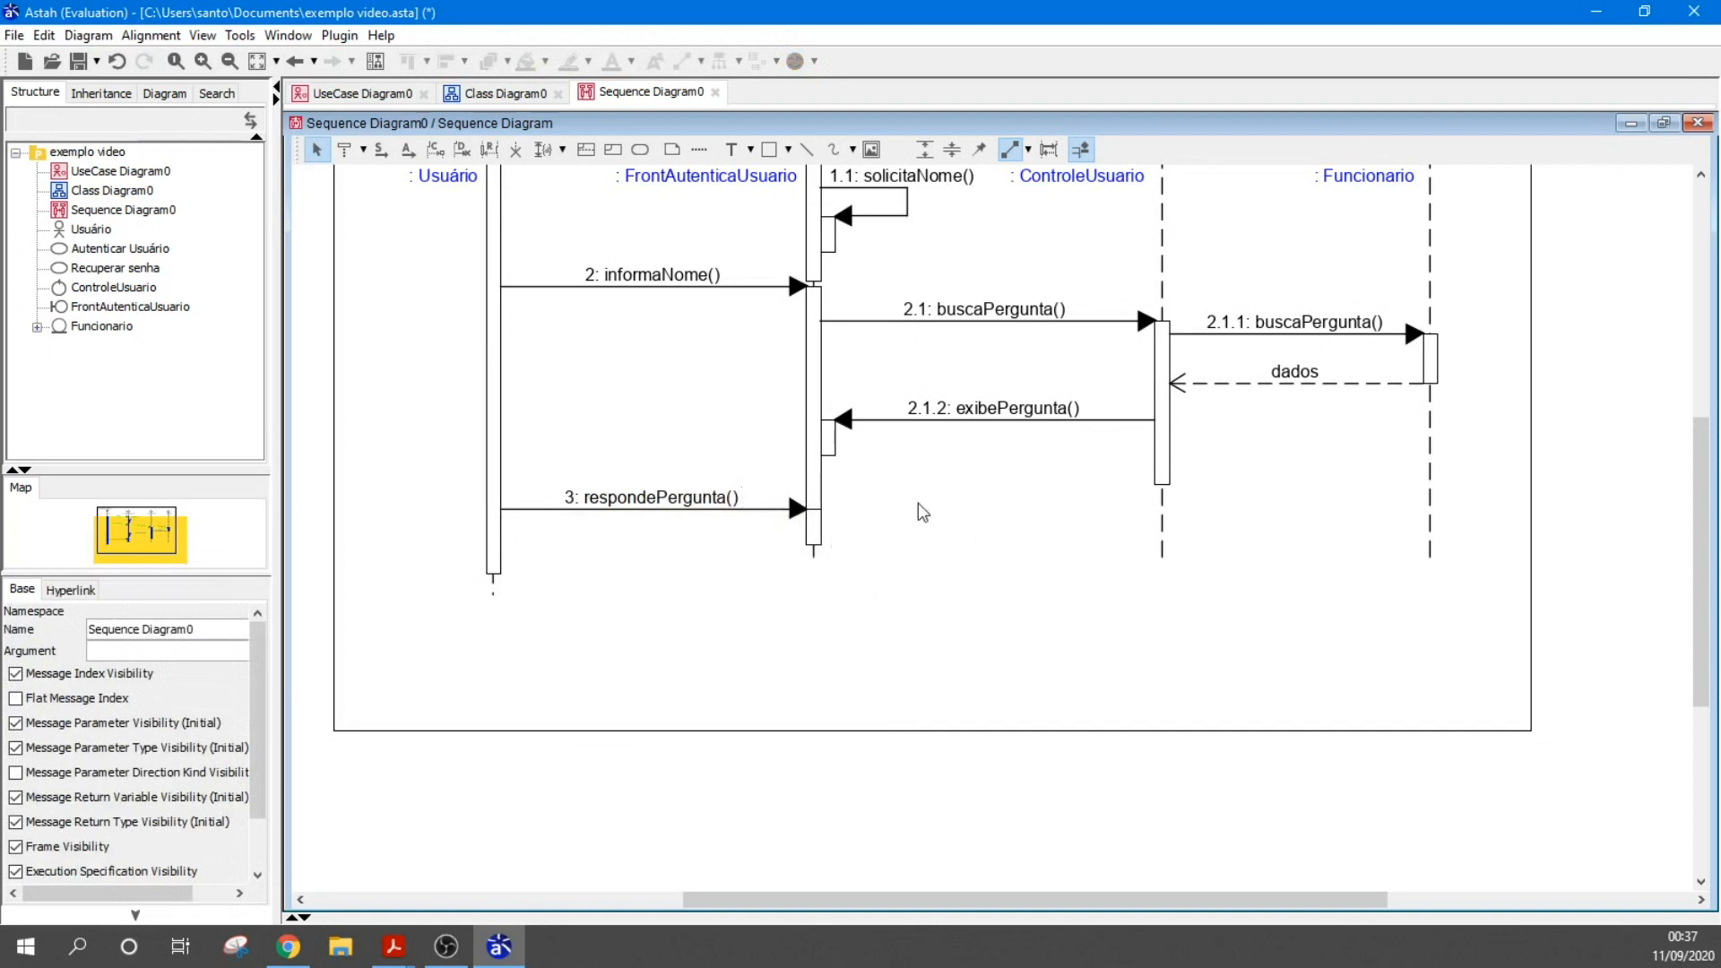
# Draw a synchronous message named verifica from FrontAutenticaUsuario to the ControleUsuario lifeline, just below respondePergunta
pyautogui.scroll(-3, 926, 505)
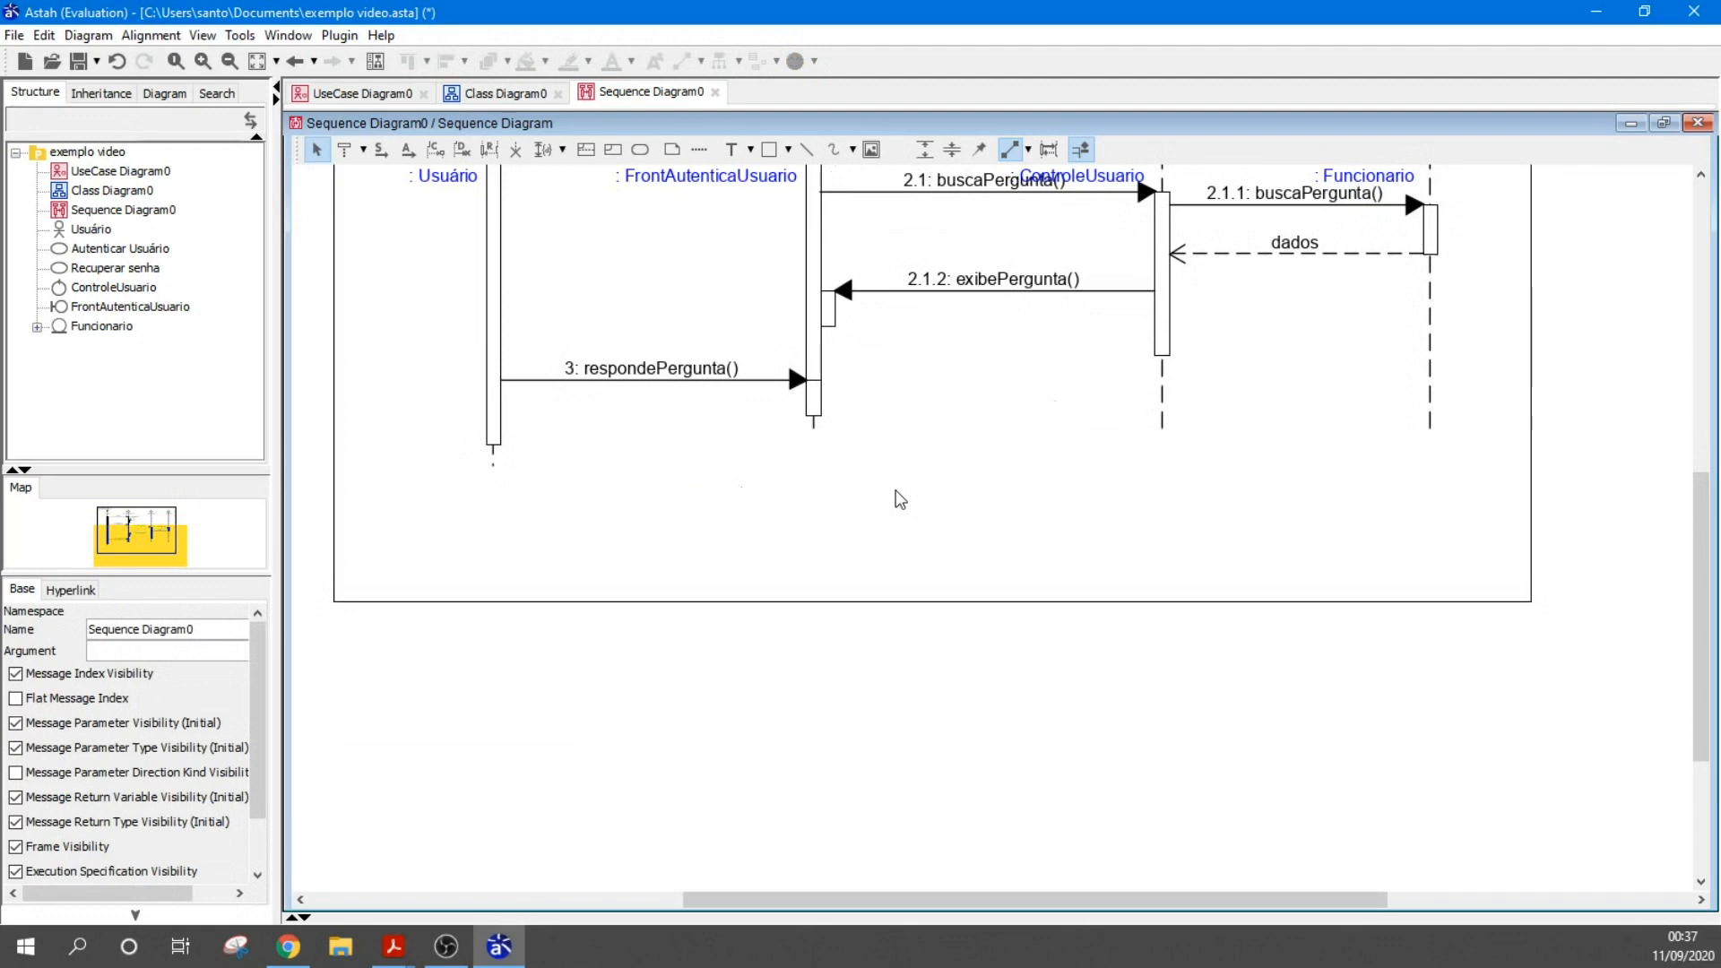
pyautogui.click(836, 409)
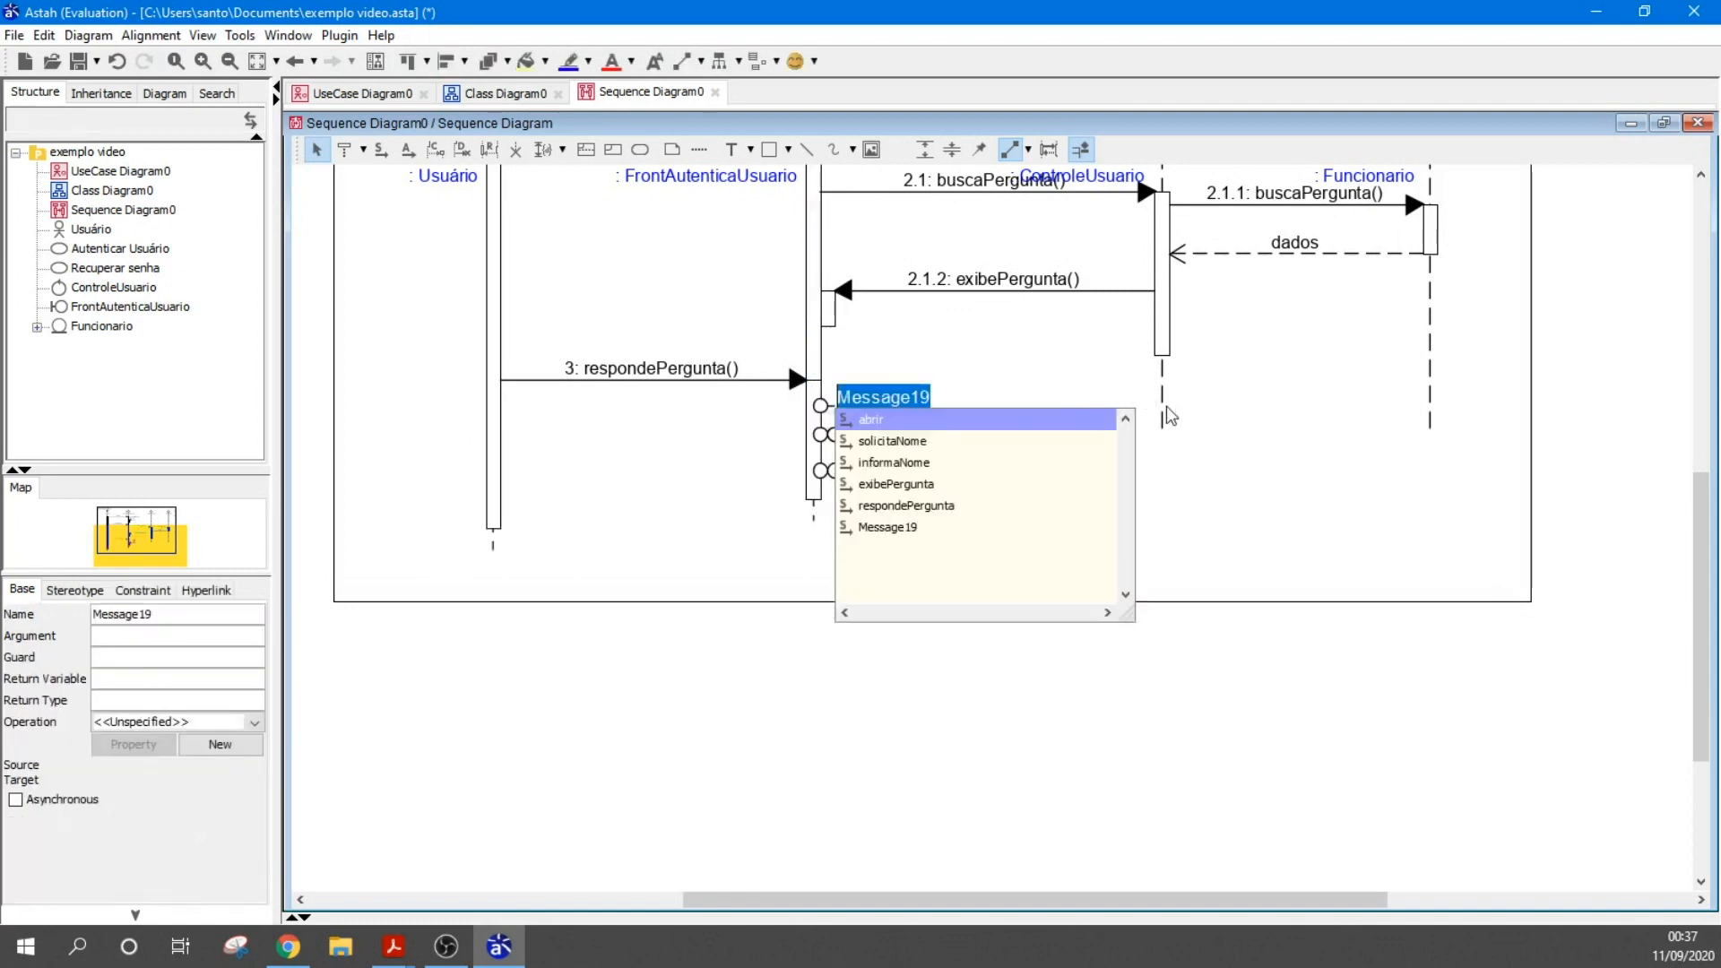
pyautogui.hotkey('ctrl', 'z')
pyautogui.moveTo(834, 401)
pyautogui.moveTo(836, 404); pyautogui.dragTo(1162, 400)
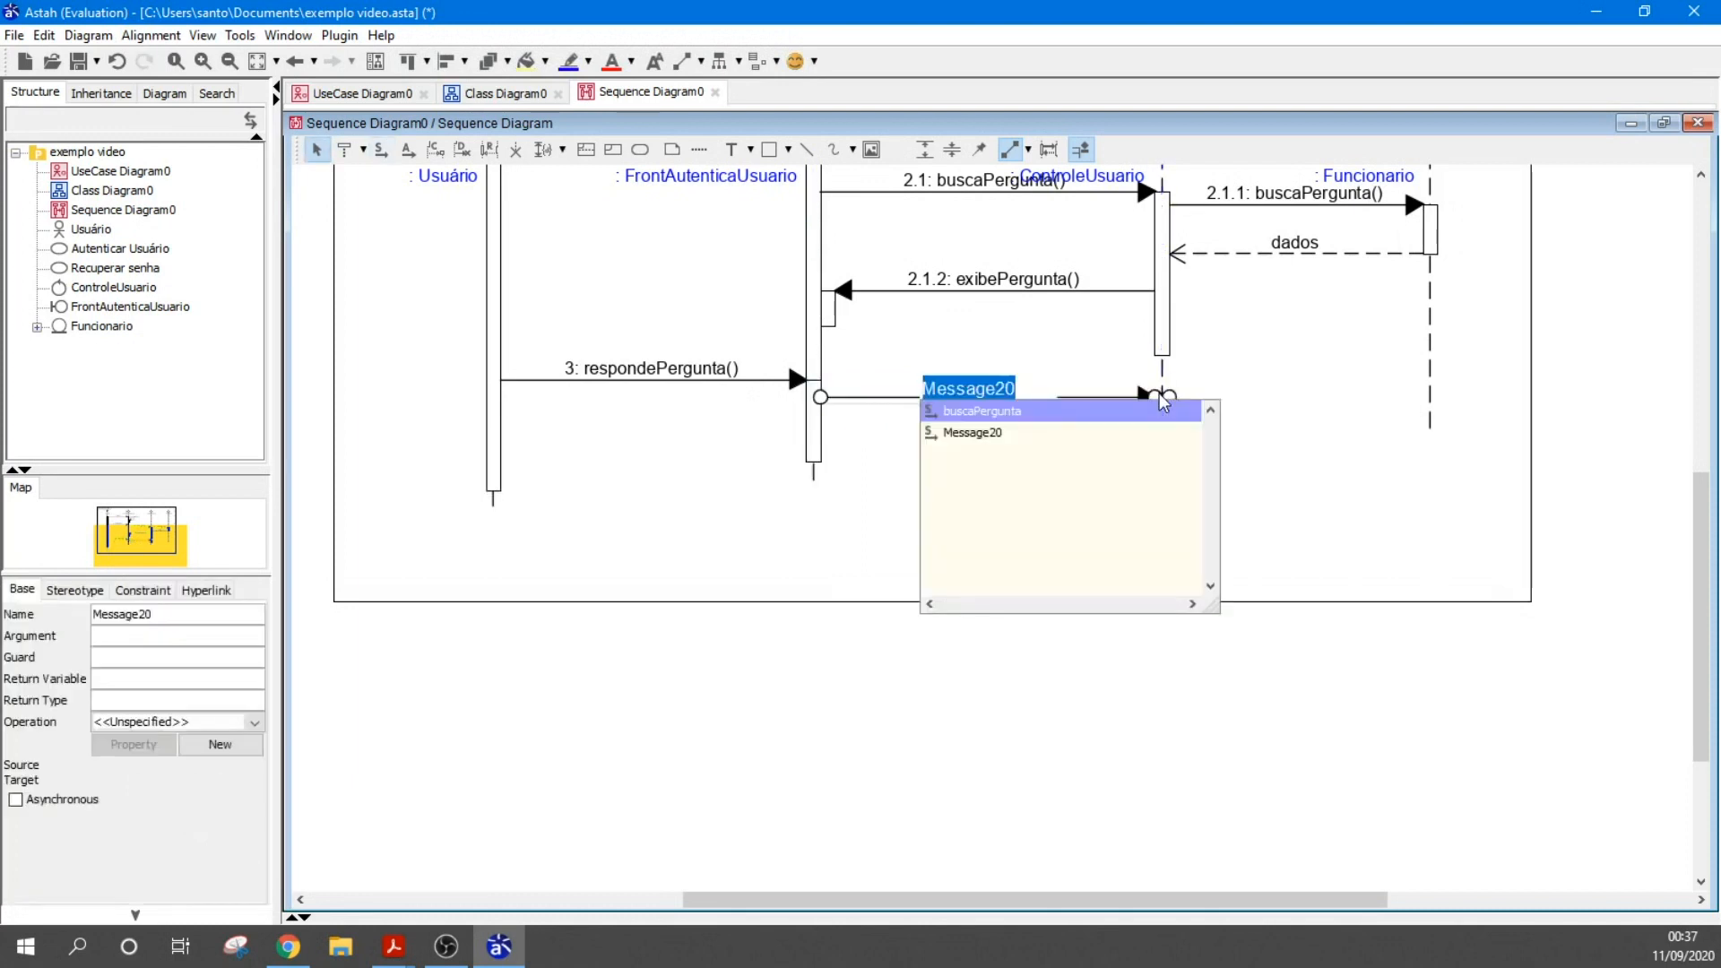
pyautogui.write('verifica')
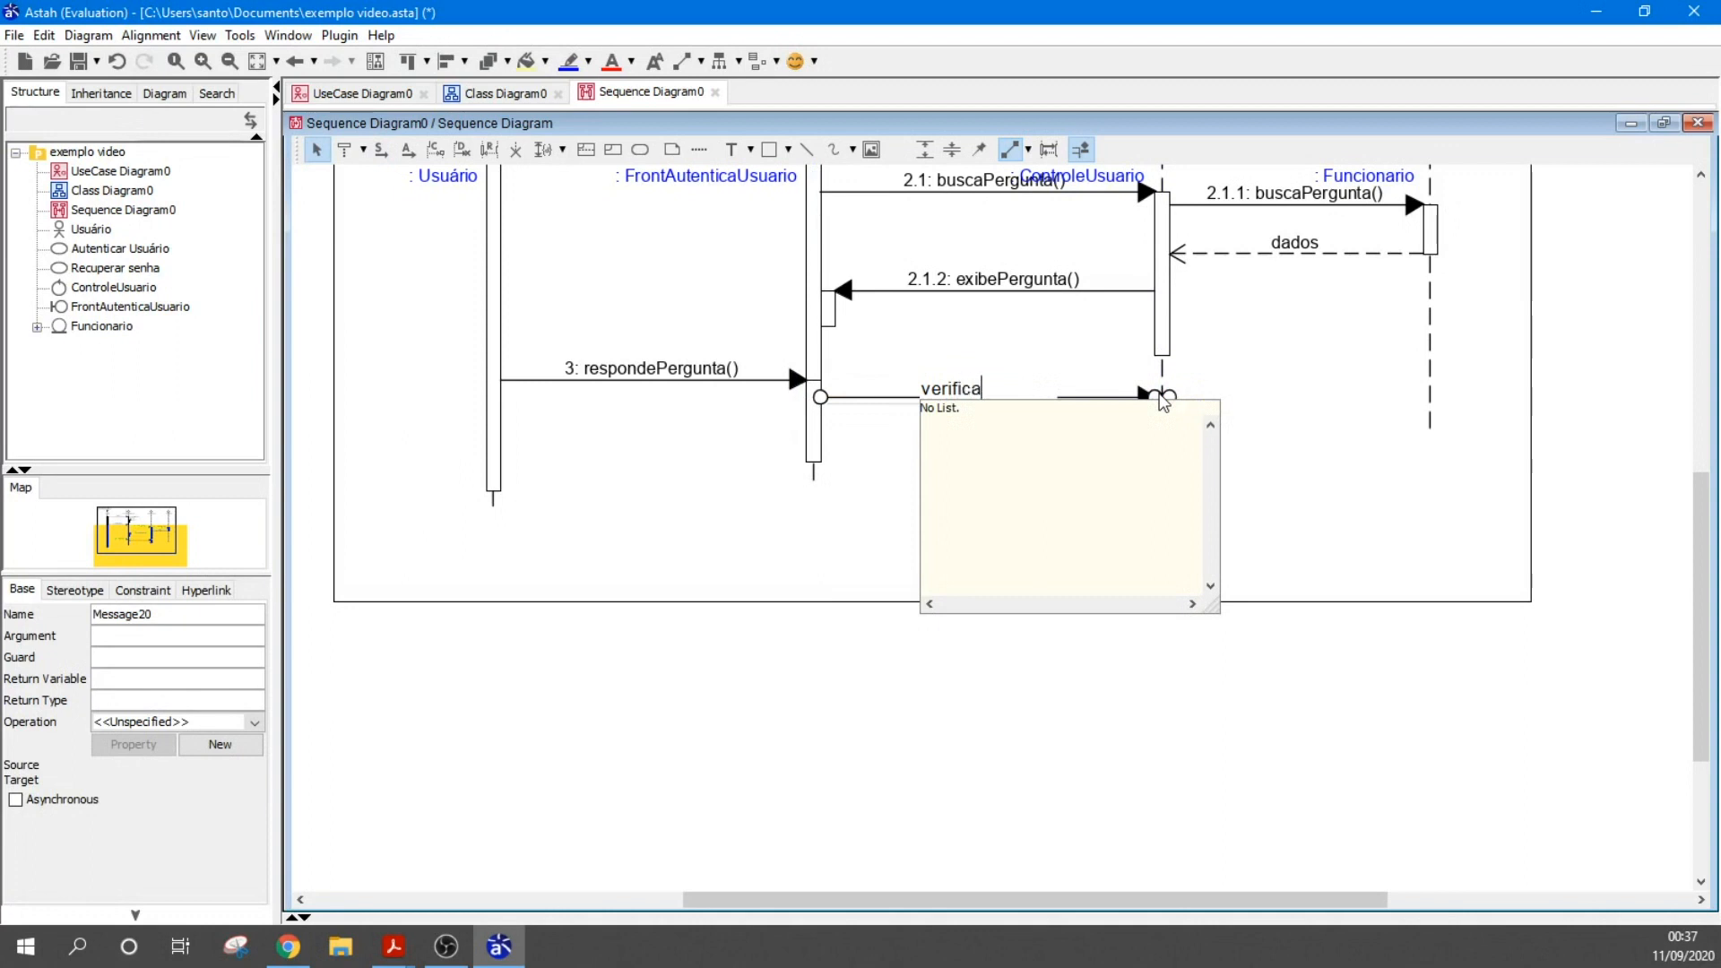
pyautogui.click(1030, 519)
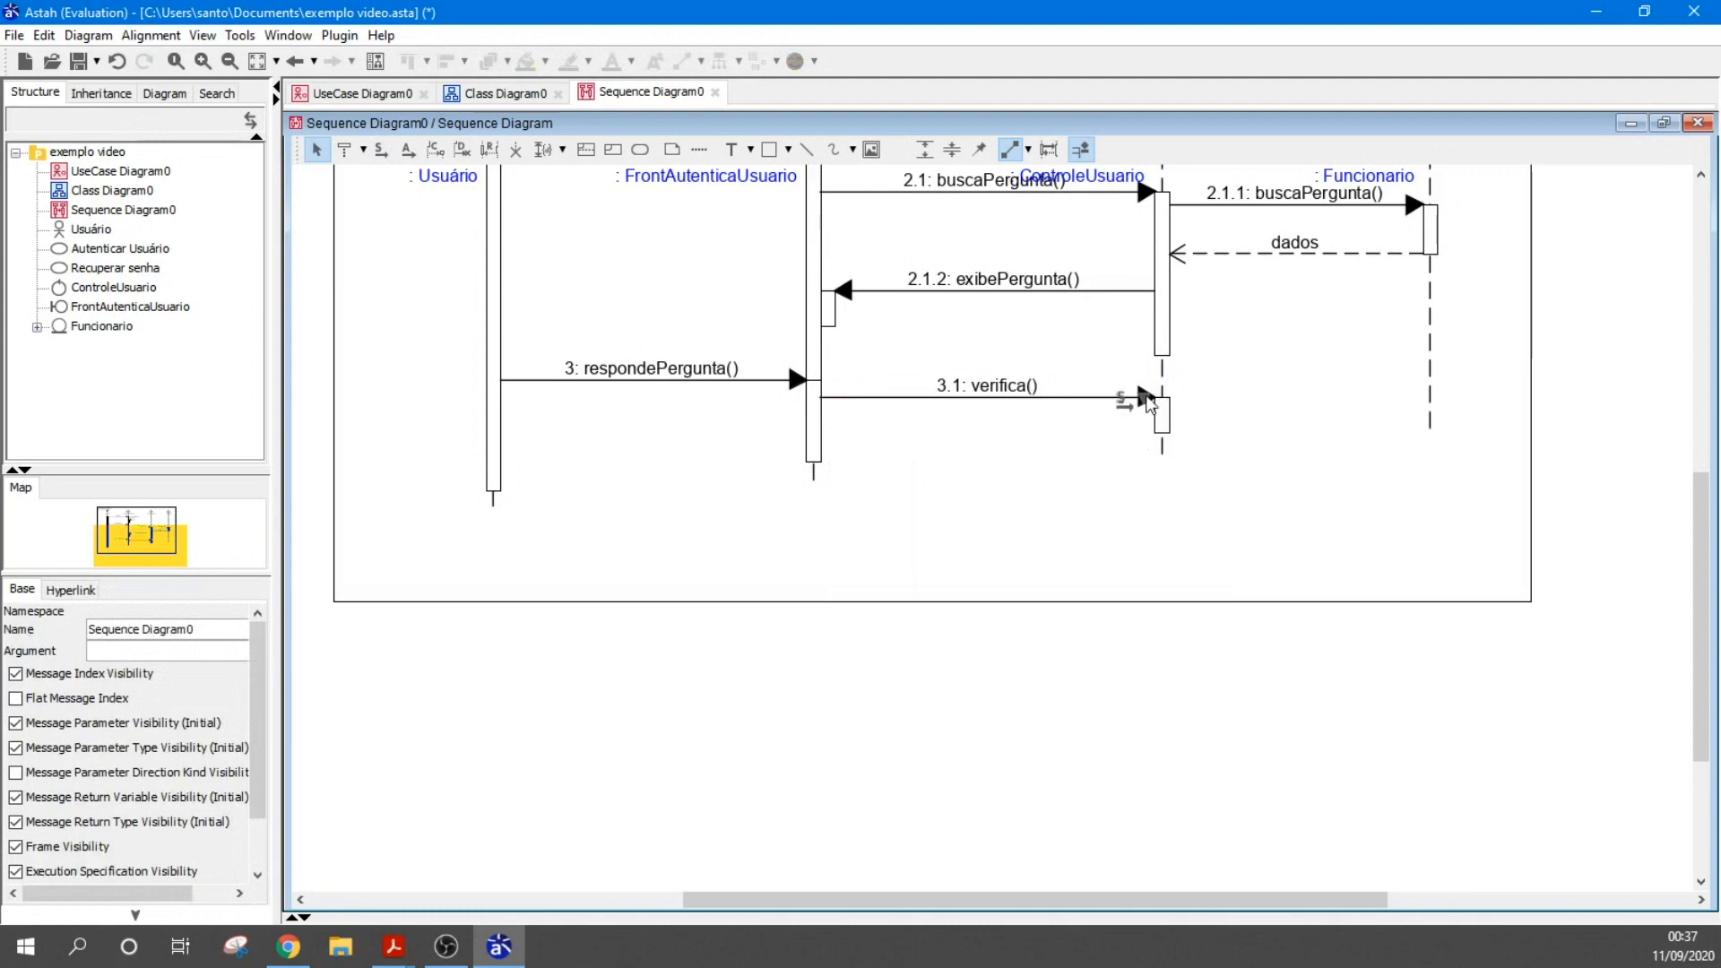
# Draw a synchronous message from ControleUsuario to Funcionario that uses the Funcionario operation verifica
pyautogui.moveTo(1185, 415); pyautogui.dragTo(1423, 423)
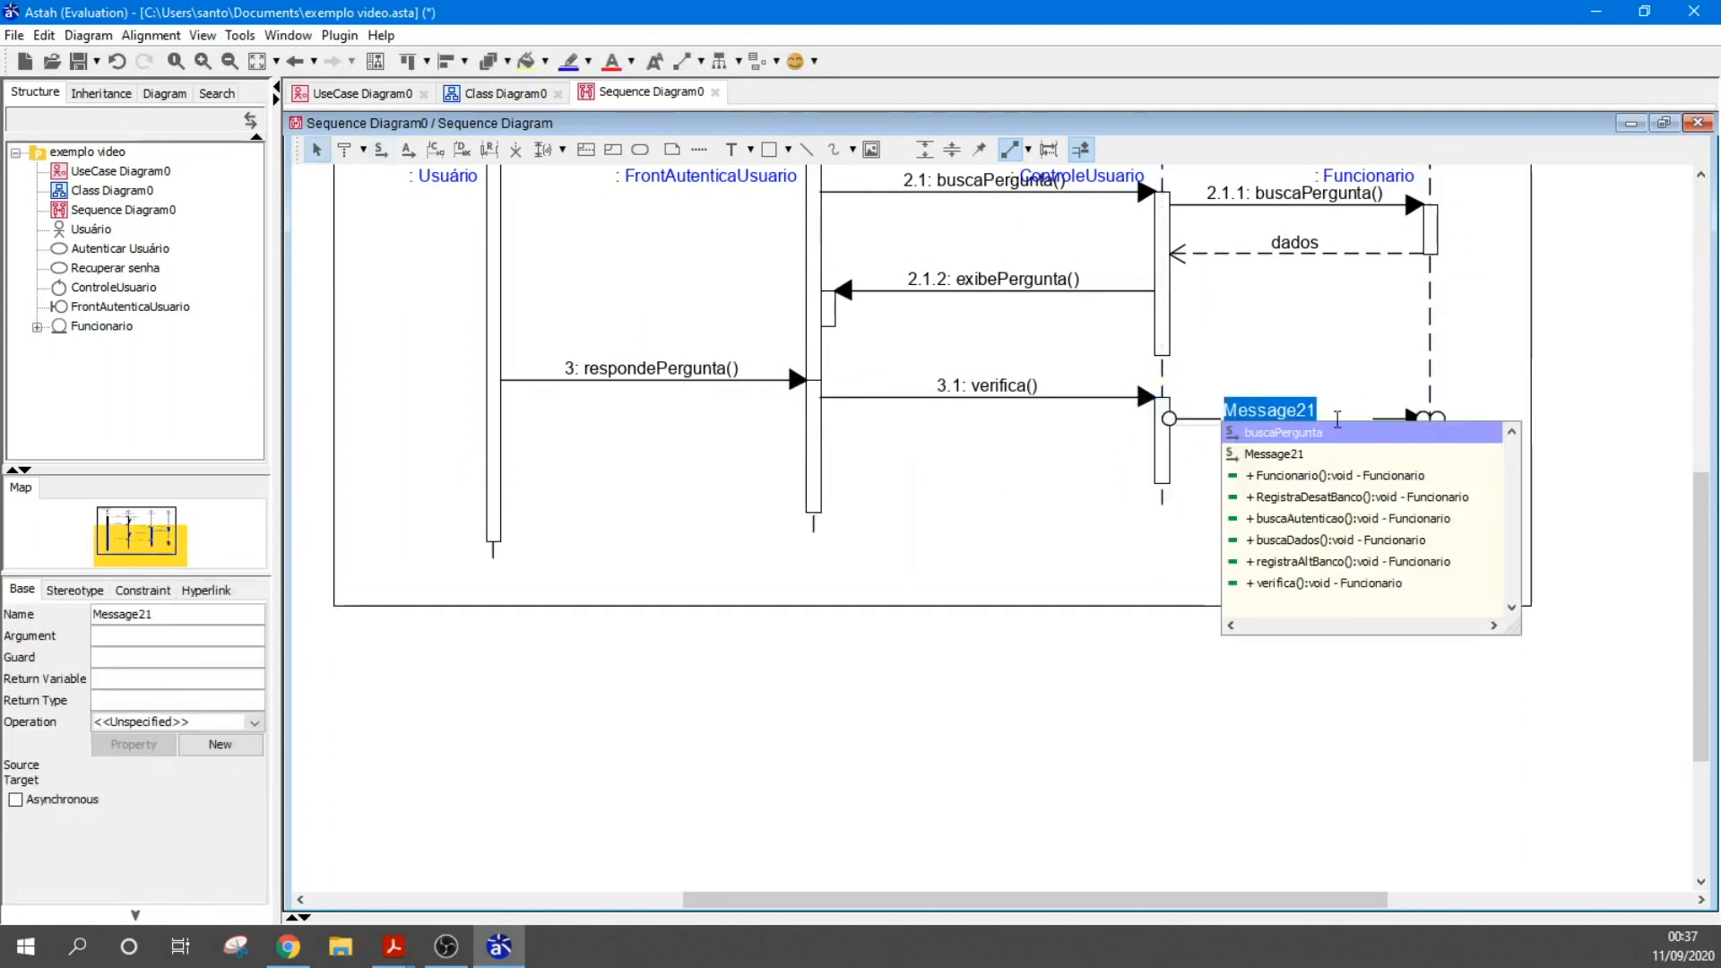
pyautogui.write('verifica')
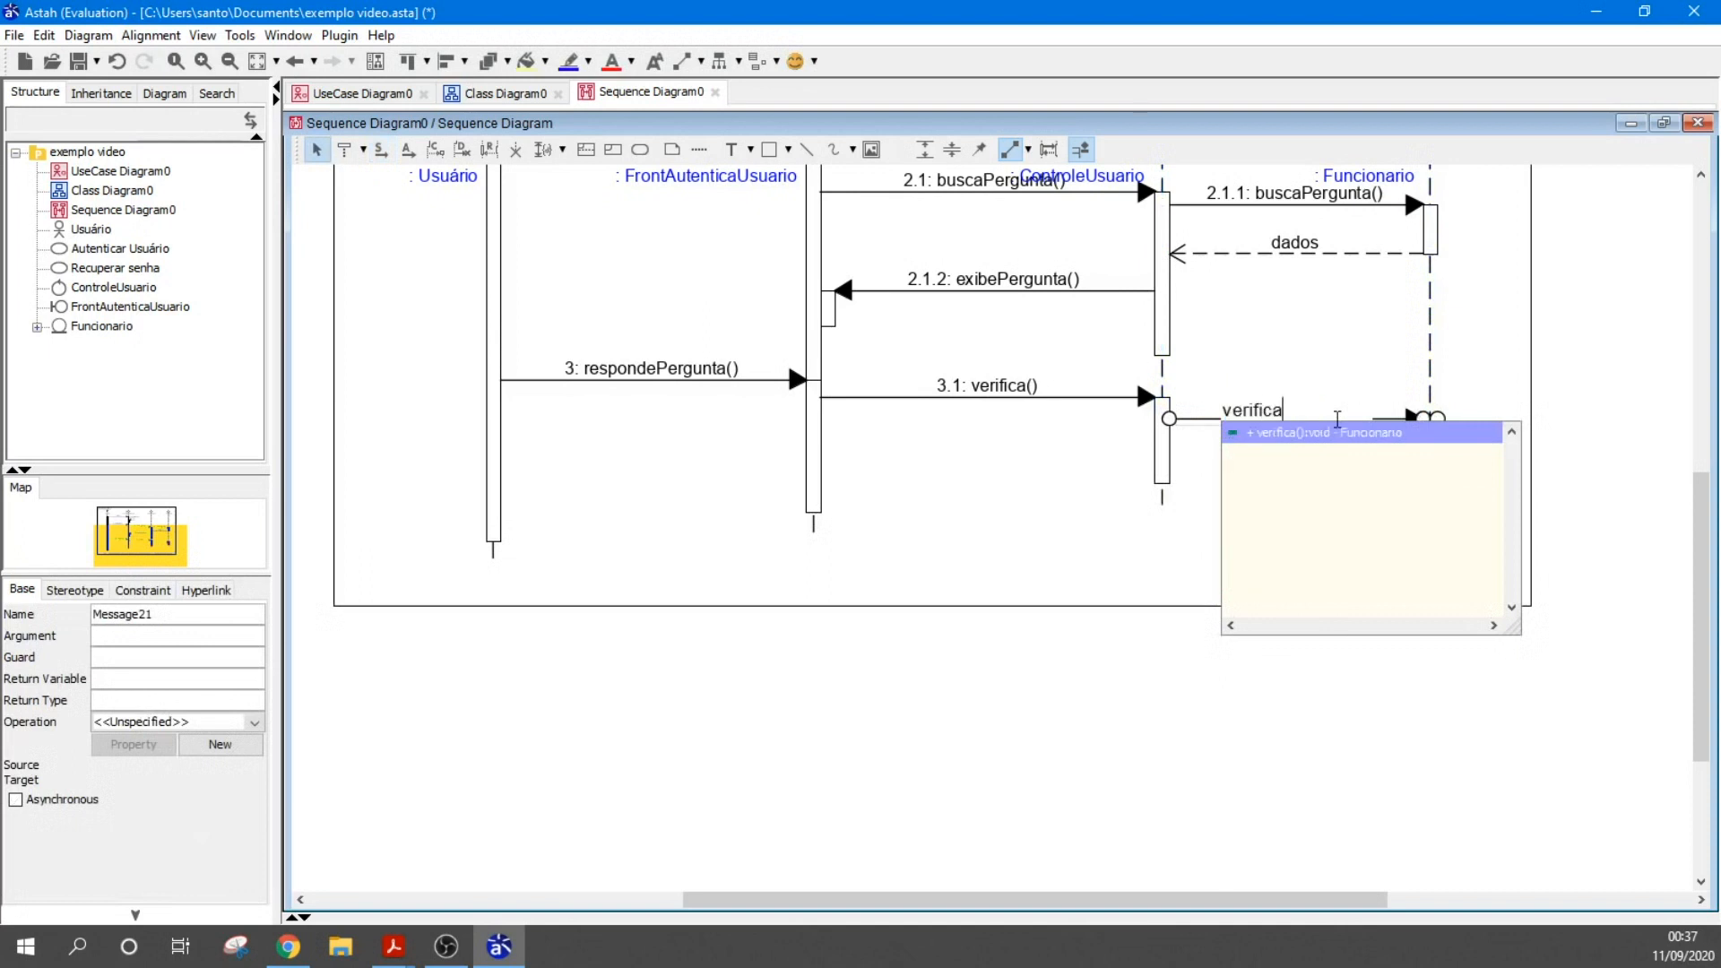
pyautogui.click(1051, 585)
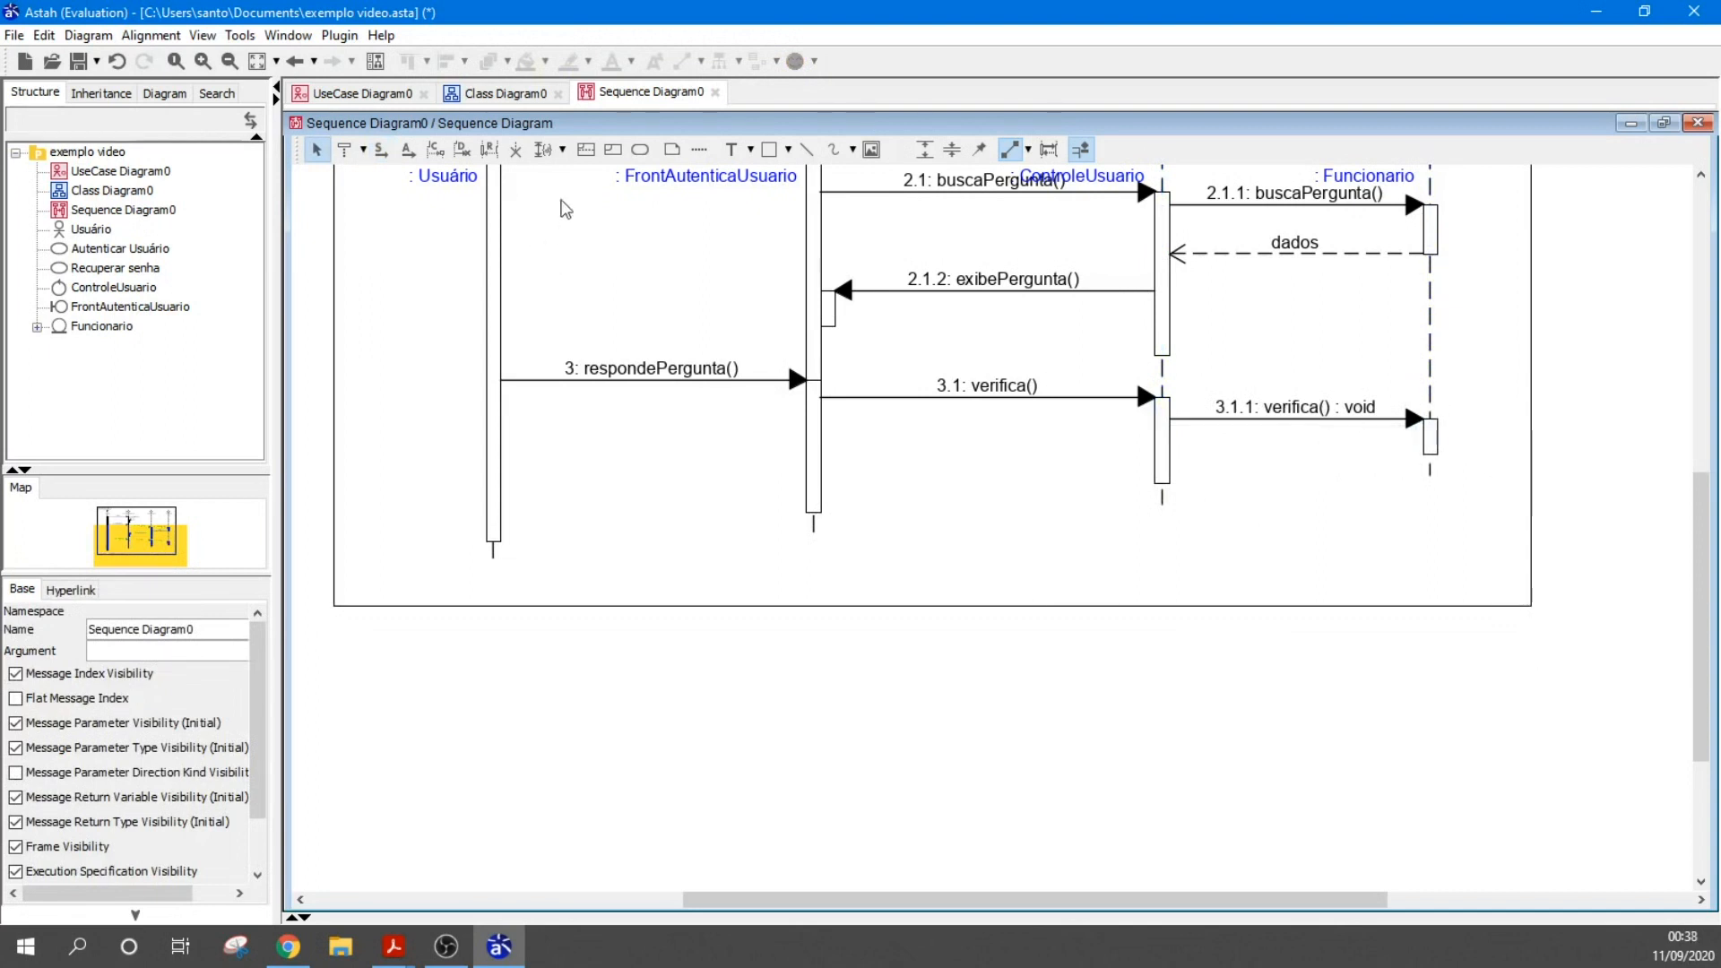
# Add a reply message from Funcionario back to ControleUsuario for the verifica call and move it slightly lower
pyautogui.click(489, 148)
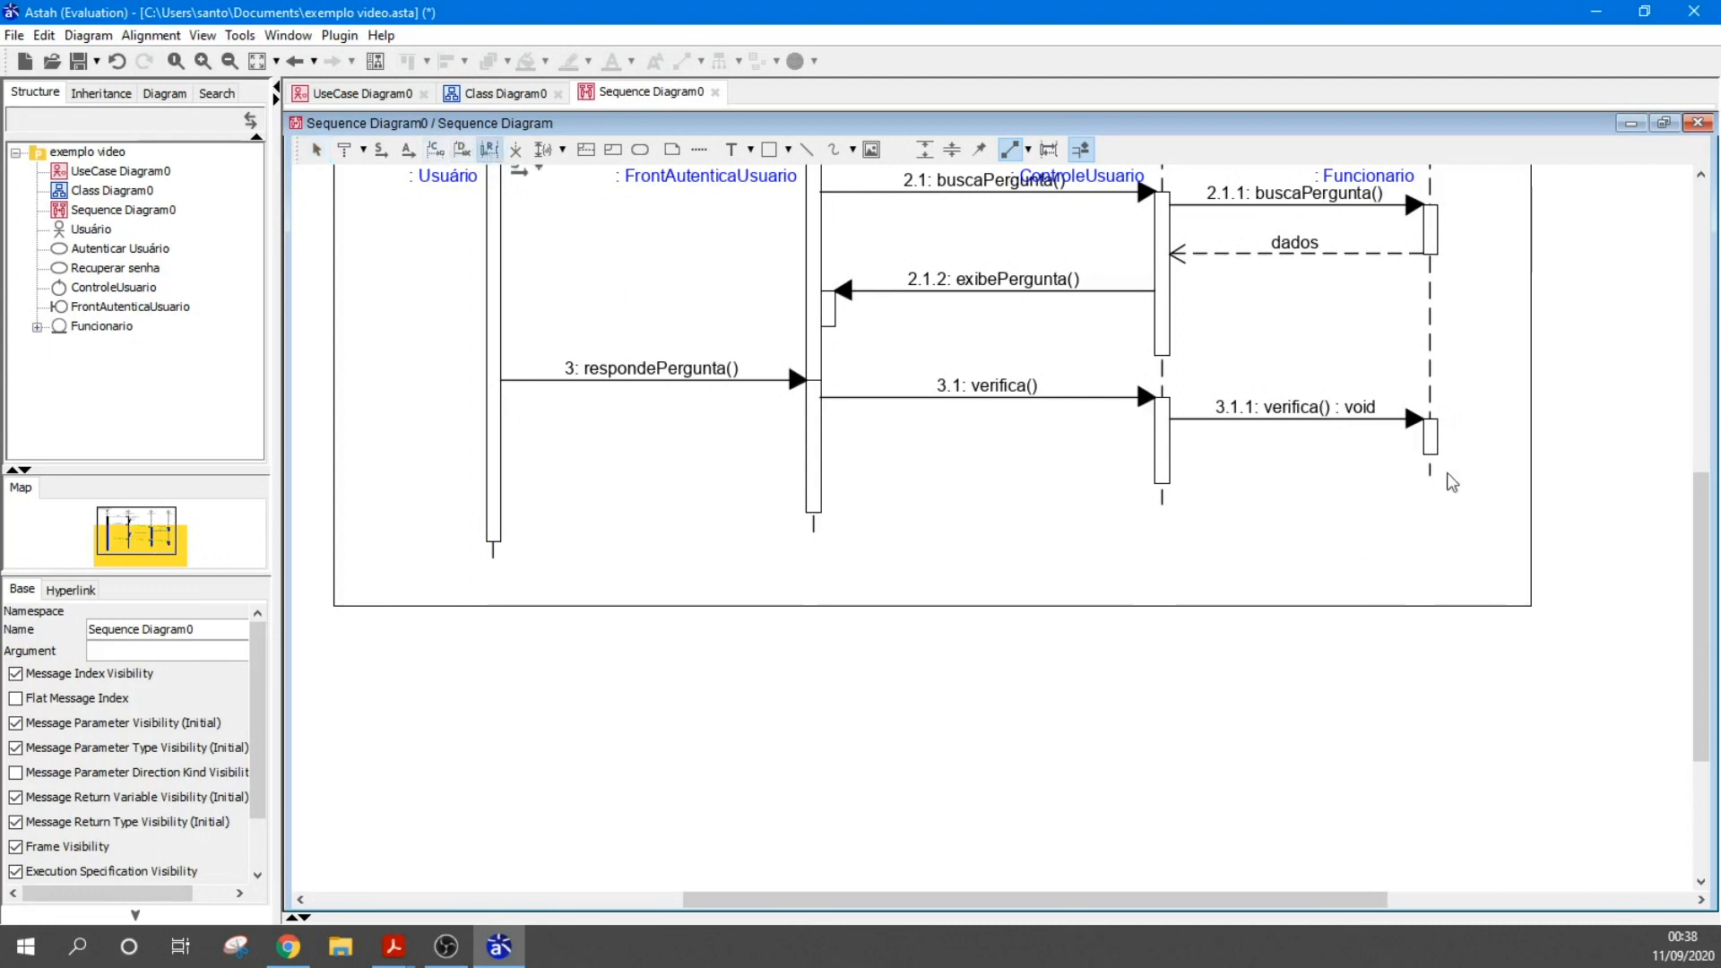
pyautogui.click(1435, 448)
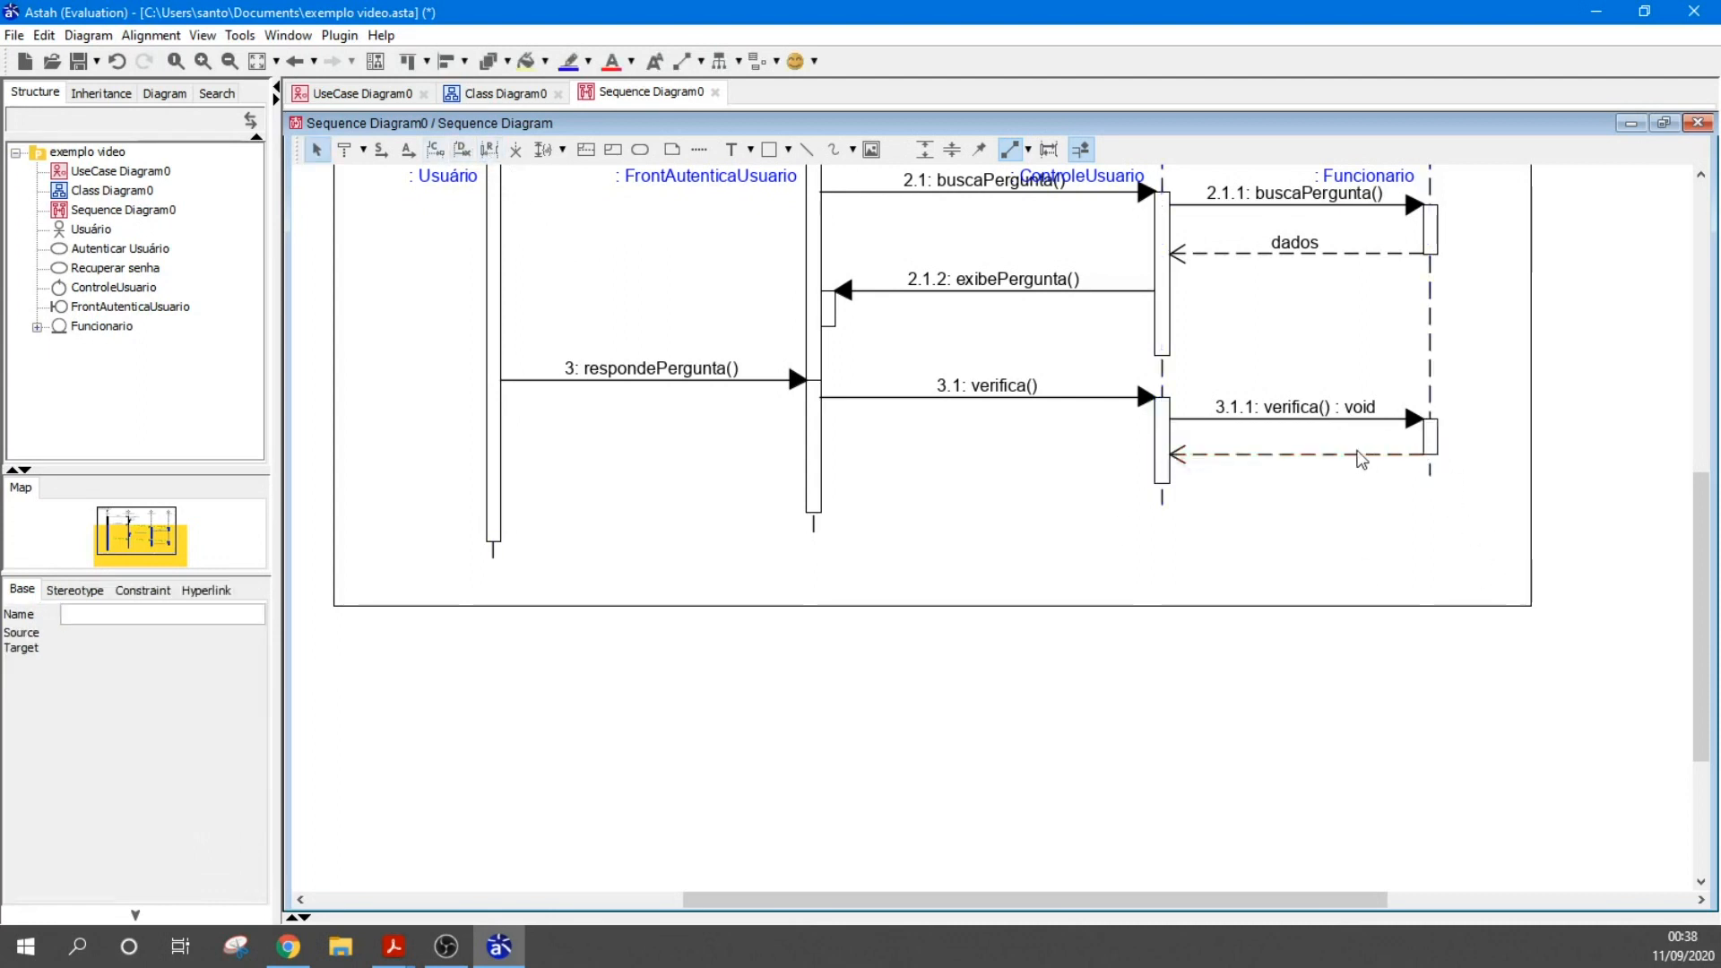
pyautogui.moveTo(1360, 463); pyautogui.dragTo(1353, 494)
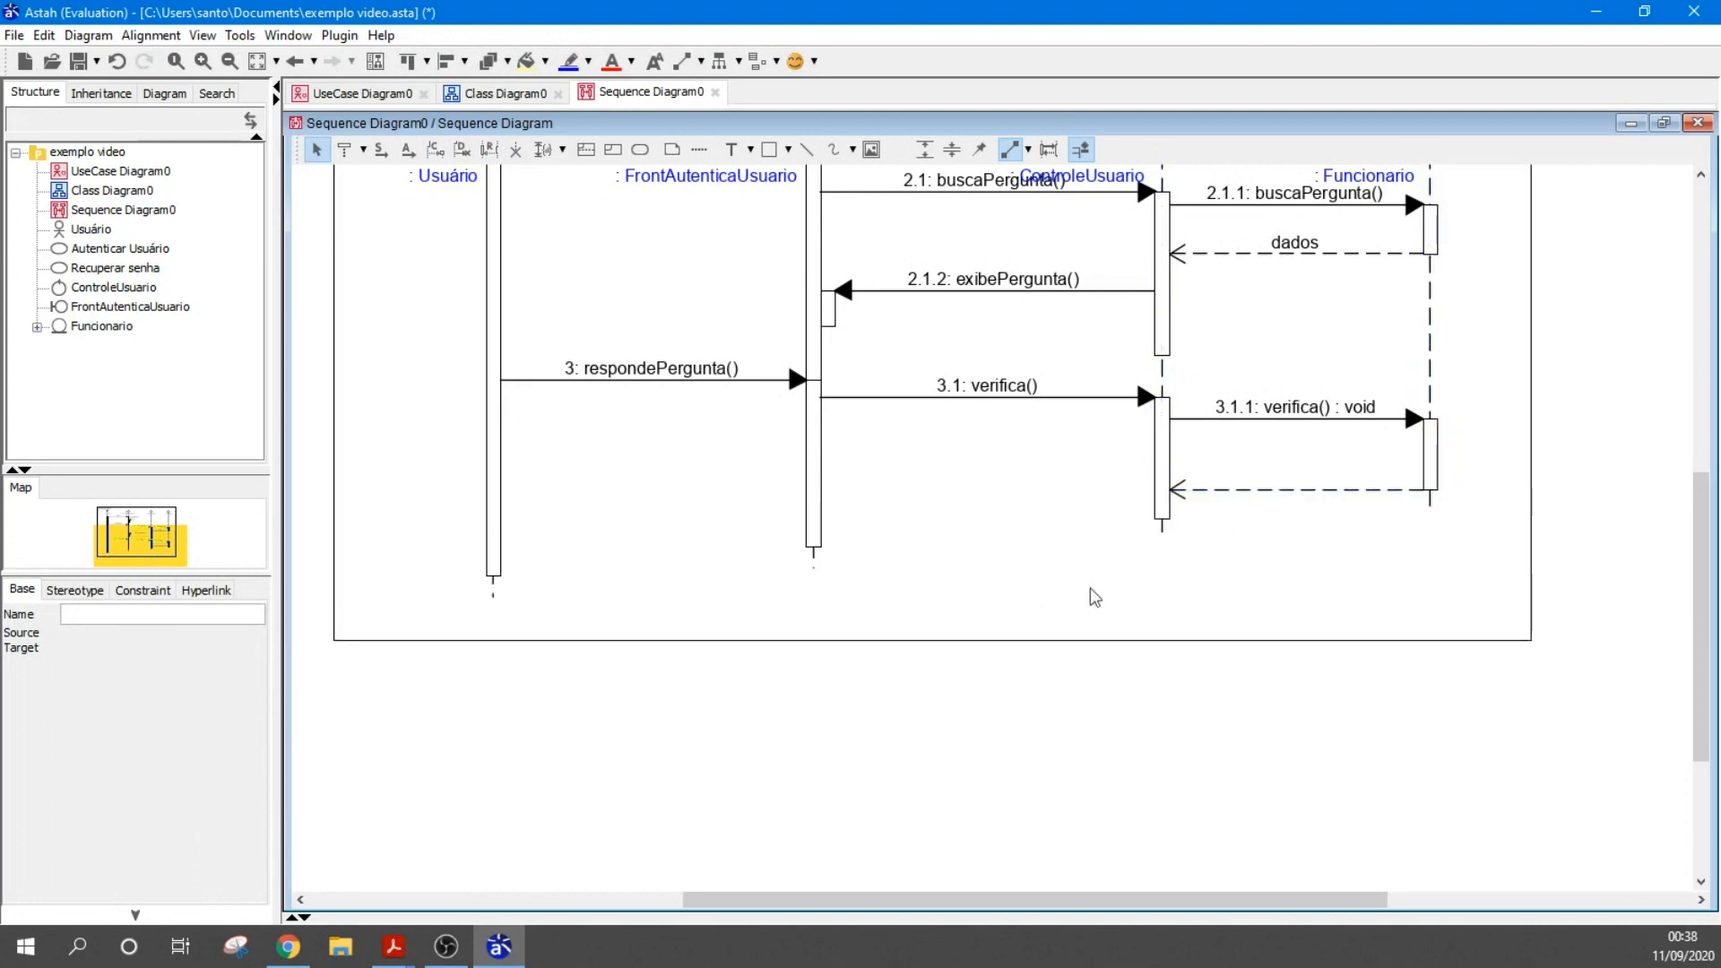
# Name the reply message for the verifica call true
pyautogui.moveTo(811, 439)
pyautogui.click(1323, 492)
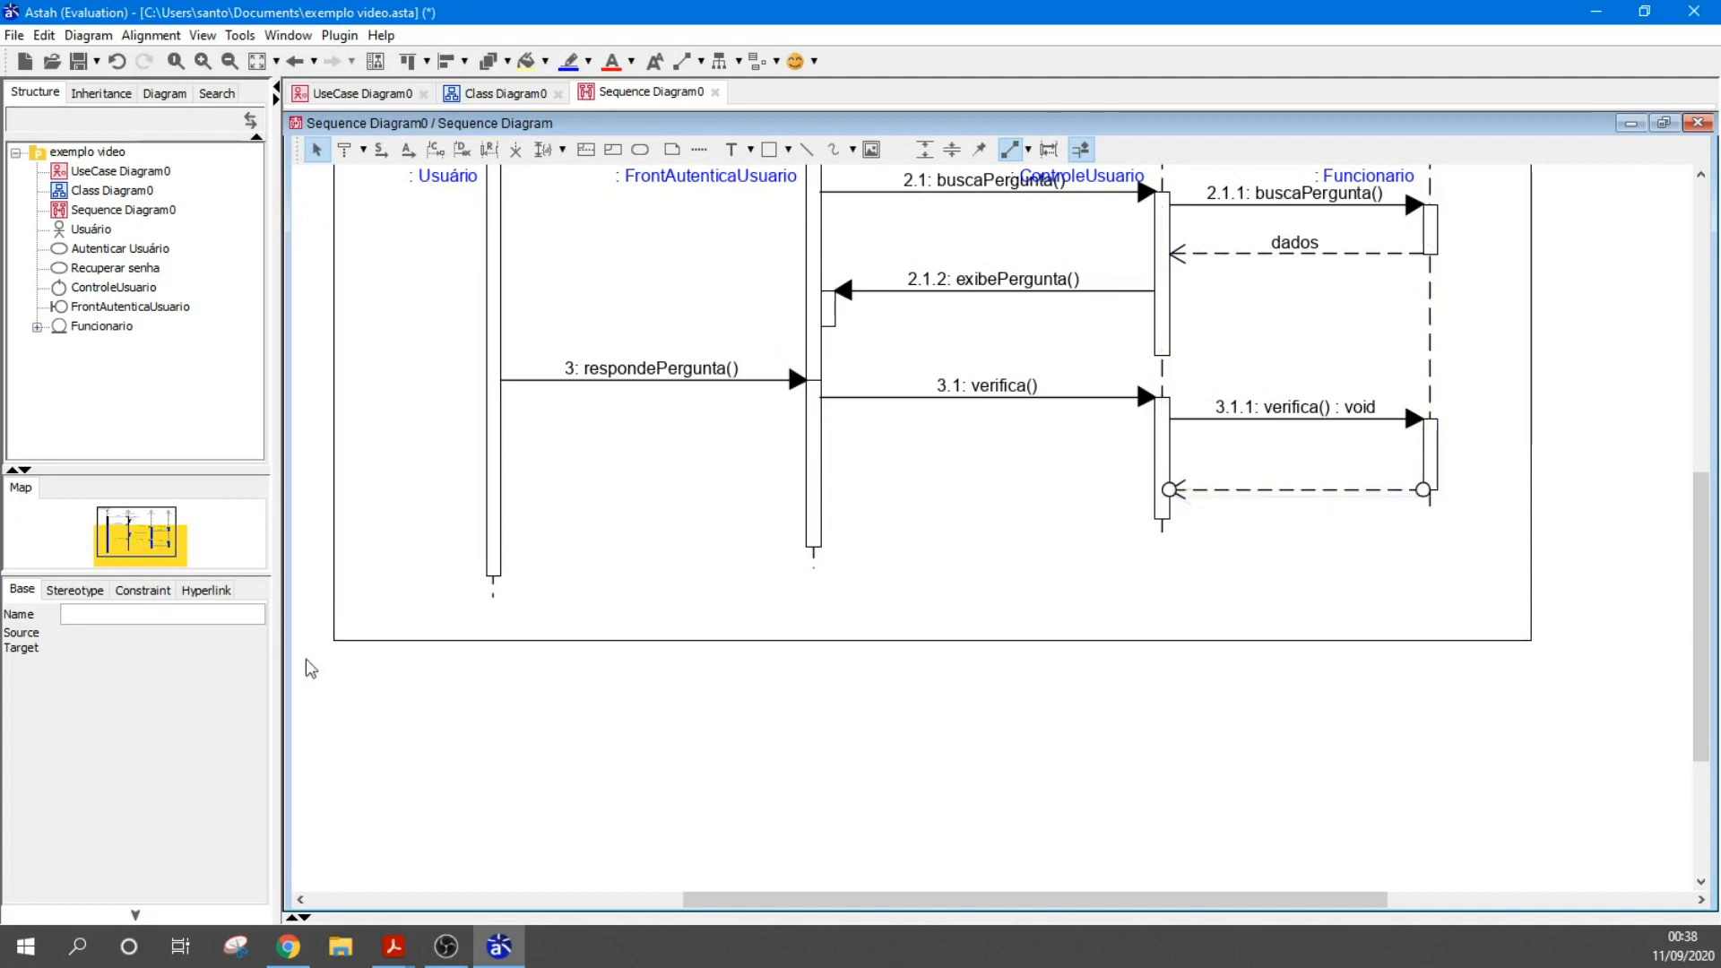
pyautogui.click(191, 614)
pyautogui.write('tre')
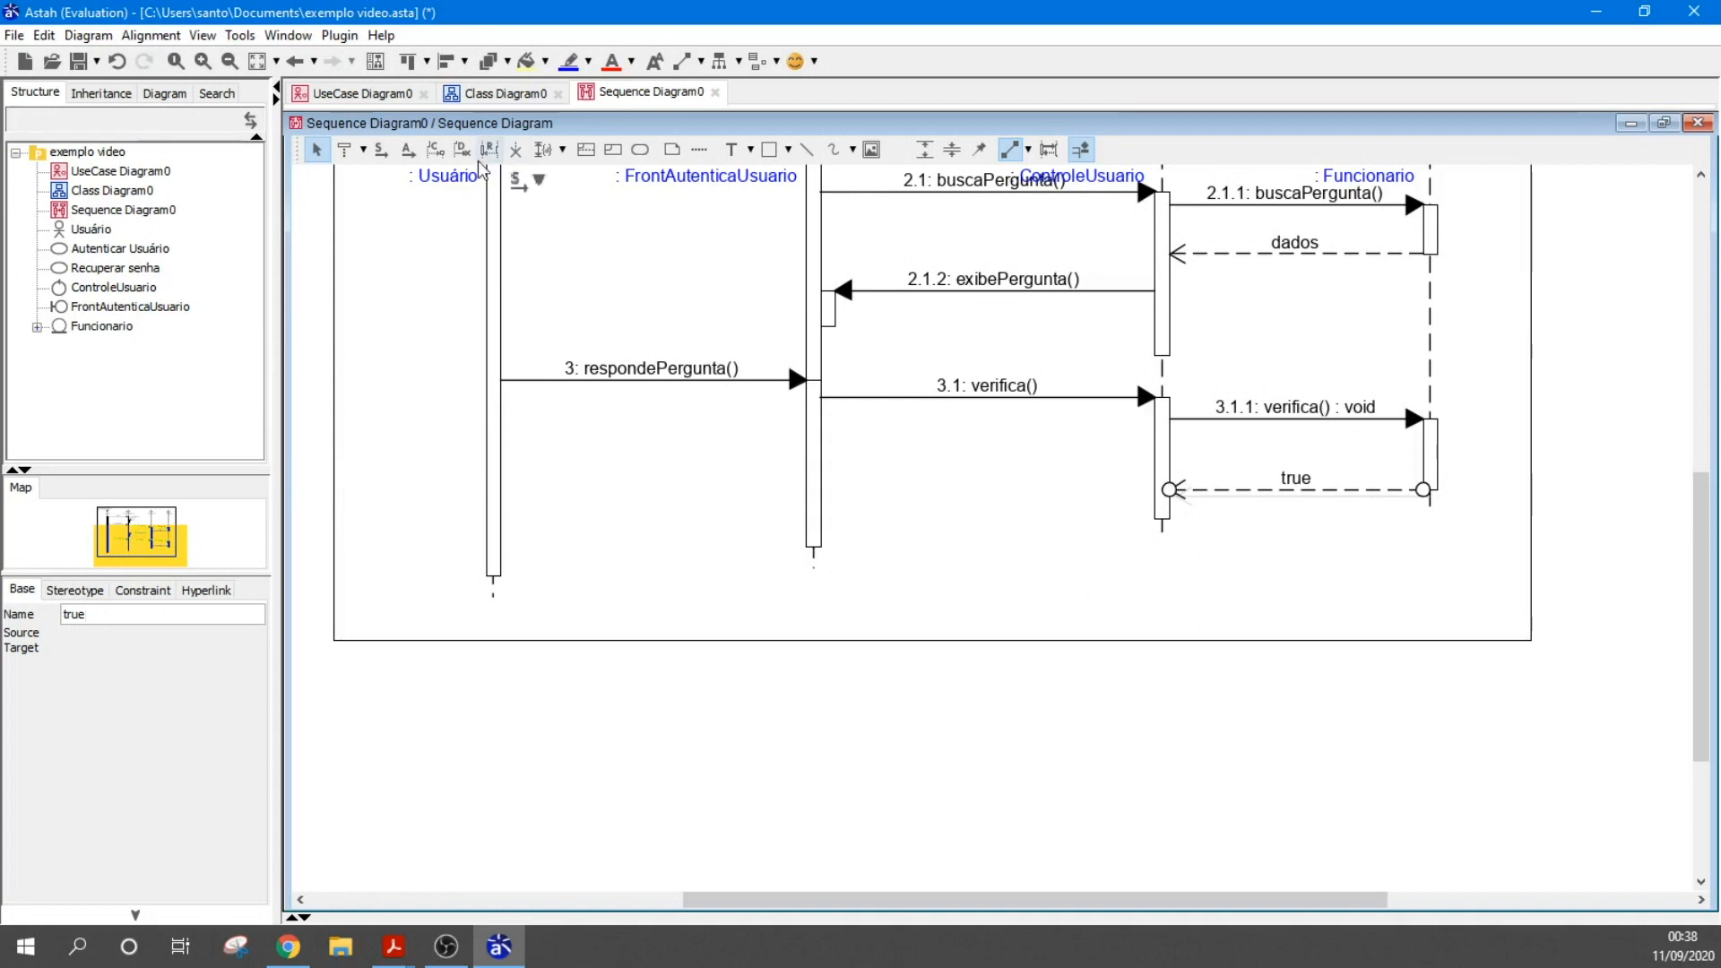
# Draw a synchronous message named informeNovaSenha from ControleUsuario to FrontAutenticaUsuario, just below the true reply
pyautogui.click(381, 150)
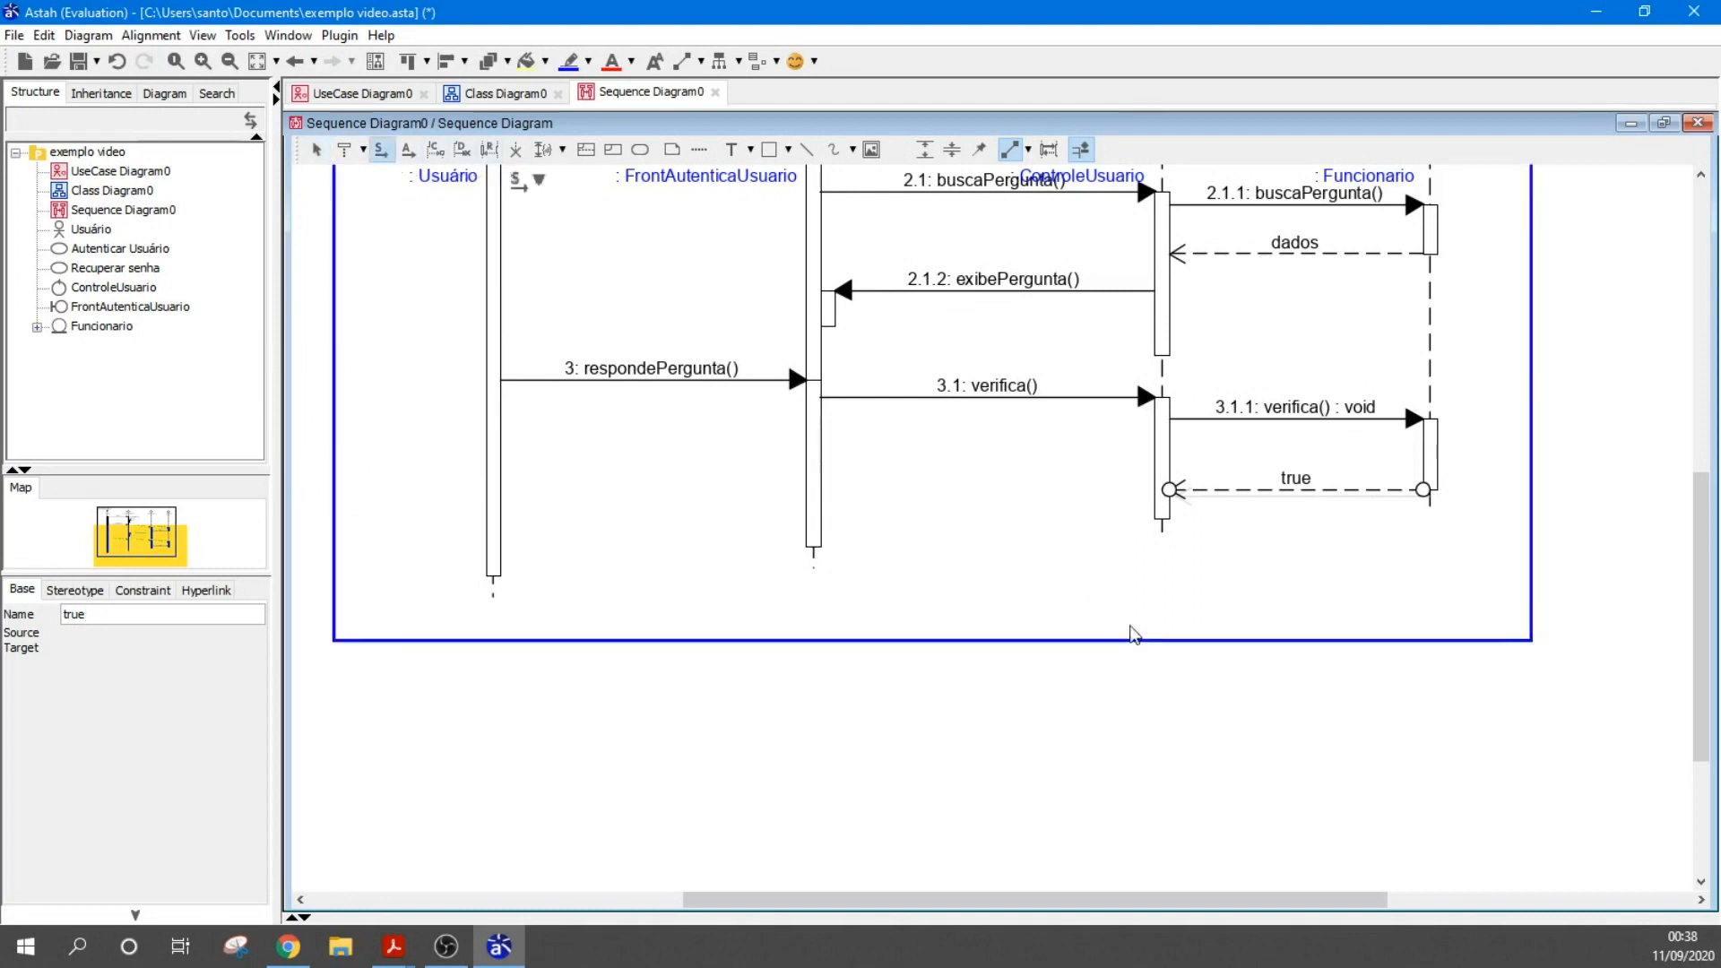
pyautogui.moveTo(1162, 512); pyautogui.dragTo(864, 509)
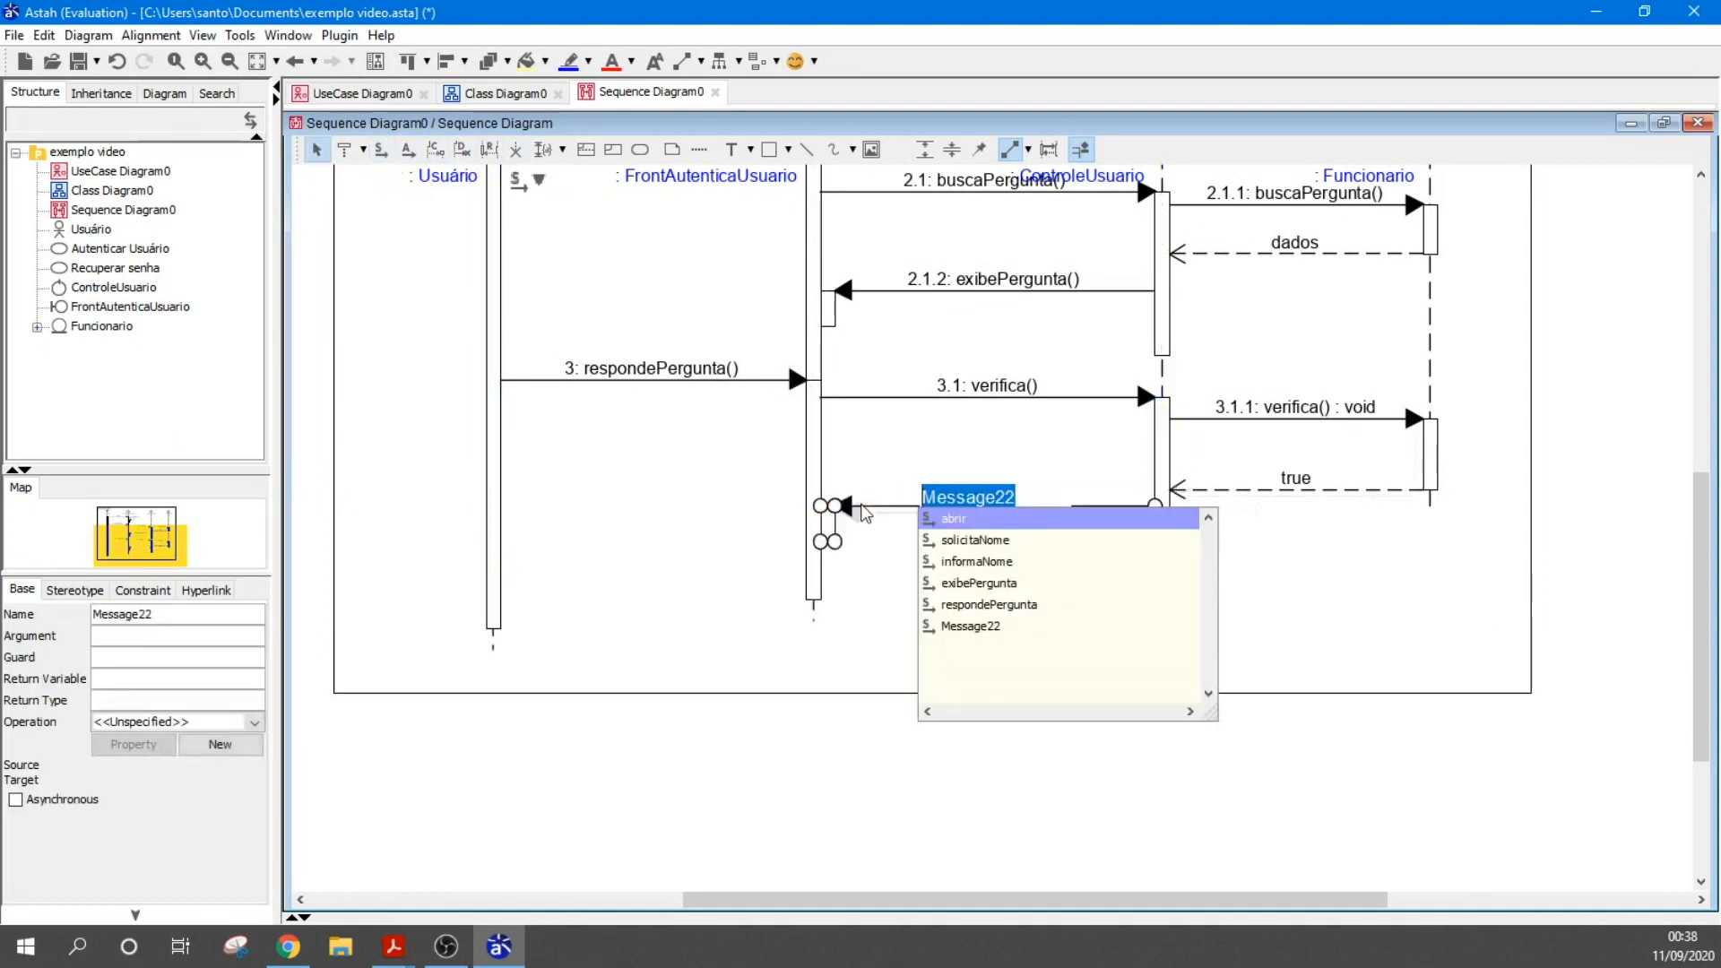
pyautogui.write('infor')
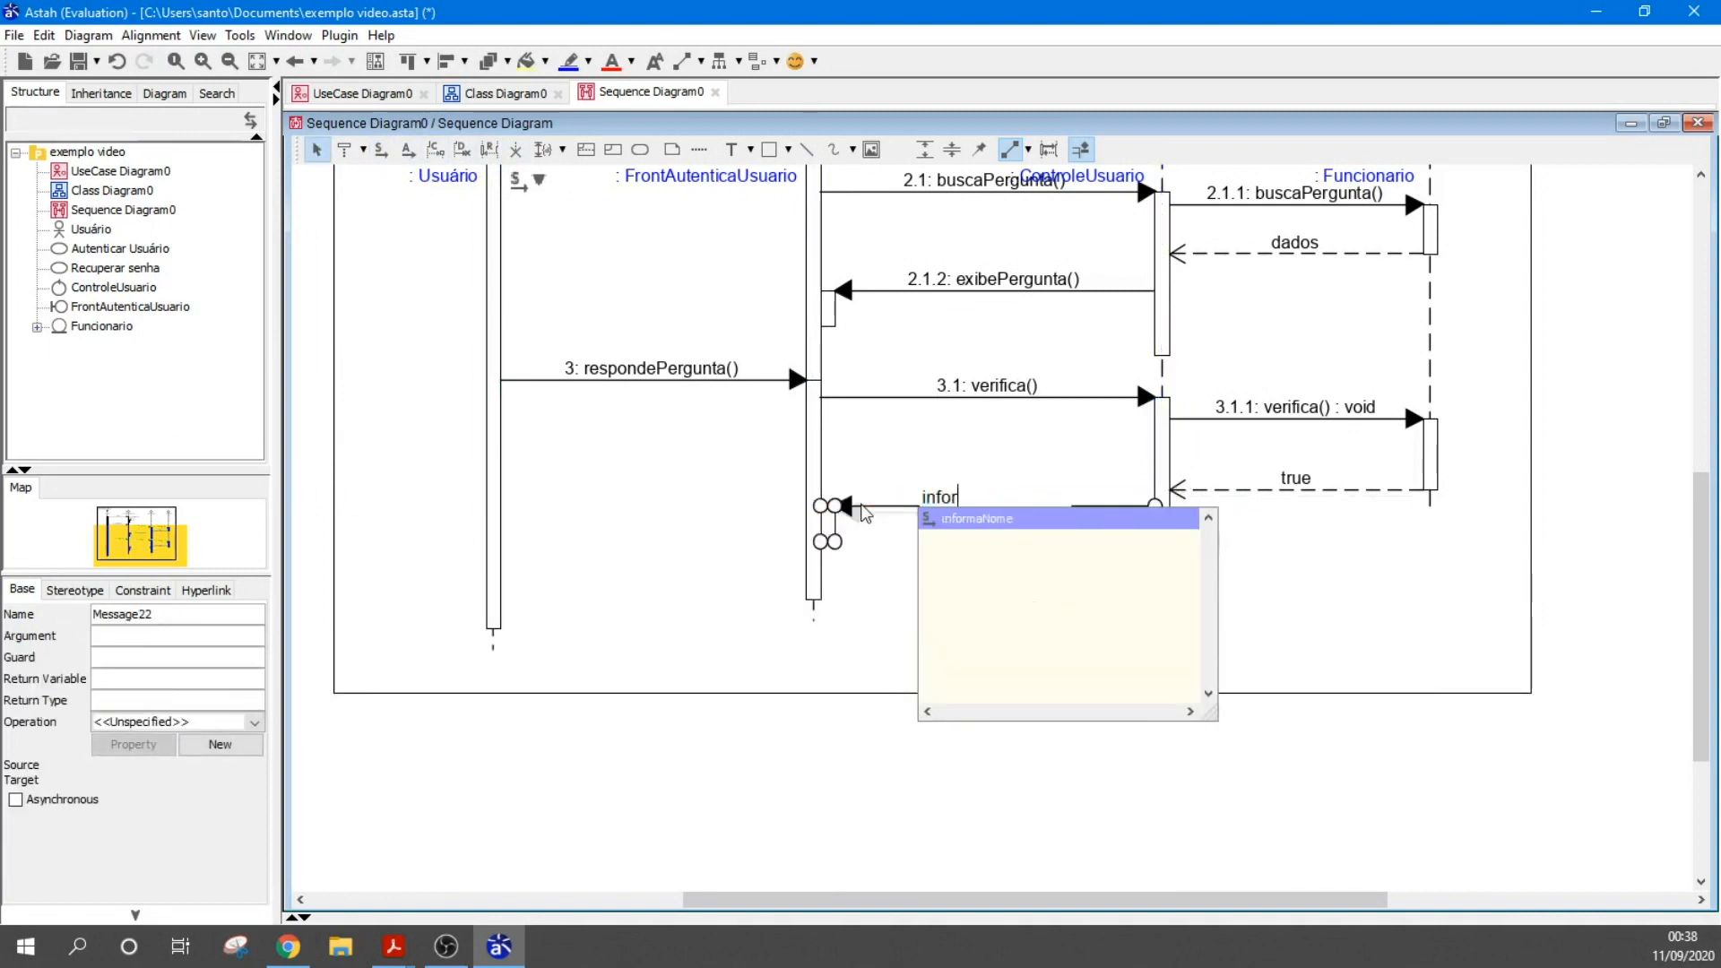
pyautogui.write('meNovaSenha')
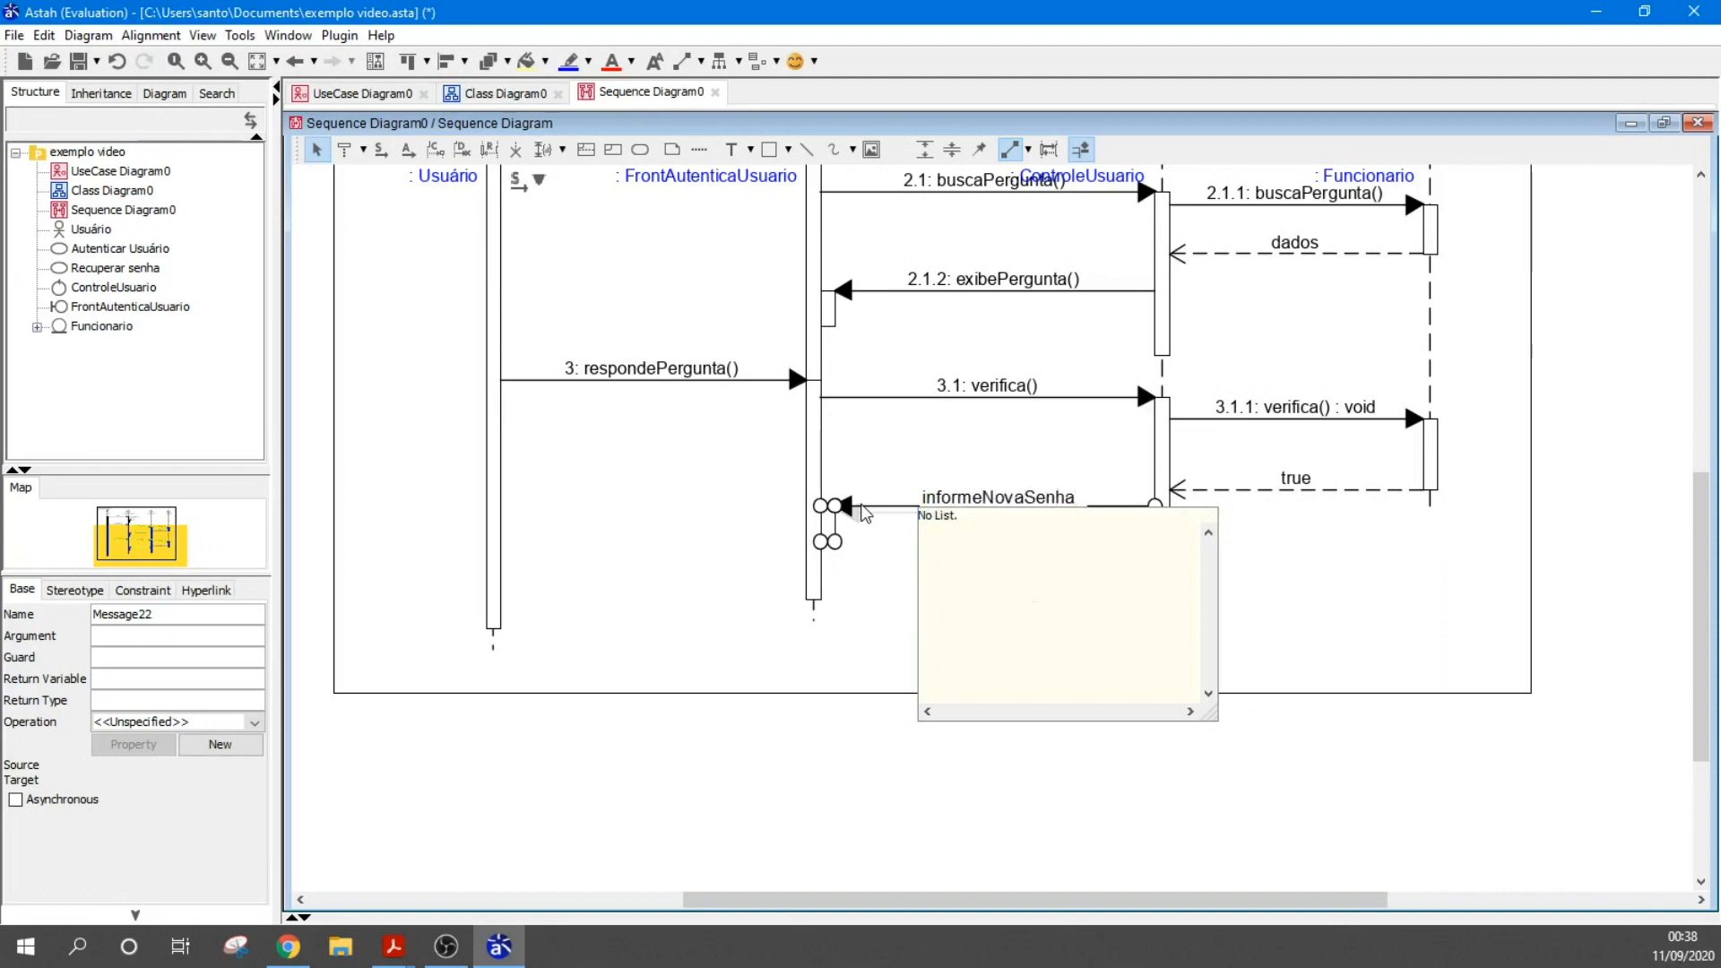
pyautogui.press('Return')
pyautogui.click(958, 600)
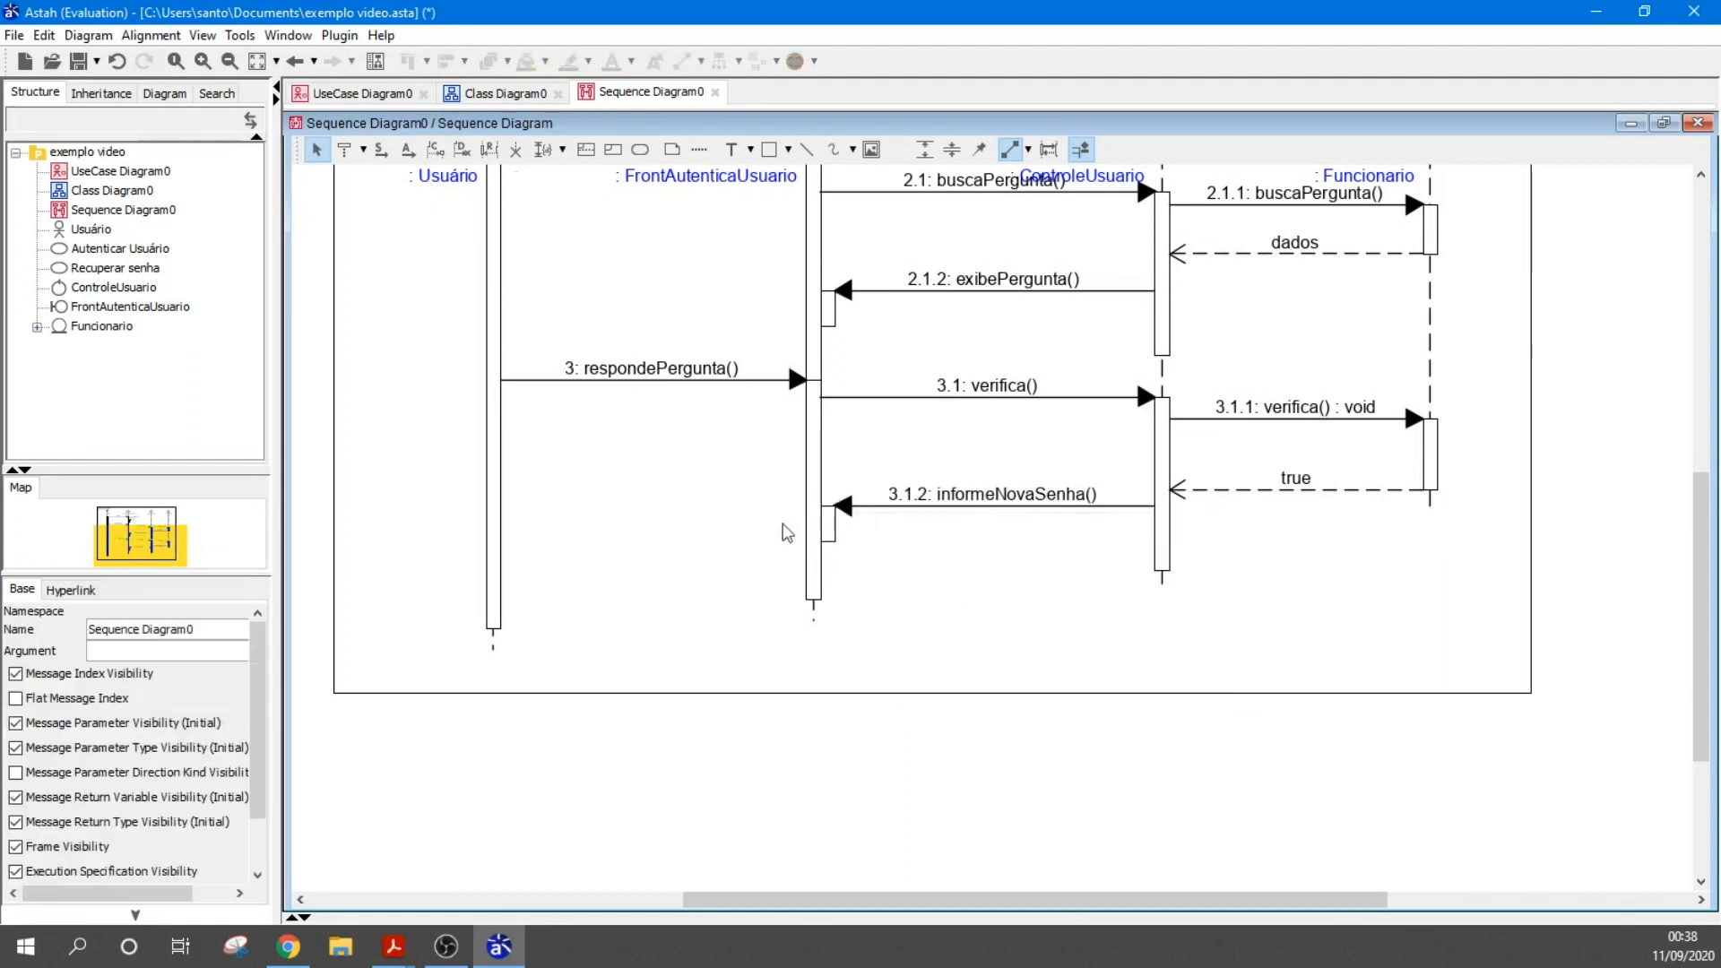
# Draw a synchronous message named informarSenha from Usuário to FrontAutenticaUsuario, below informeNovaSenha
pyautogui.click(381, 149)
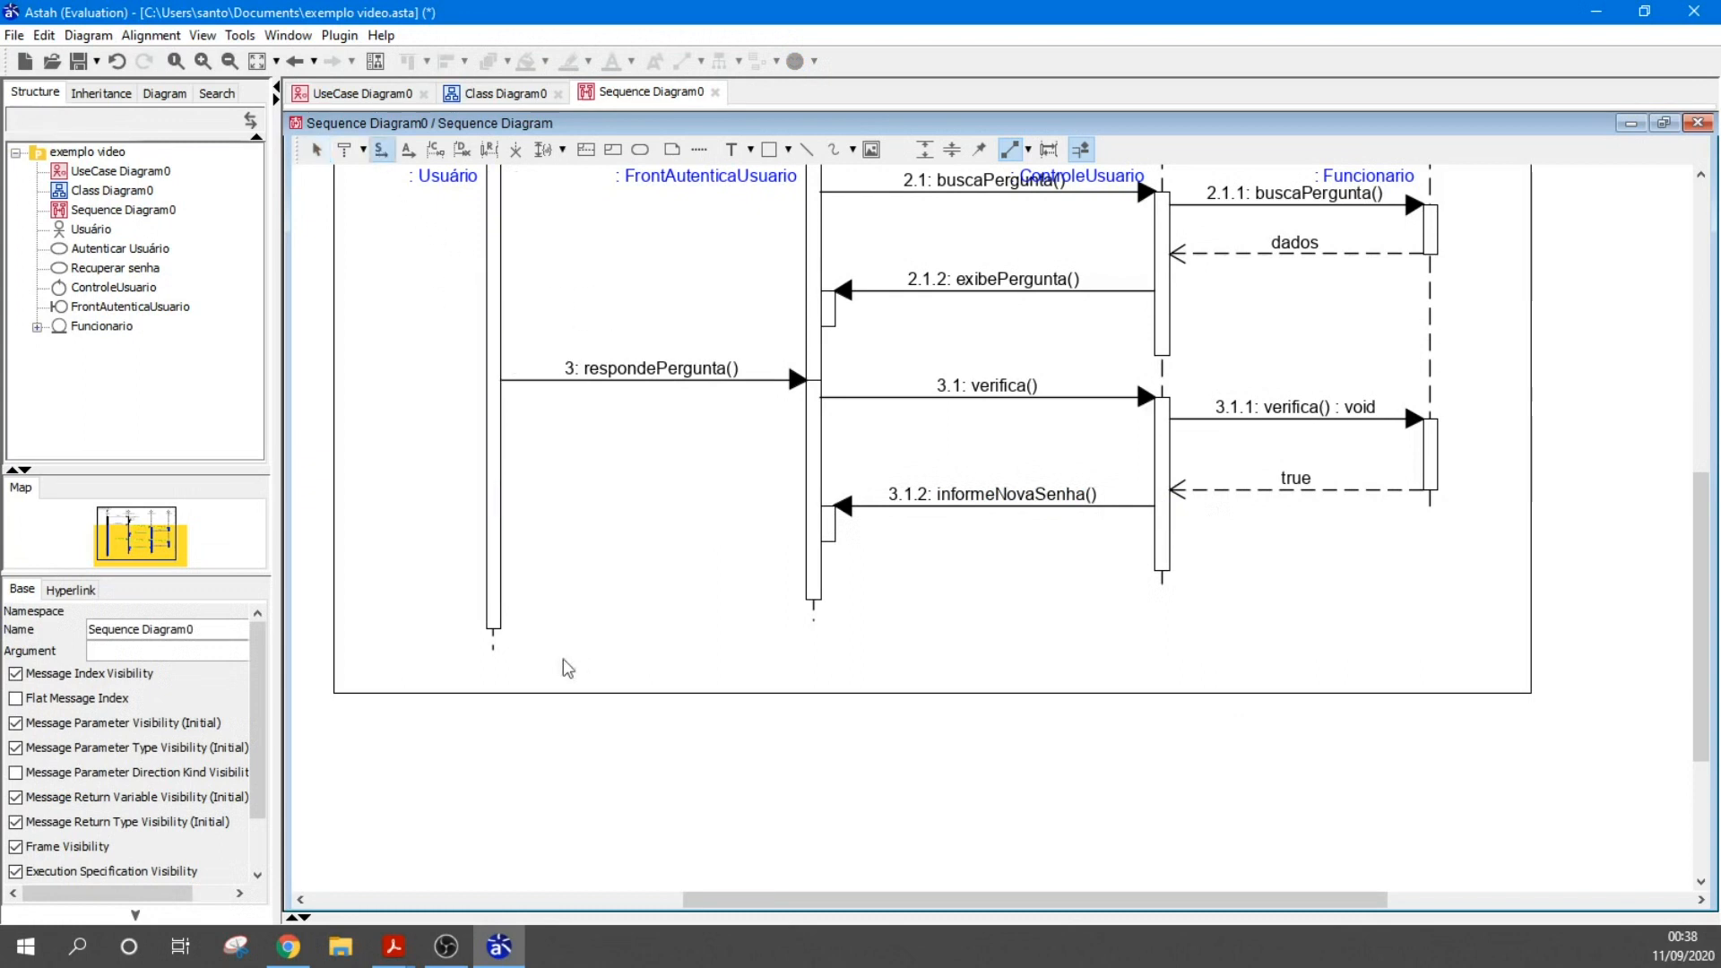
pyautogui.moveTo(502, 599); pyautogui.dragTo(816, 600)
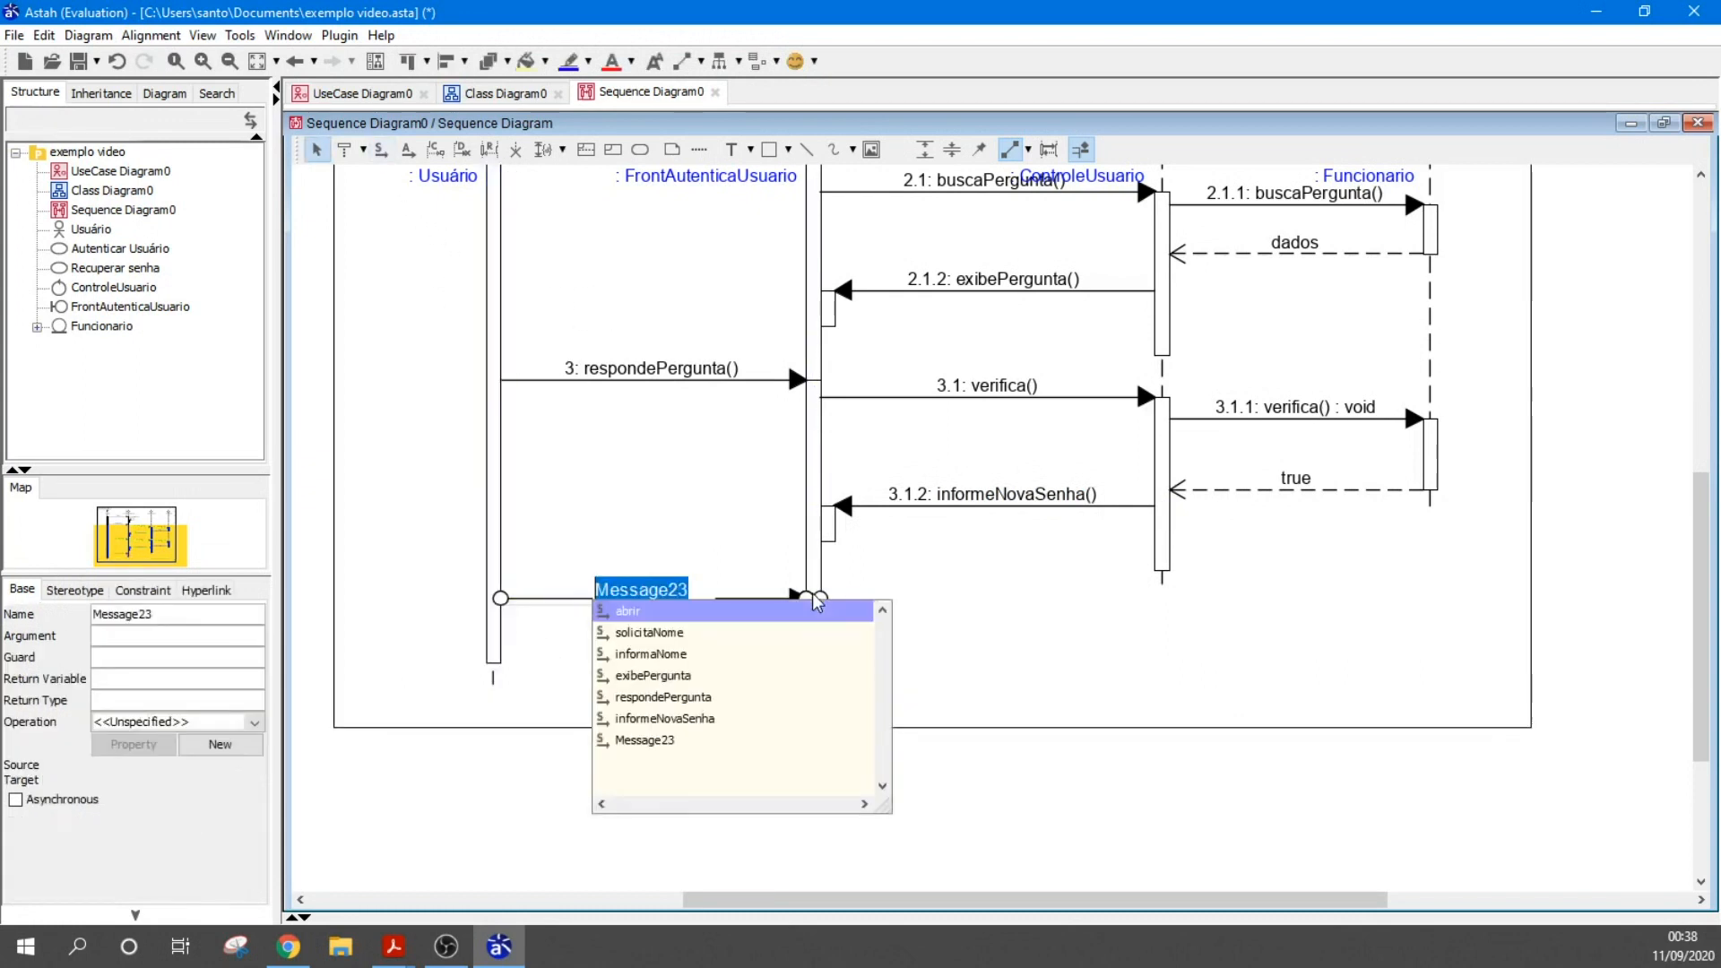
pyautogui.write('InformarSenha')
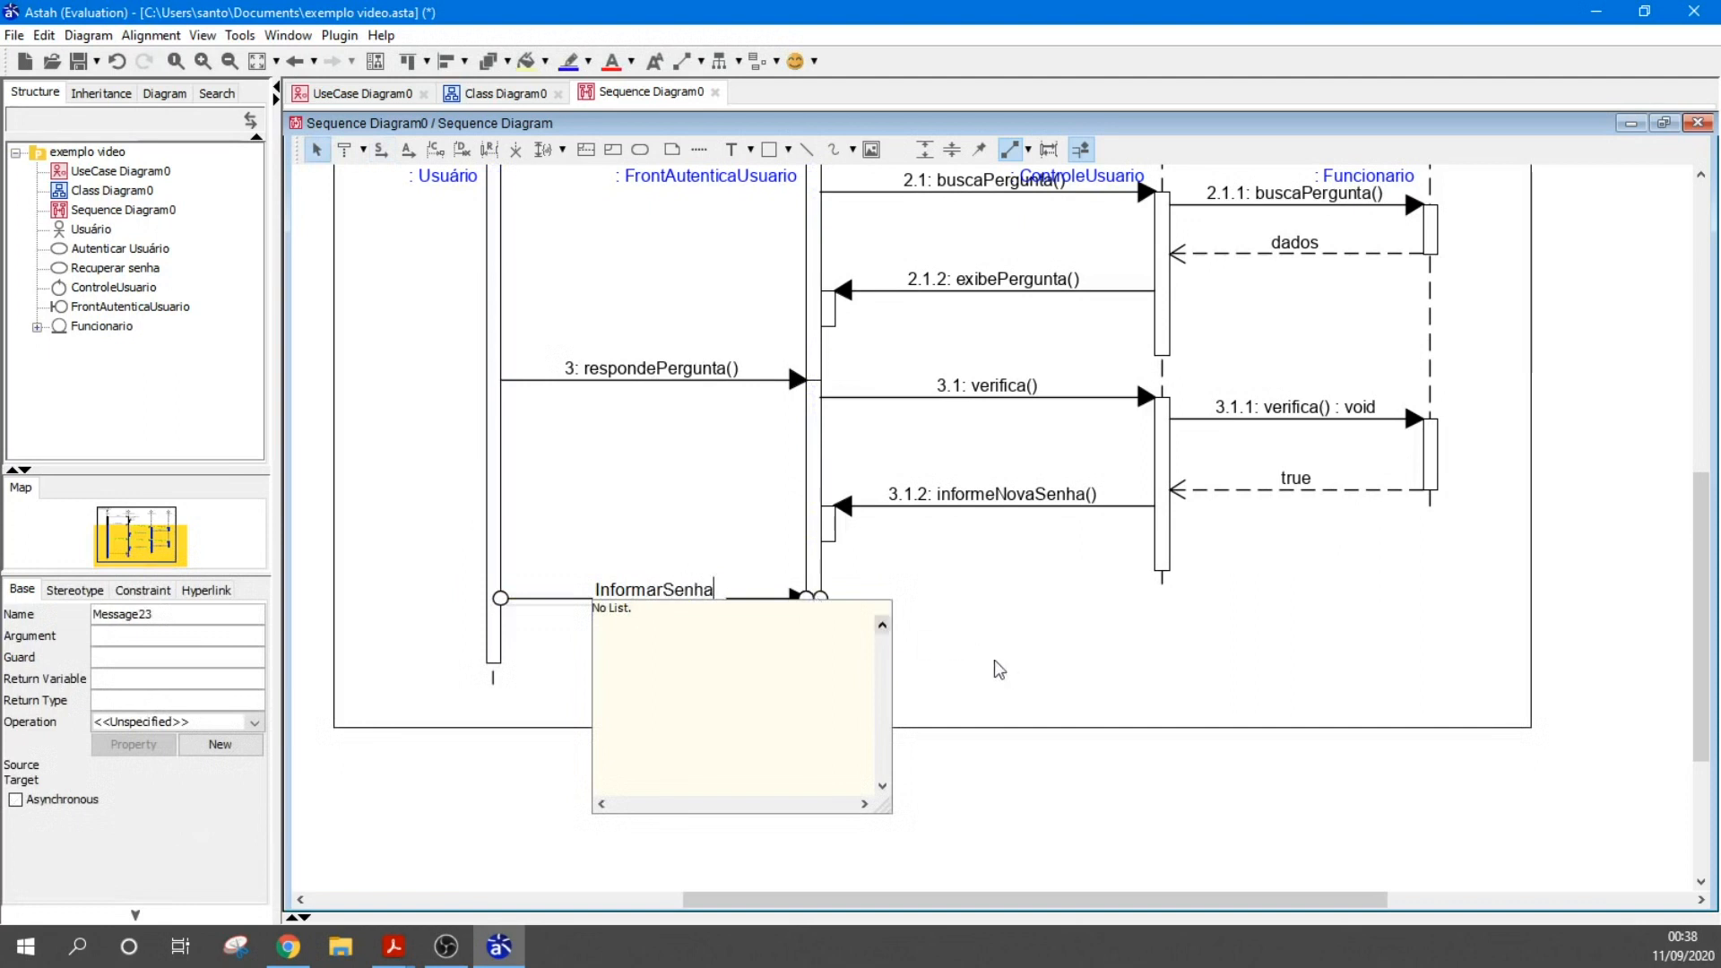
pyautogui.press('Home')
pyautogui.write('i')
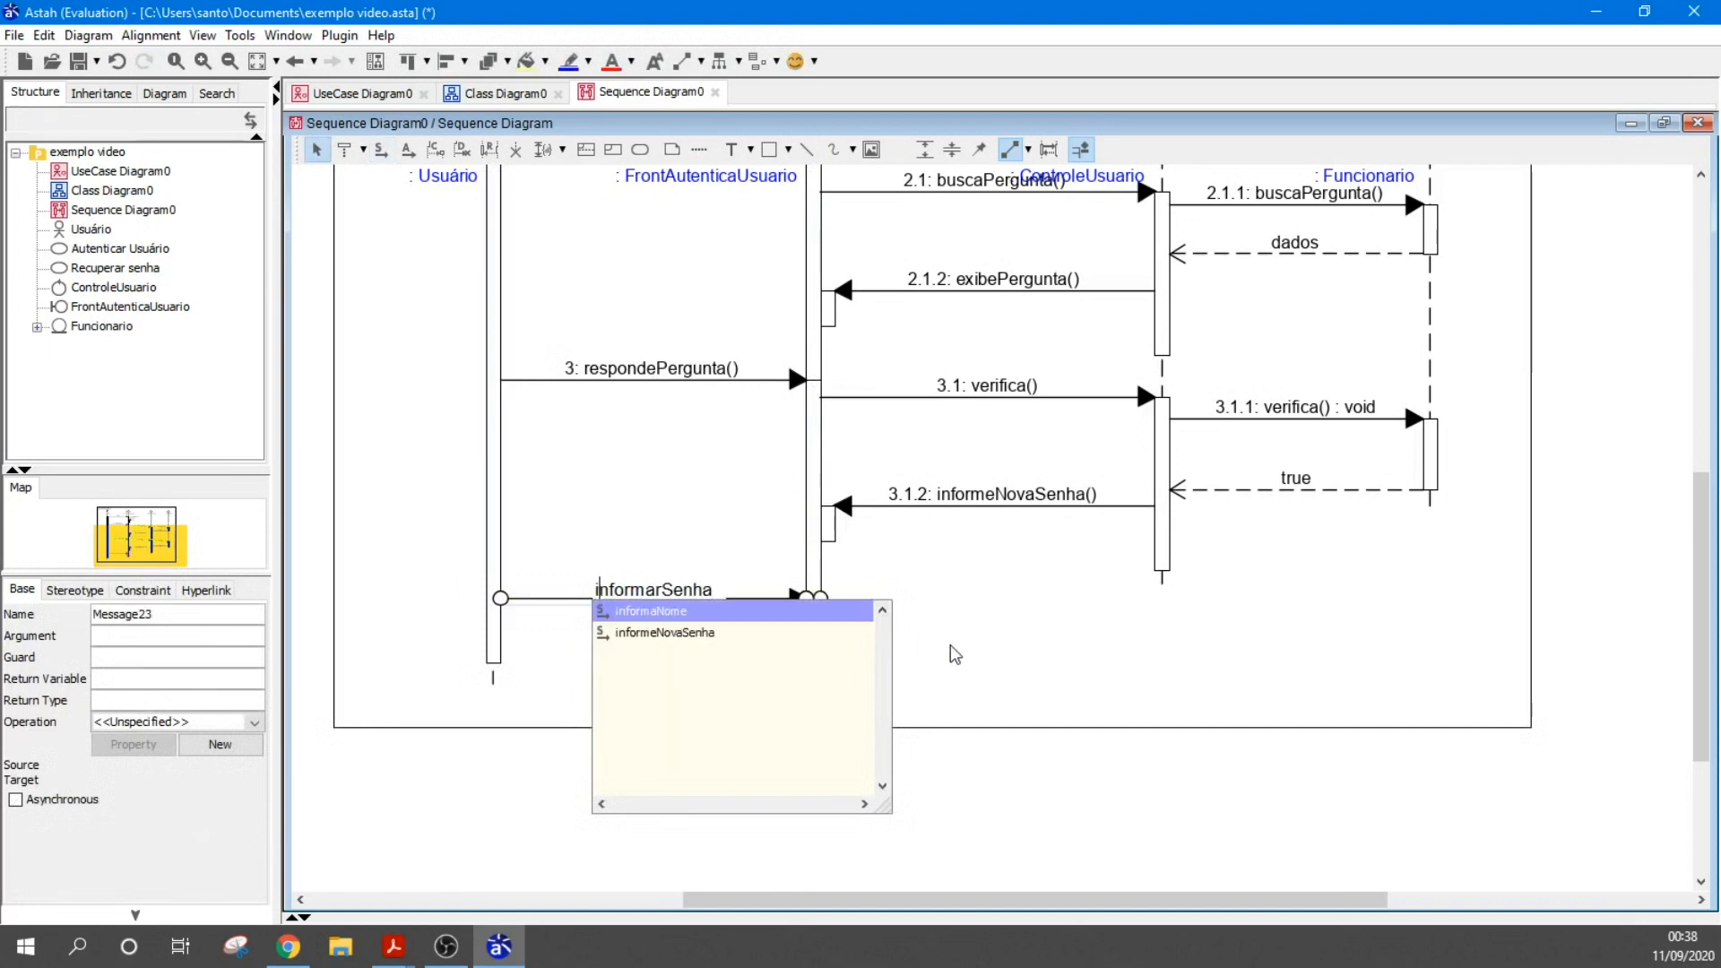
pyautogui.click(1011, 661)
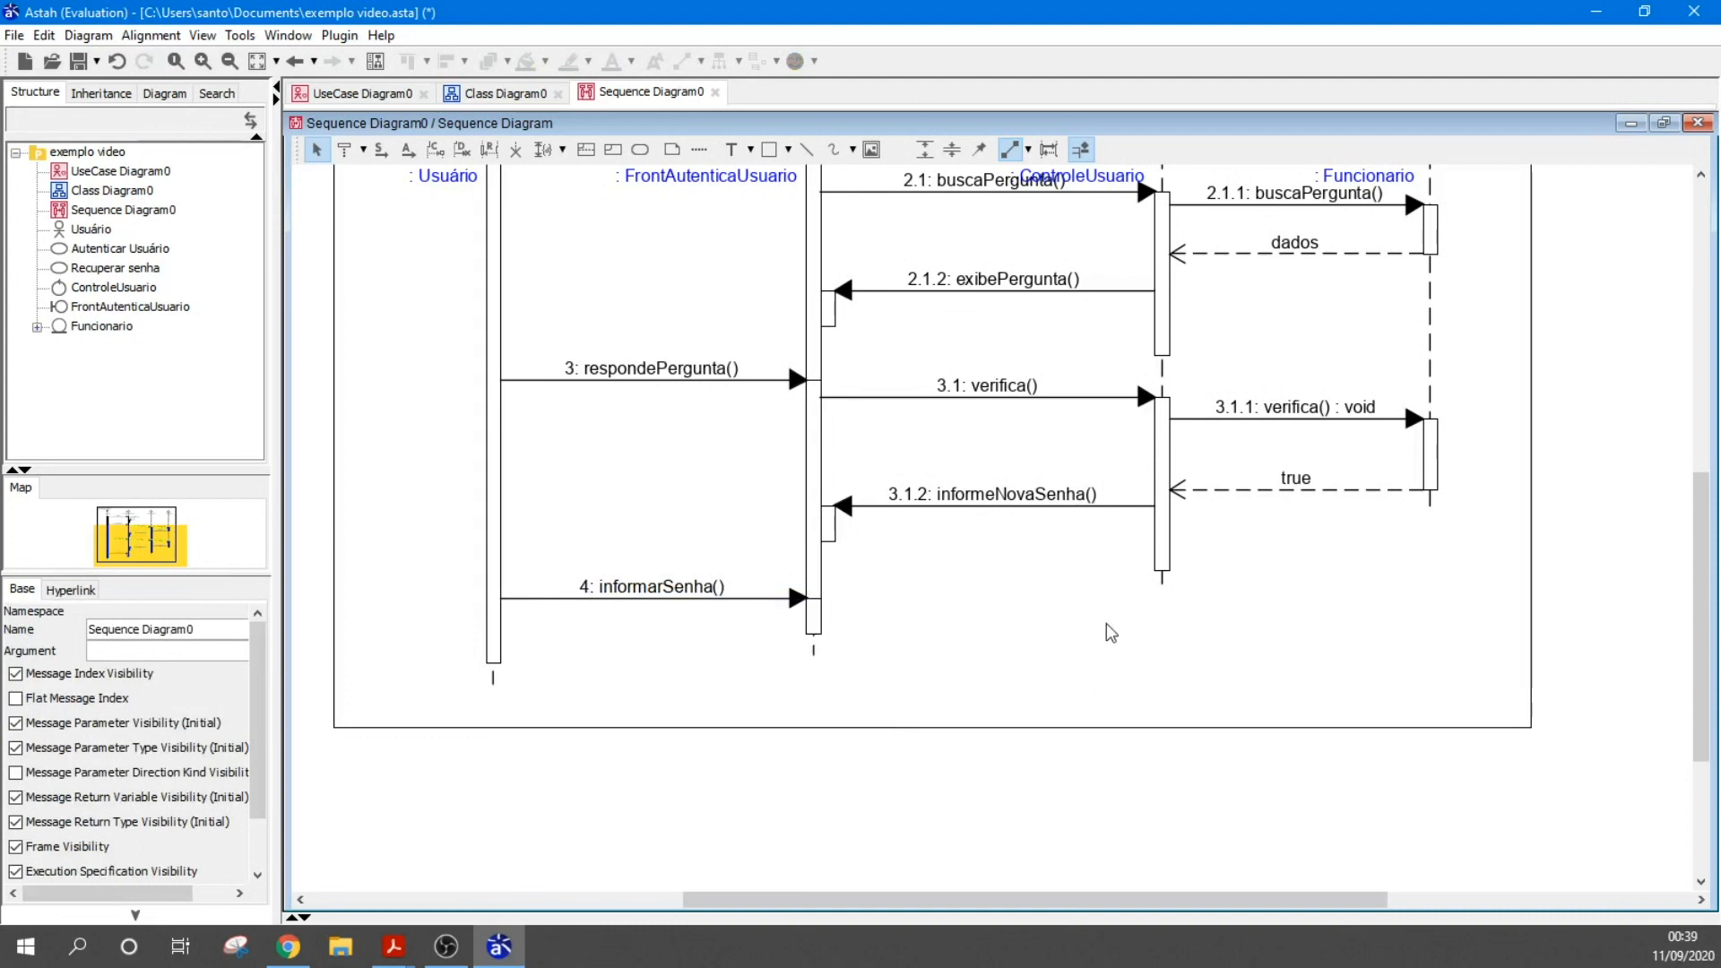
# Draw a synchronous message named salvar from FrontAutenticaUsuario to ControleUsuario, just below informarSenha
pyautogui.scroll(-2, 1111, 633)
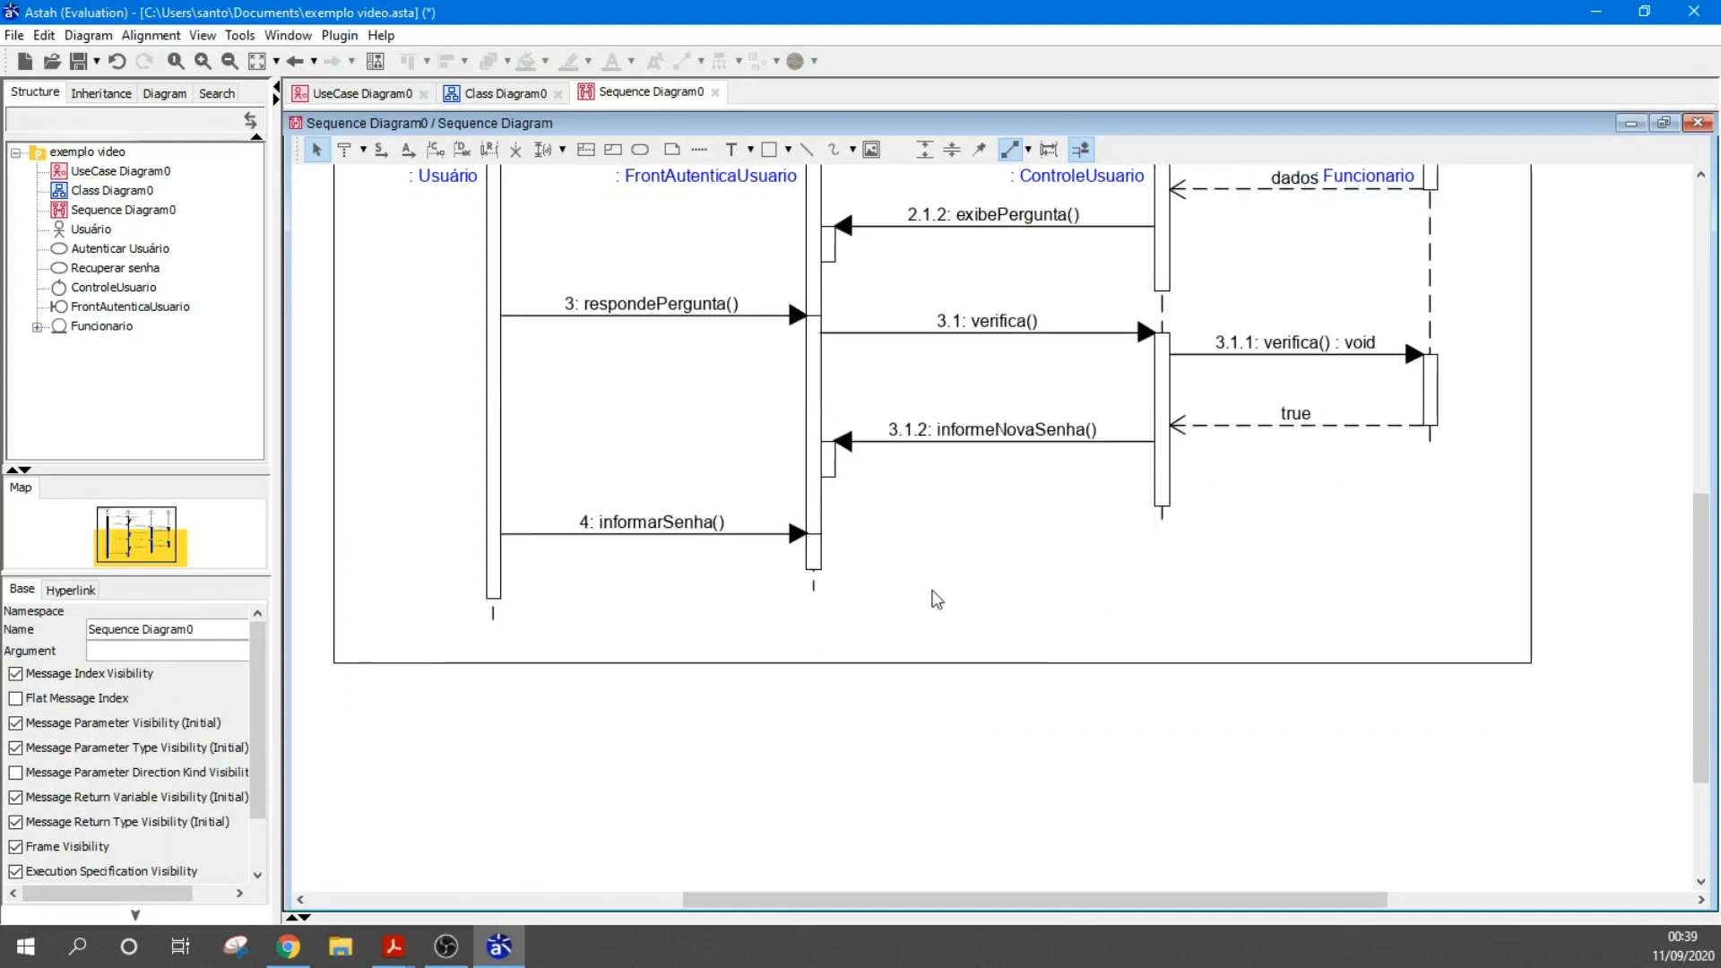
pyautogui.click(381, 150)
pyautogui.moveTo(813, 551); pyautogui.dragTo(1165, 530)
pyautogui.write('salvar')
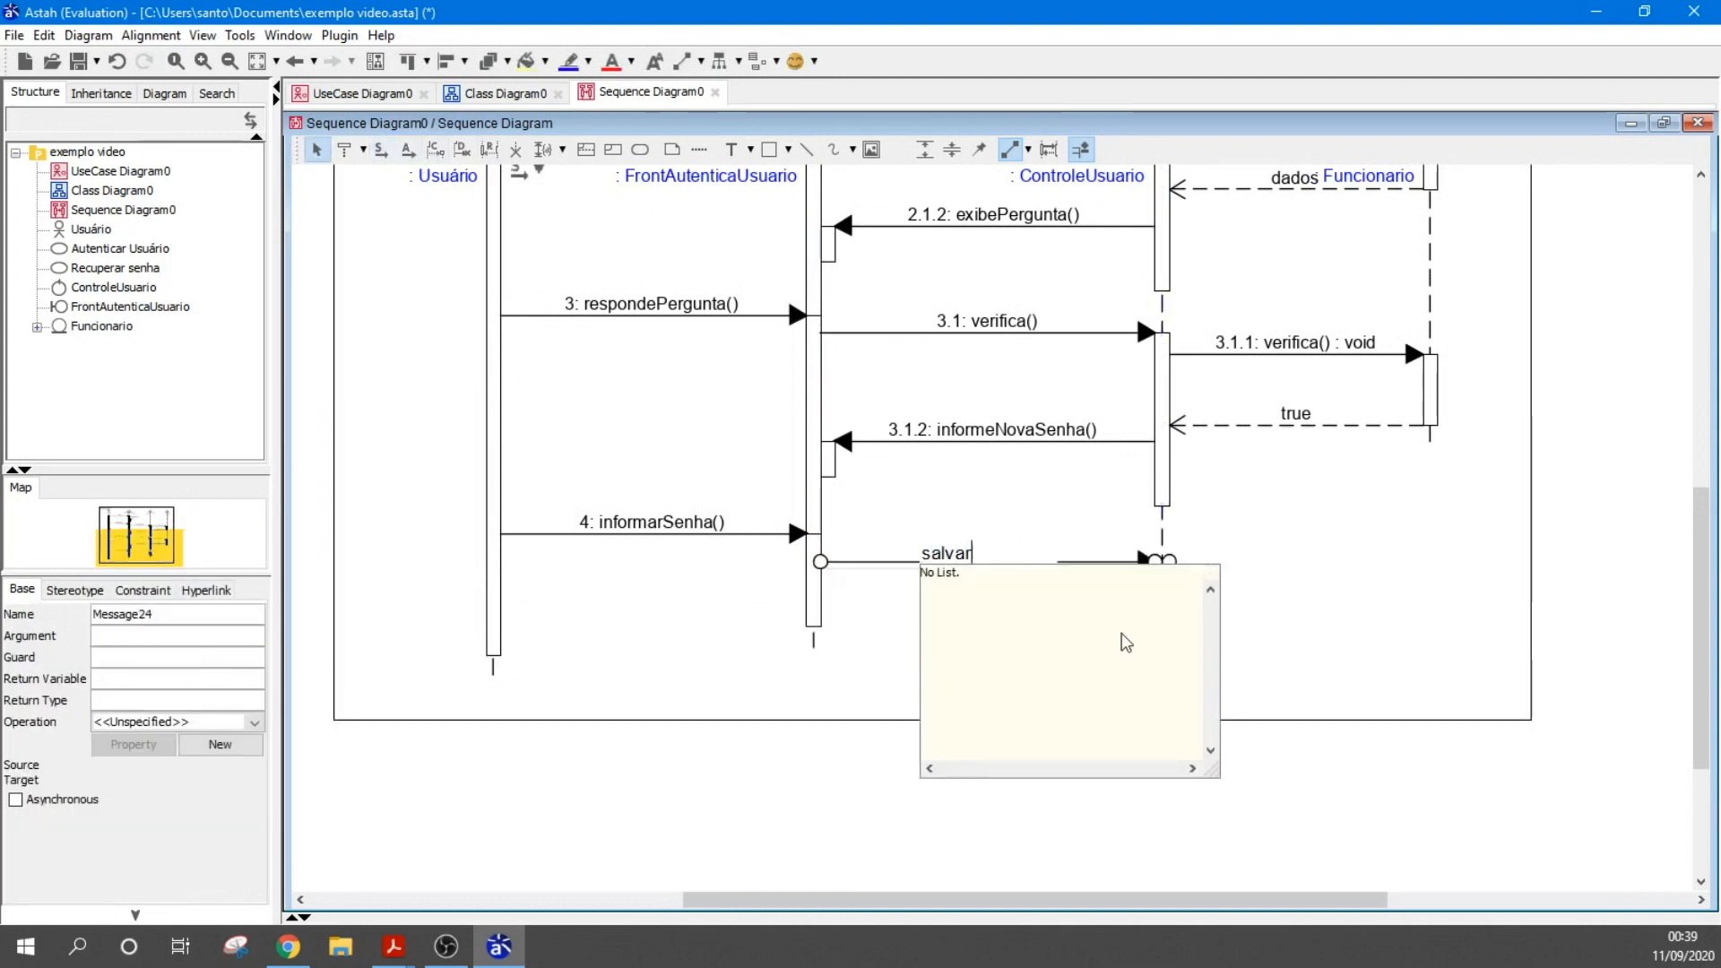
pyautogui.click(881, 663)
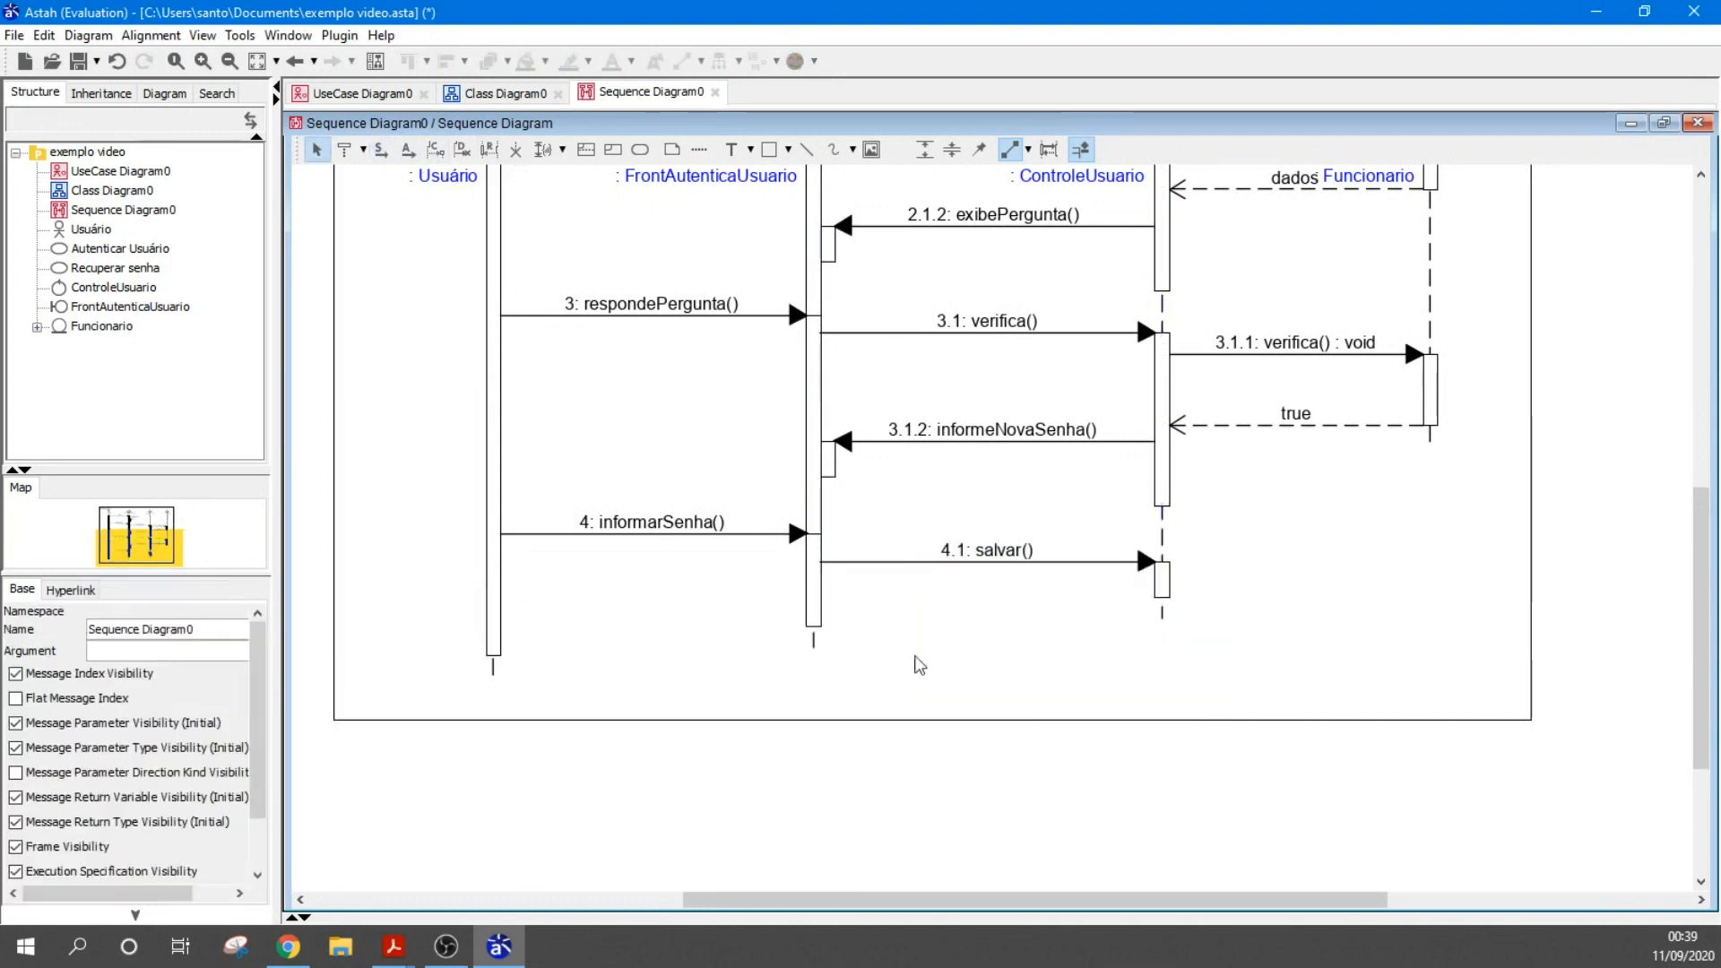
# Draw a synchronous message named salvar from ControleUsuario to Funcionario, just below the salvar call from FrontAutenticaUsuario
pyautogui.moveTo(1182, 585); pyautogui.dragTo(1387, 562)
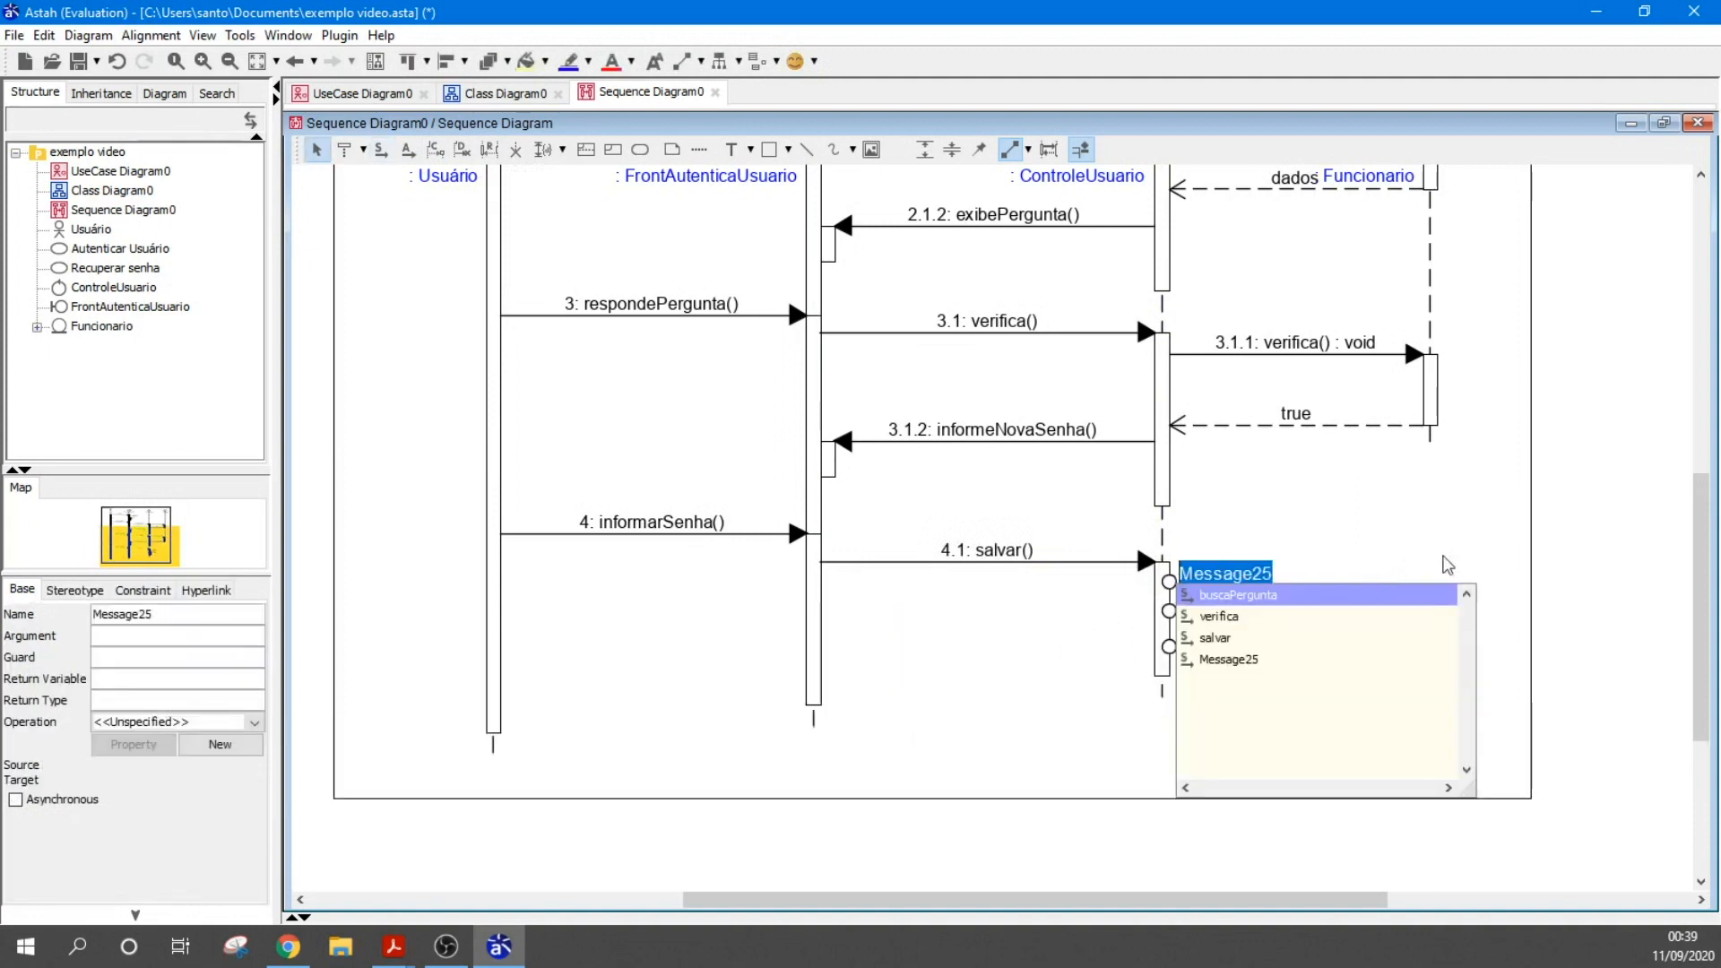
pyautogui.hotkey('ctrl', 'z')
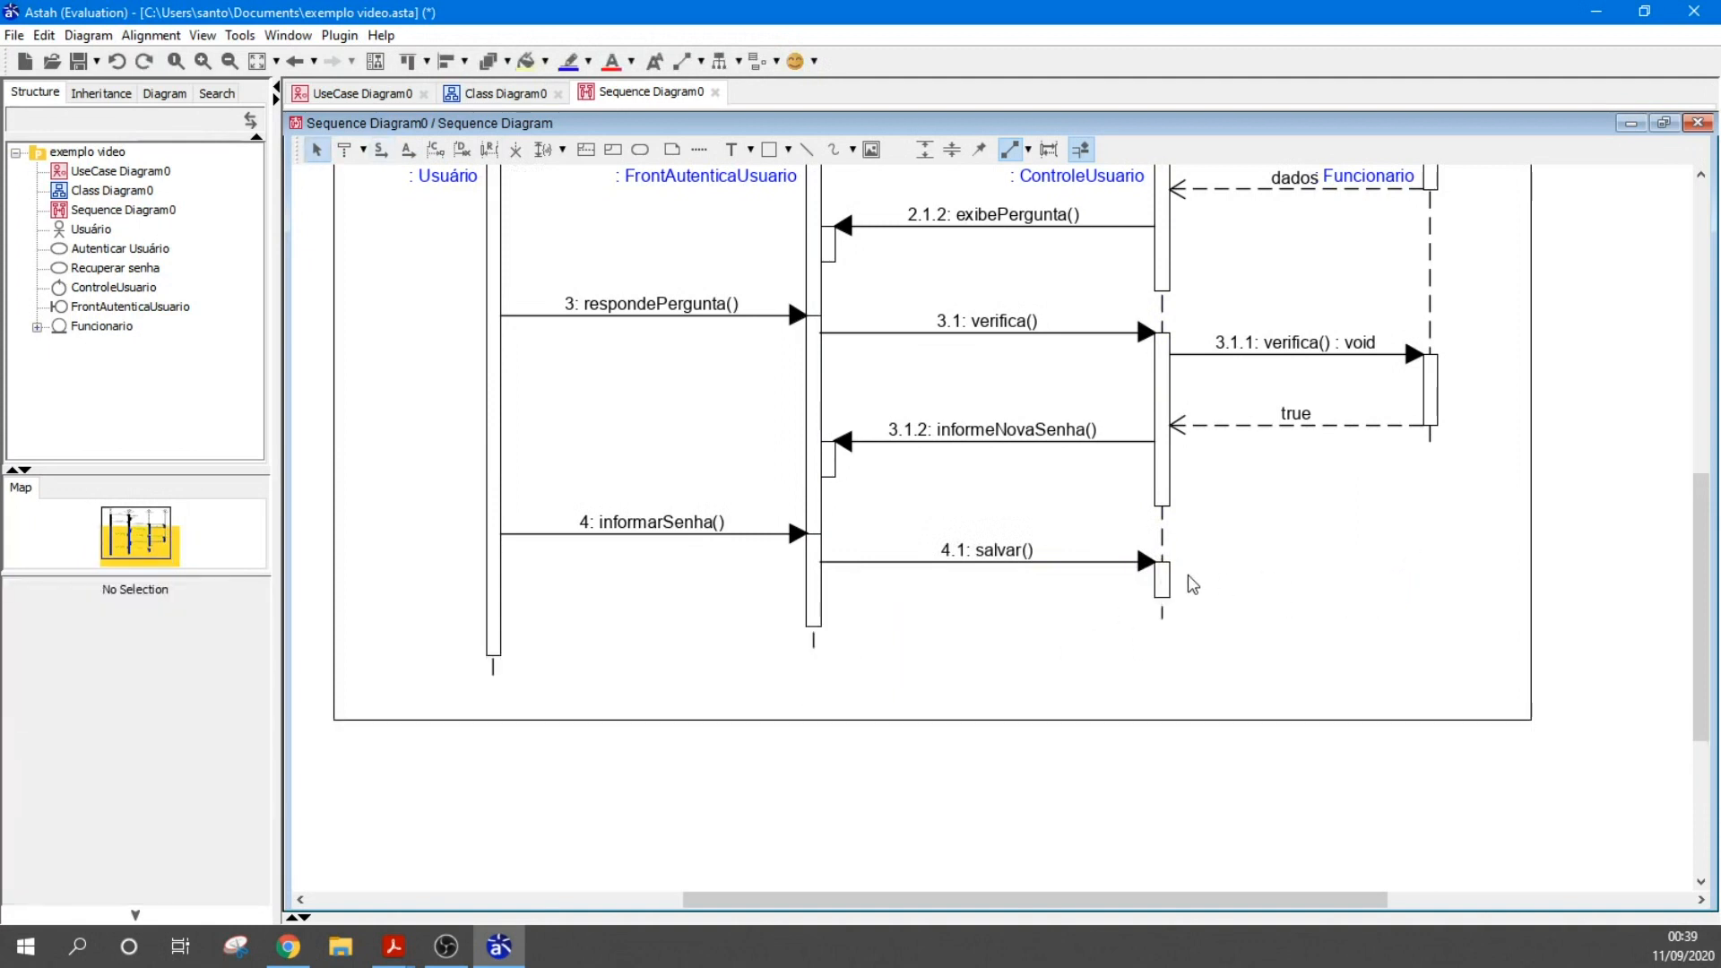
pyautogui.moveTo(1185, 588); pyautogui.dragTo(1432, 446)
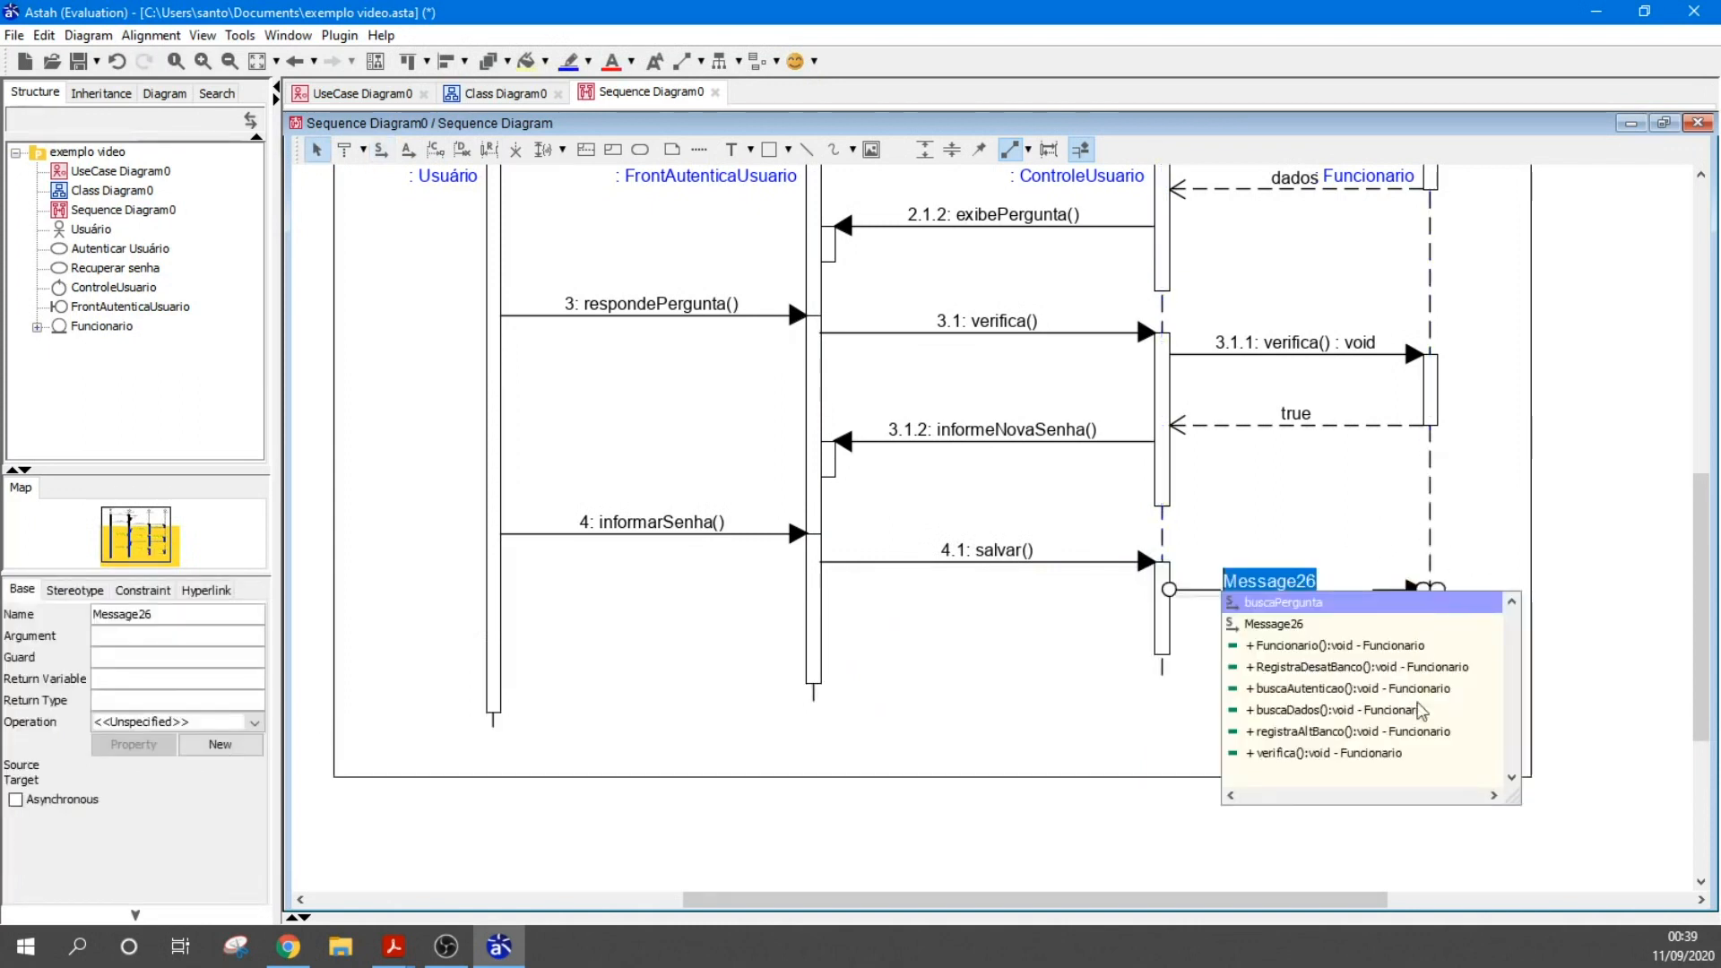
pyautogui.write('salvar')
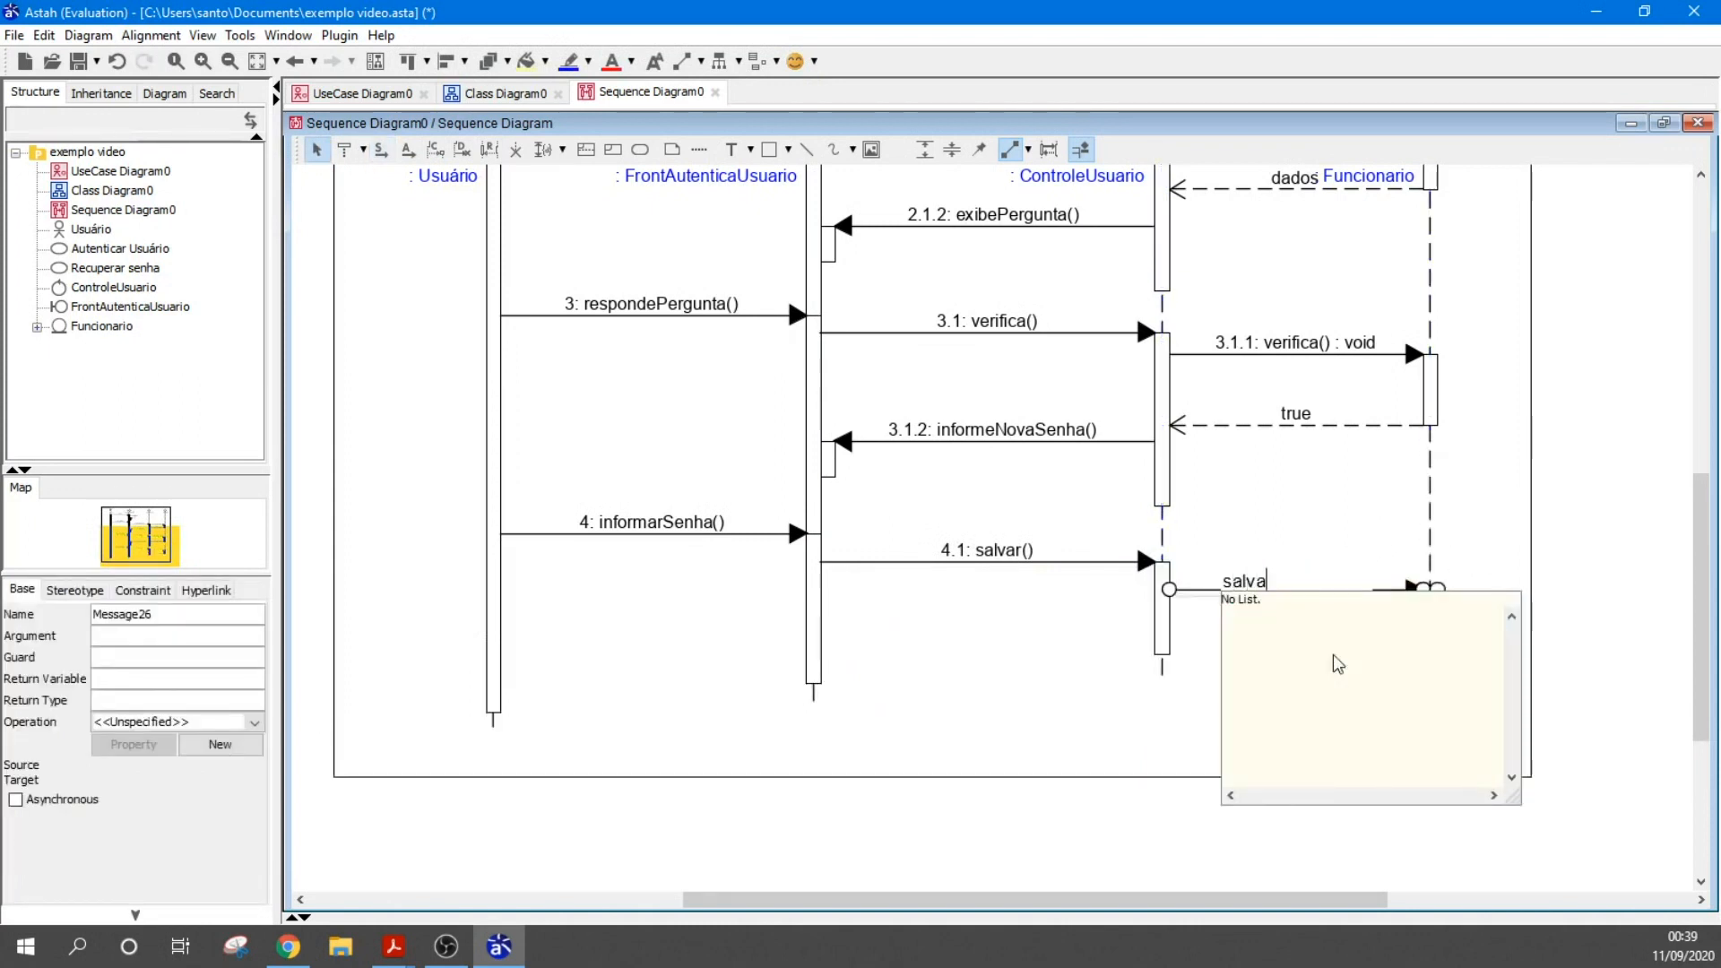
pyautogui.click(1078, 737)
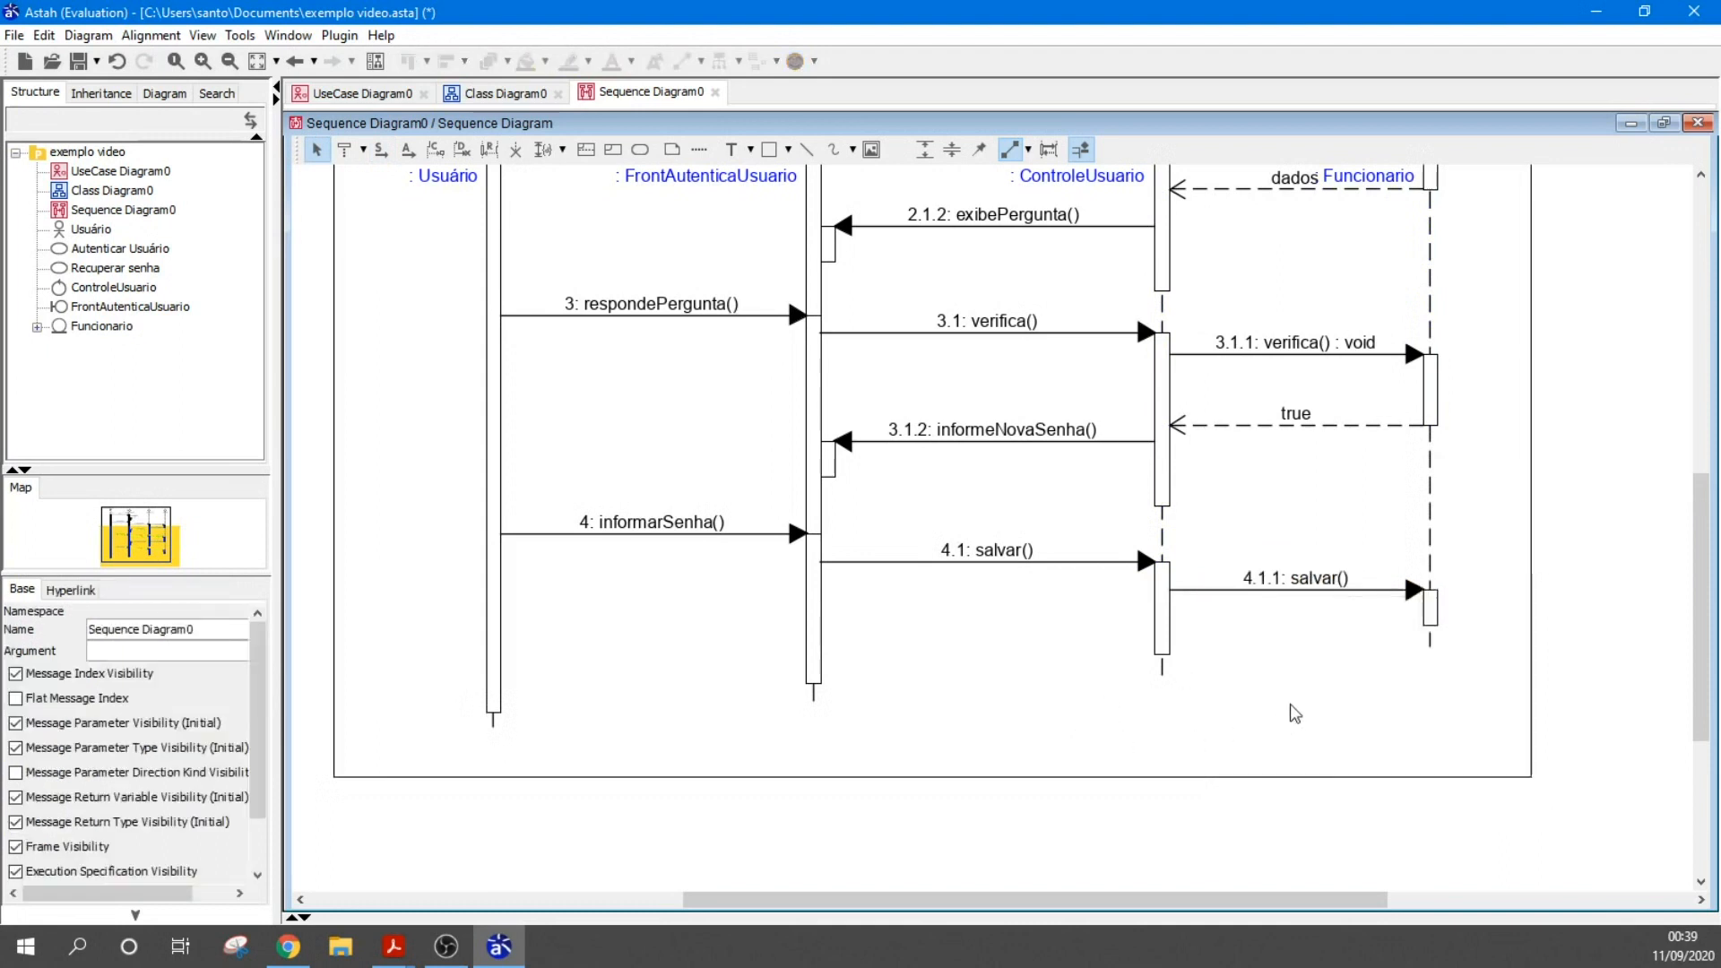
# Add a destroy message named fechar from Usuário to FrontAutenticaUsuario, below the salvar messages
pyautogui.scroll(-3, 1290, 708)
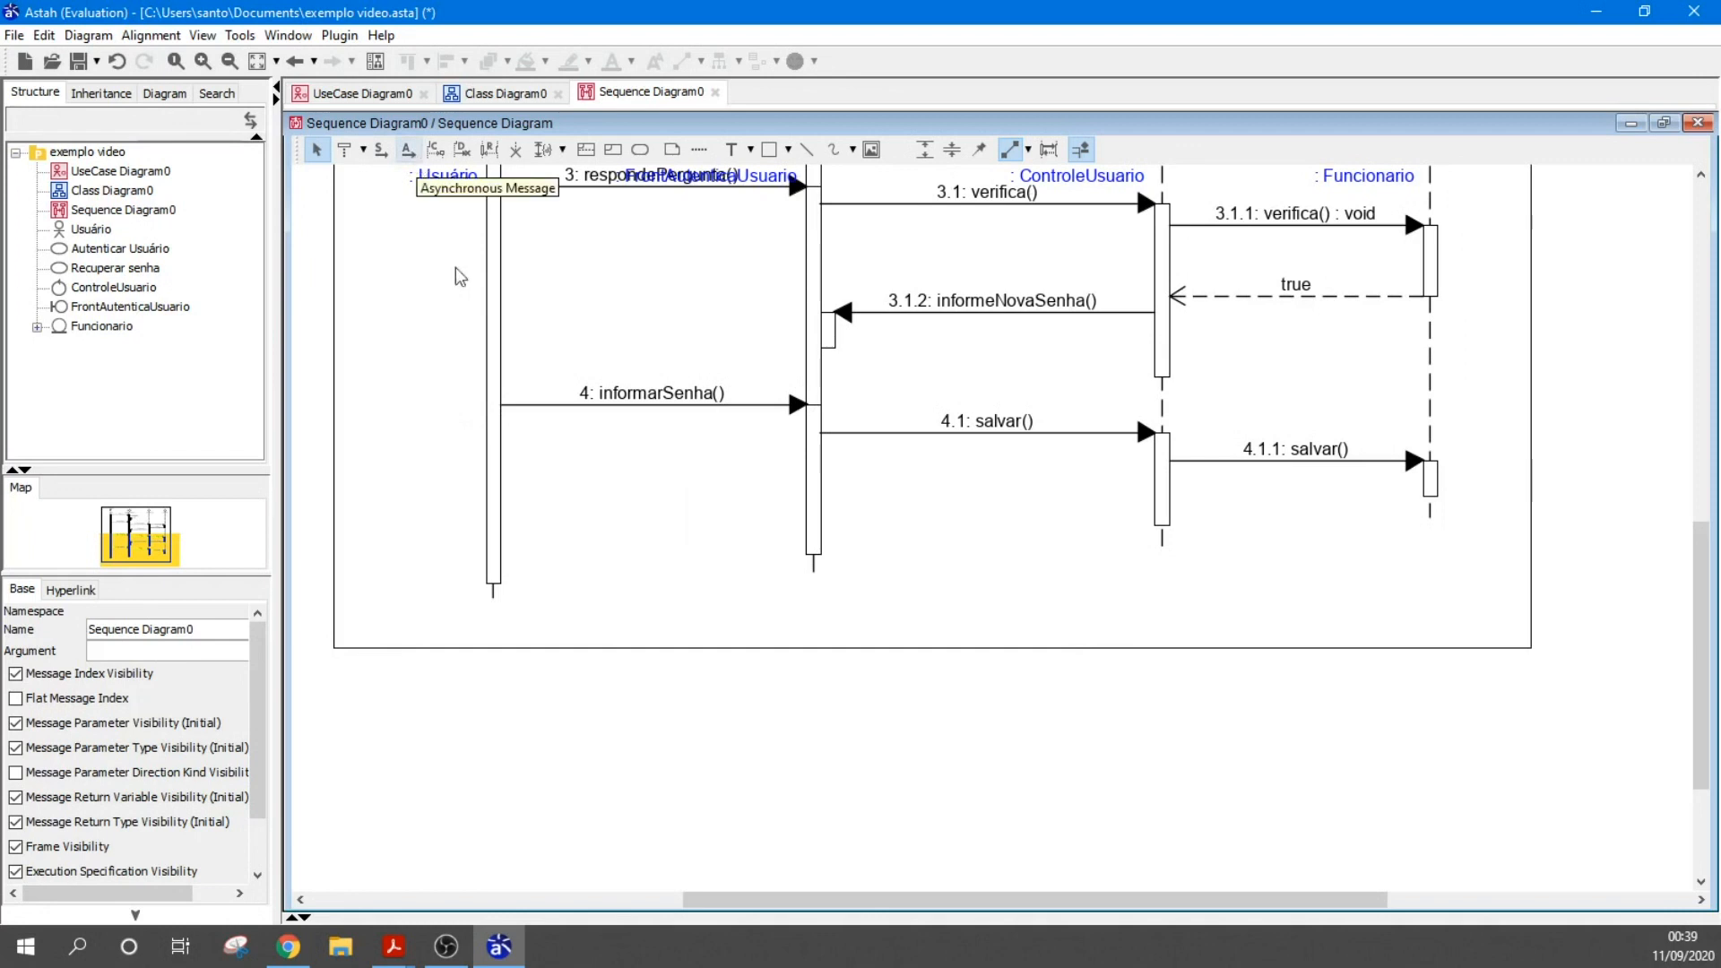
pyautogui.click(463, 152)
pyautogui.moveTo(796, 575); pyautogui.dragTo(811, 573)
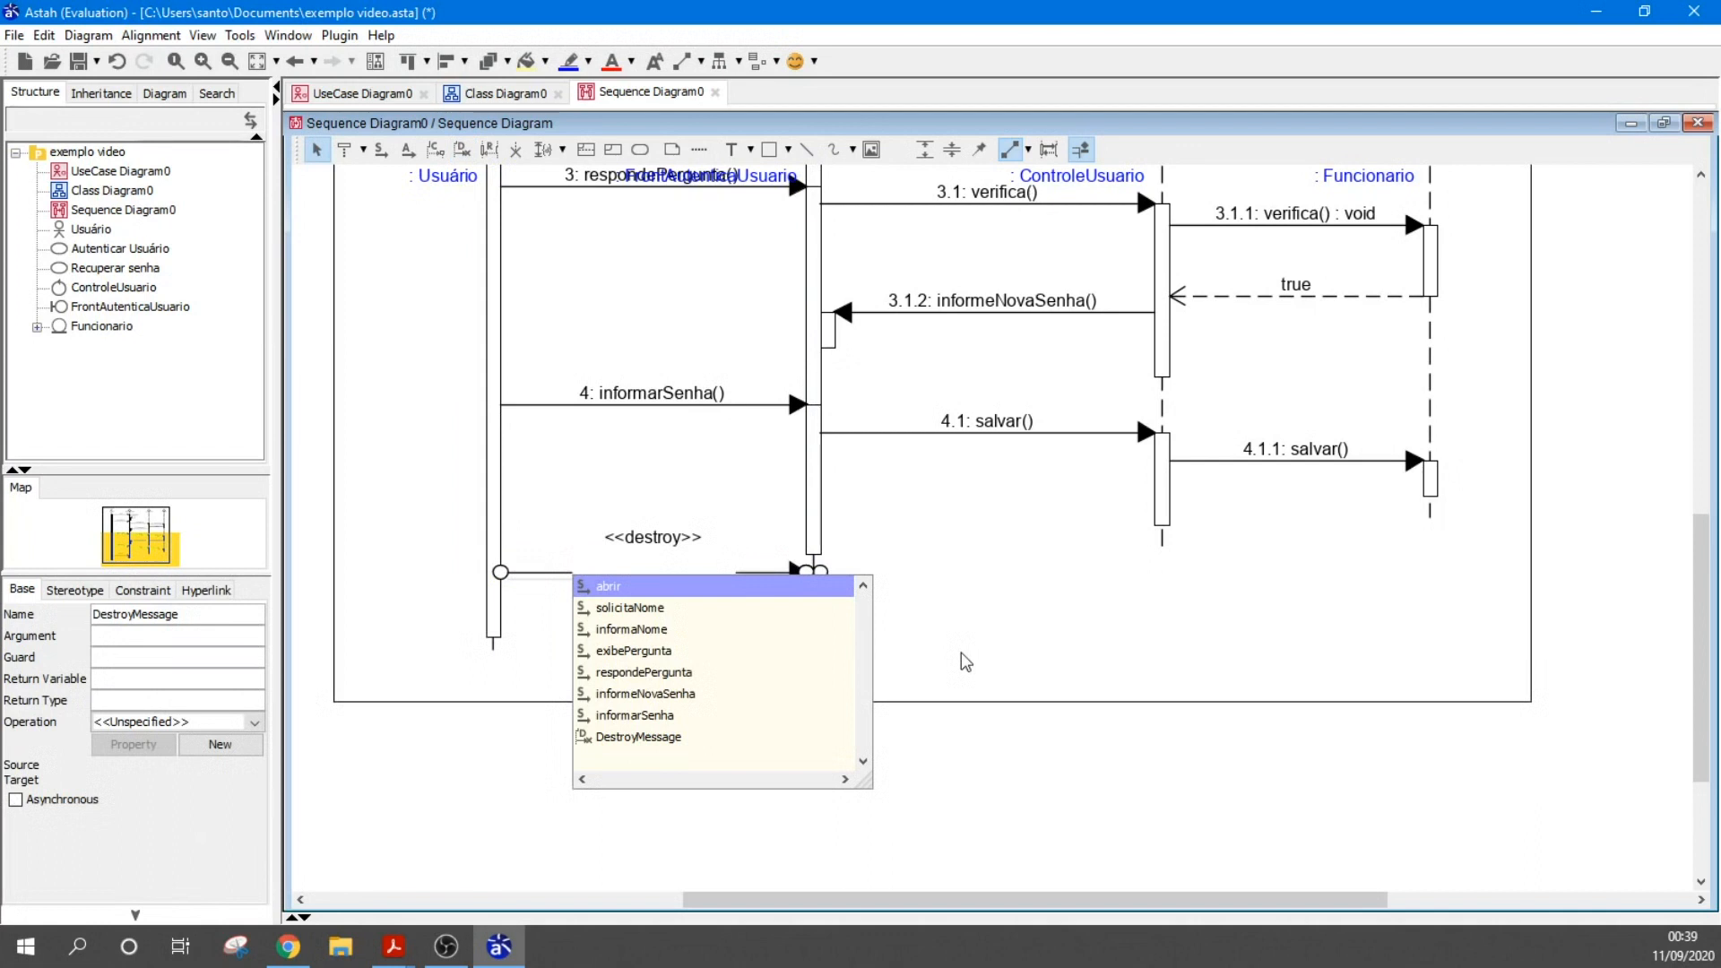
pyautogui.write('fechar')
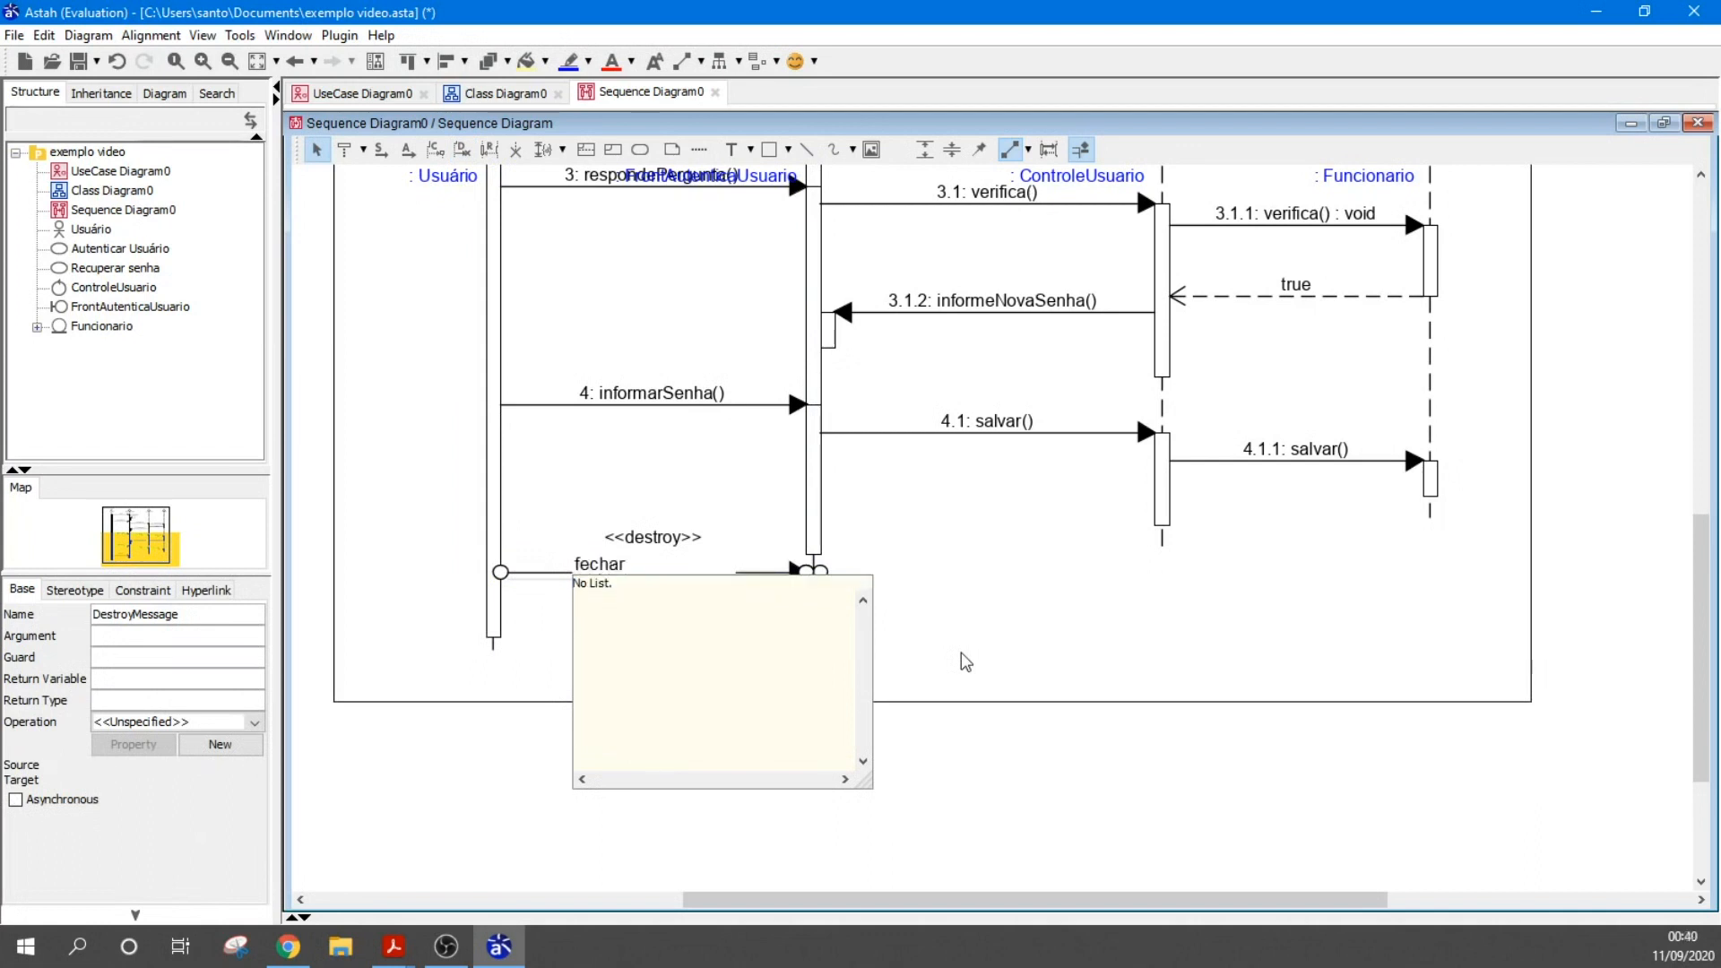
pyautogui.click(965, 661)
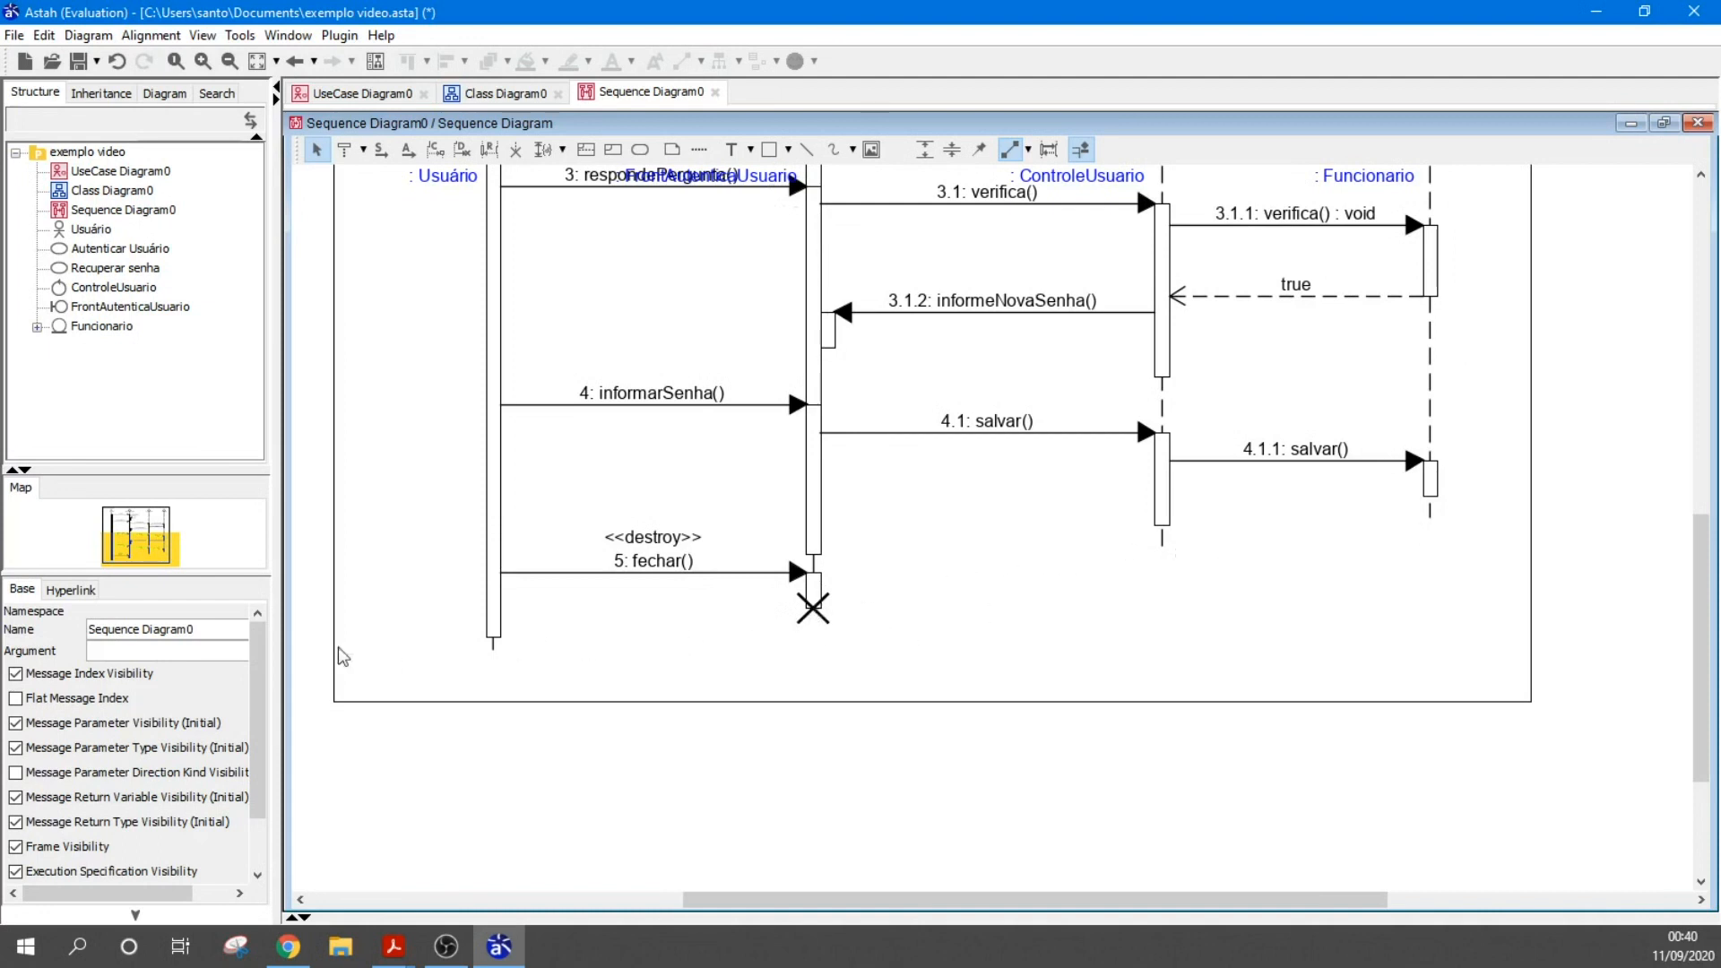
# Review the message flow of the whole sequence diagram, from abrir down to the fechar destroy message
pyautogui.scroll(5, 1482, 612)
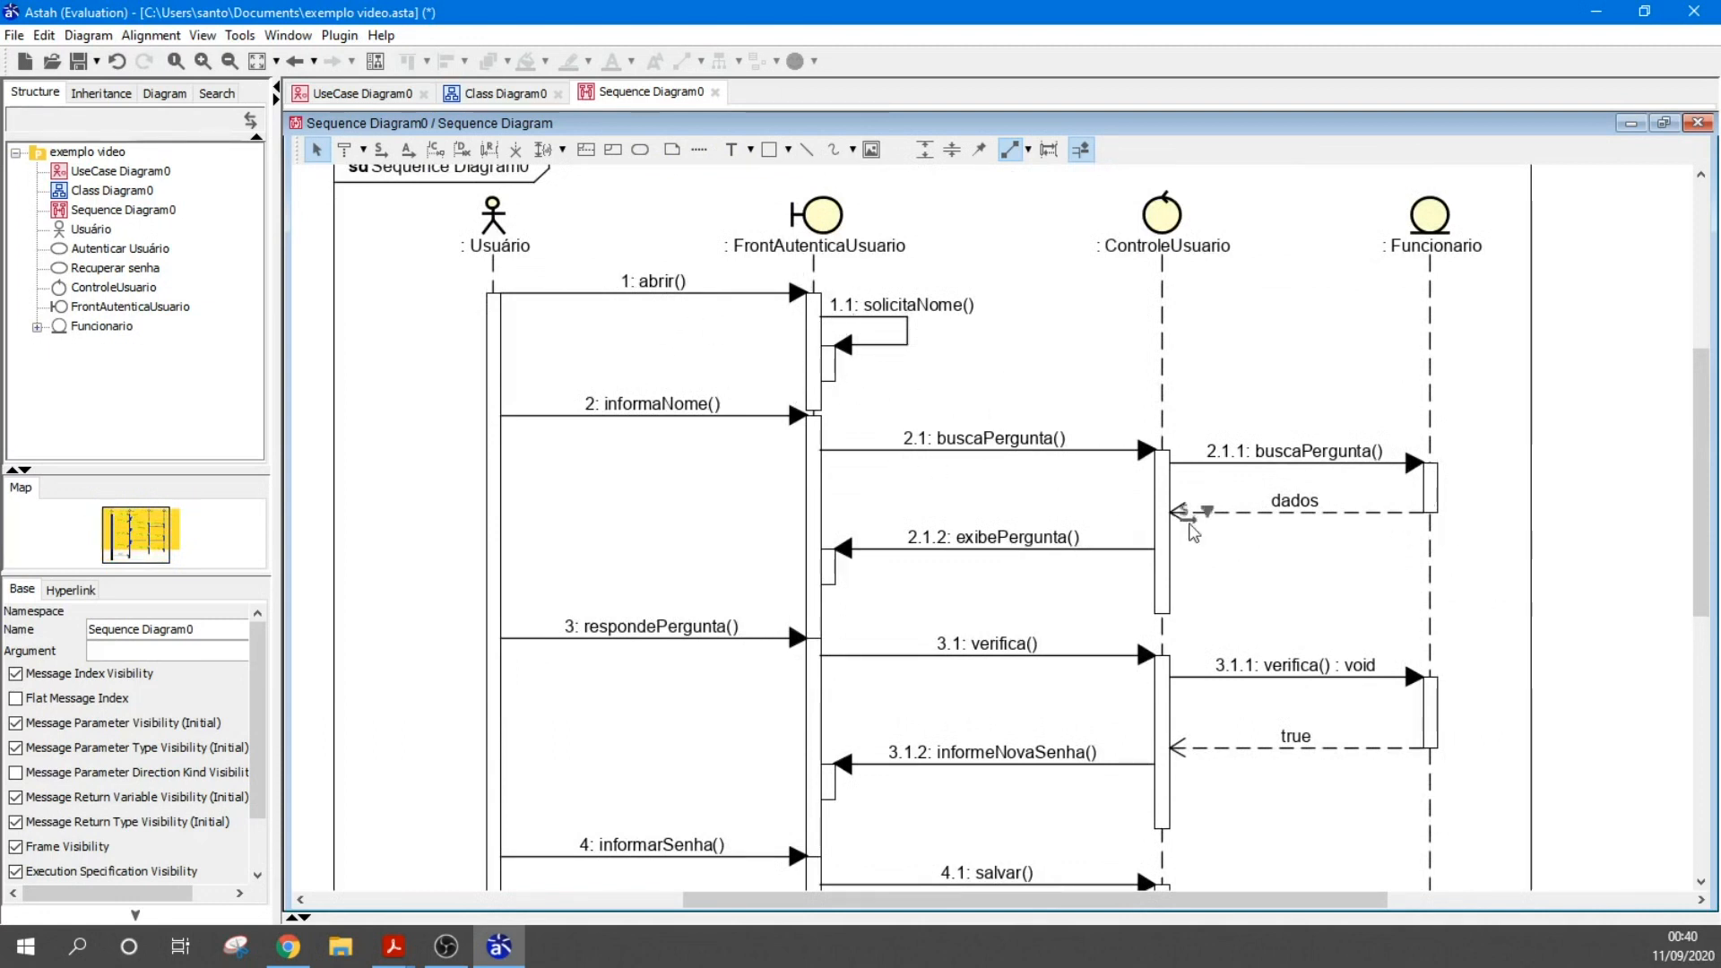
pyautogui.scroll(-2, 1241, 550)
pyautogui.scroll(-2, 1230, 569)
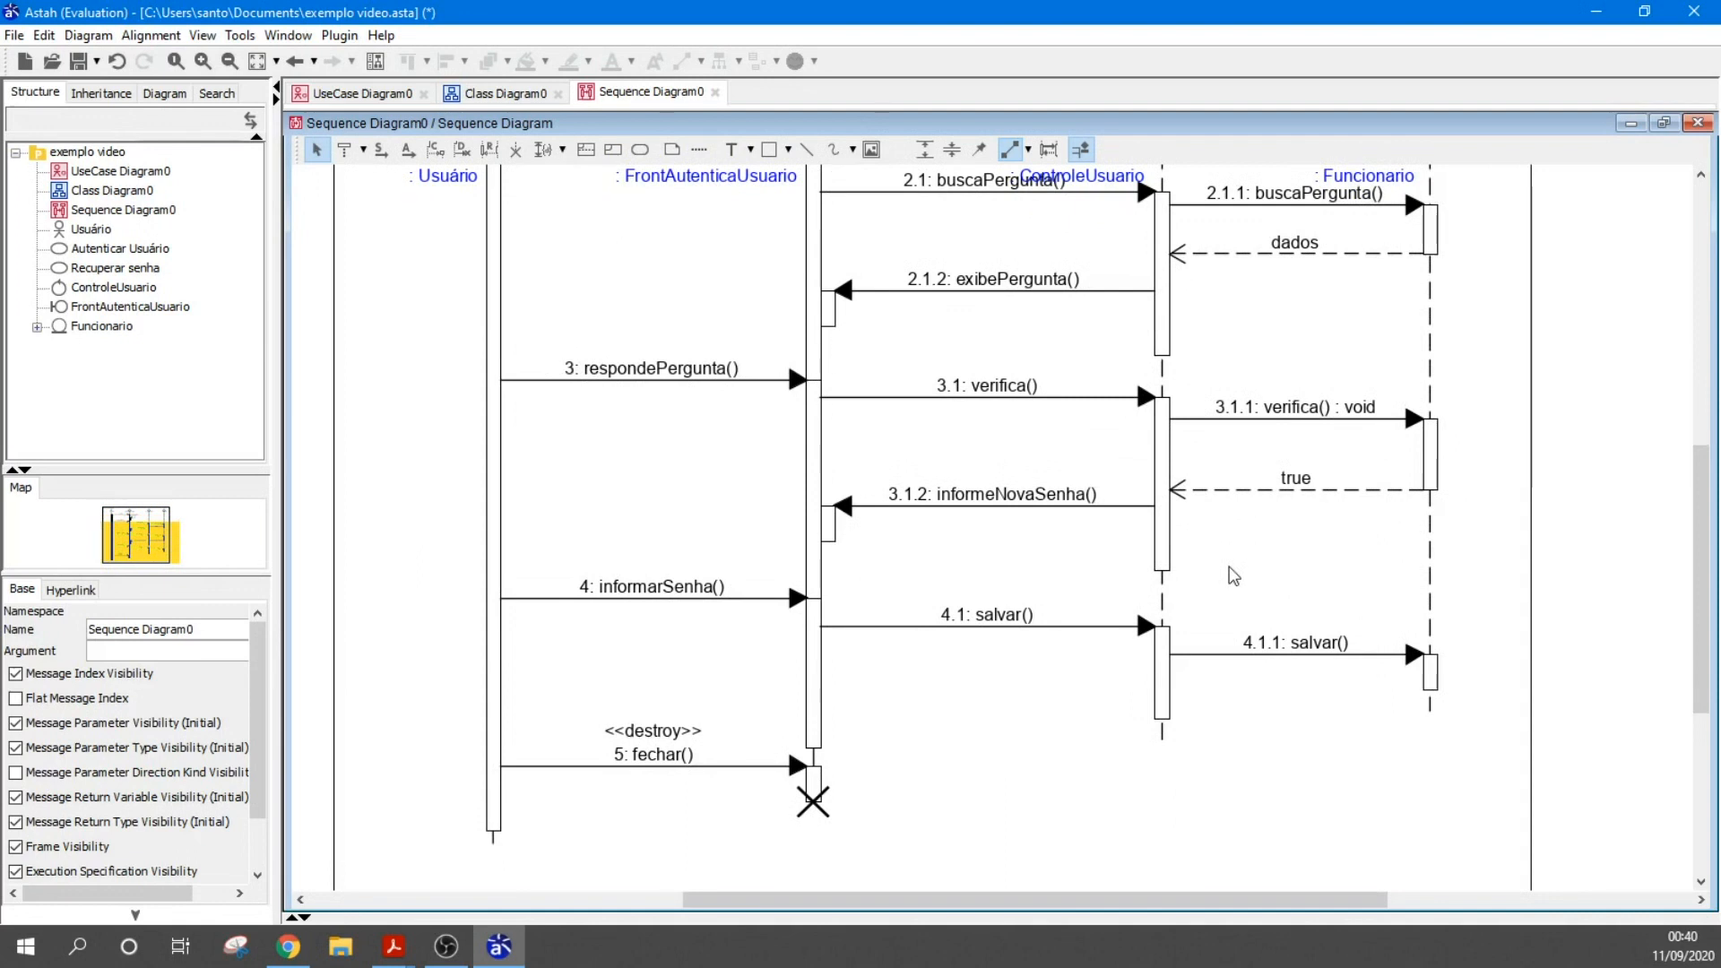
pyautogui.scroll(2, 1230, 575)
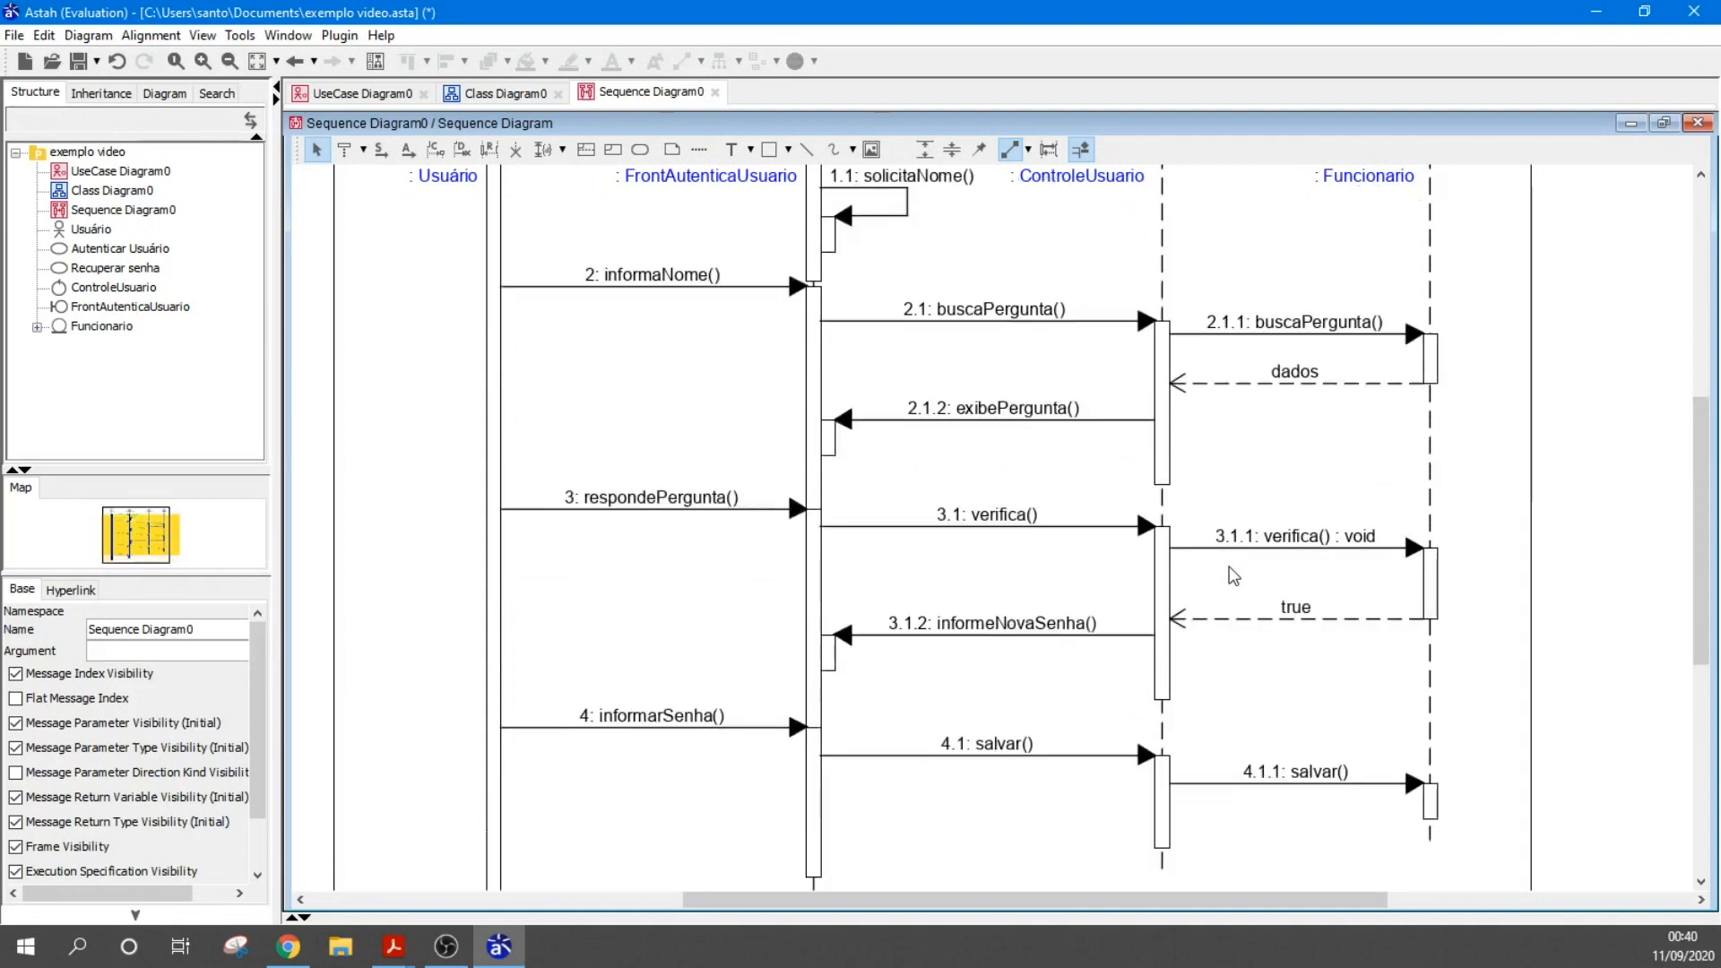
pyautogui.scroll(2, 1133, 466)
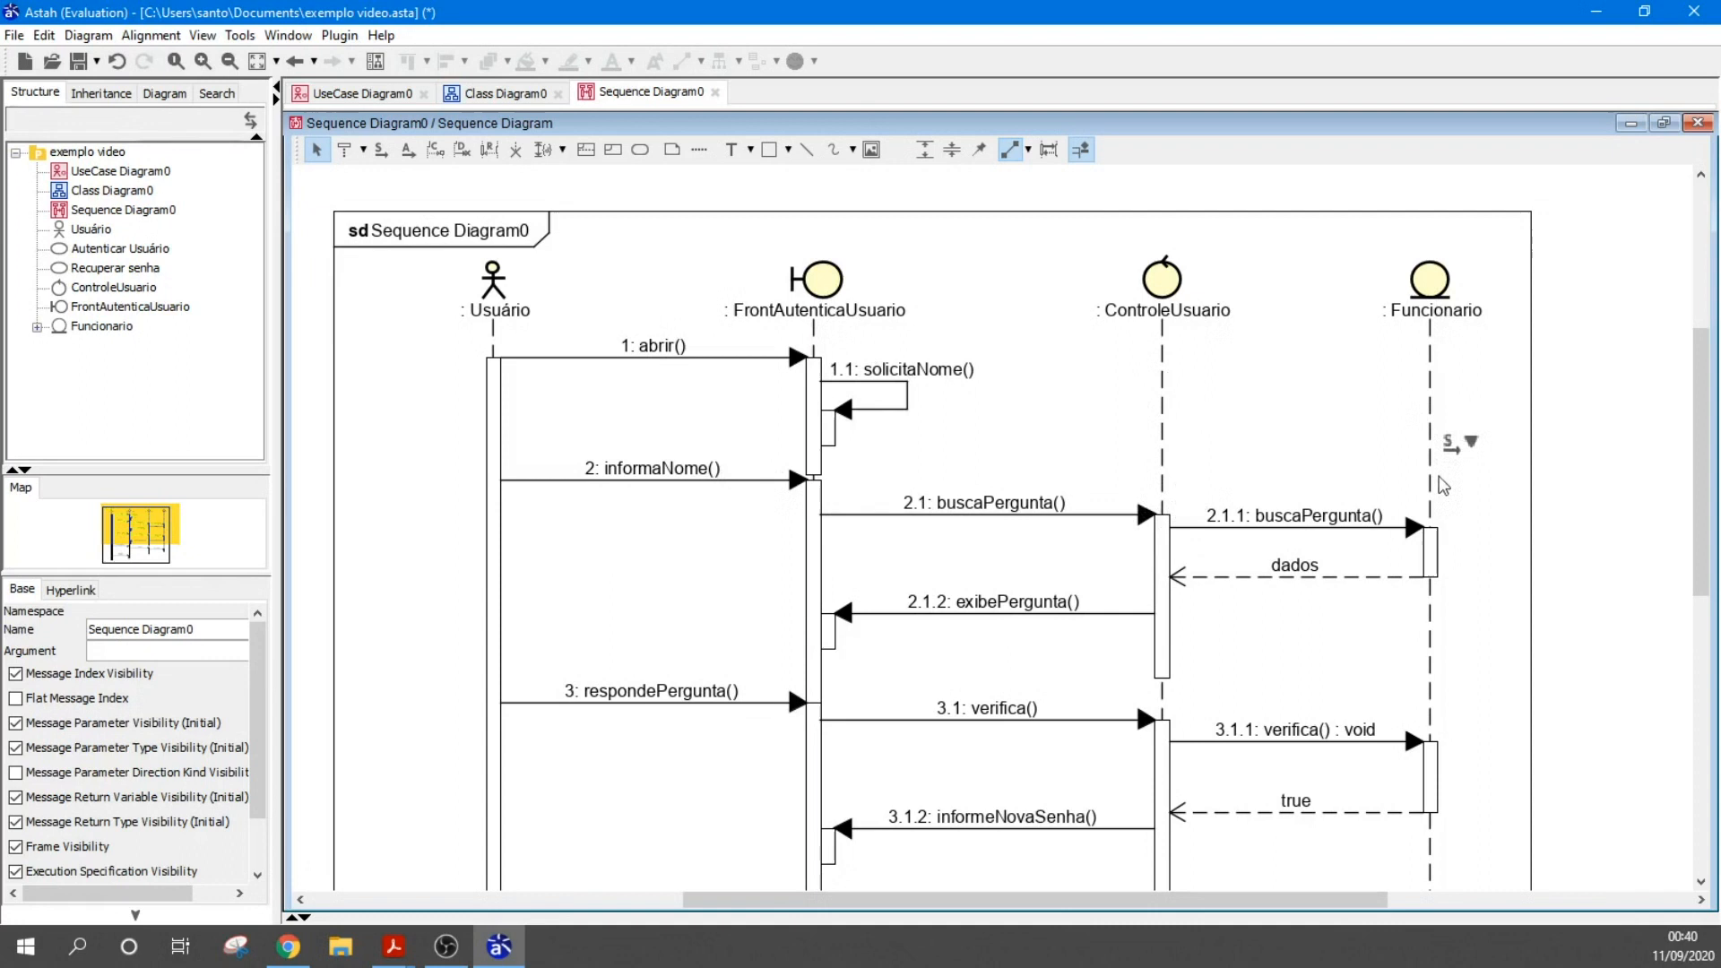
pyautogui.scroll(-3, 1438, 484)
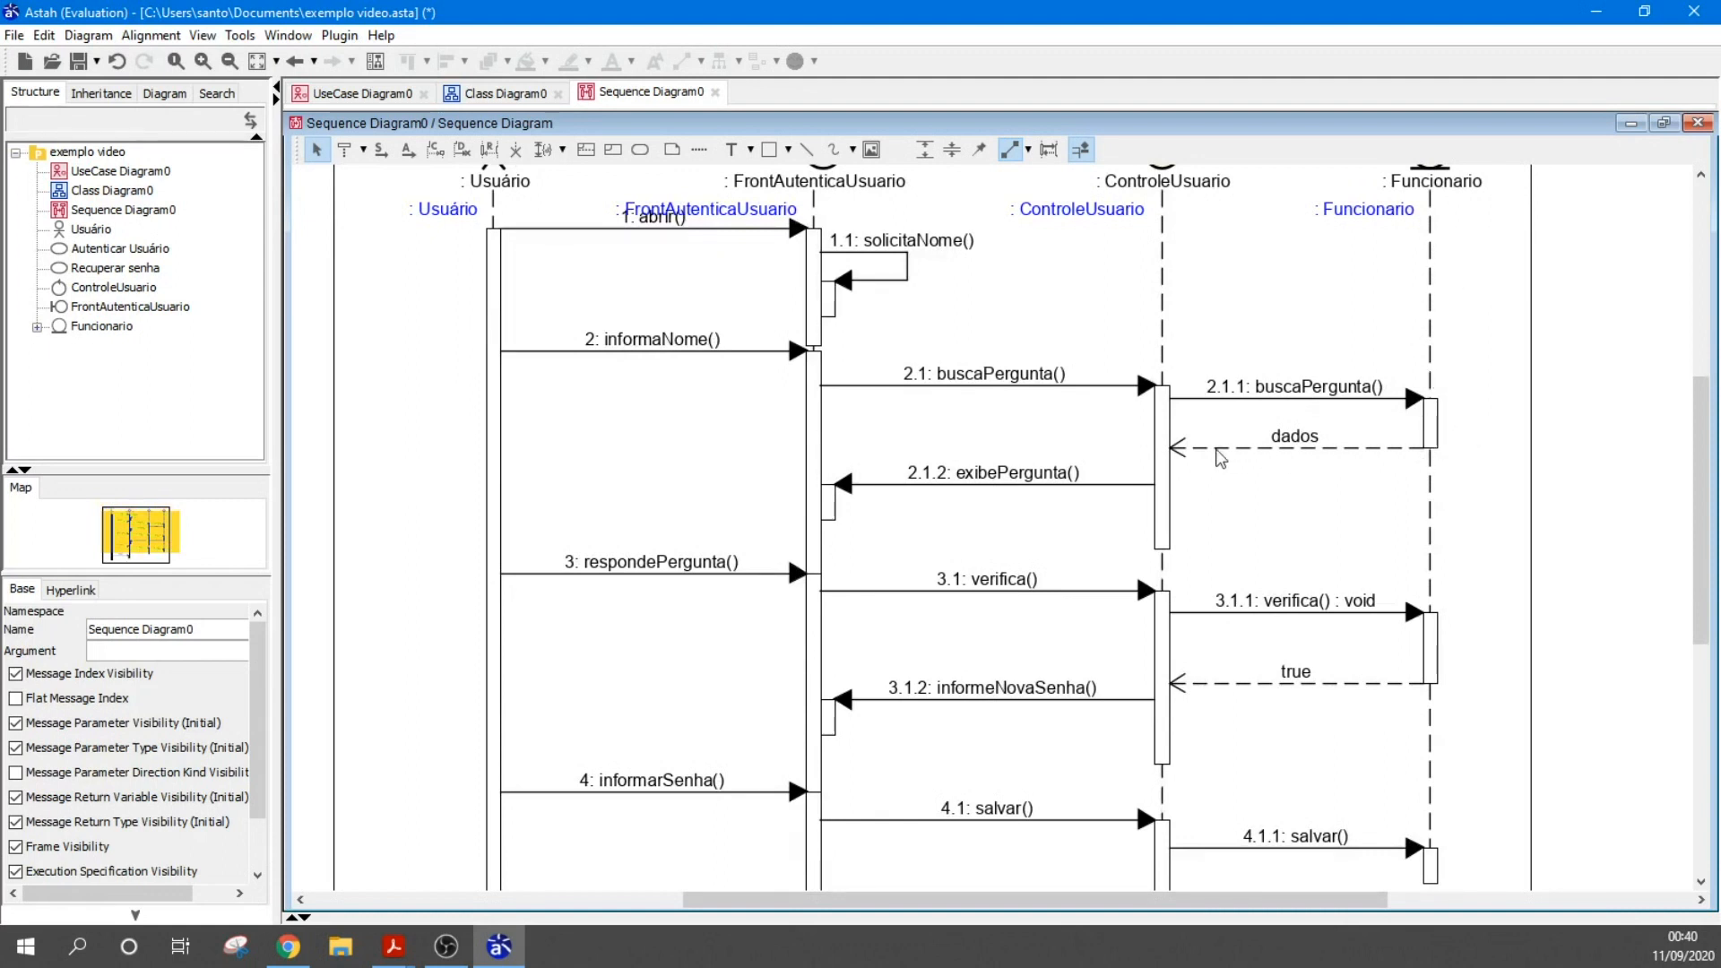
pyautogui.scroll(-3, 893, 452)
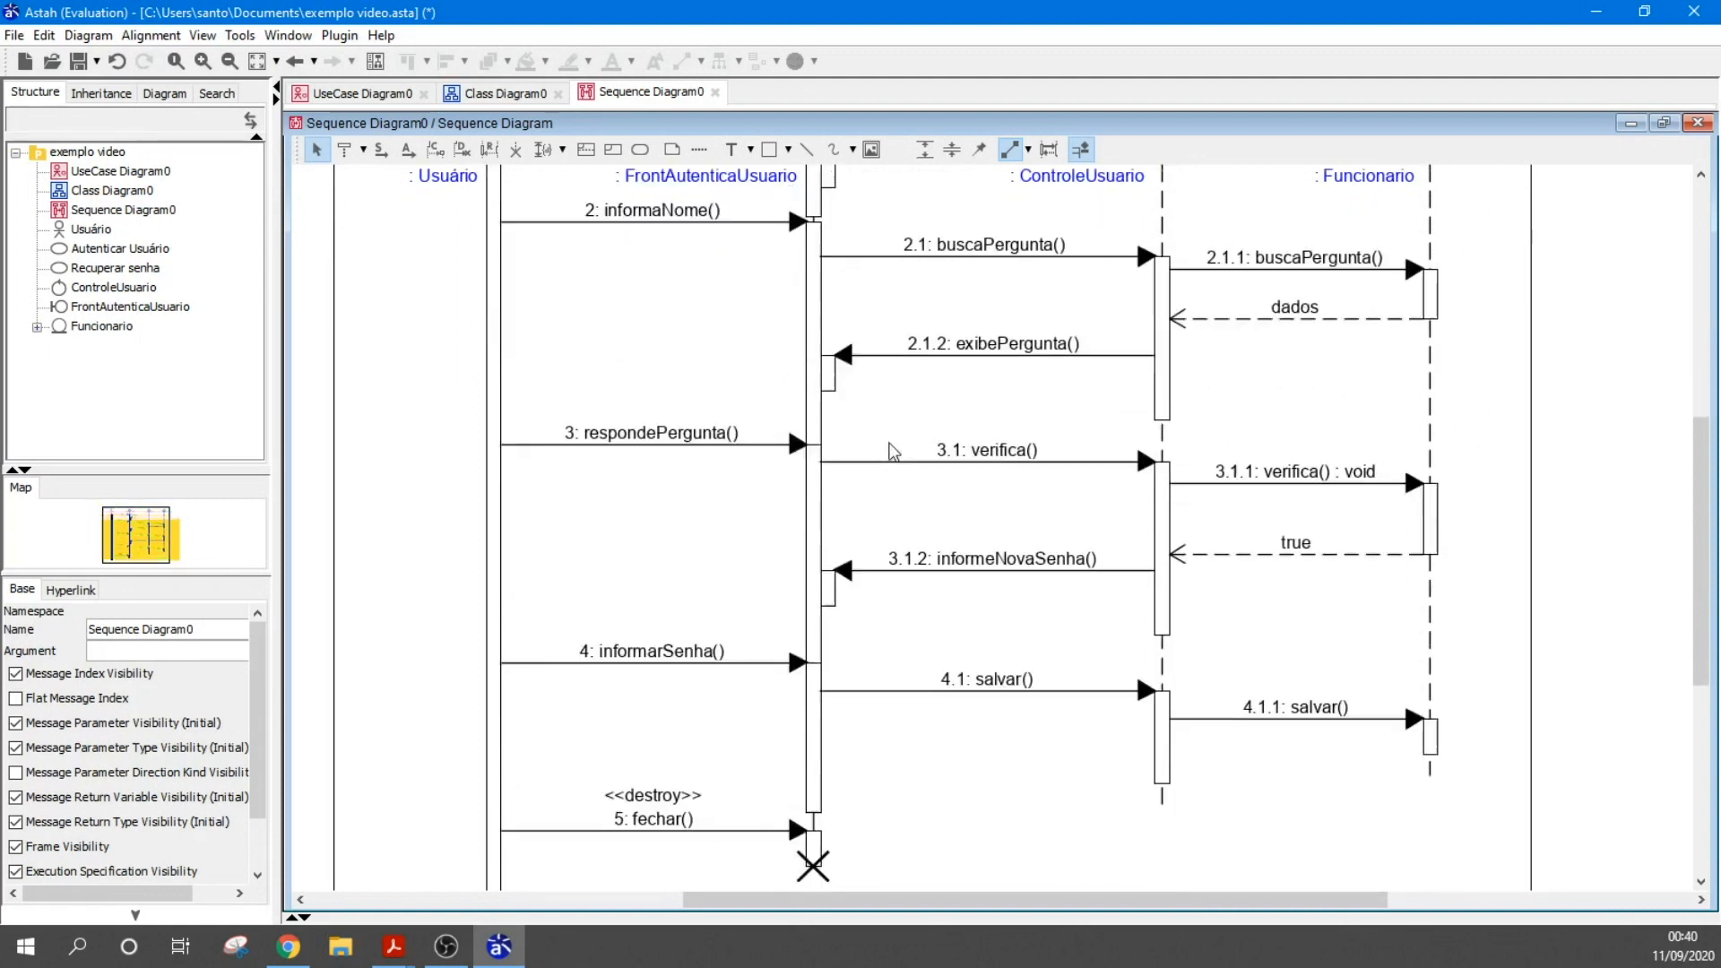
pyautogui.scroll(-1, 893, 451)
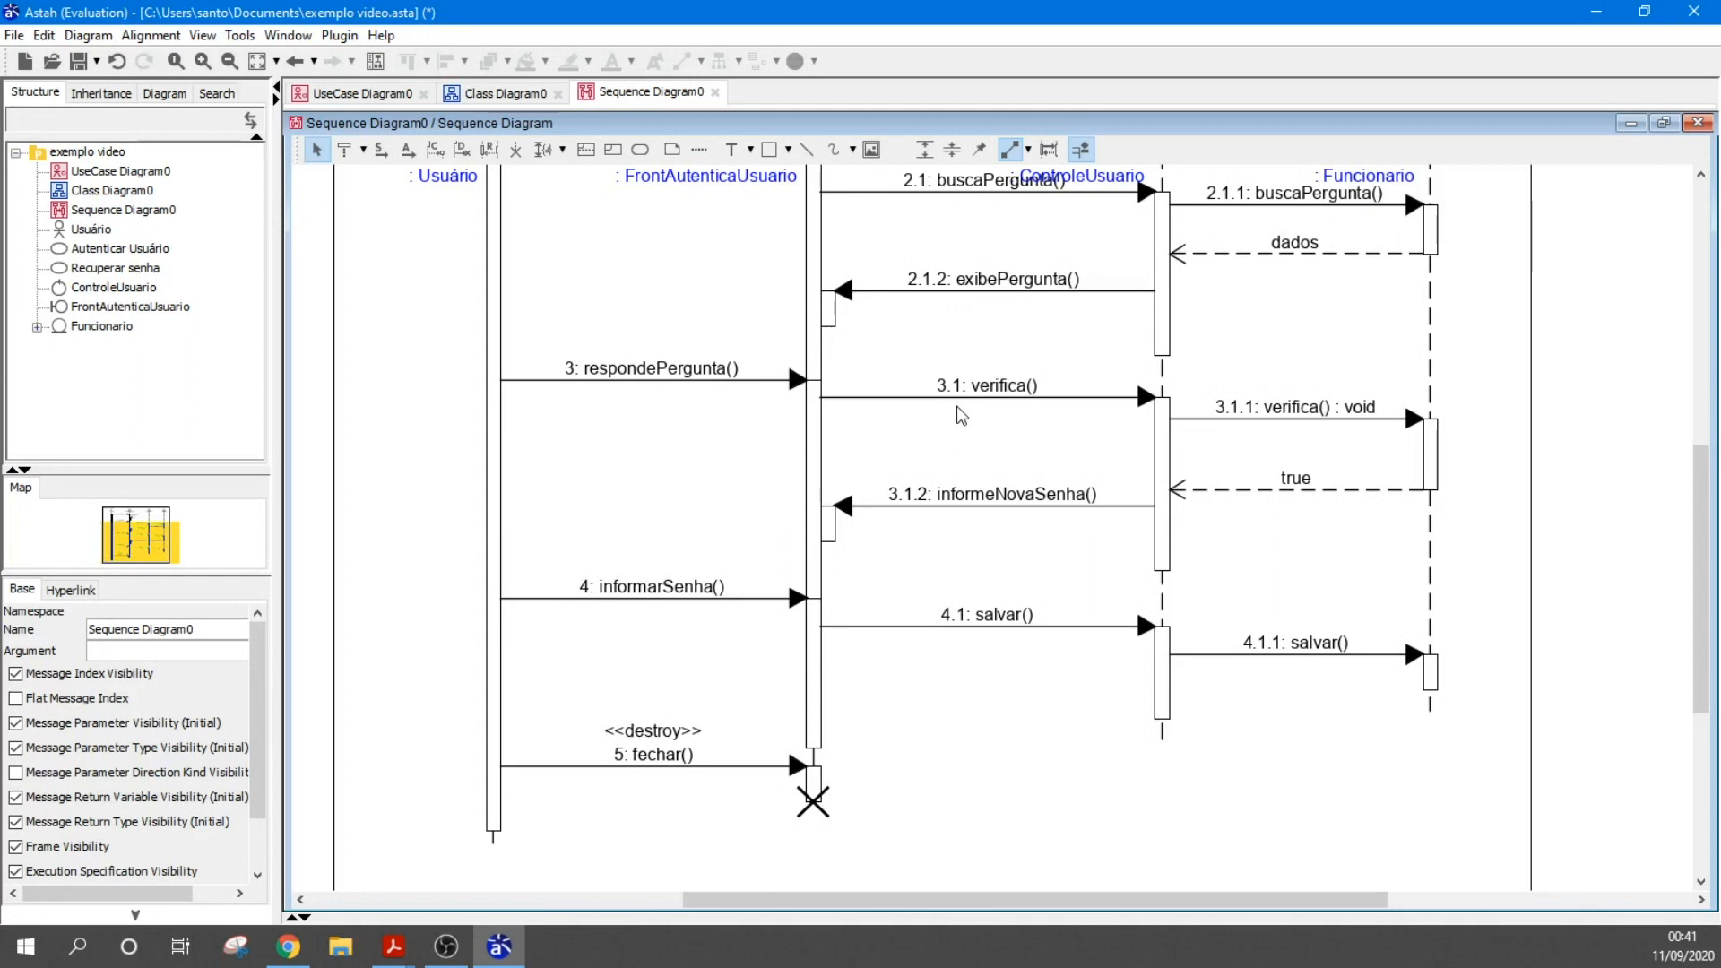
# Move the messages from respondePergunta onward lower, opening a wide gap between the true reply and informeNovaSenha
pyautogui.moveTo(419, 491); pyautogui.dragTo(1494, 858)
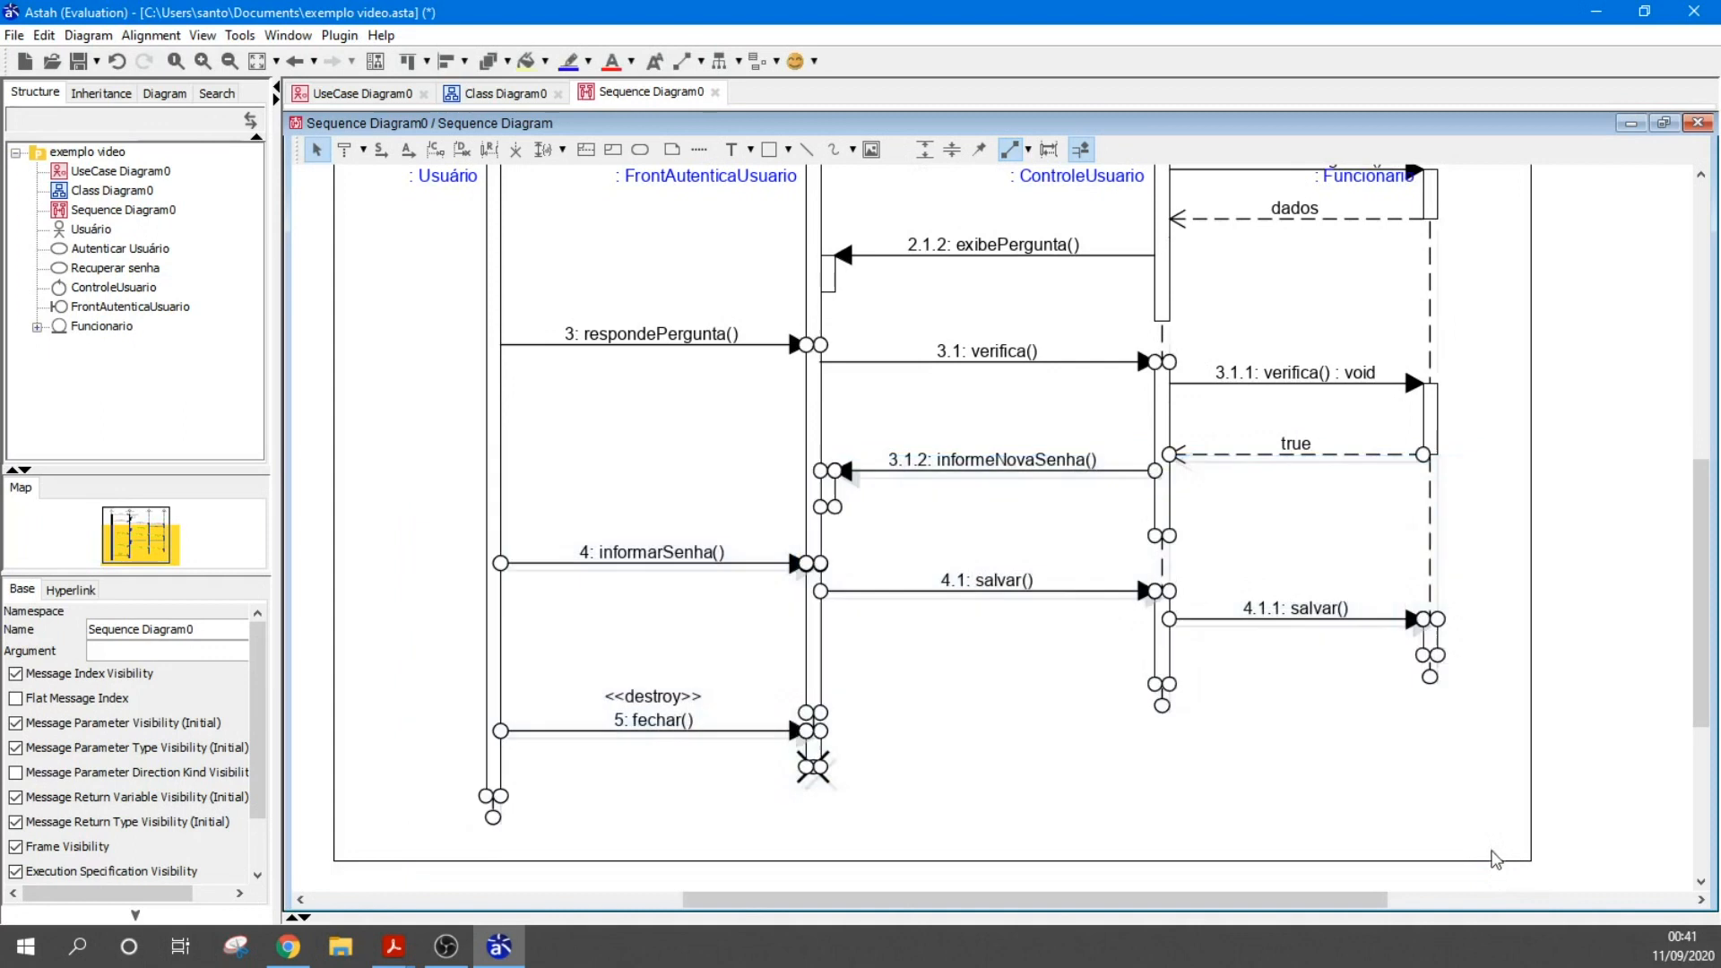
pyautogui.moveTo(1089, 472); pyautogui.dragTo(1230, 582)
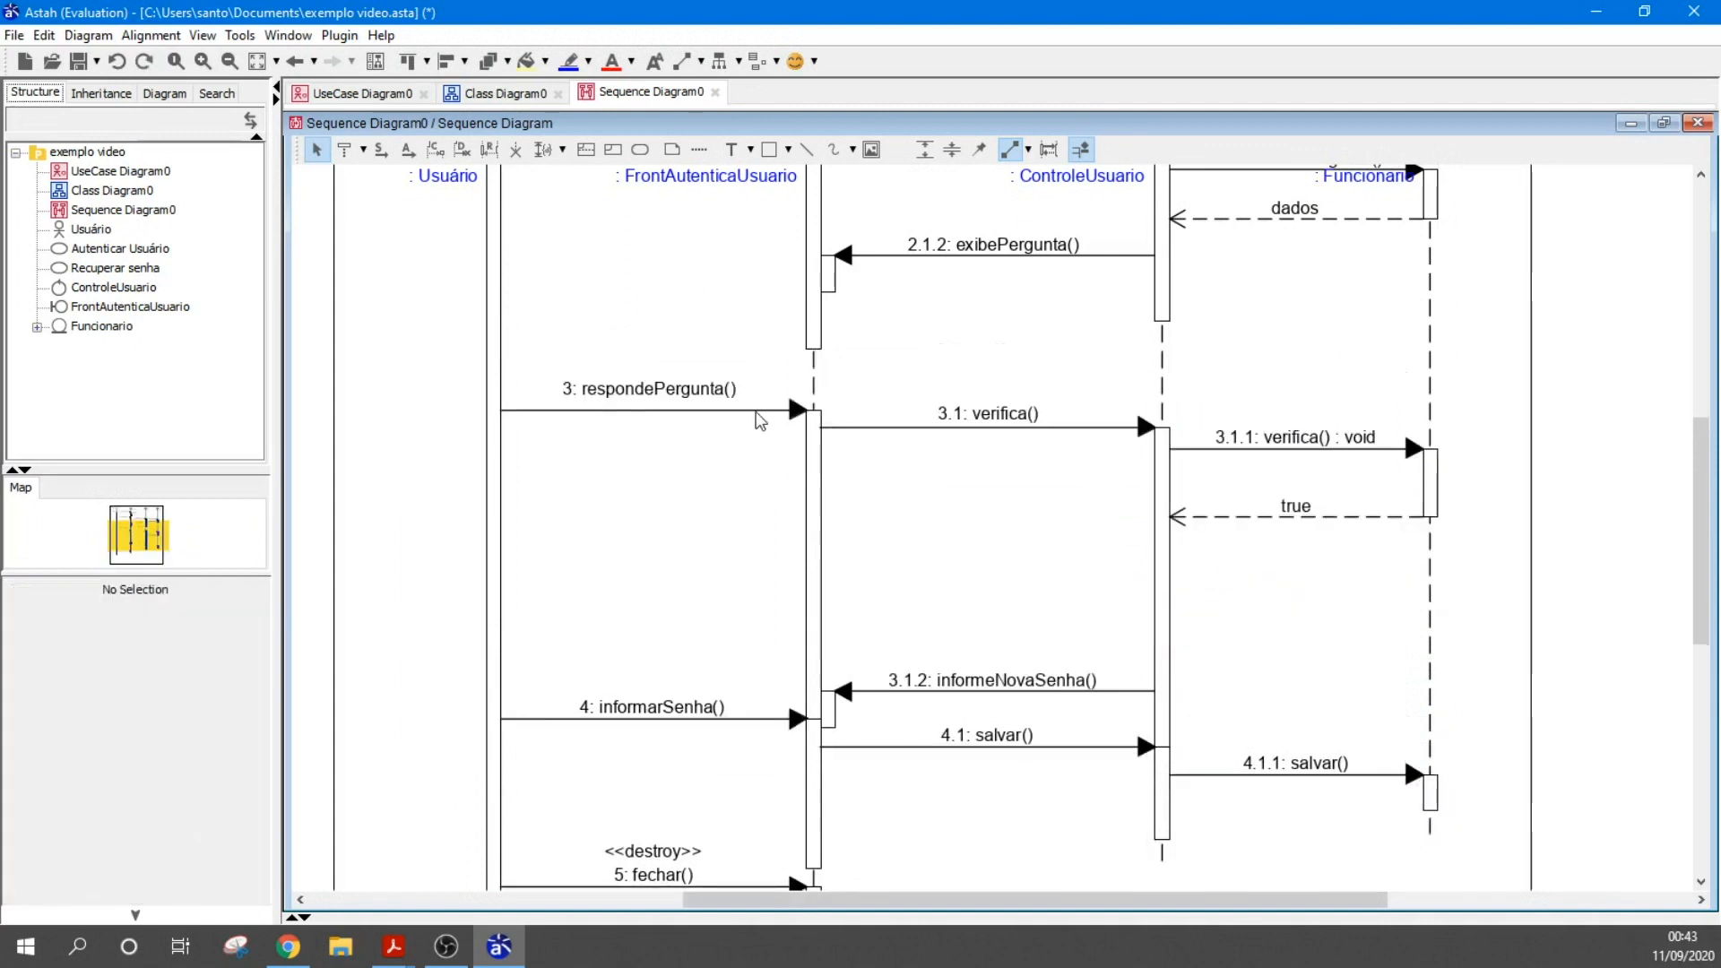
pyautogui.moveTo(755, 411); pyautogui.dragTo(744, 409)
pyautogui.click(1333, 652)
pyautogui.moveTo(1347, 526); pyautogui.dragTo(1350, 553)
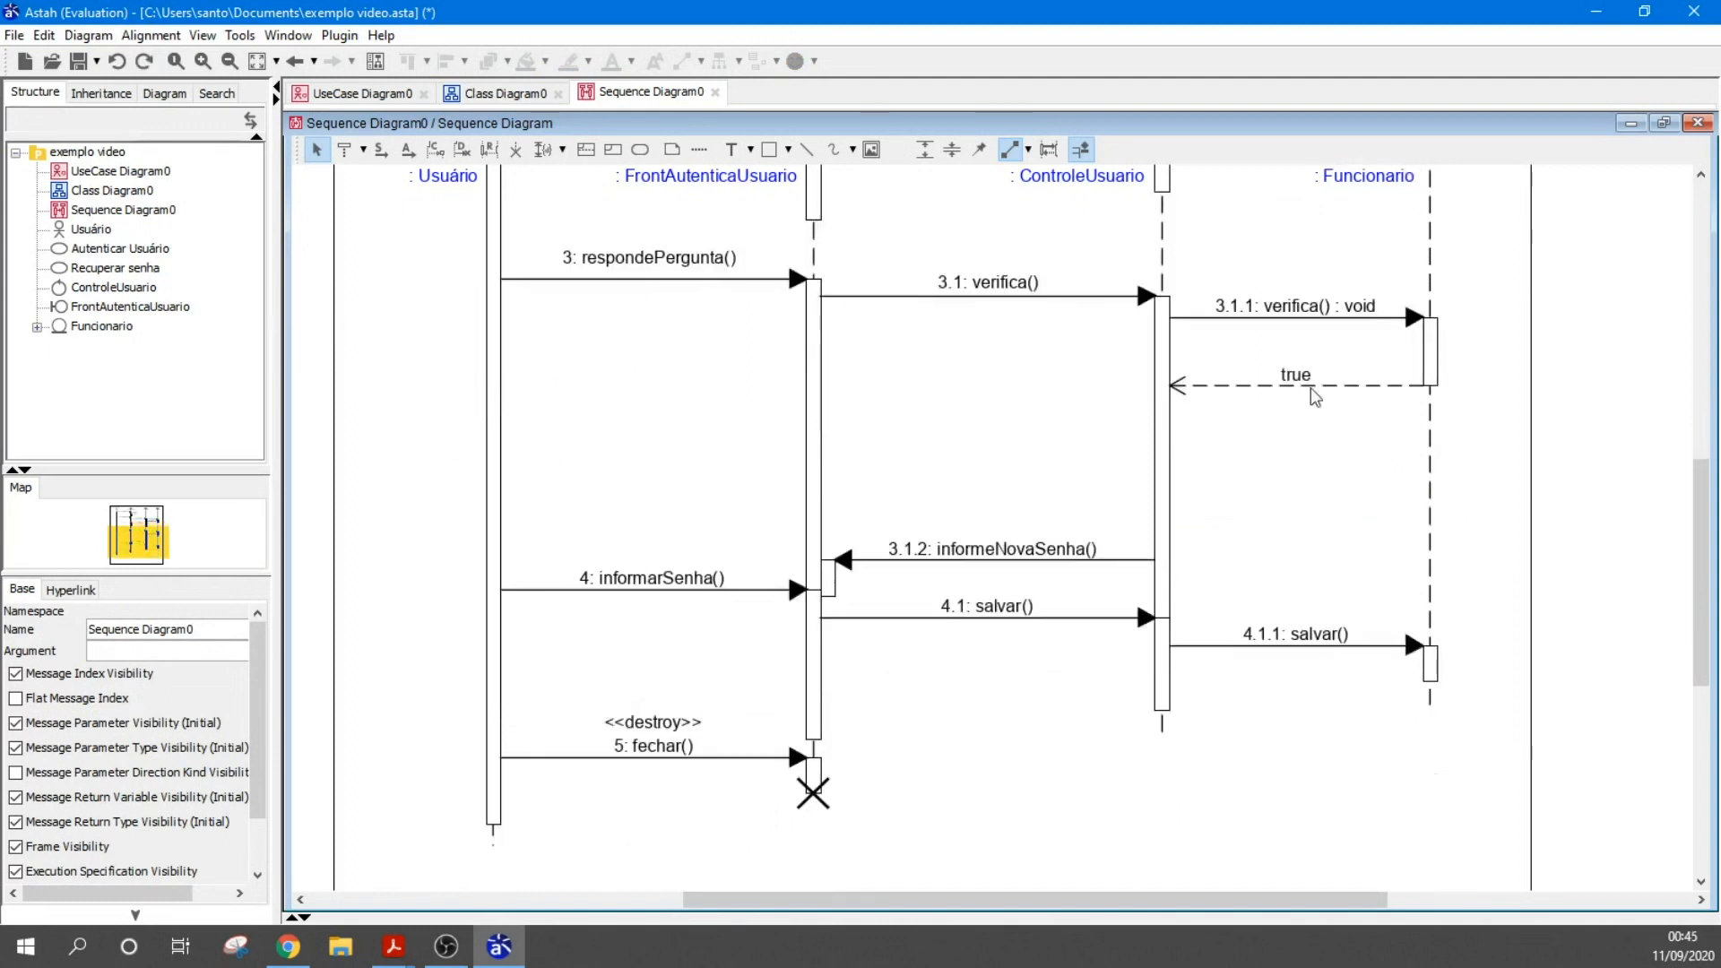
# Move the true reply and the salvar message from FrontAutenticaUsuario to ControleUsuario slightly lower
pyautogui.moveTo(1345, 386); pyautogui.dragTo(1294, 394)
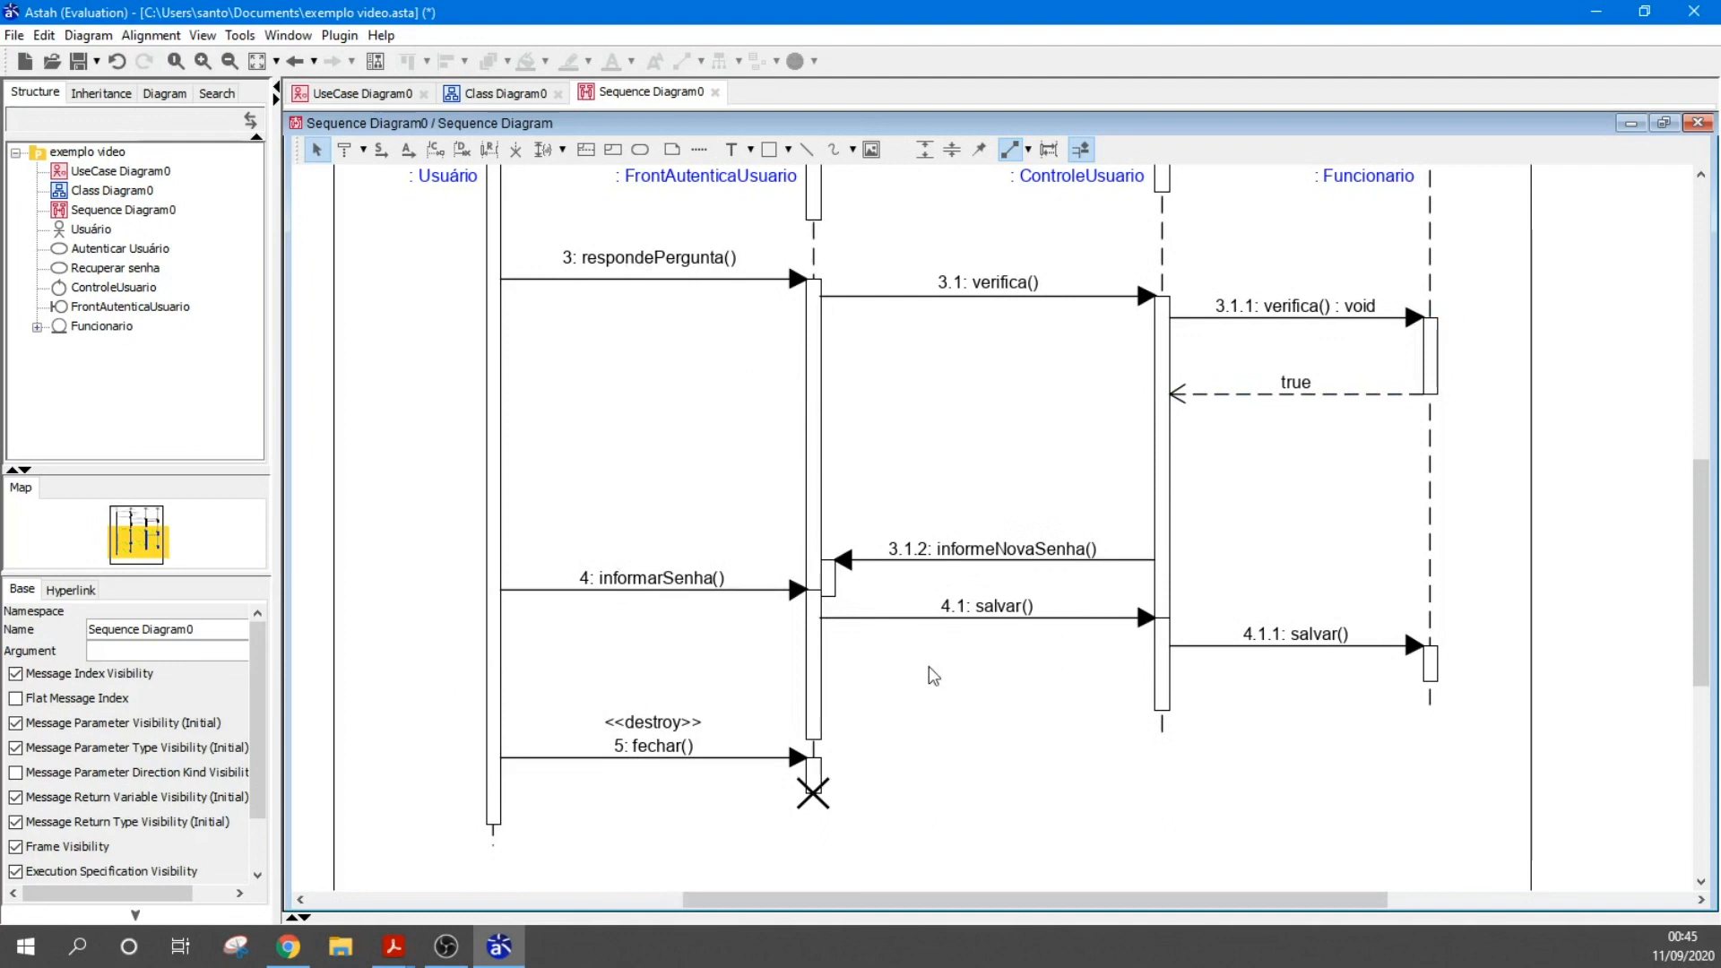
pyautogui.moveTo(892, 627); pyautogui.dragTo(895, 651)
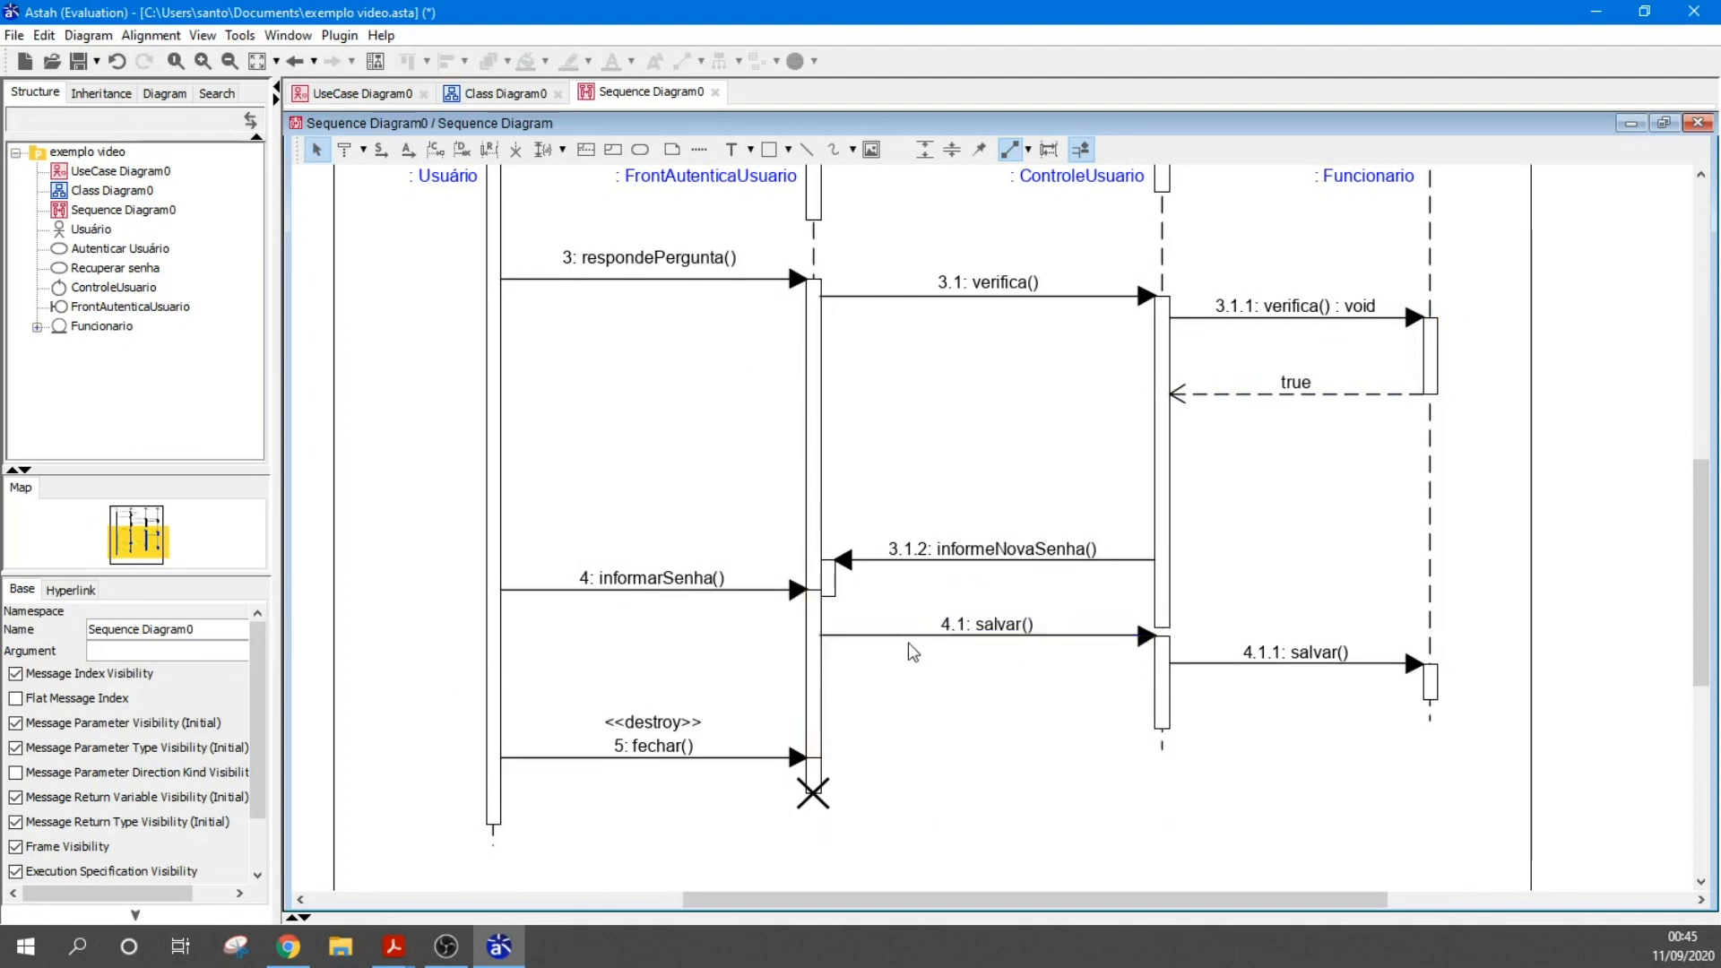
pyautogui.click(907, 667)
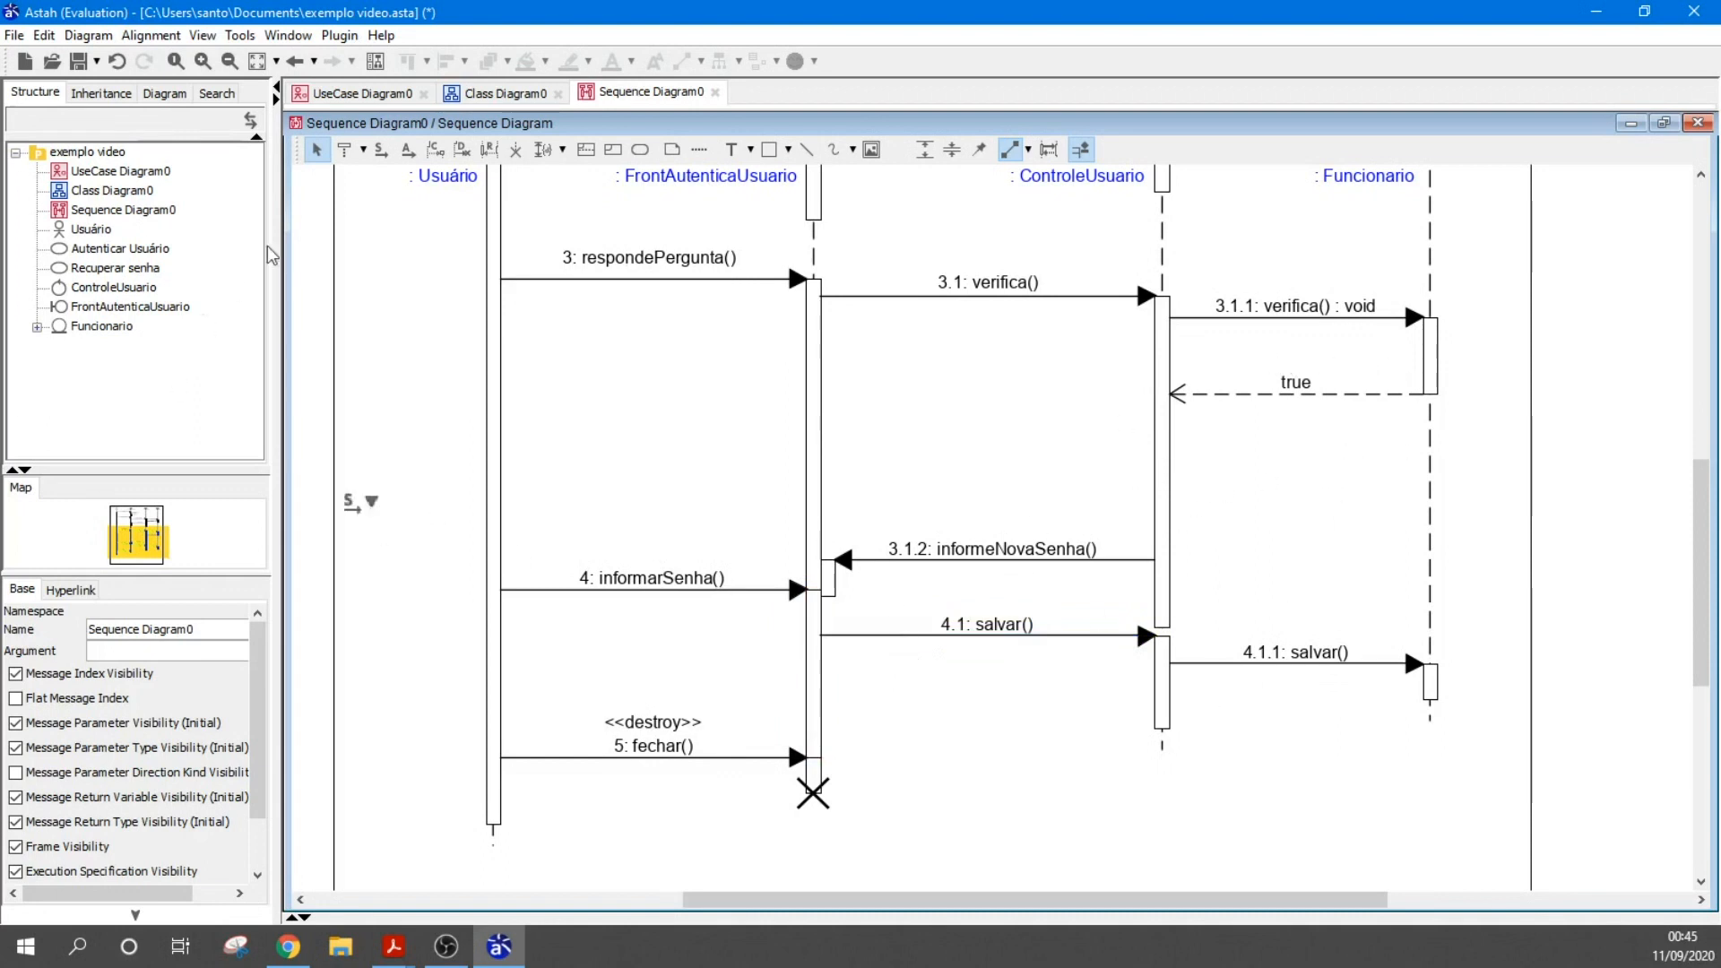
# Draw a combined fragment with operator alt across all four lifelines, enclosing informeNovaSenha, informarSenha and both salvar messages
pyautogui.click(587, 152)
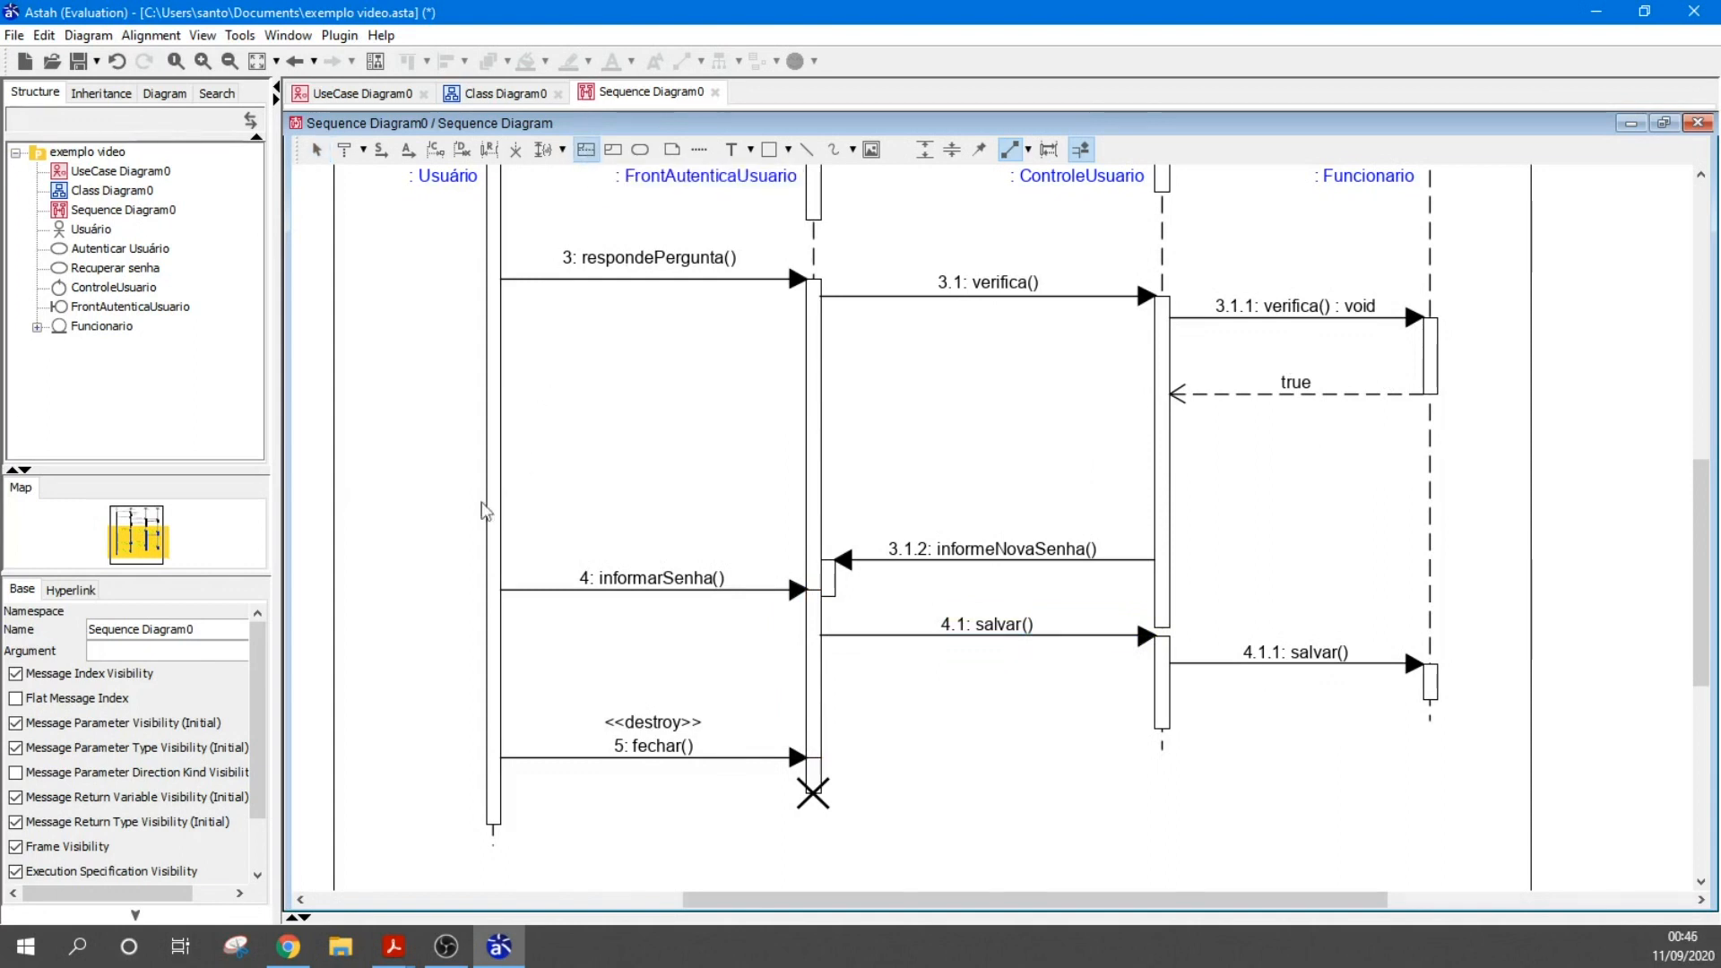
pyautogui.moveTo(449, 469); pyautogui.dragTo(1483, 708)
pyautogui.moveTo(554, 505); pyautogui.dragTo(569, 495)
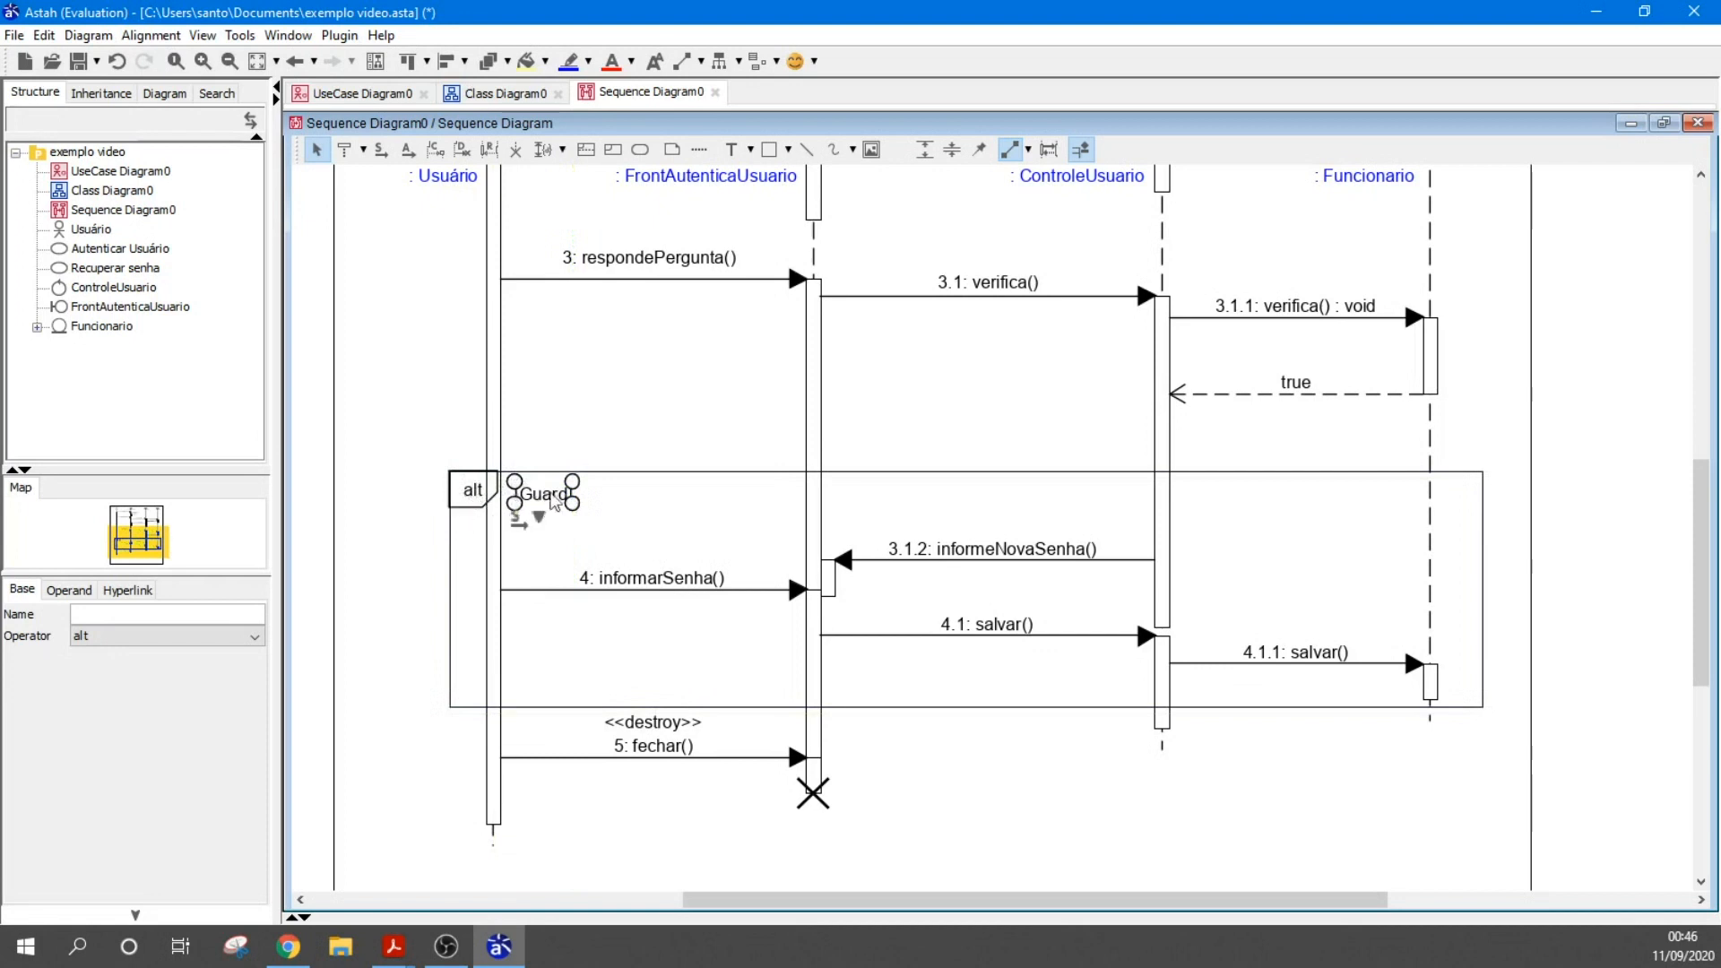
pyautogui.click(541, 500)
pyautogui.moveTo(537, 493); pyautogui.dragTo(548, 509)
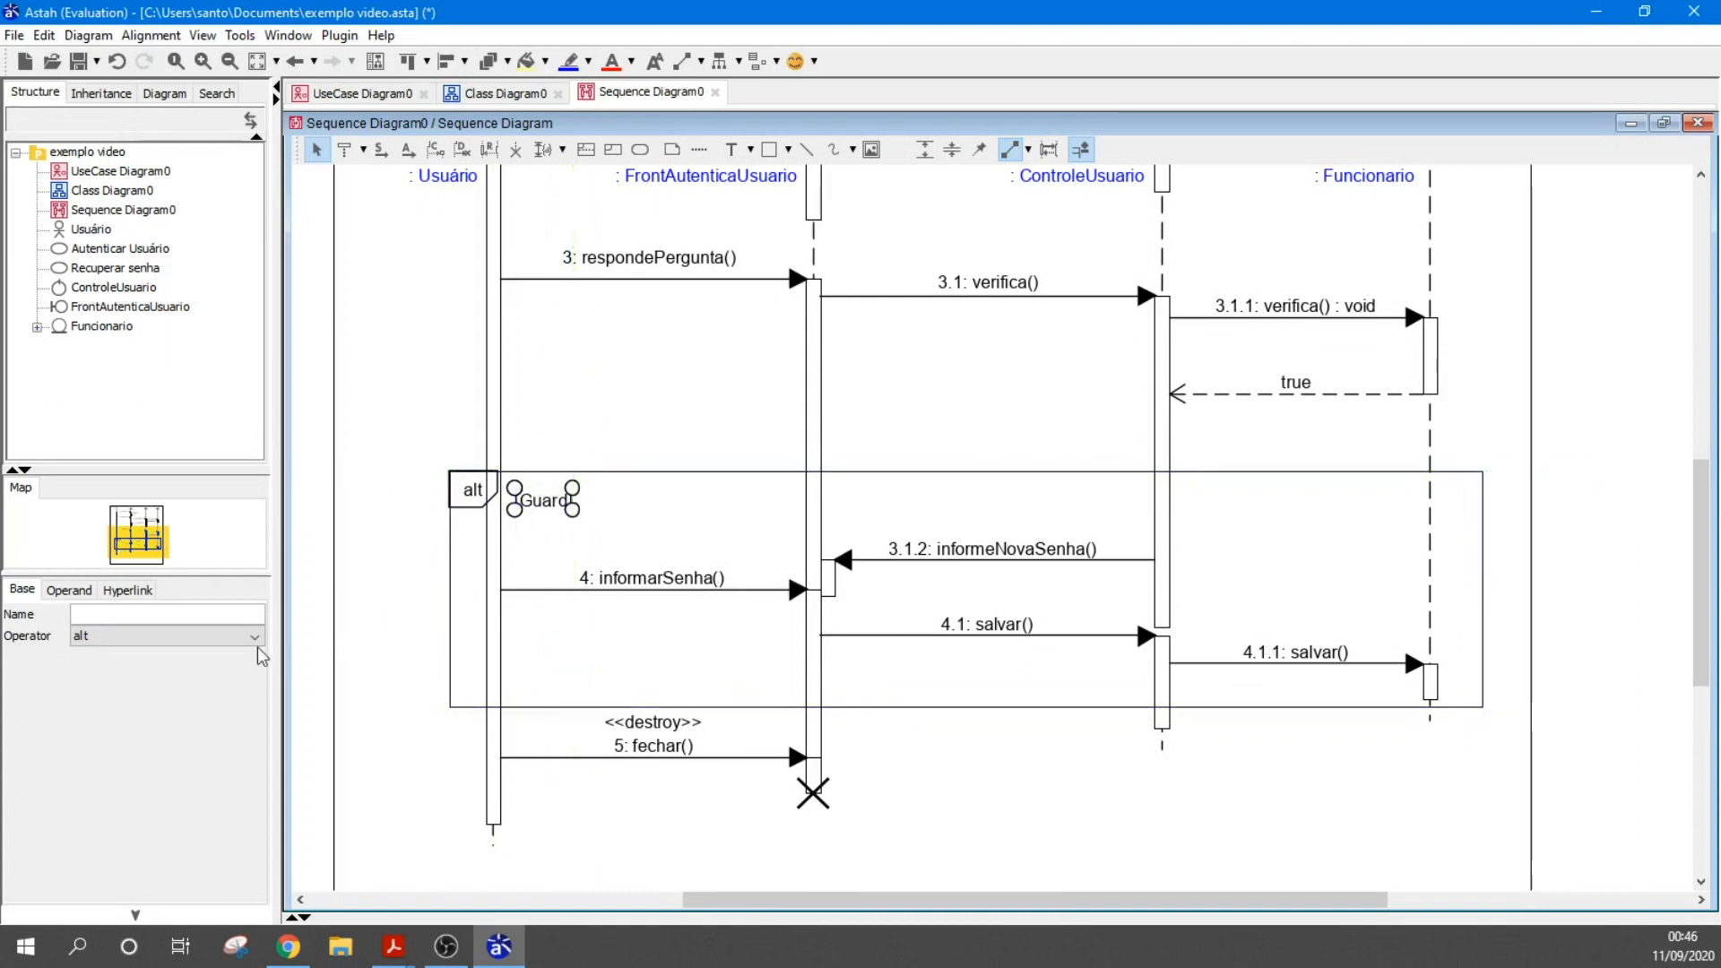
pyautogui.click(103, 635)
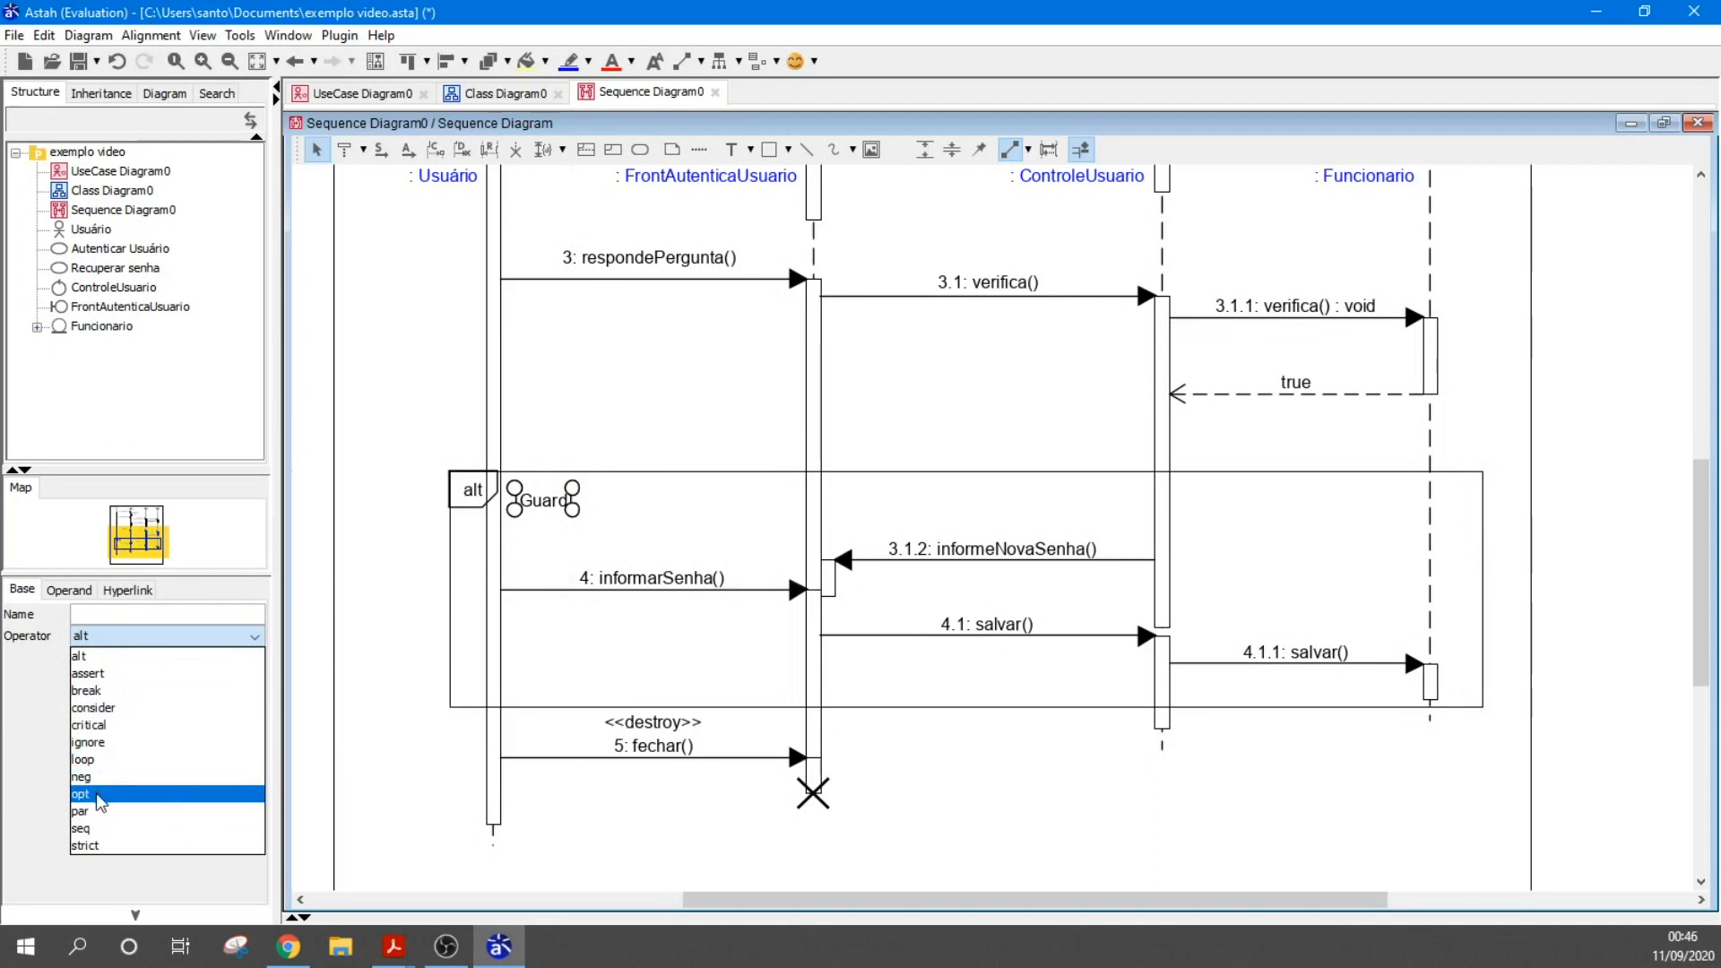
pyautogui.click(100, 657)
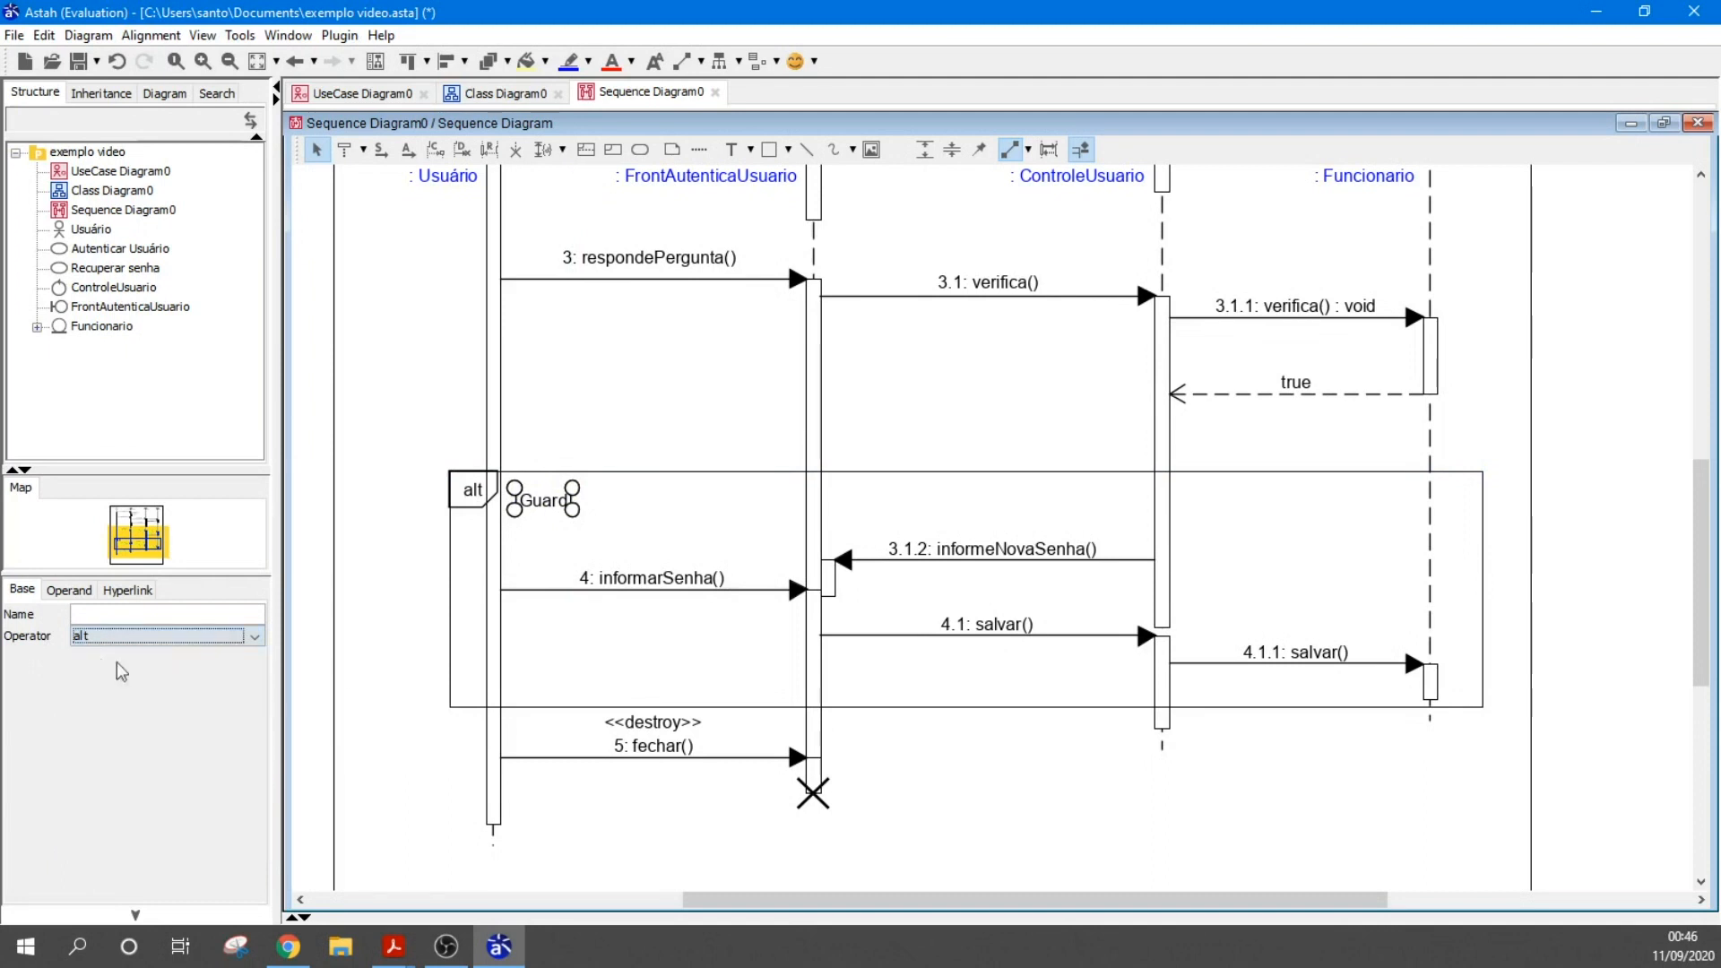
# Set the guard of the alt fragment to true
pyautogui.doubleClick(553, 502)
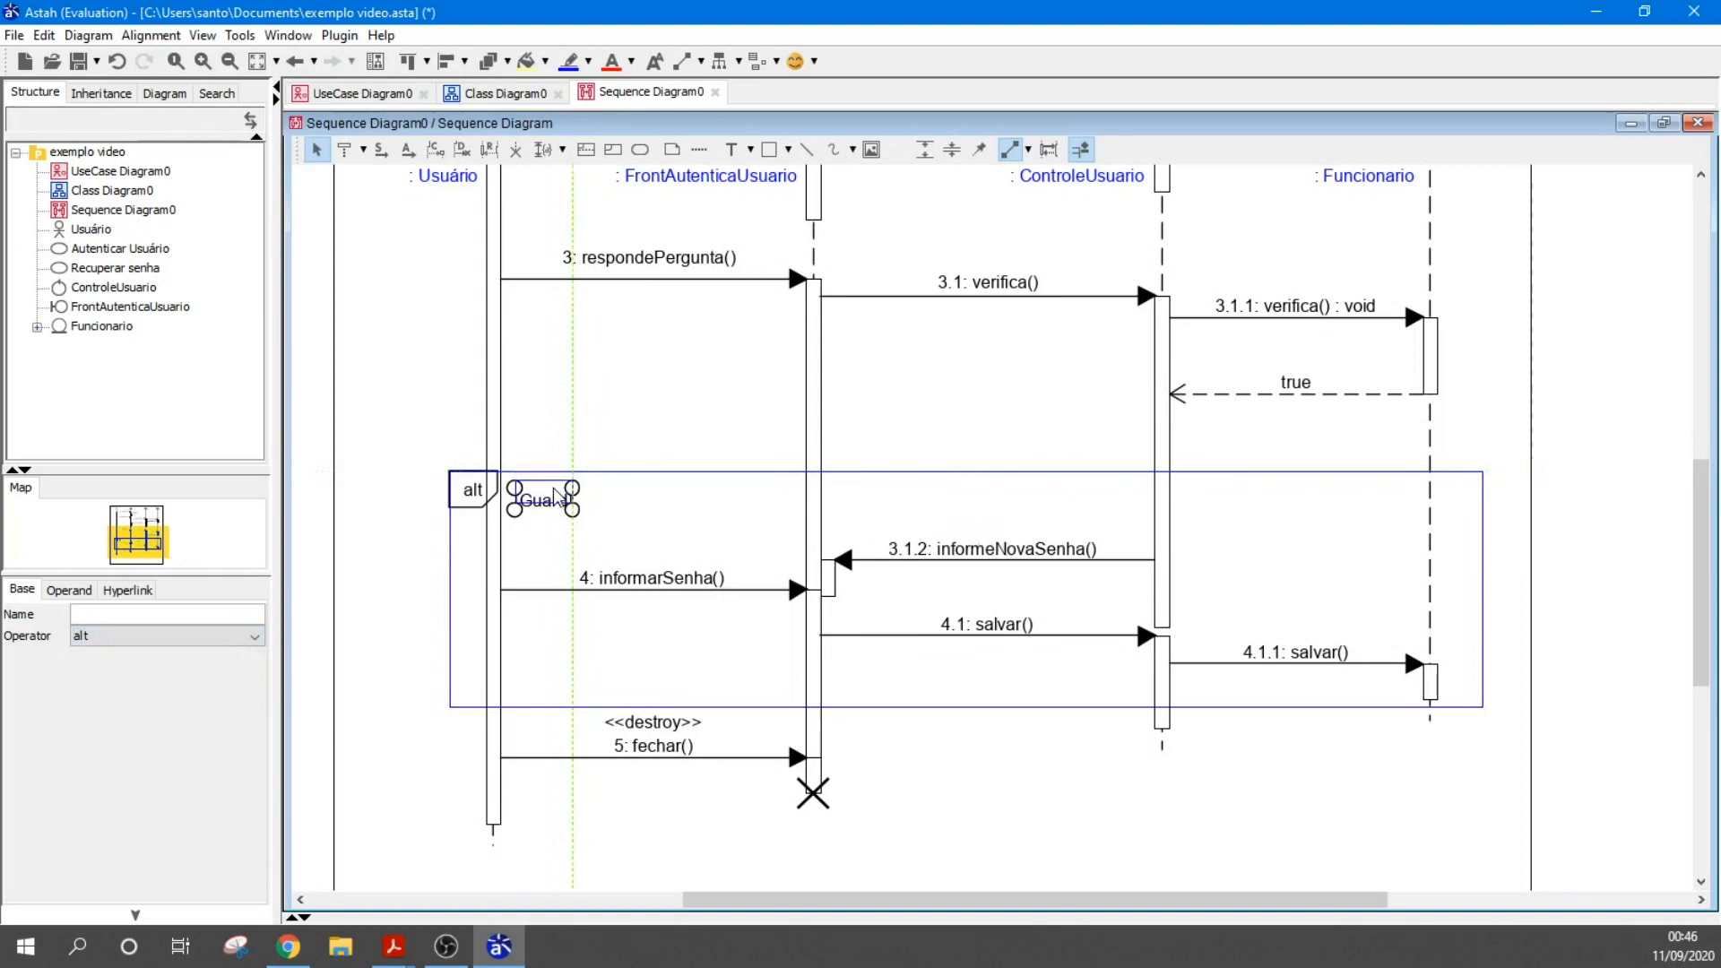
pyautogui.write('tru')
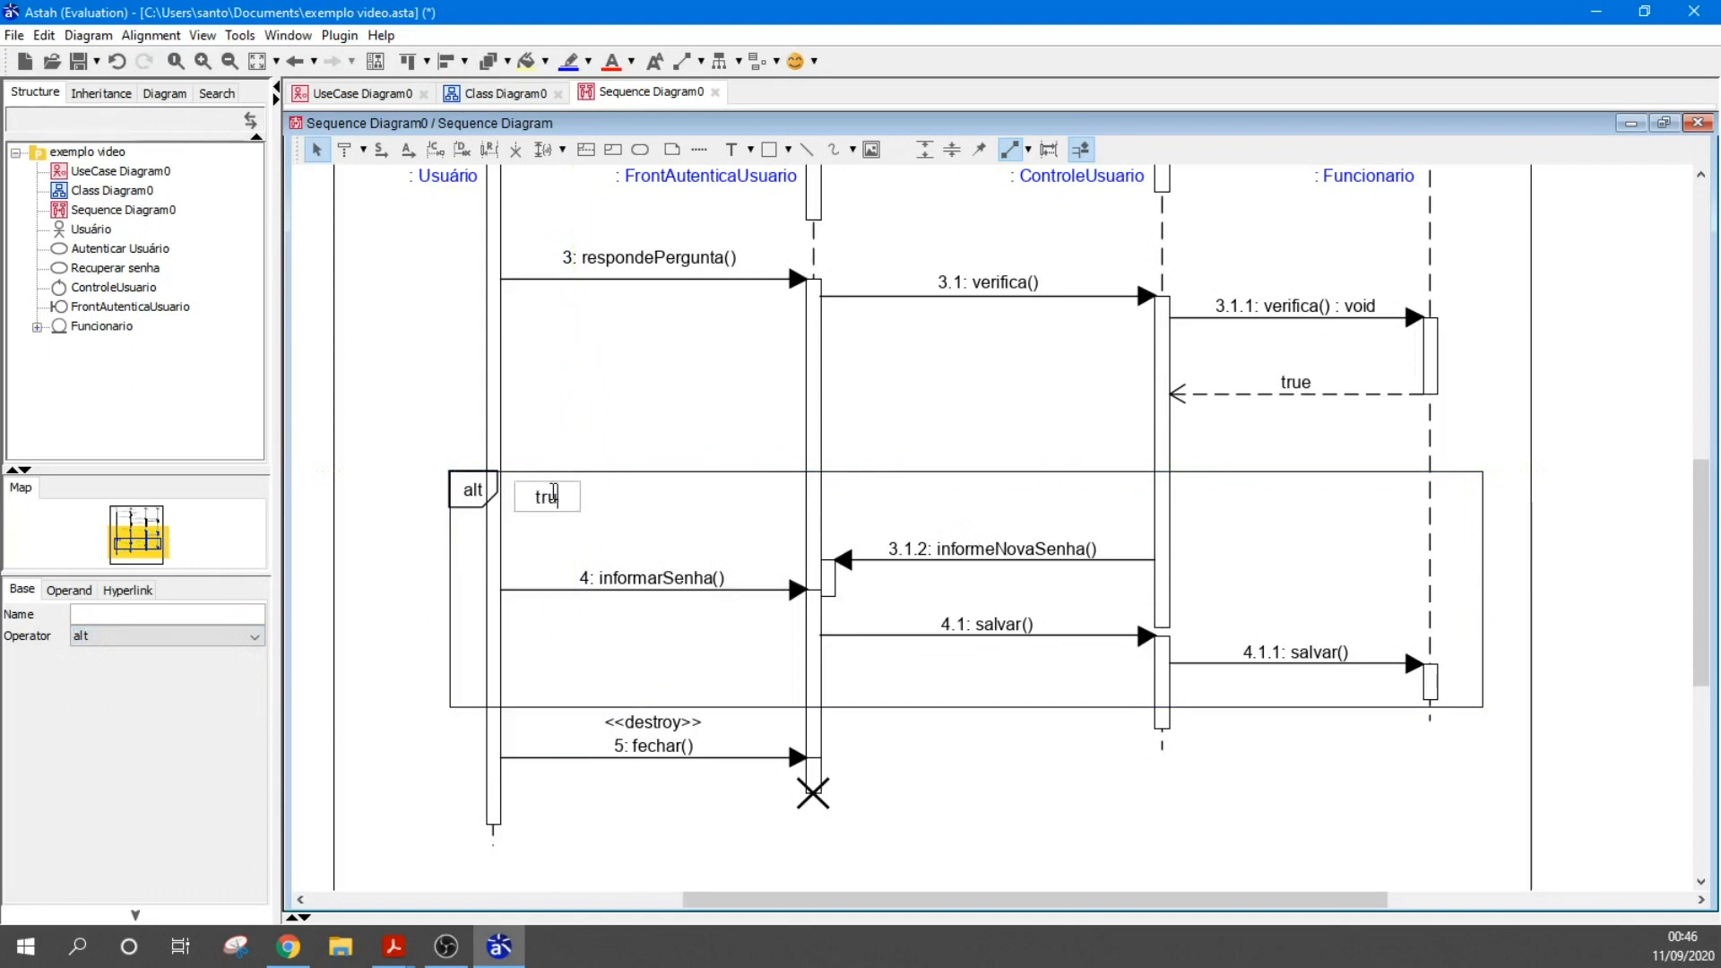
pyautogui.write('e')
pyautogui.click(1195, 769)
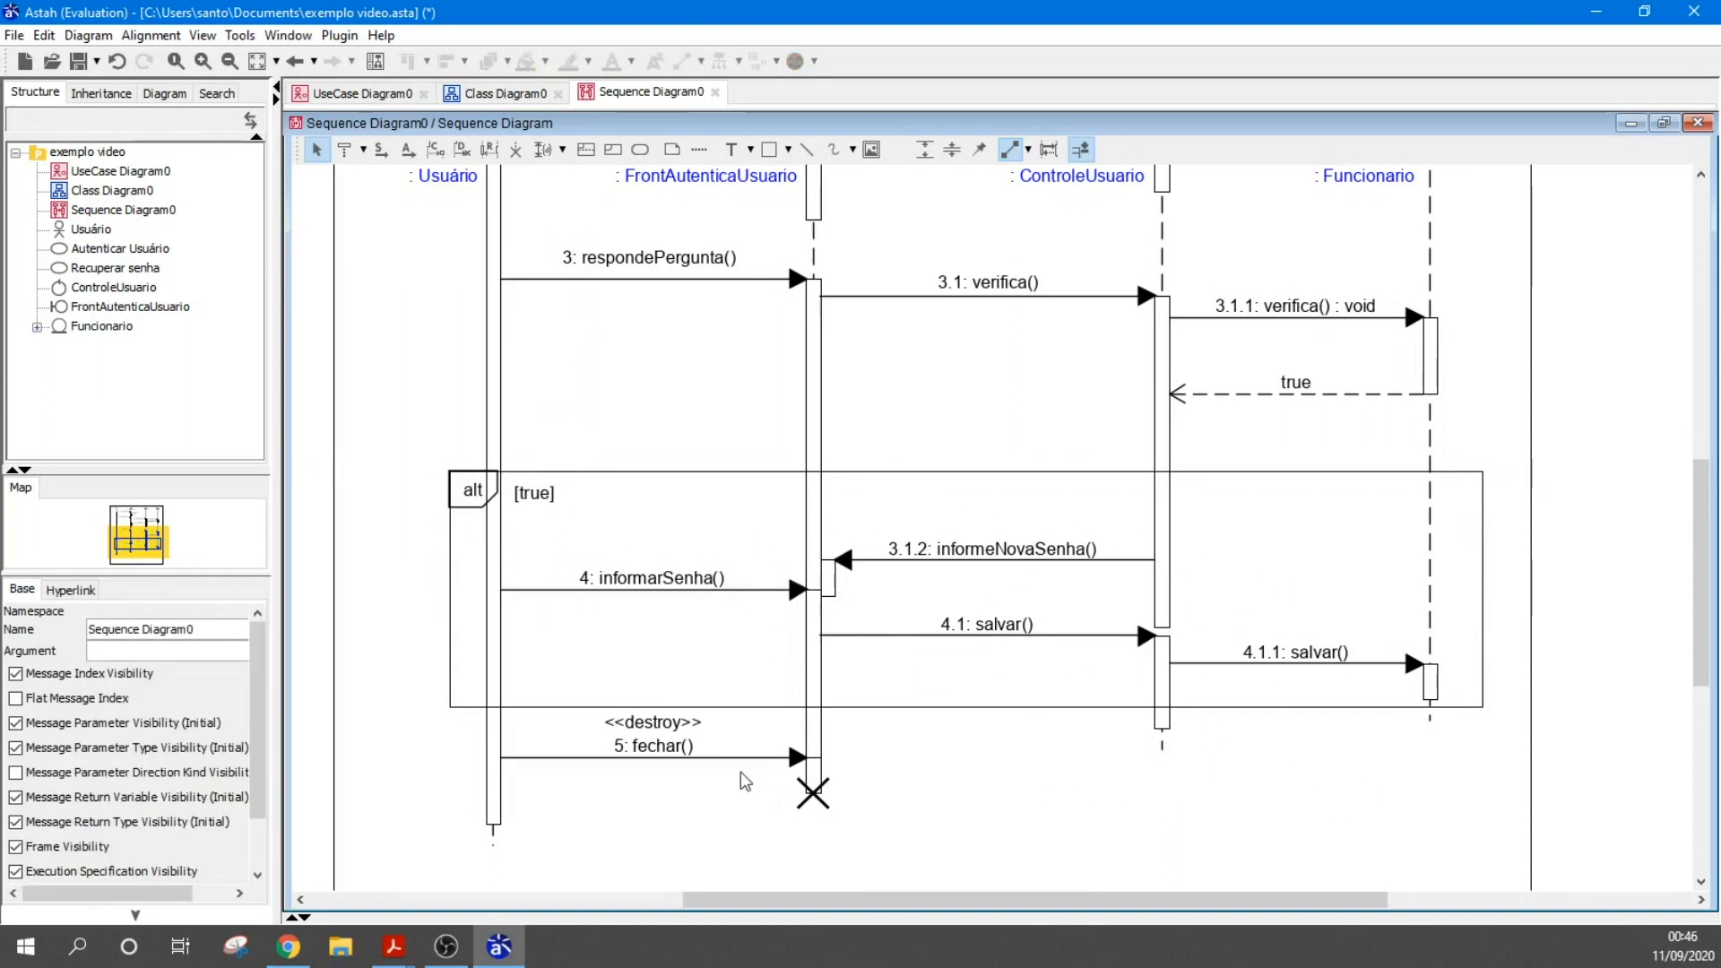
# Move the fechar destroy message well below the alt fragment, leaving free space between them
pyautogui.moveTo(742, 766); pyautogui.dragTo(737, 817)
pyautogui.scroll(-3, 968, 764)
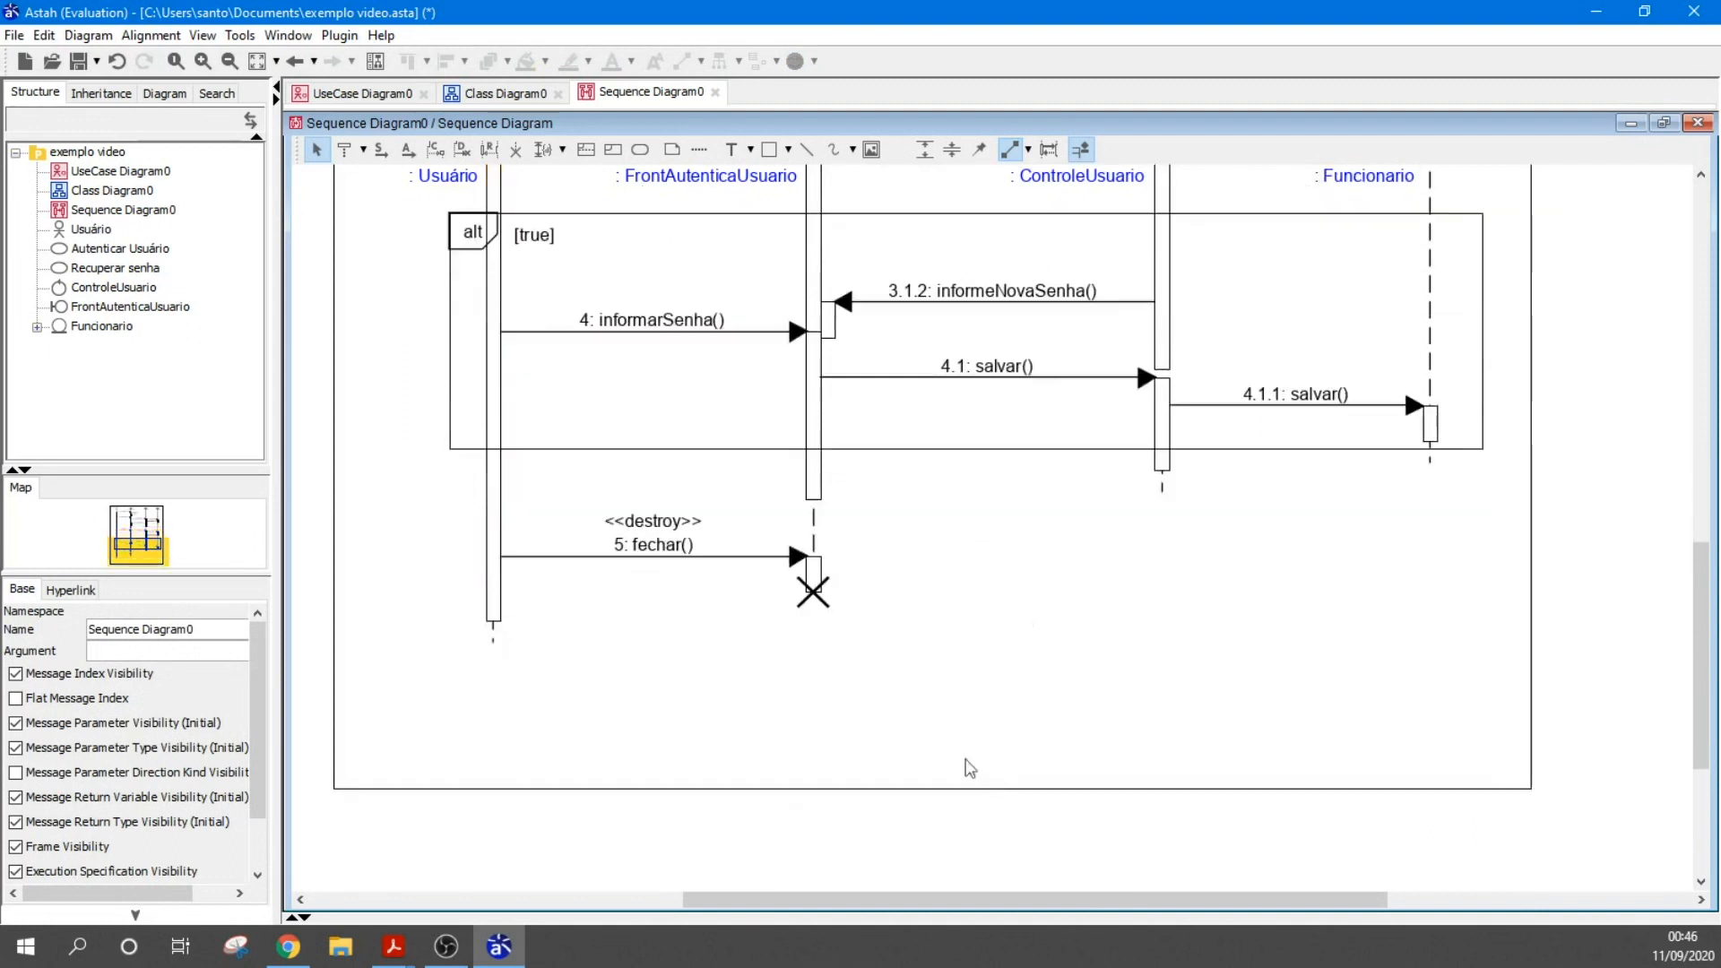
pyautogui.moveTo(733, 560); pyautogui.dragTo(753, 728)
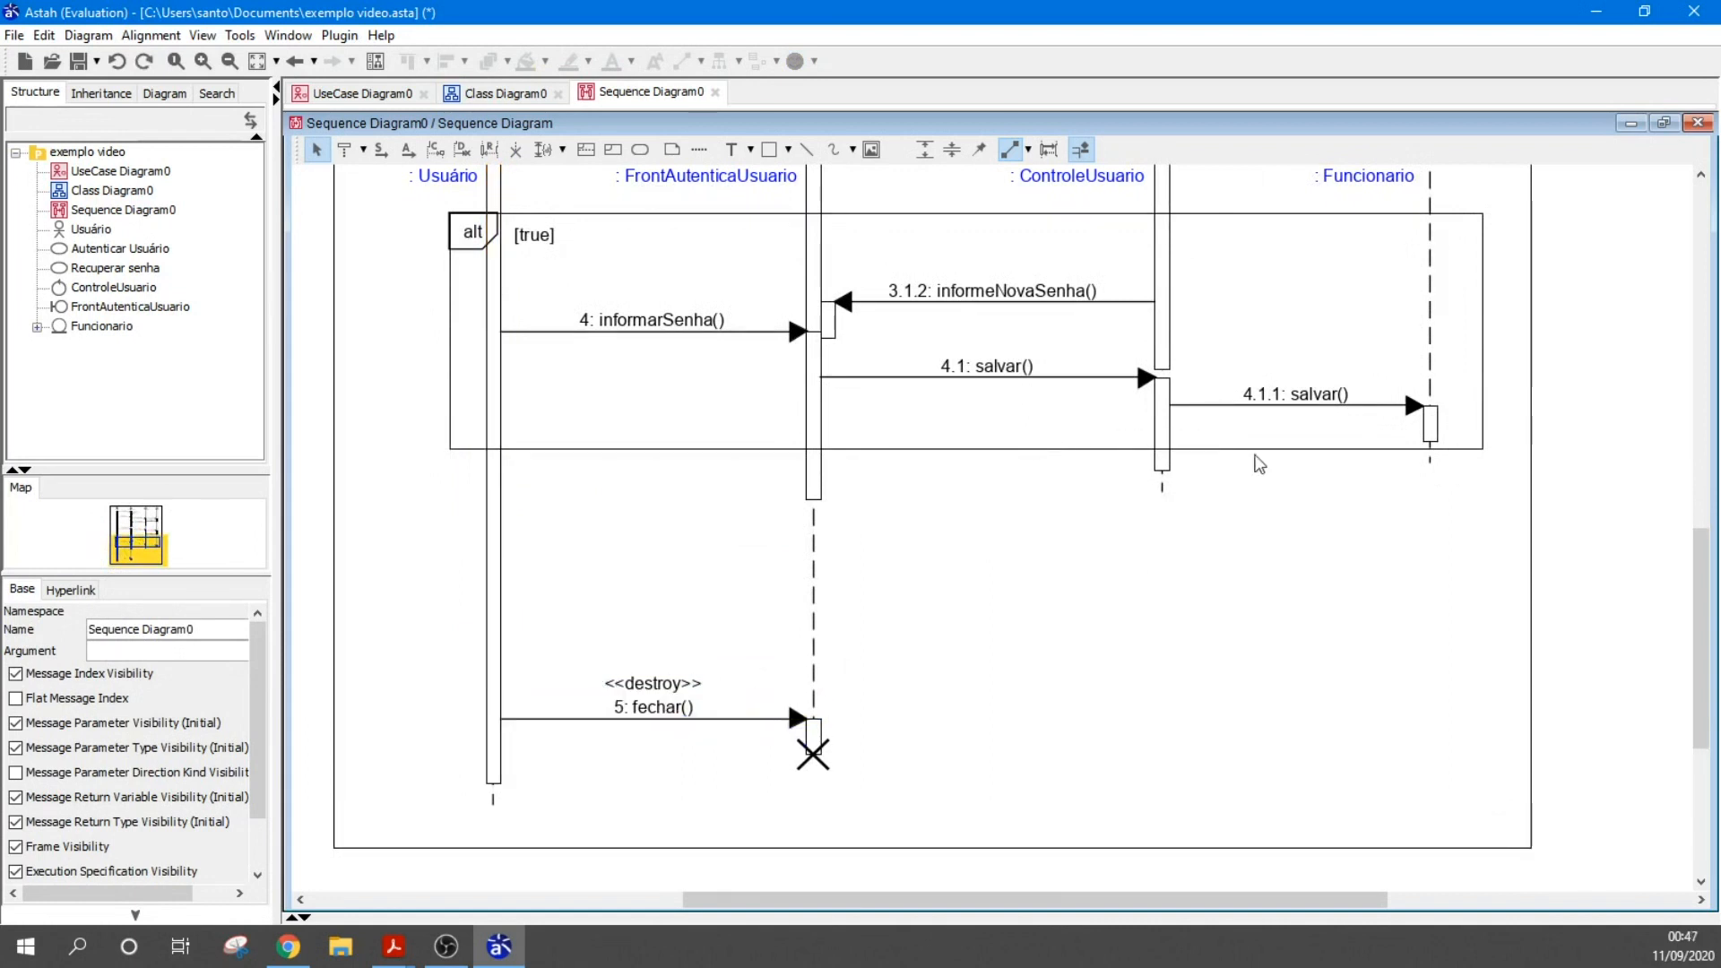
# Add a second operand to the alt fragment and extend the fragment down to just above the fechar message
pyautogui.click(1260, 450)
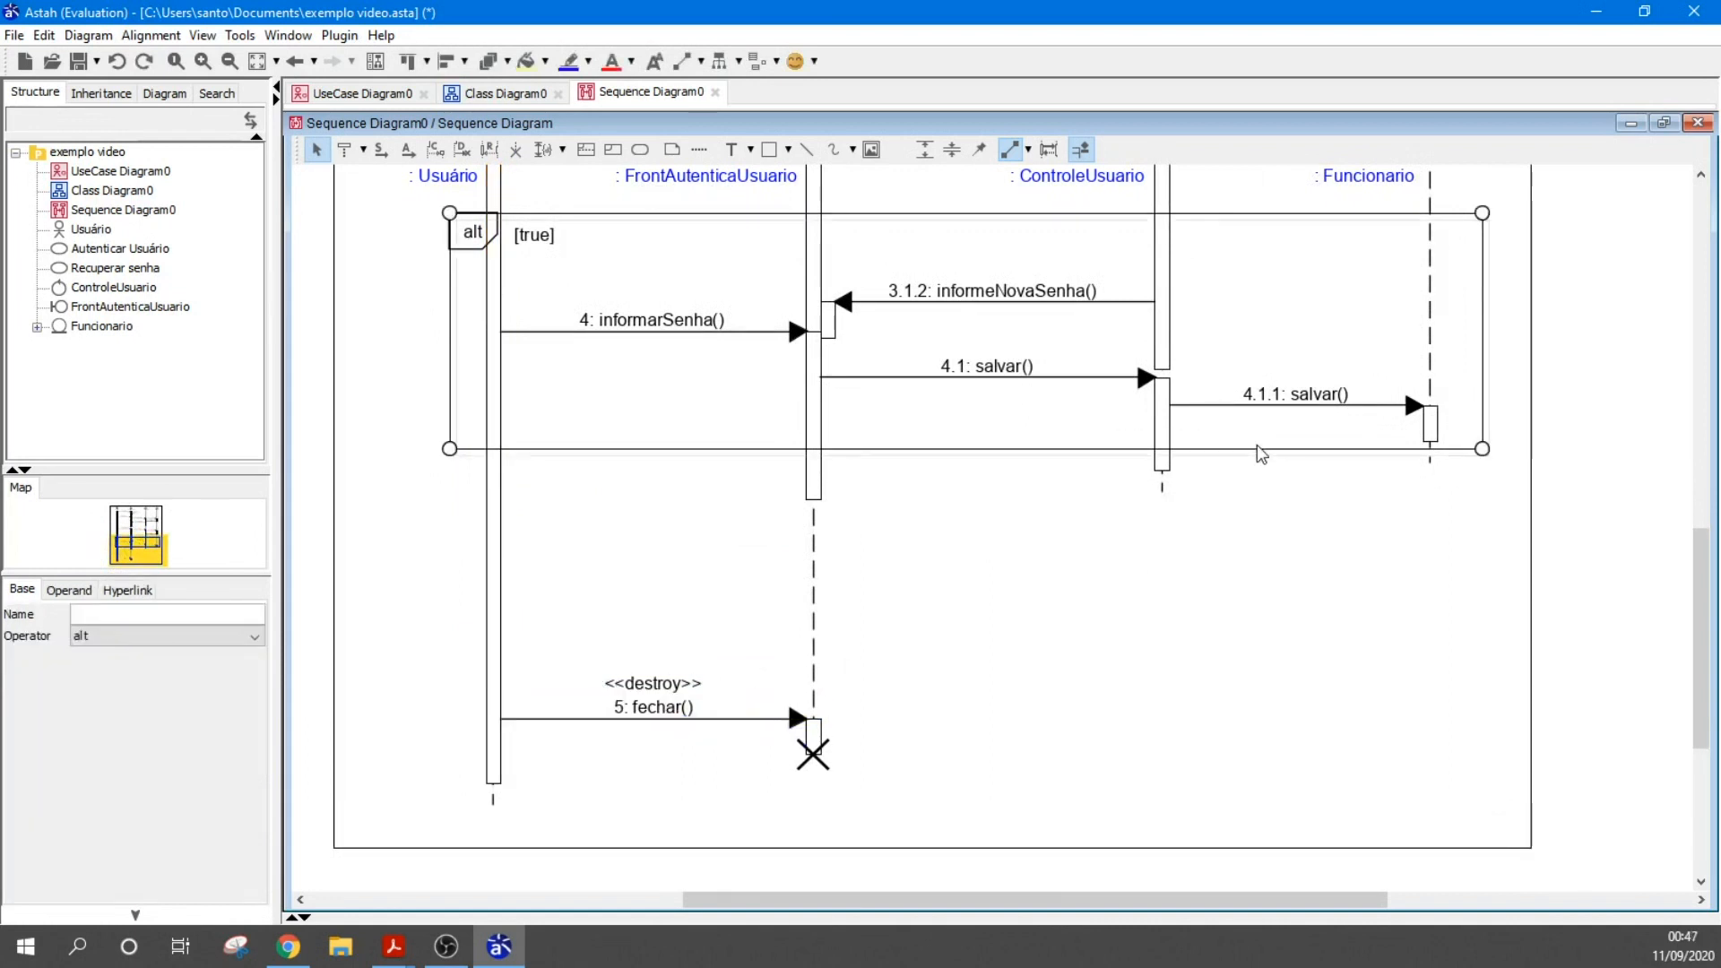
pyautogui.rightClick(1260, 451)
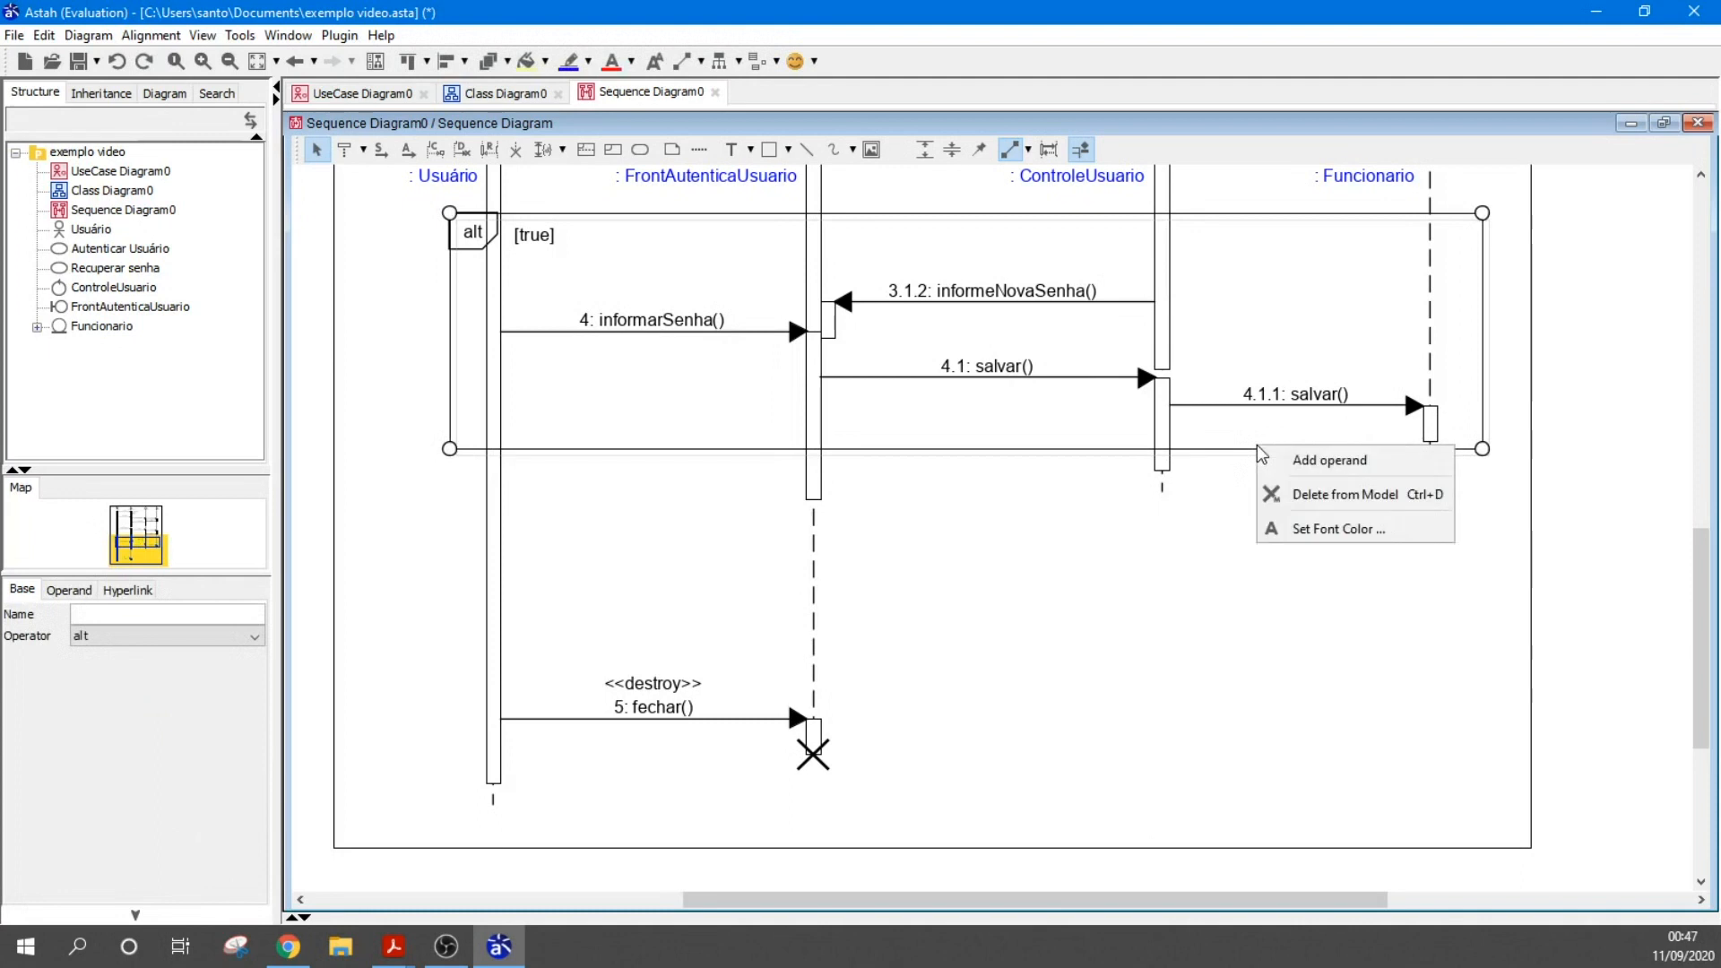
pyautogui.click(1400, 468)
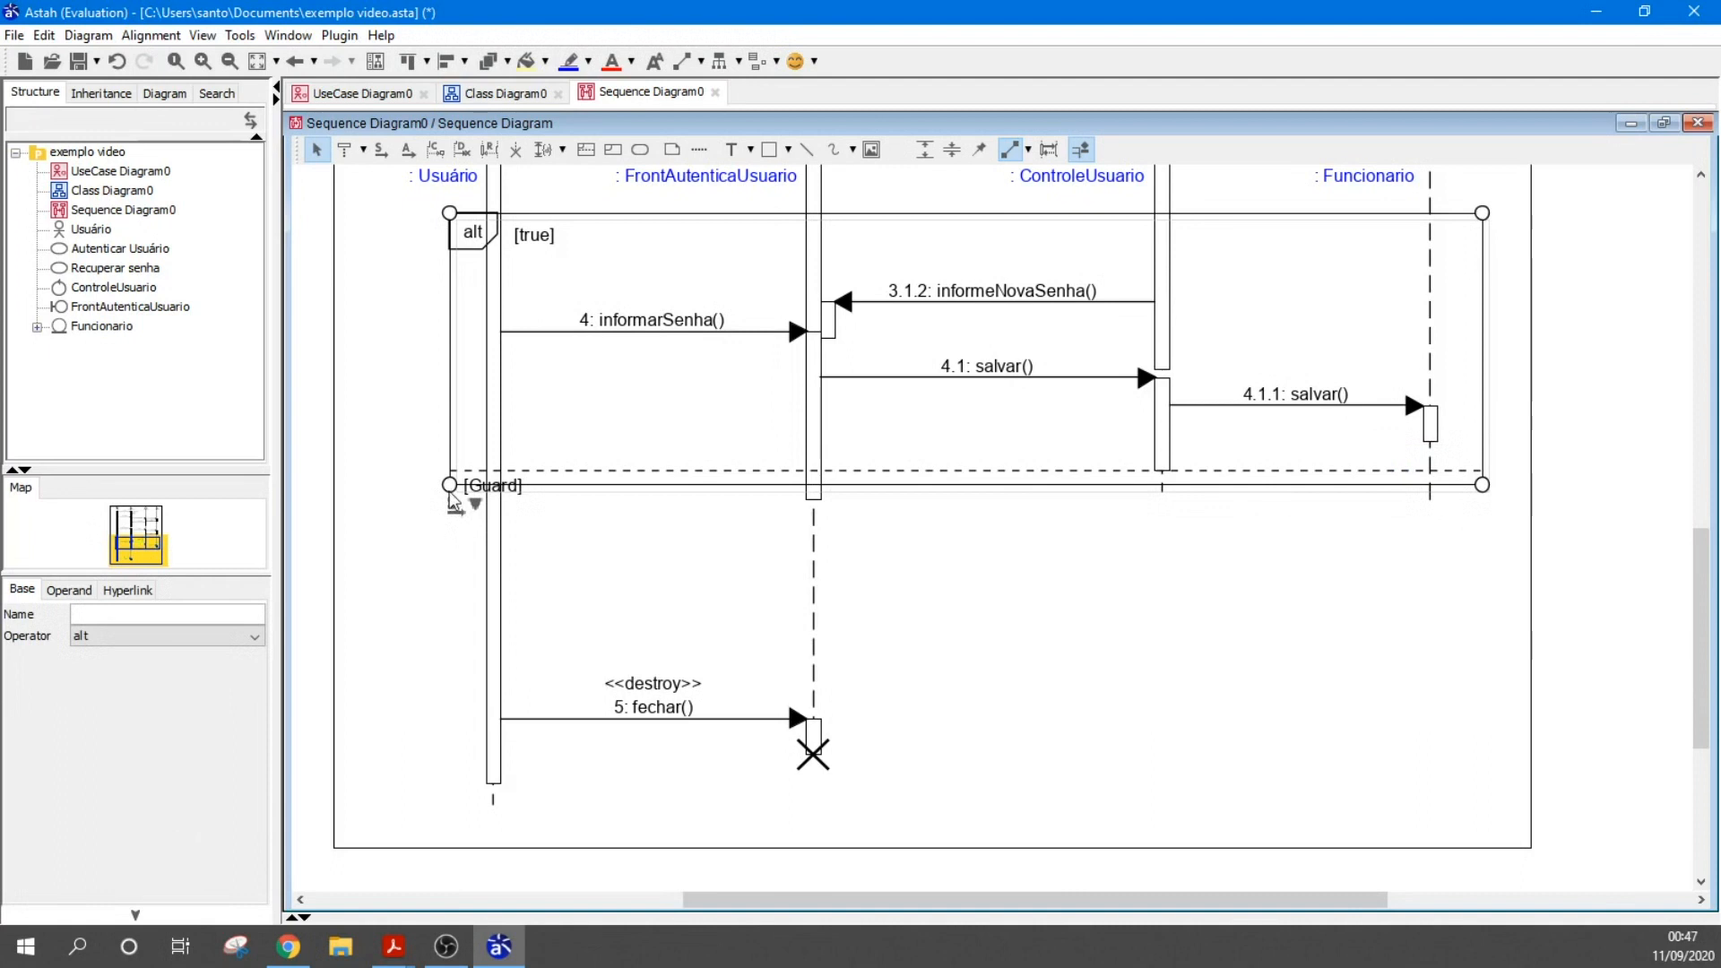
pyautogui.moveTo(450, 496); pyautogui.dragTo(459, 647)
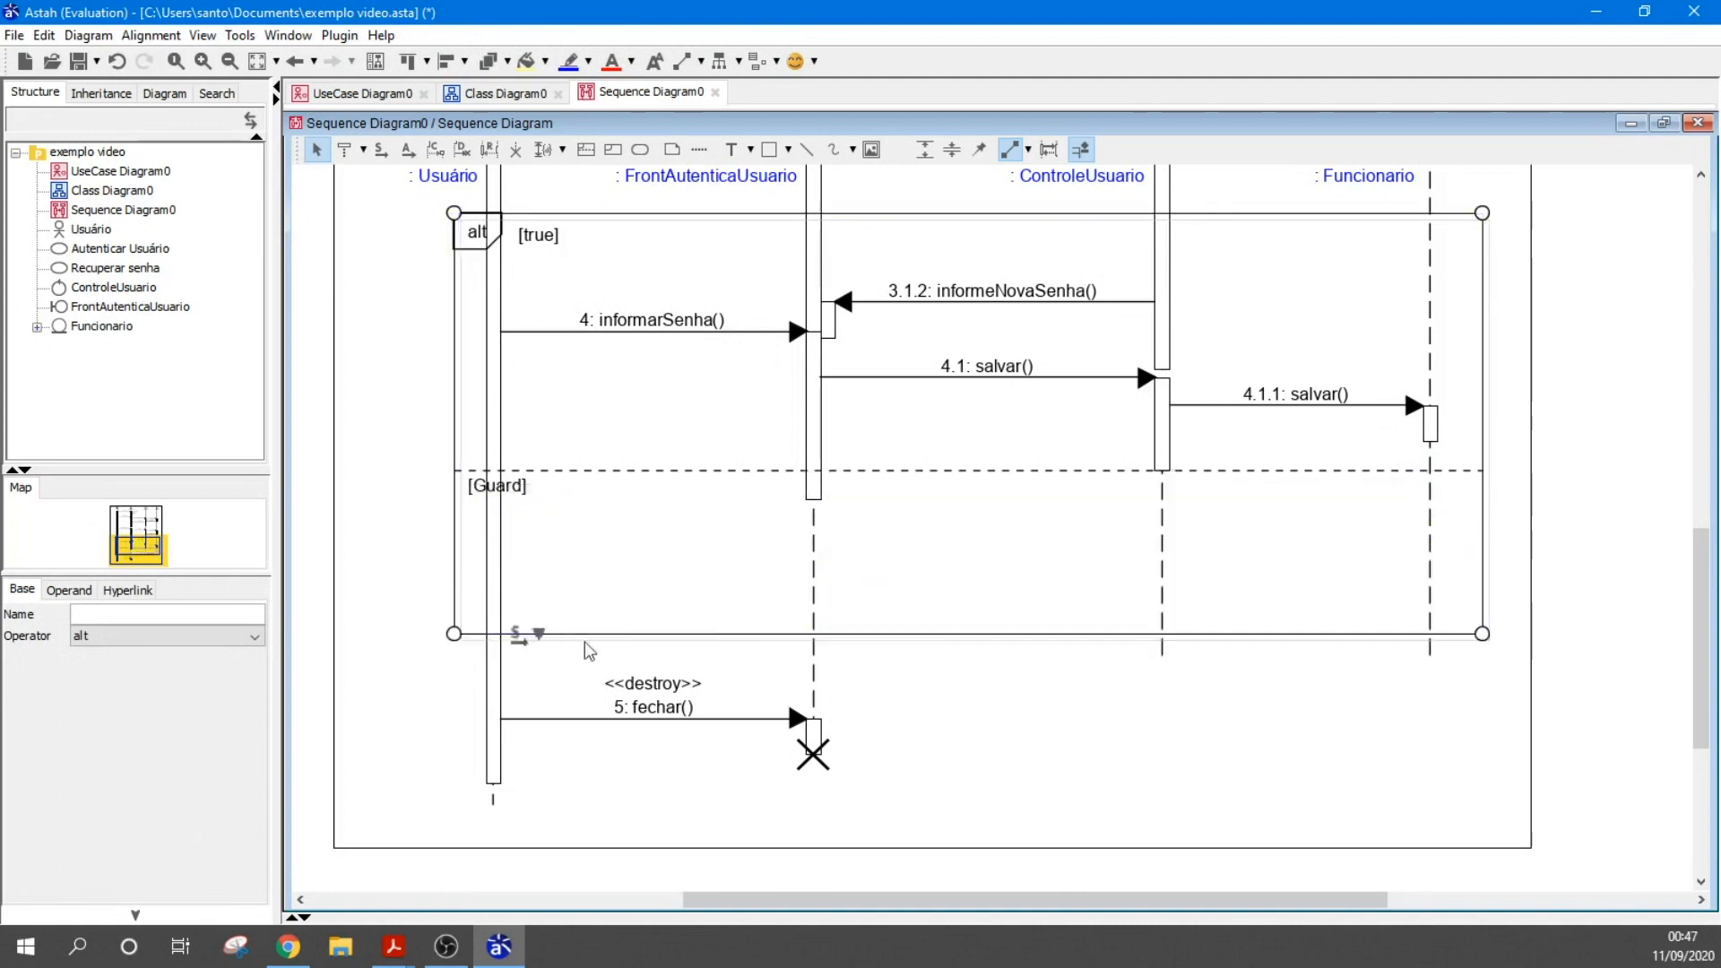
pyautogui.click(539, 487)
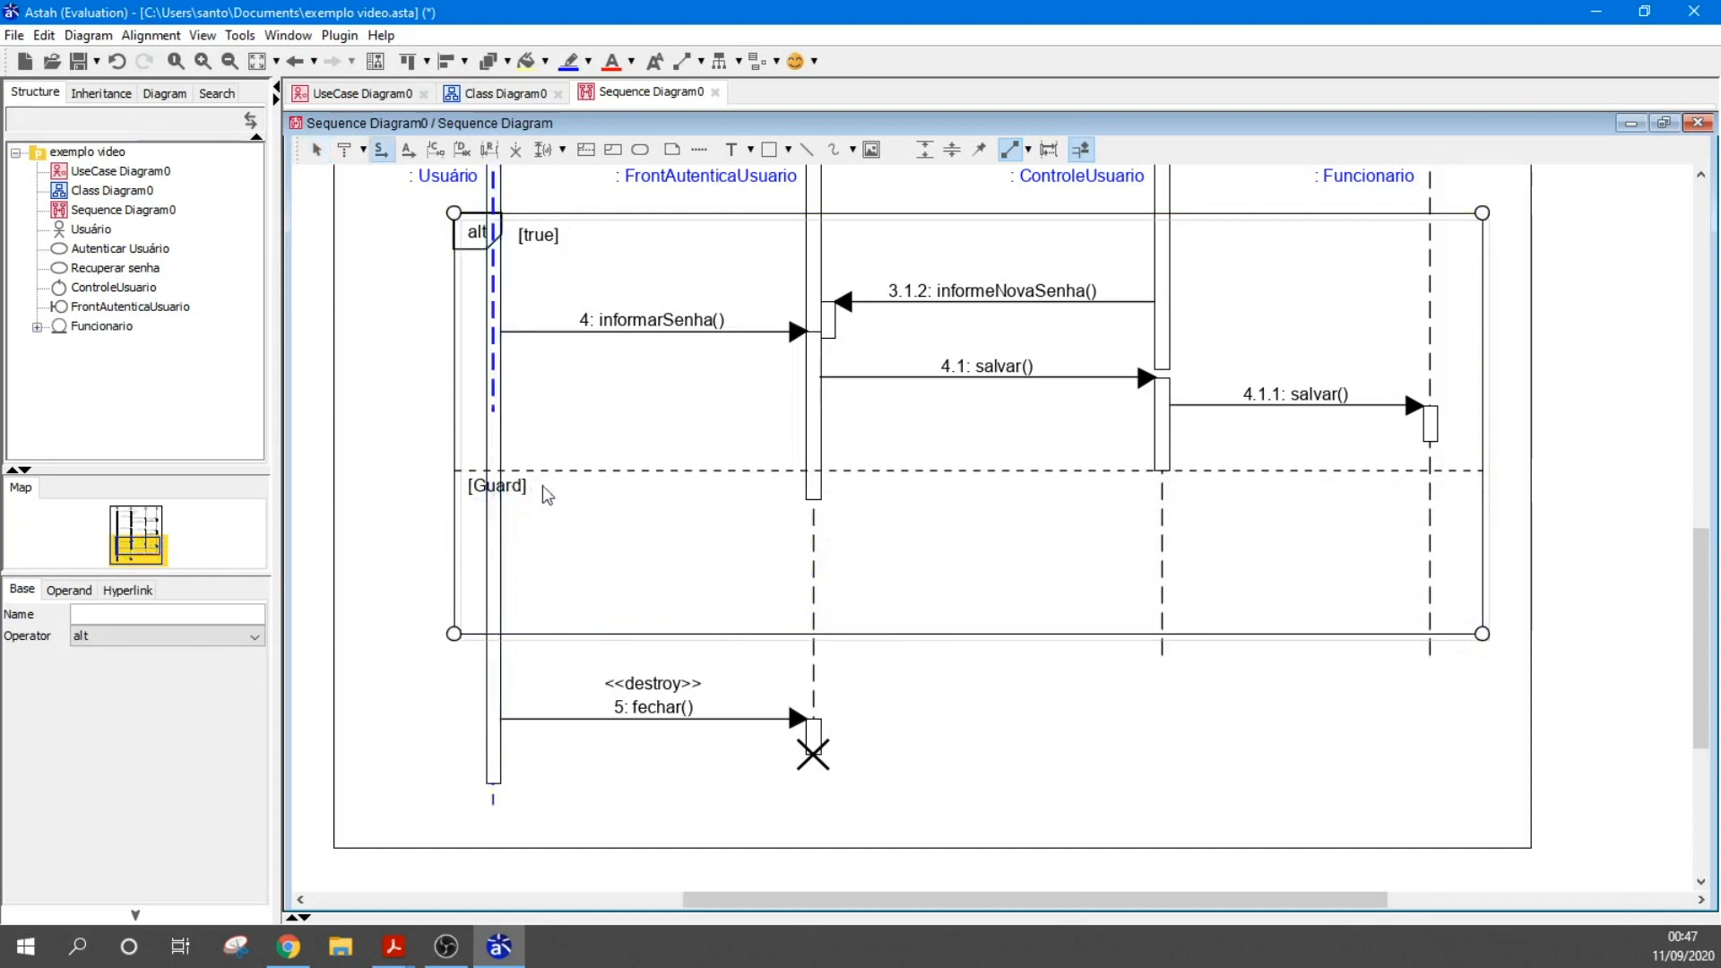
pyautogui.click(537, 486)
pyautogui.press('Escape')
pyautogui.hotkey('ctrl', 'z')
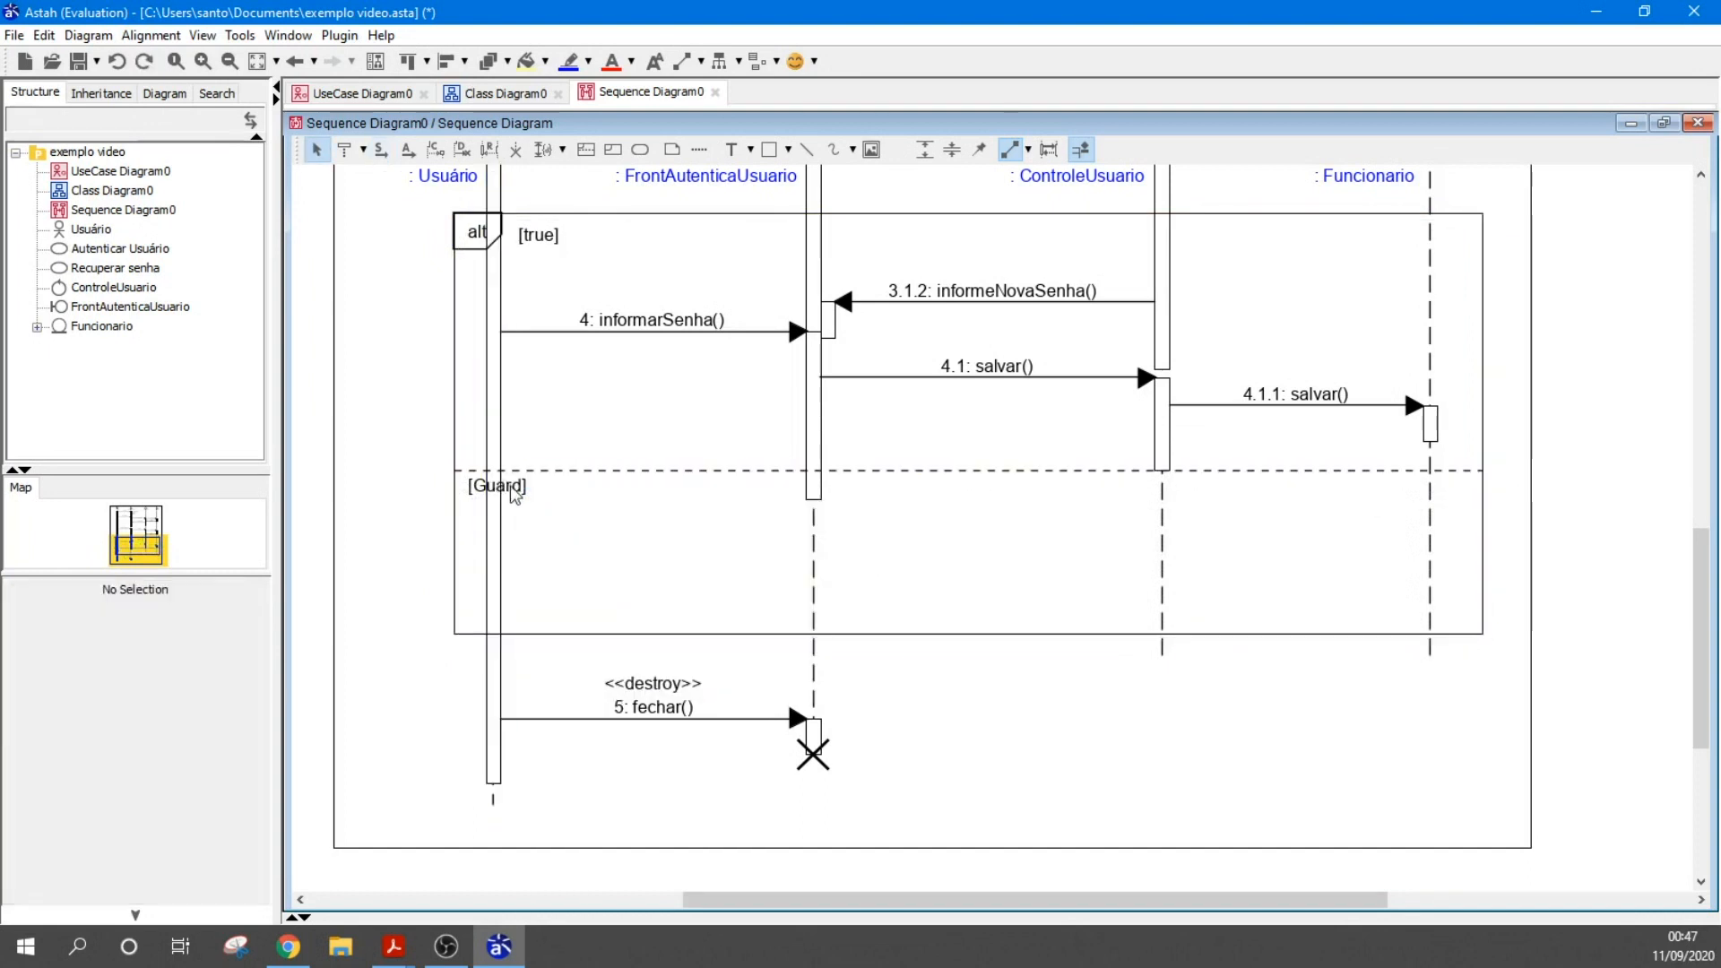
# Move the second operand's guard label clear of the Usuário lifeline and set the guard to false
pyautogui.click(573, 495)
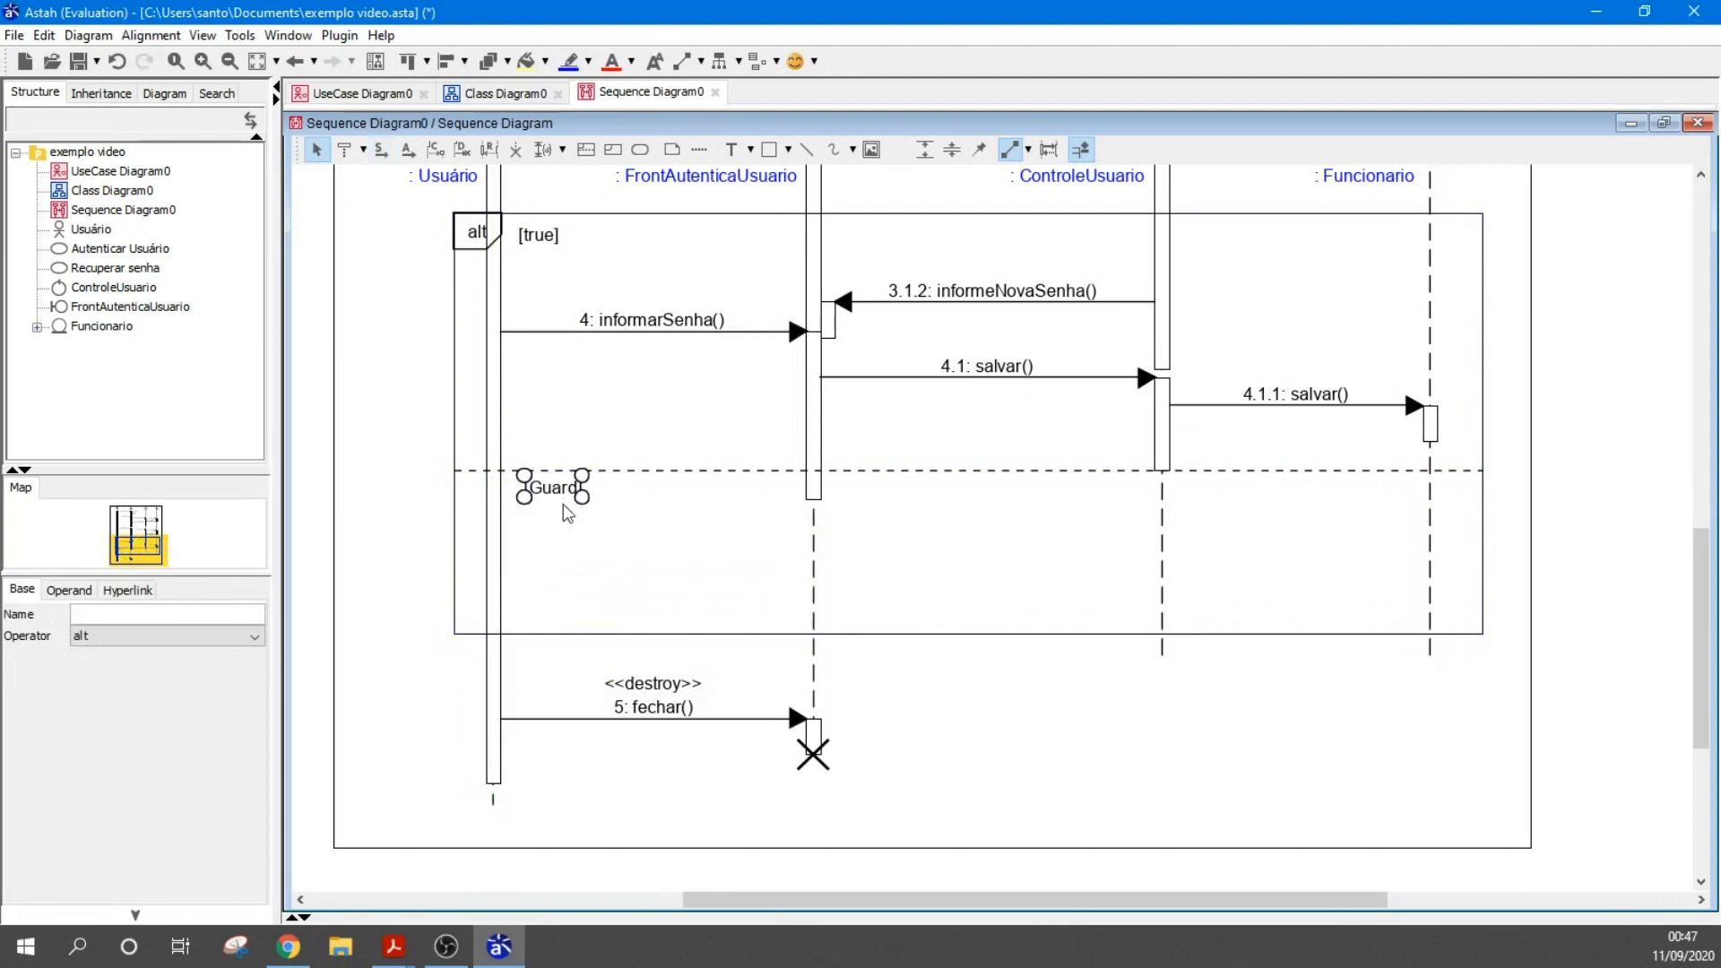
pyautogui.doubleClick(560, 491)
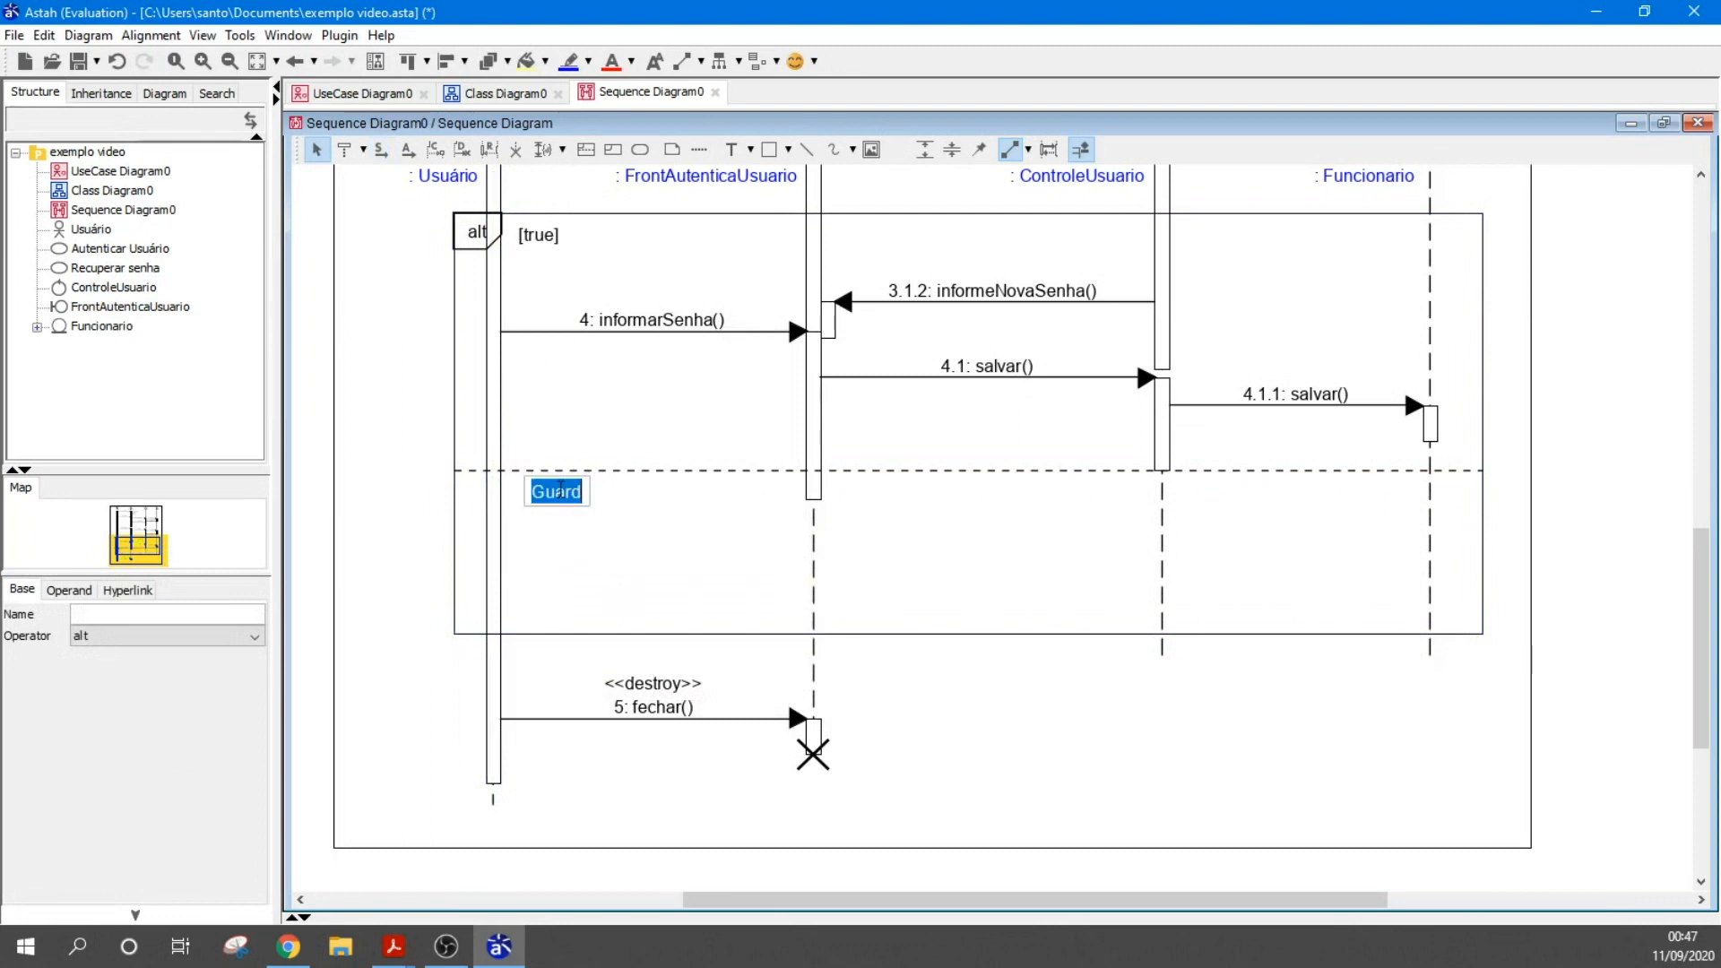
pyautogui.write('t')
pyautogui.write('alse')
pyautogui.click(550, 275)
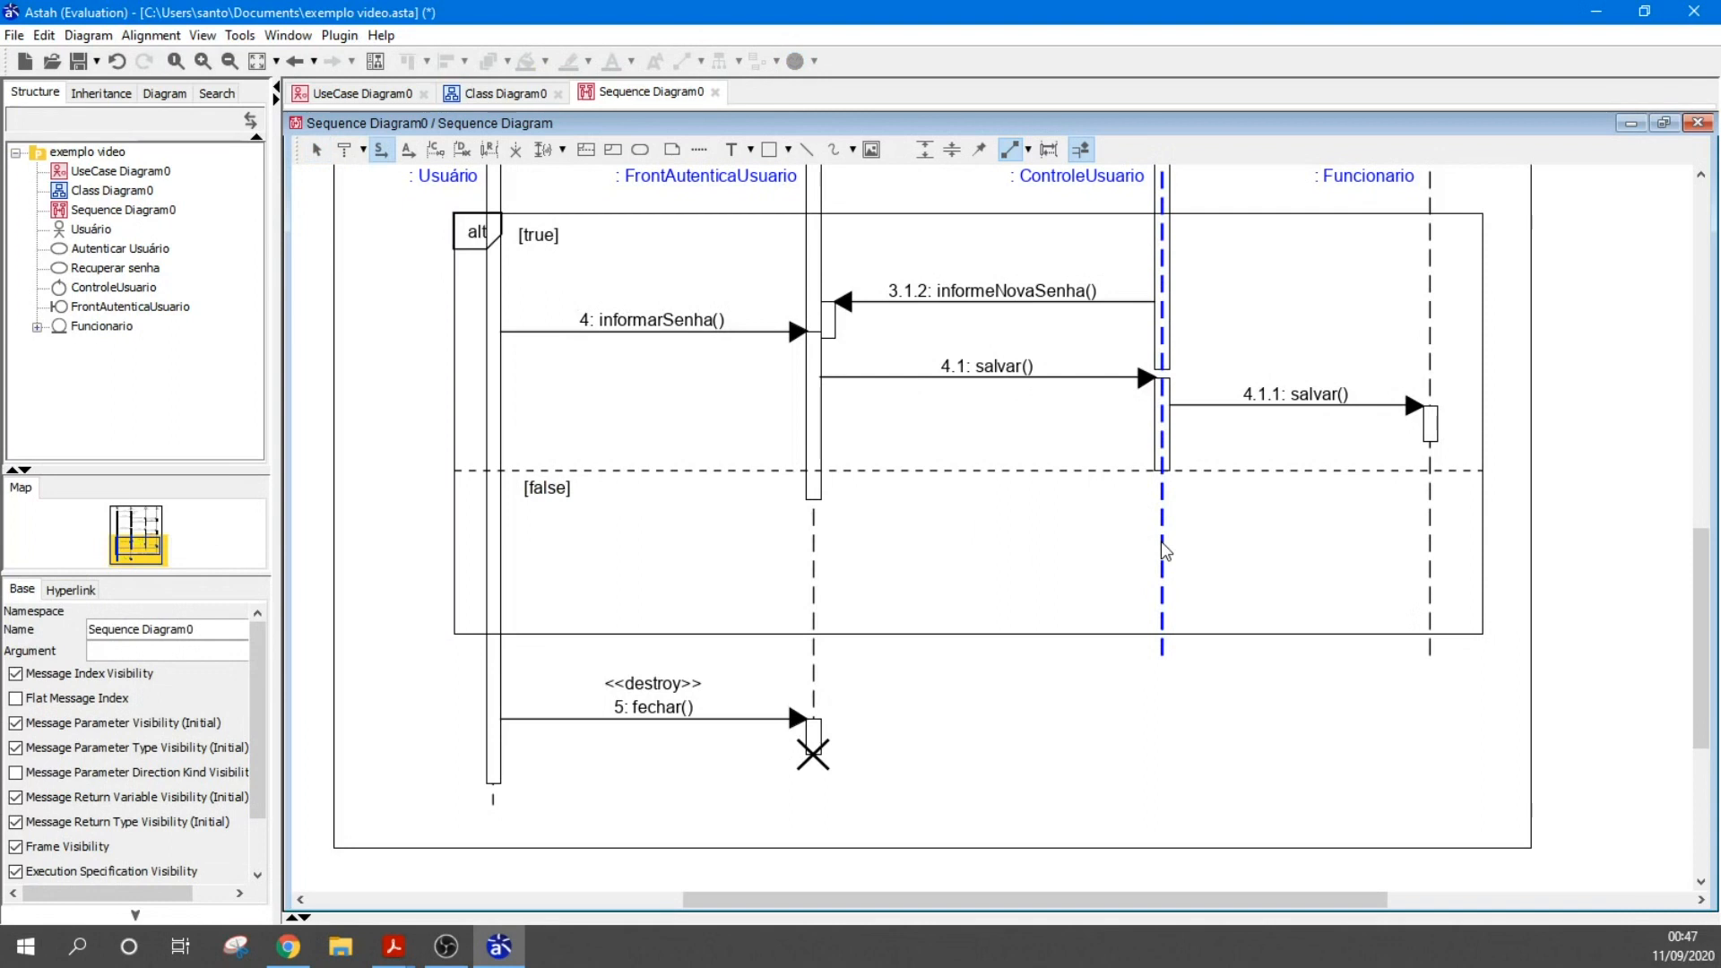
# Add a synchronous message erroPergunta from ControleUsuario to FrontAutenticaUsuario inside the false operand
pyautogui.moveTo(1159, 541); pyautogui.dragTo(825, 543)
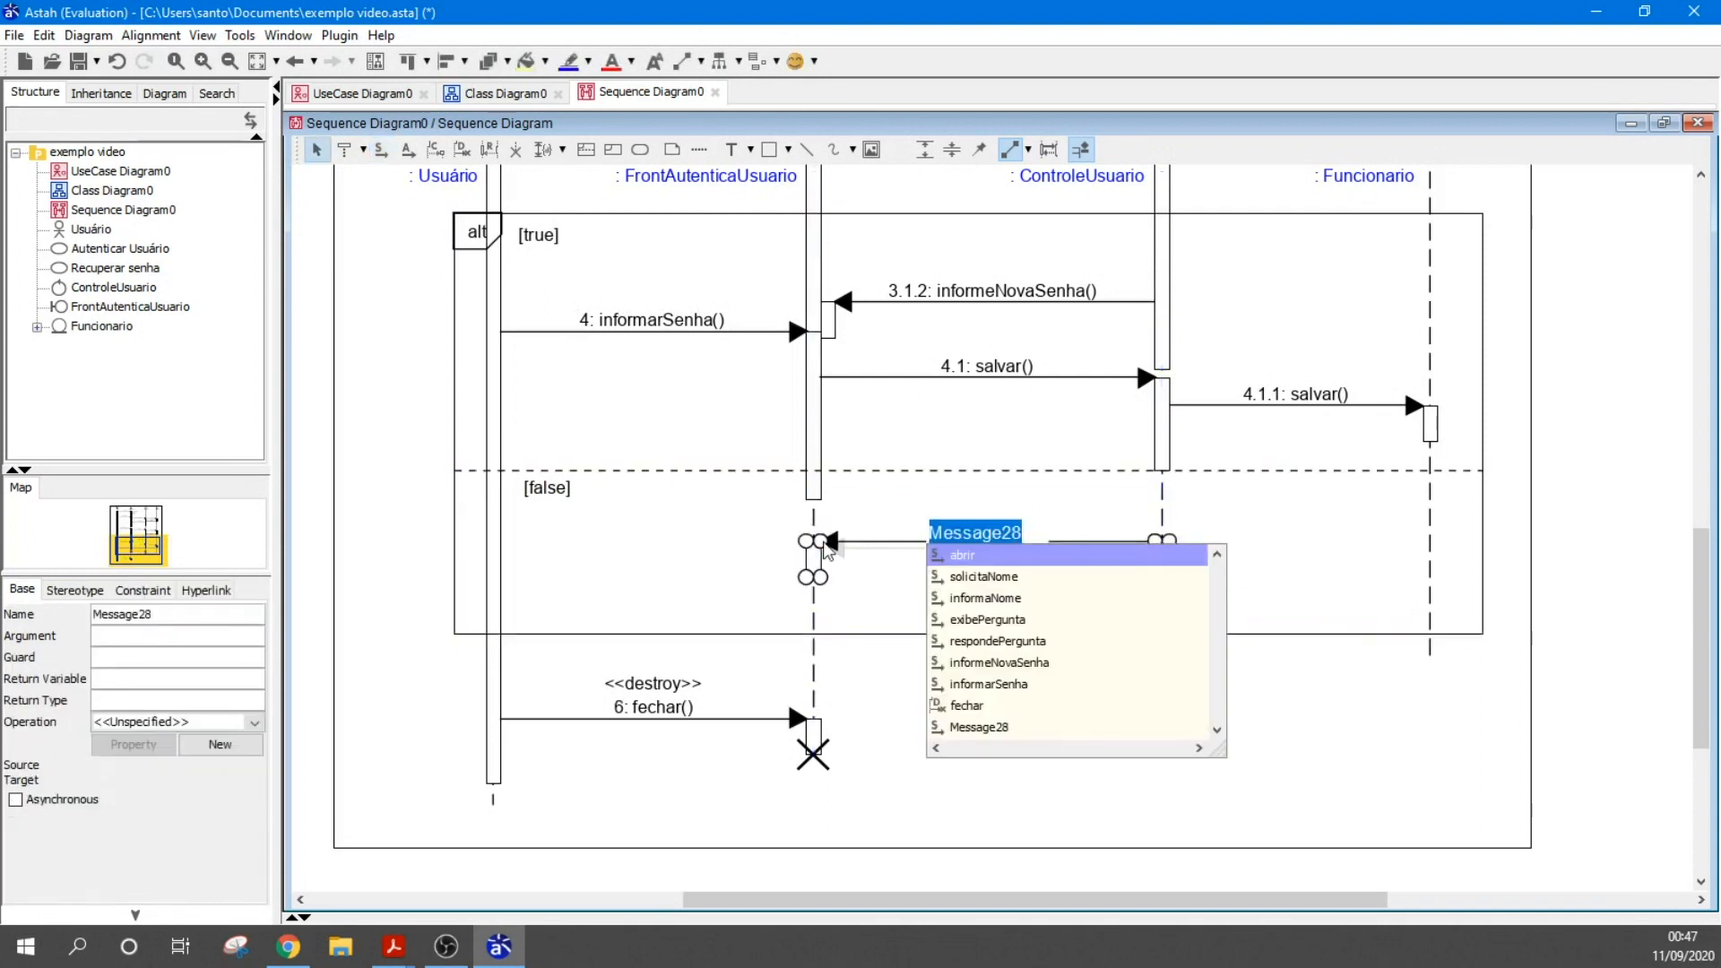
pyautogui.write('erro')
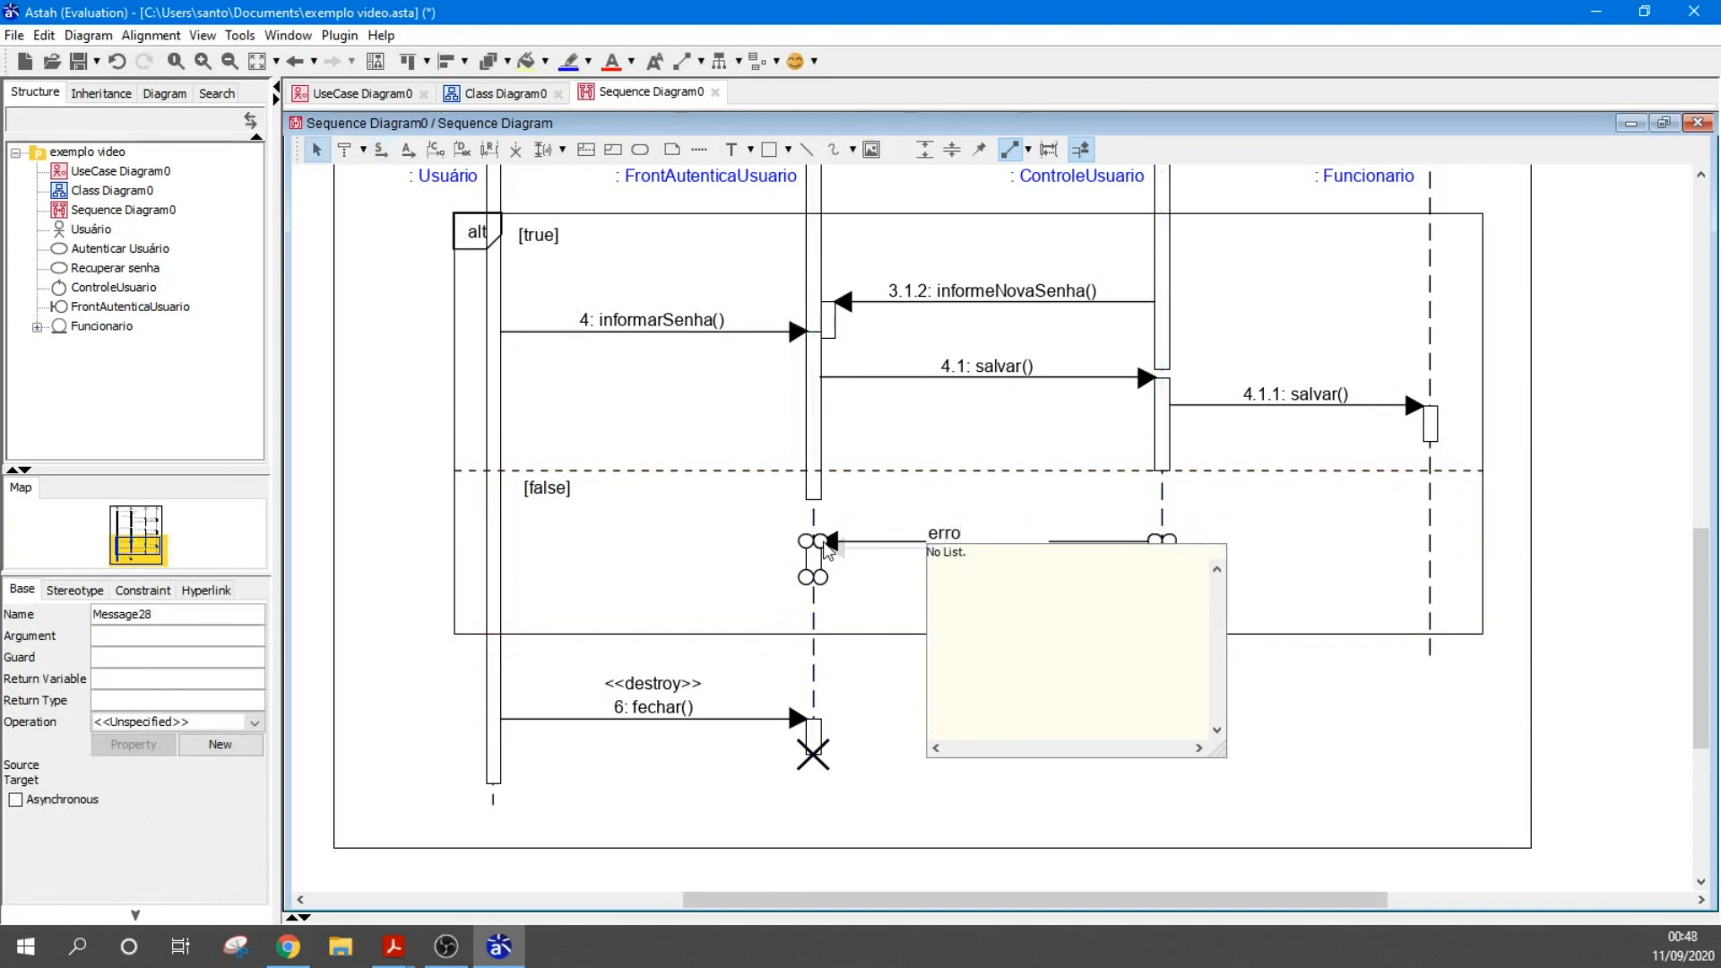
pyautogui.write('P')
pyautogui.click(993, 804)
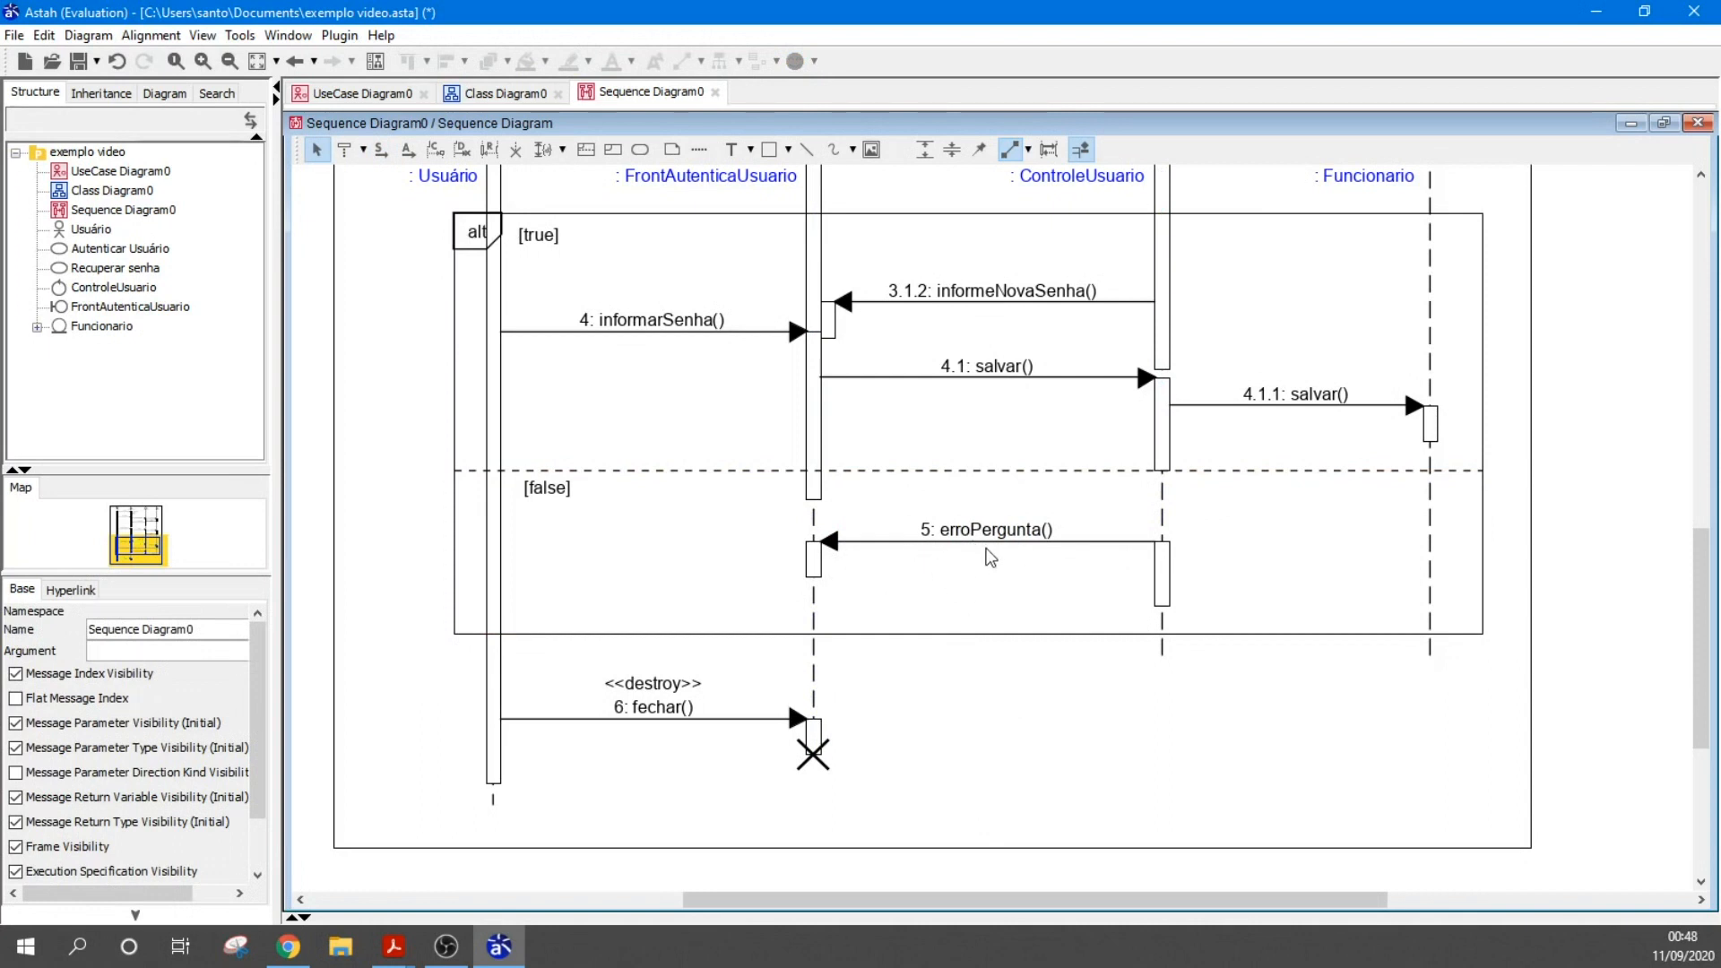
# Draw a combined fragment with operator loop across all lifelines, enclosing respondePergunta, both verifica messages, the true reply and the alt fragment
pyautogui.scroll(6, 990, 557)
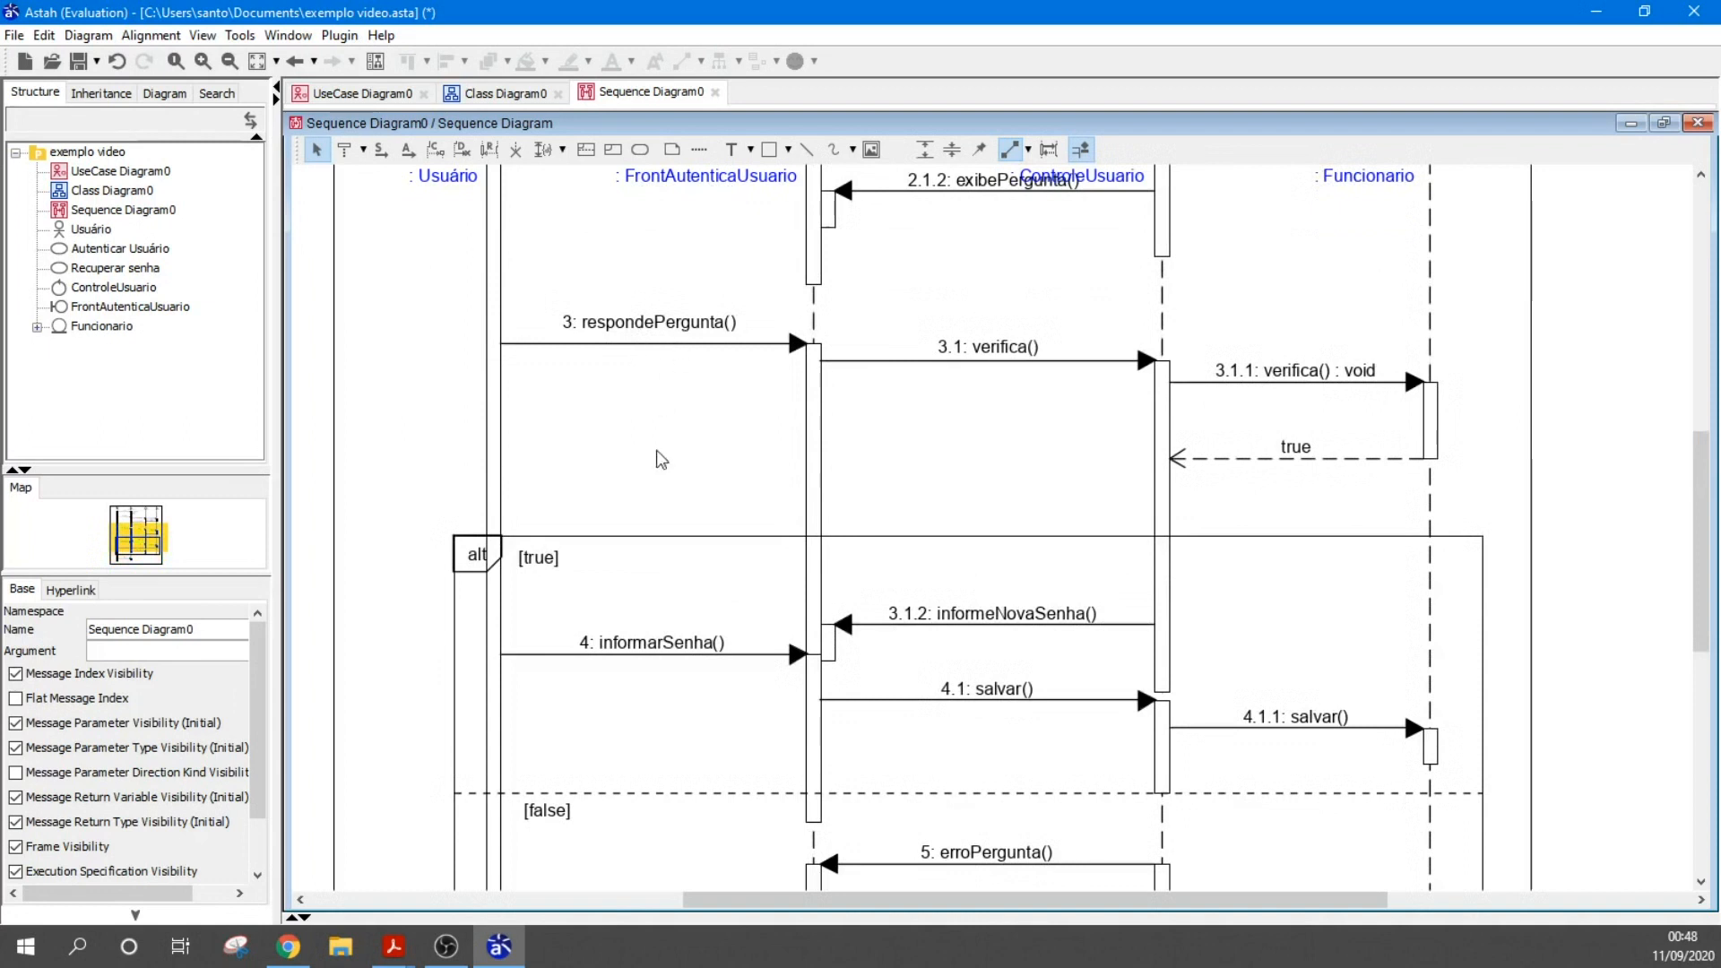
pyautogui.scroll(-3, 699, 480)
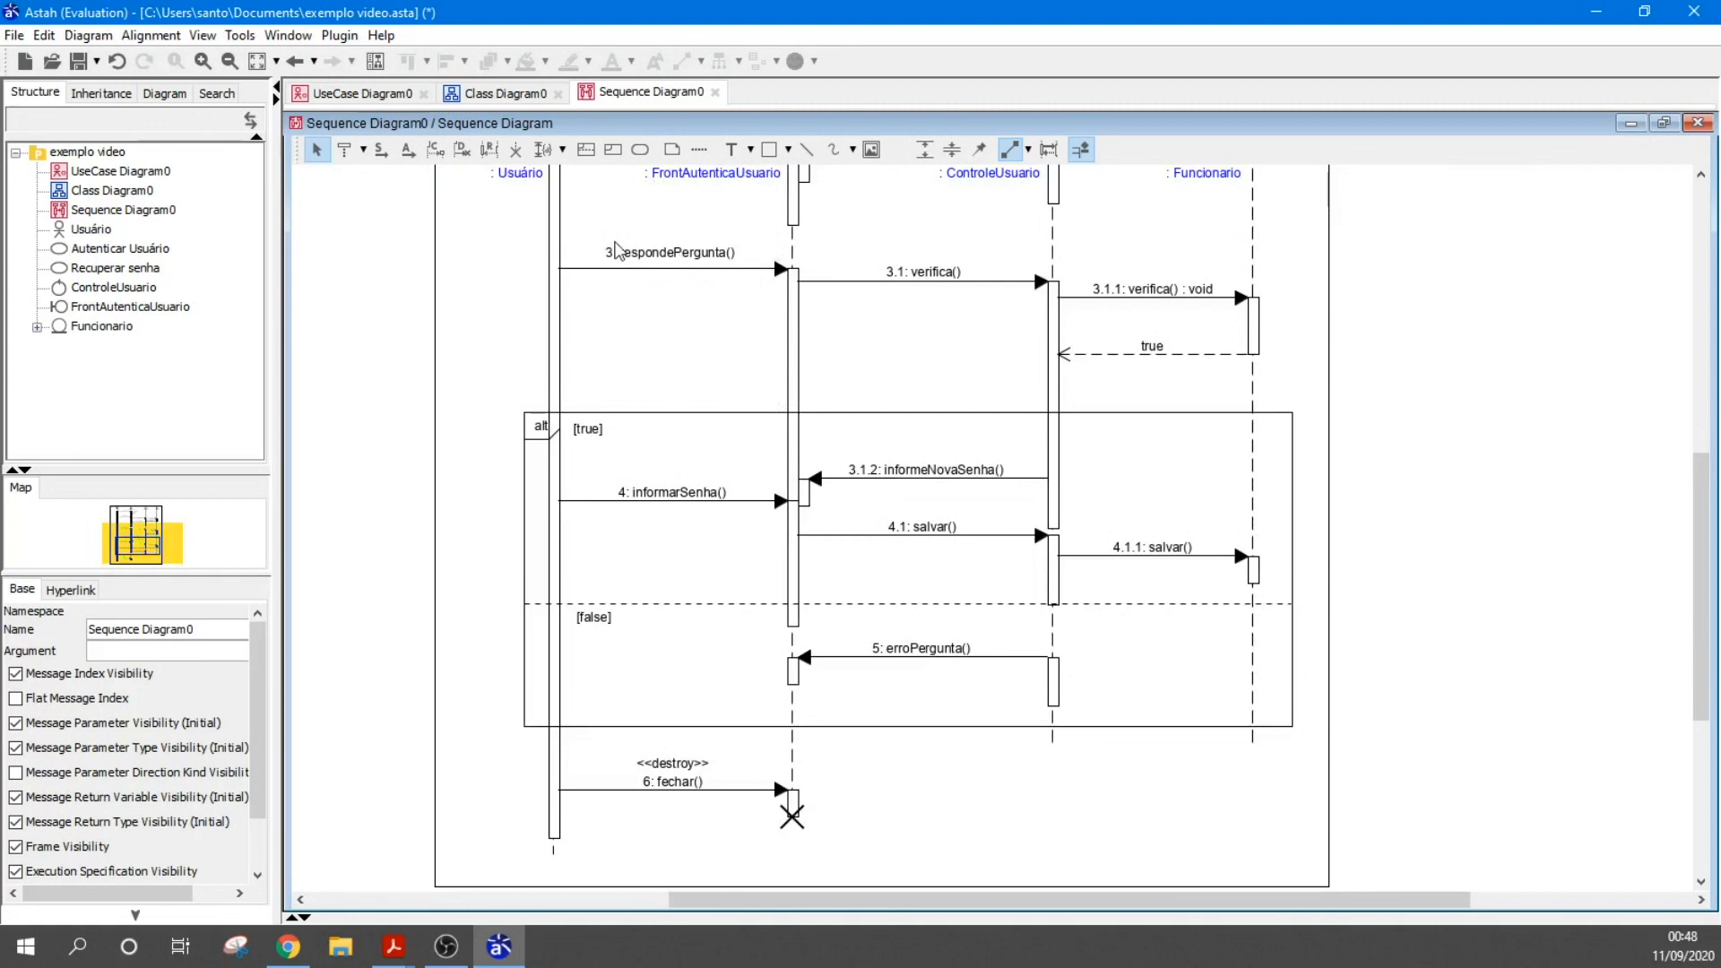
pyautogui.click(585, 150)
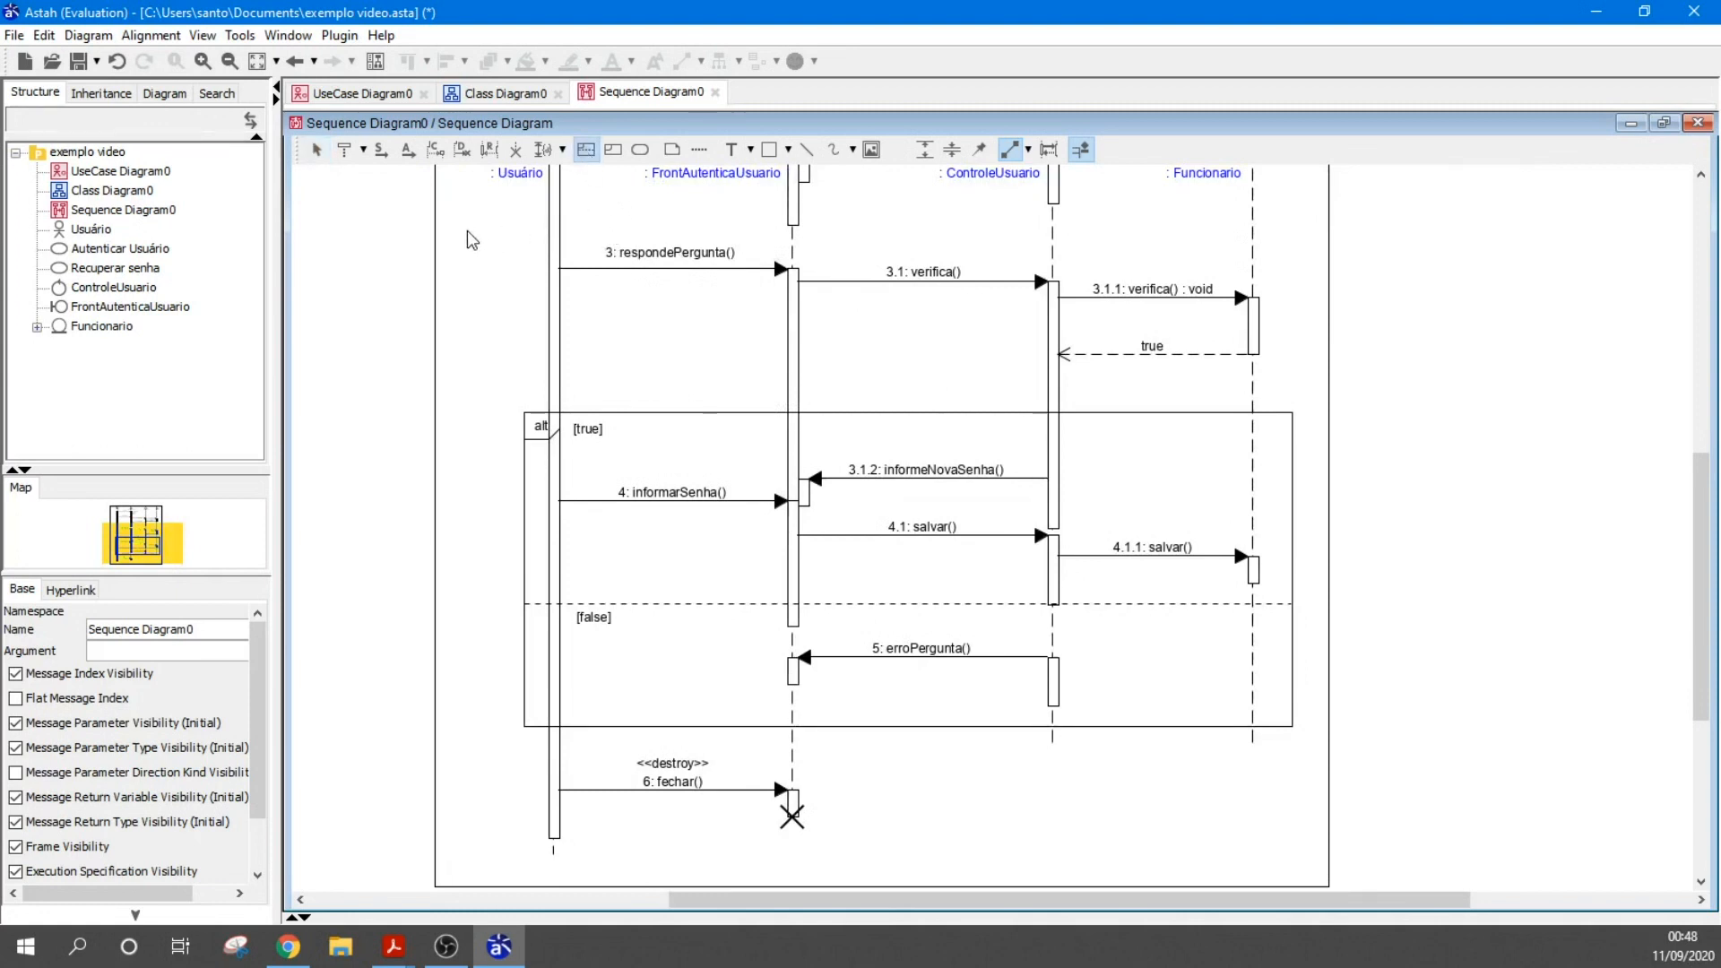
pyautogui.moveTo(474, 235); pyautogui.dragTo(1307, 742)
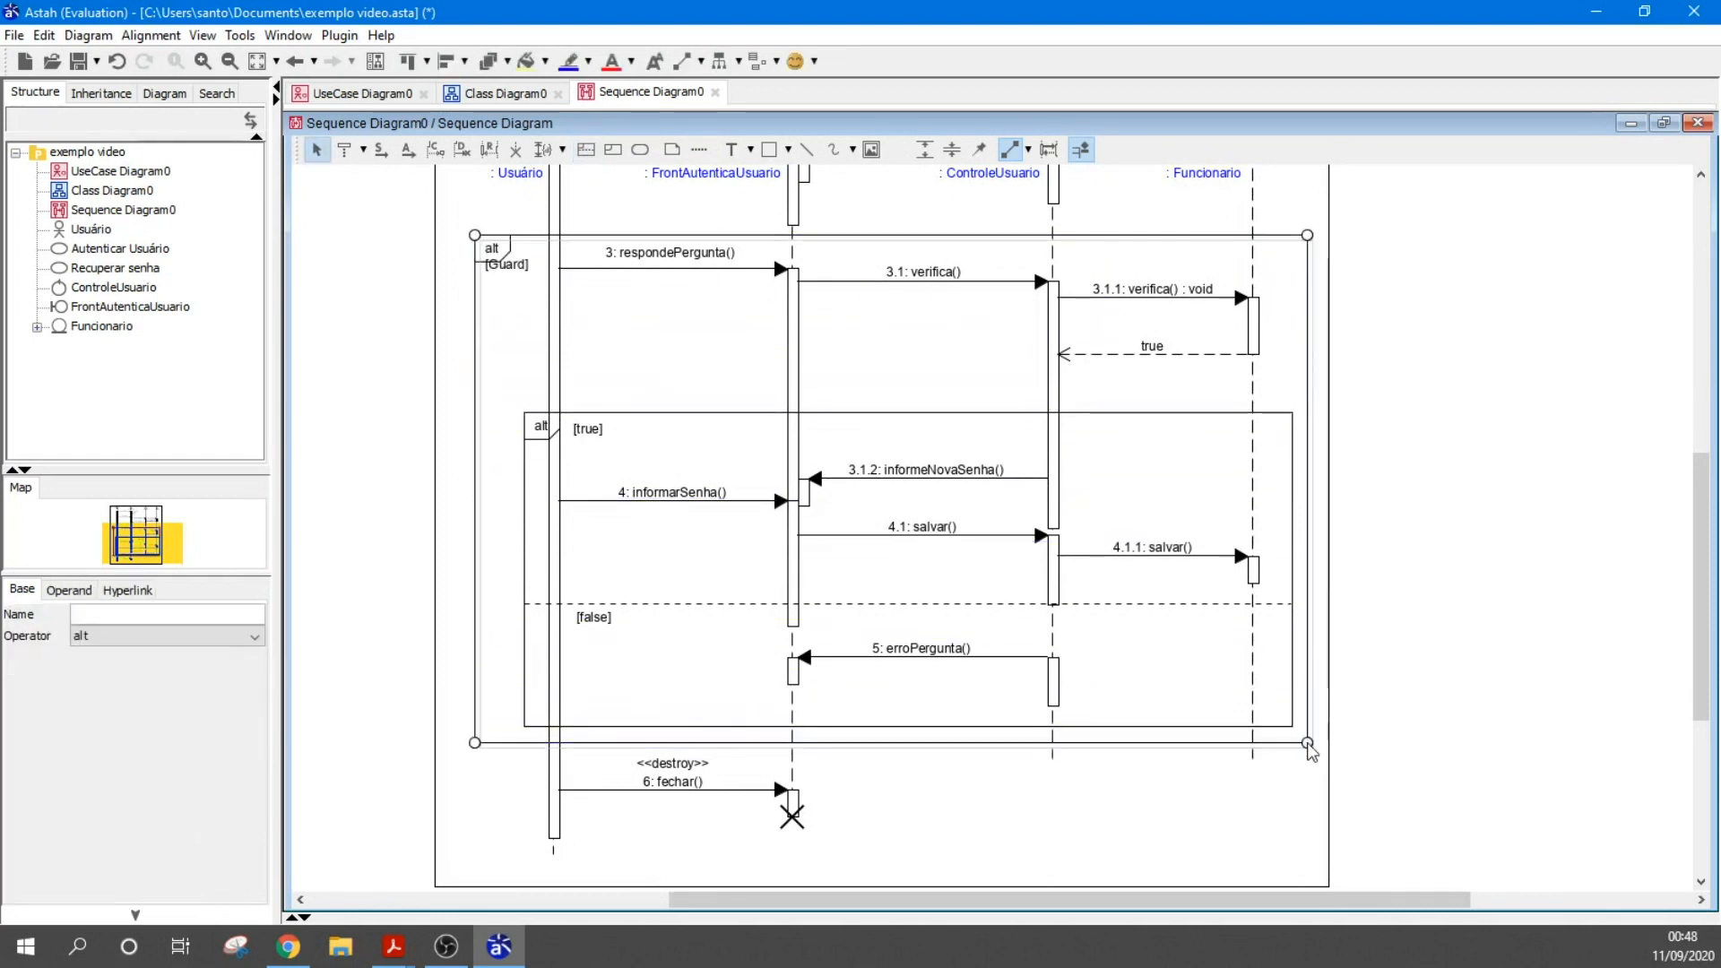
pyautogui.click(509, 267)
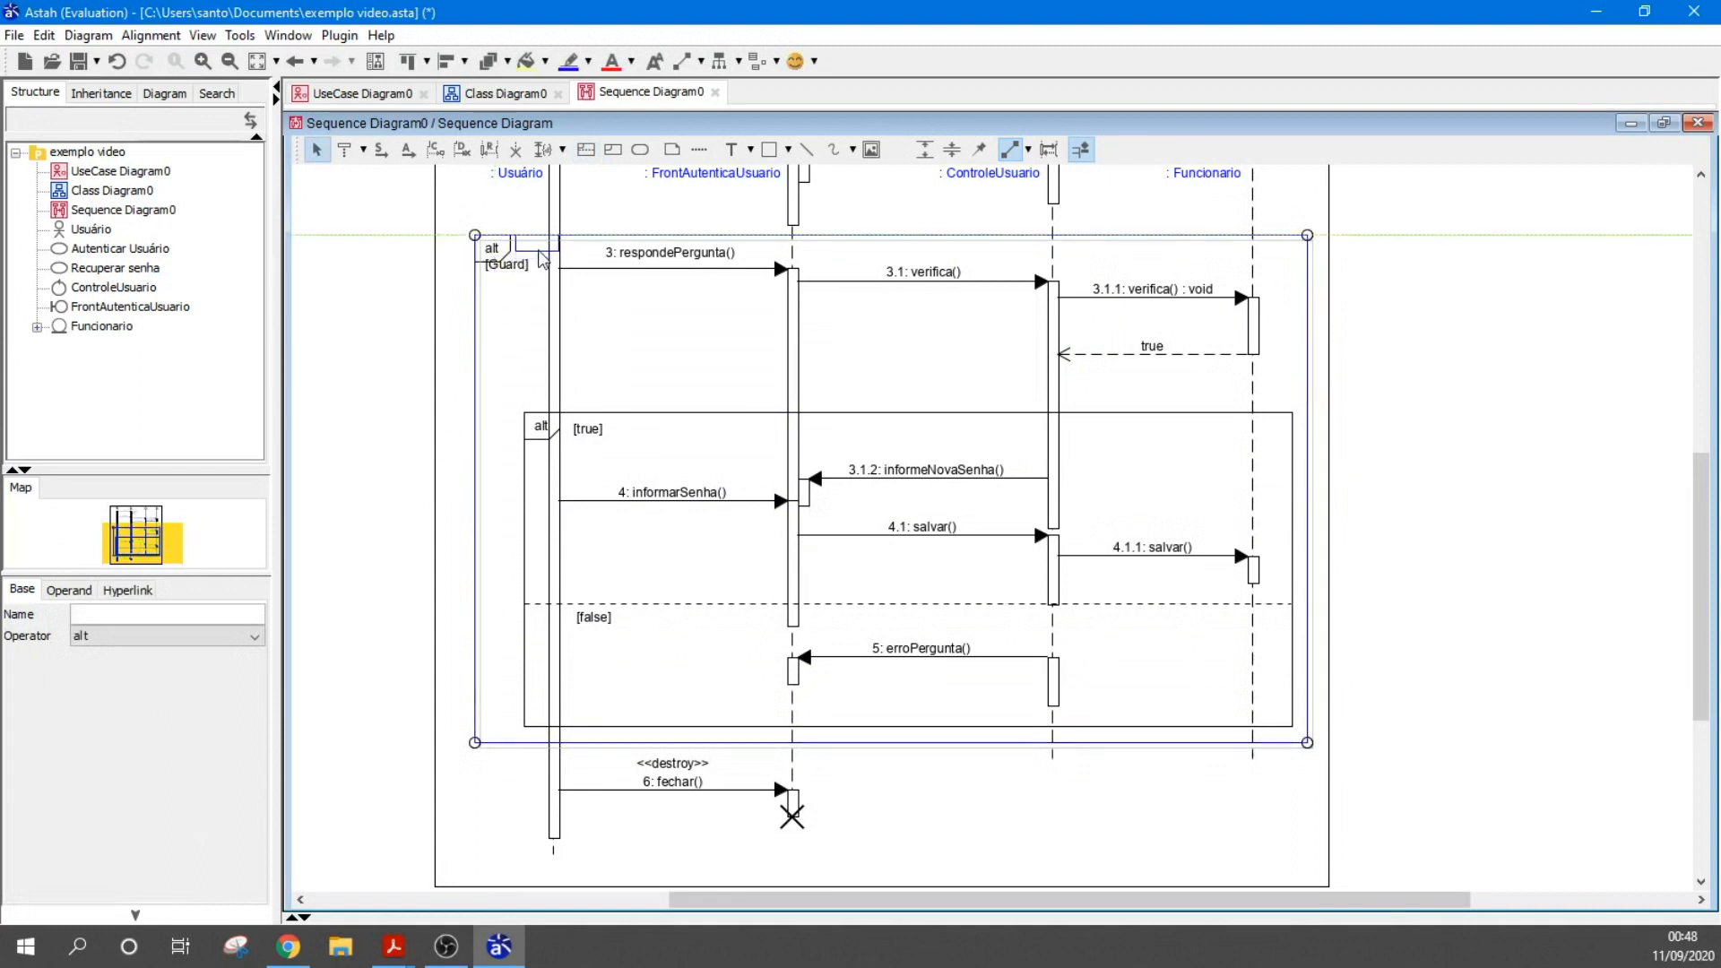
pyautogui.click(212, 641)
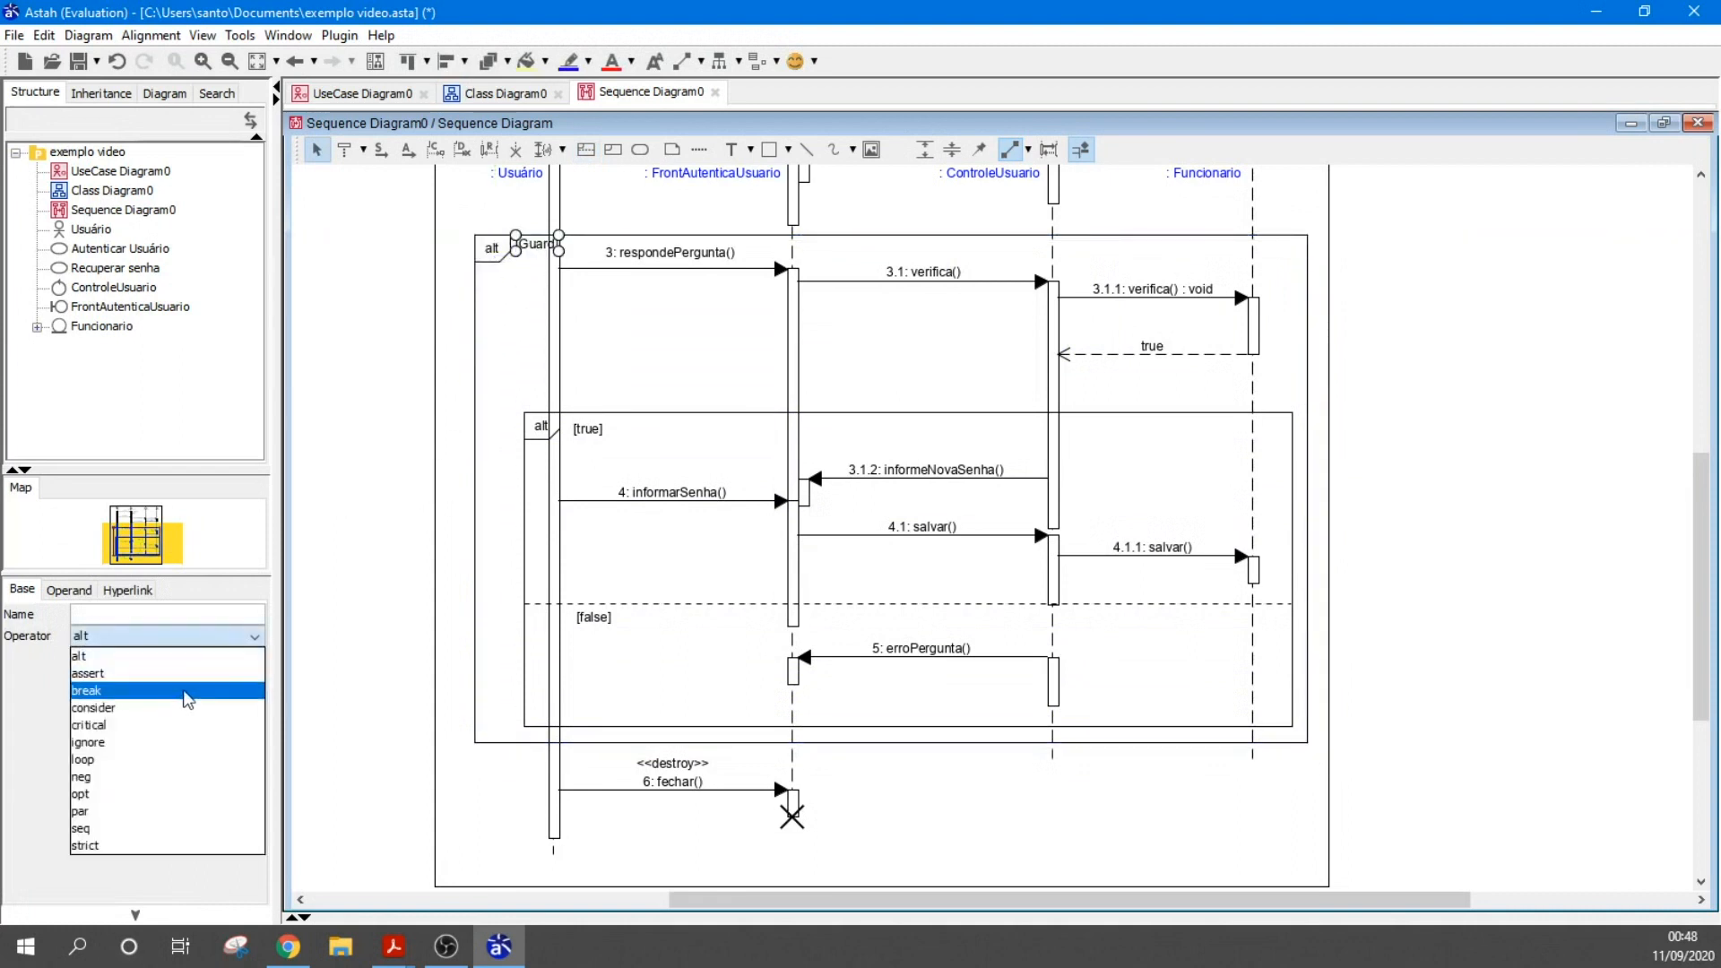
pyautogui.click(156, 760)
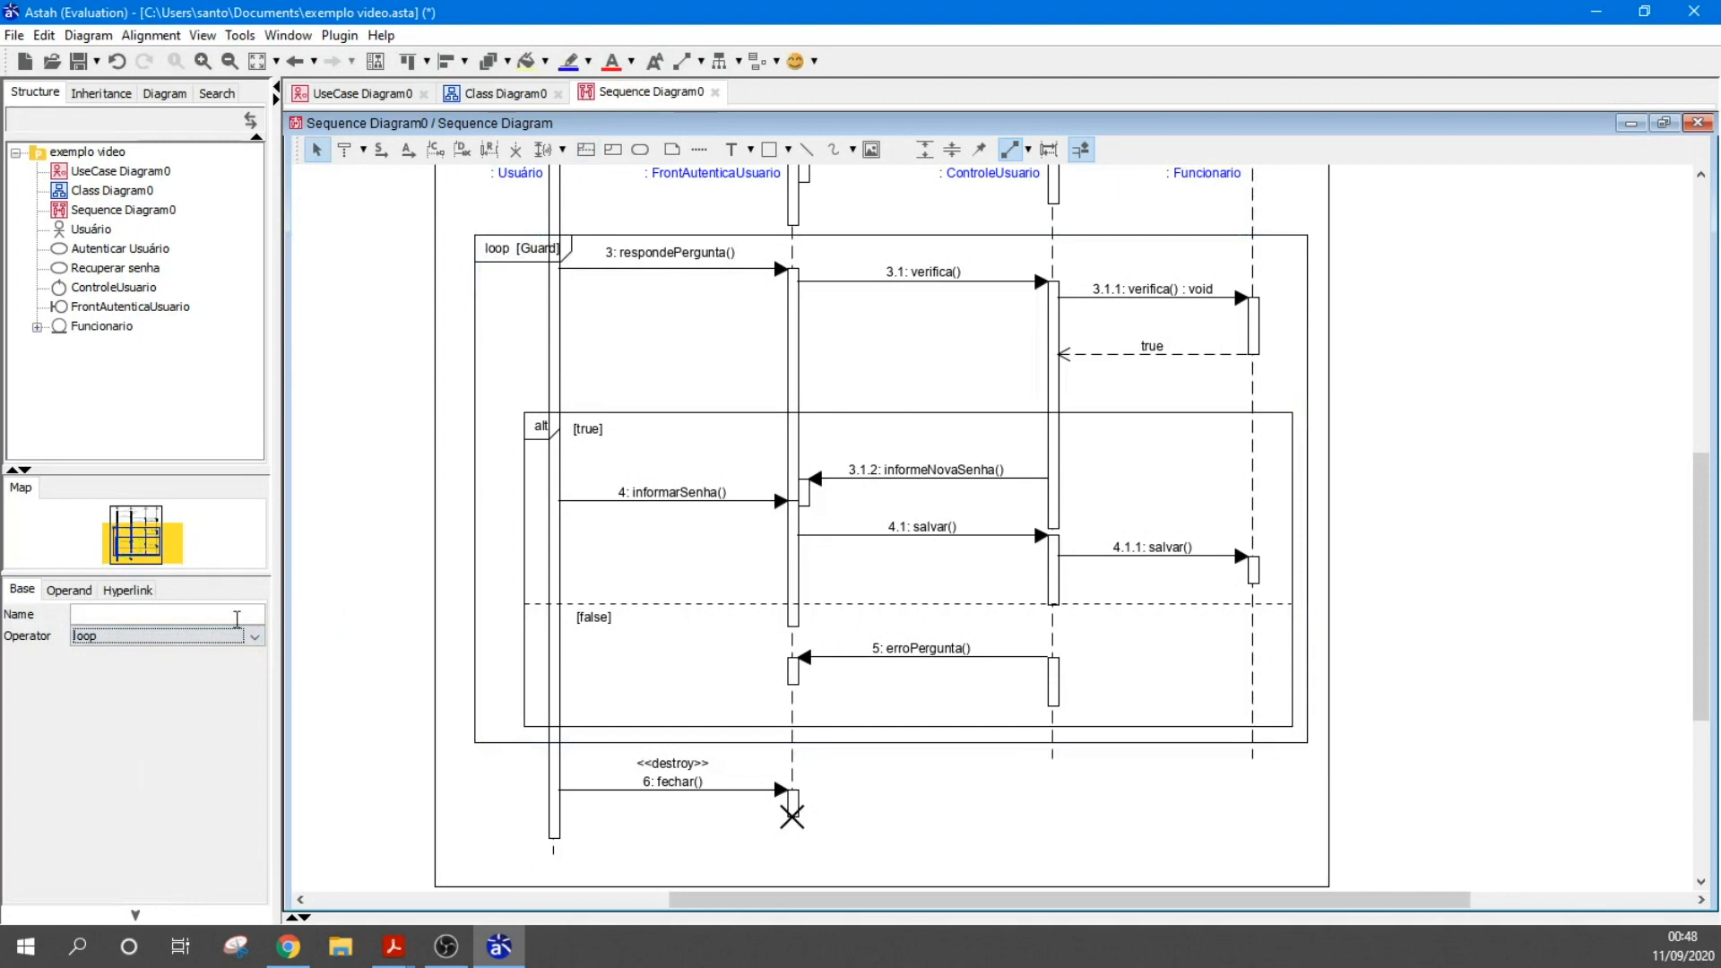
# Set the guard of the loop fragment to resposta = true
pyautogui.click(527, 249)
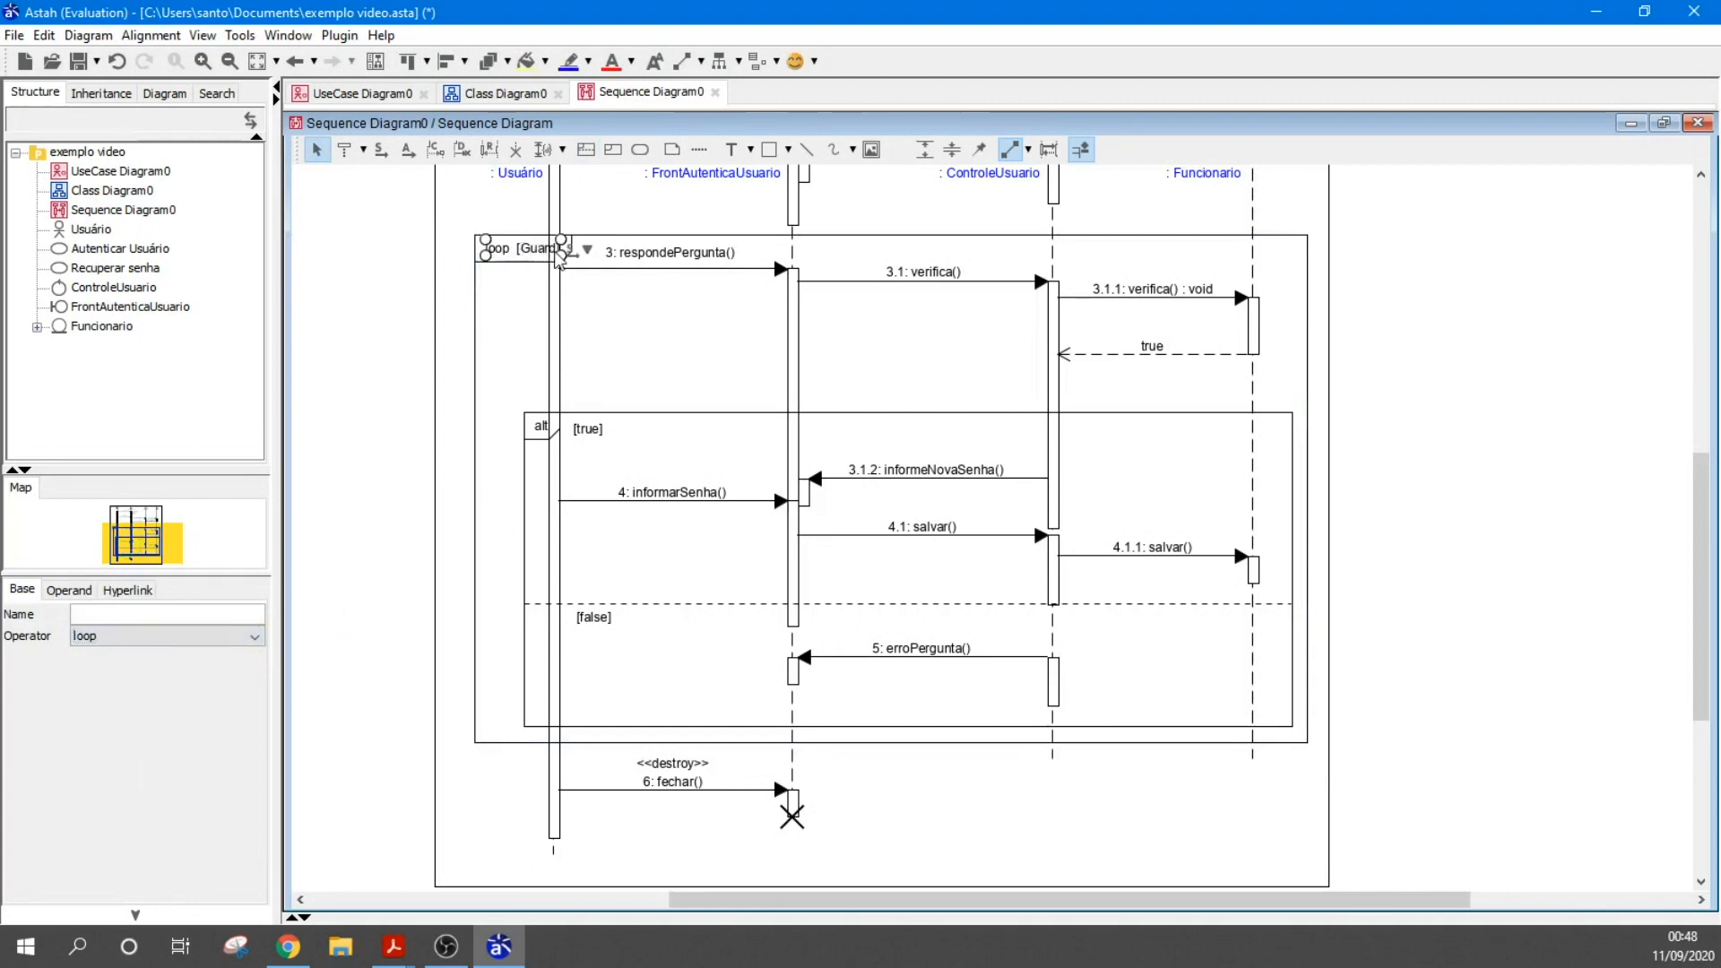
pyautogui.moveTo(554, 258)
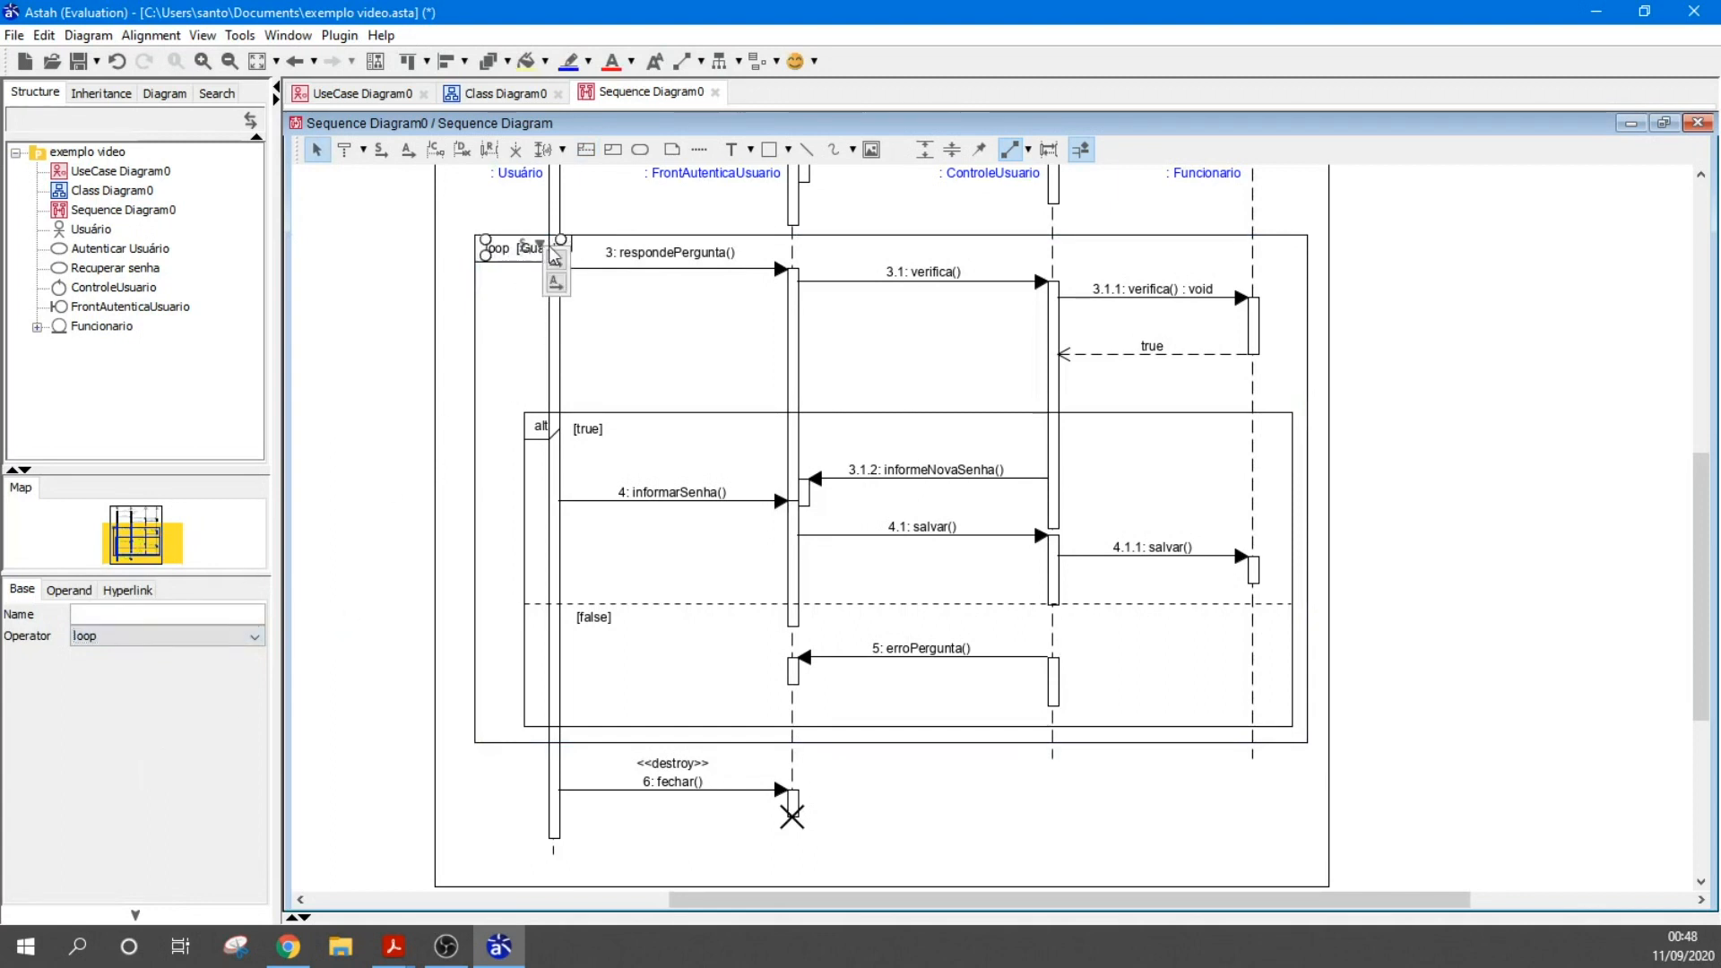
pyautogui.click(548, 217)
pyautogui.scroll(4, 542, 250)
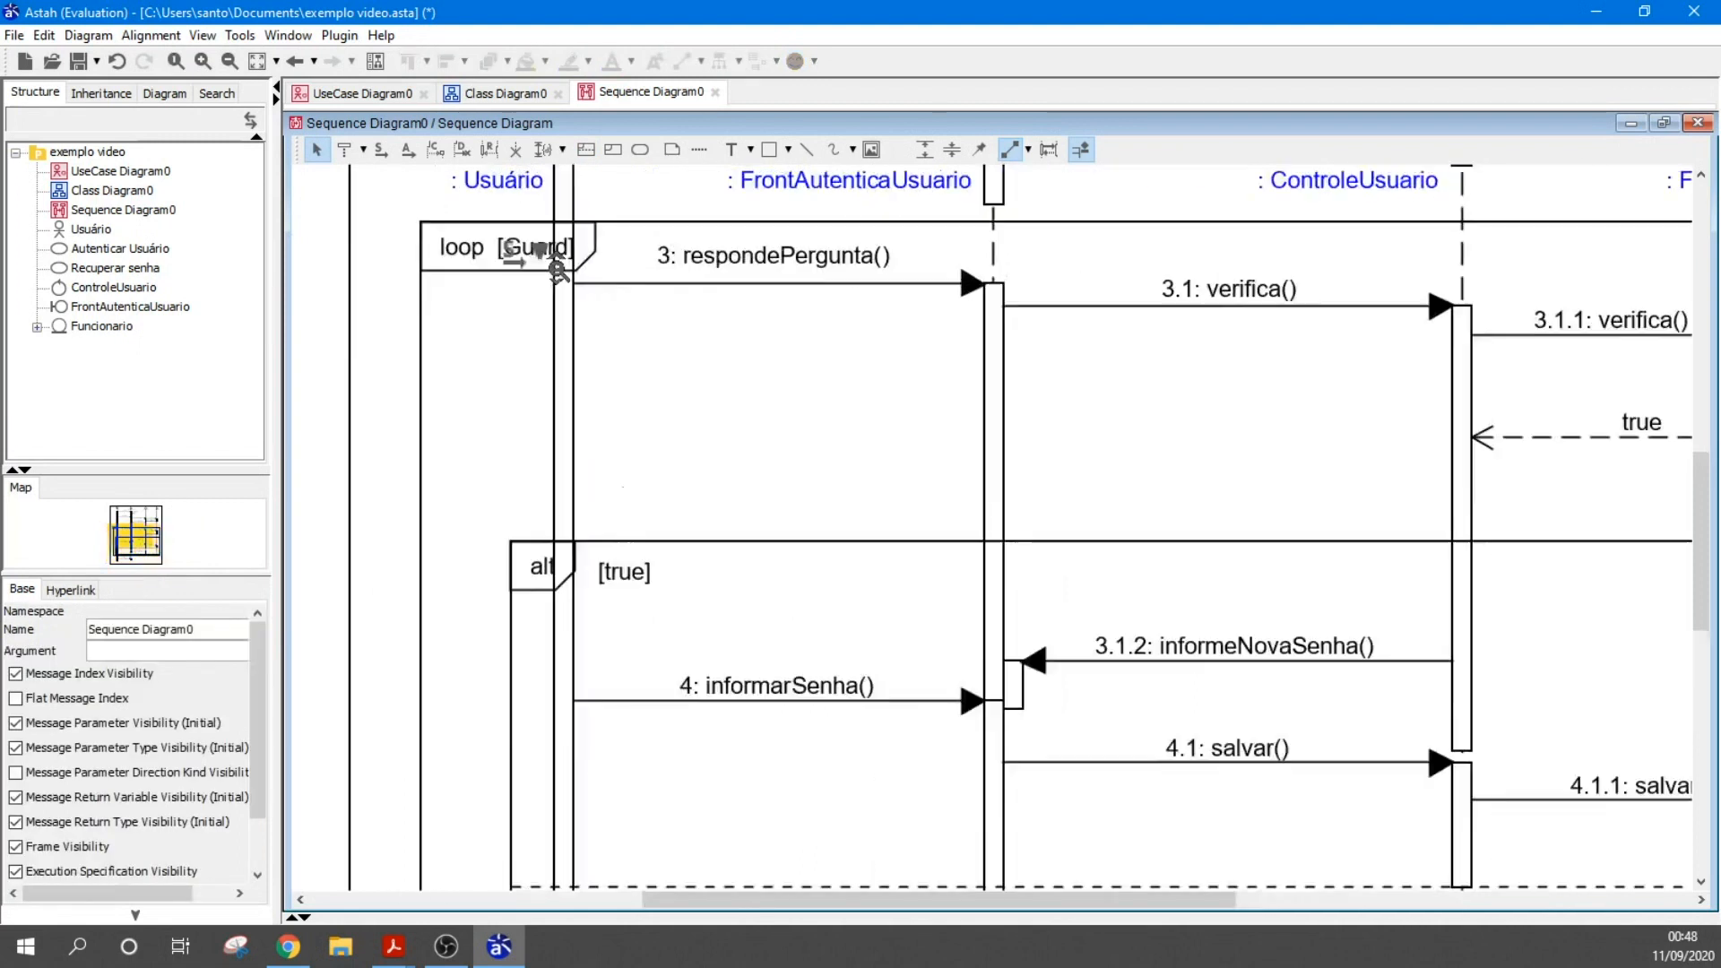
pyautogui.scroll(-4, 507, 361)
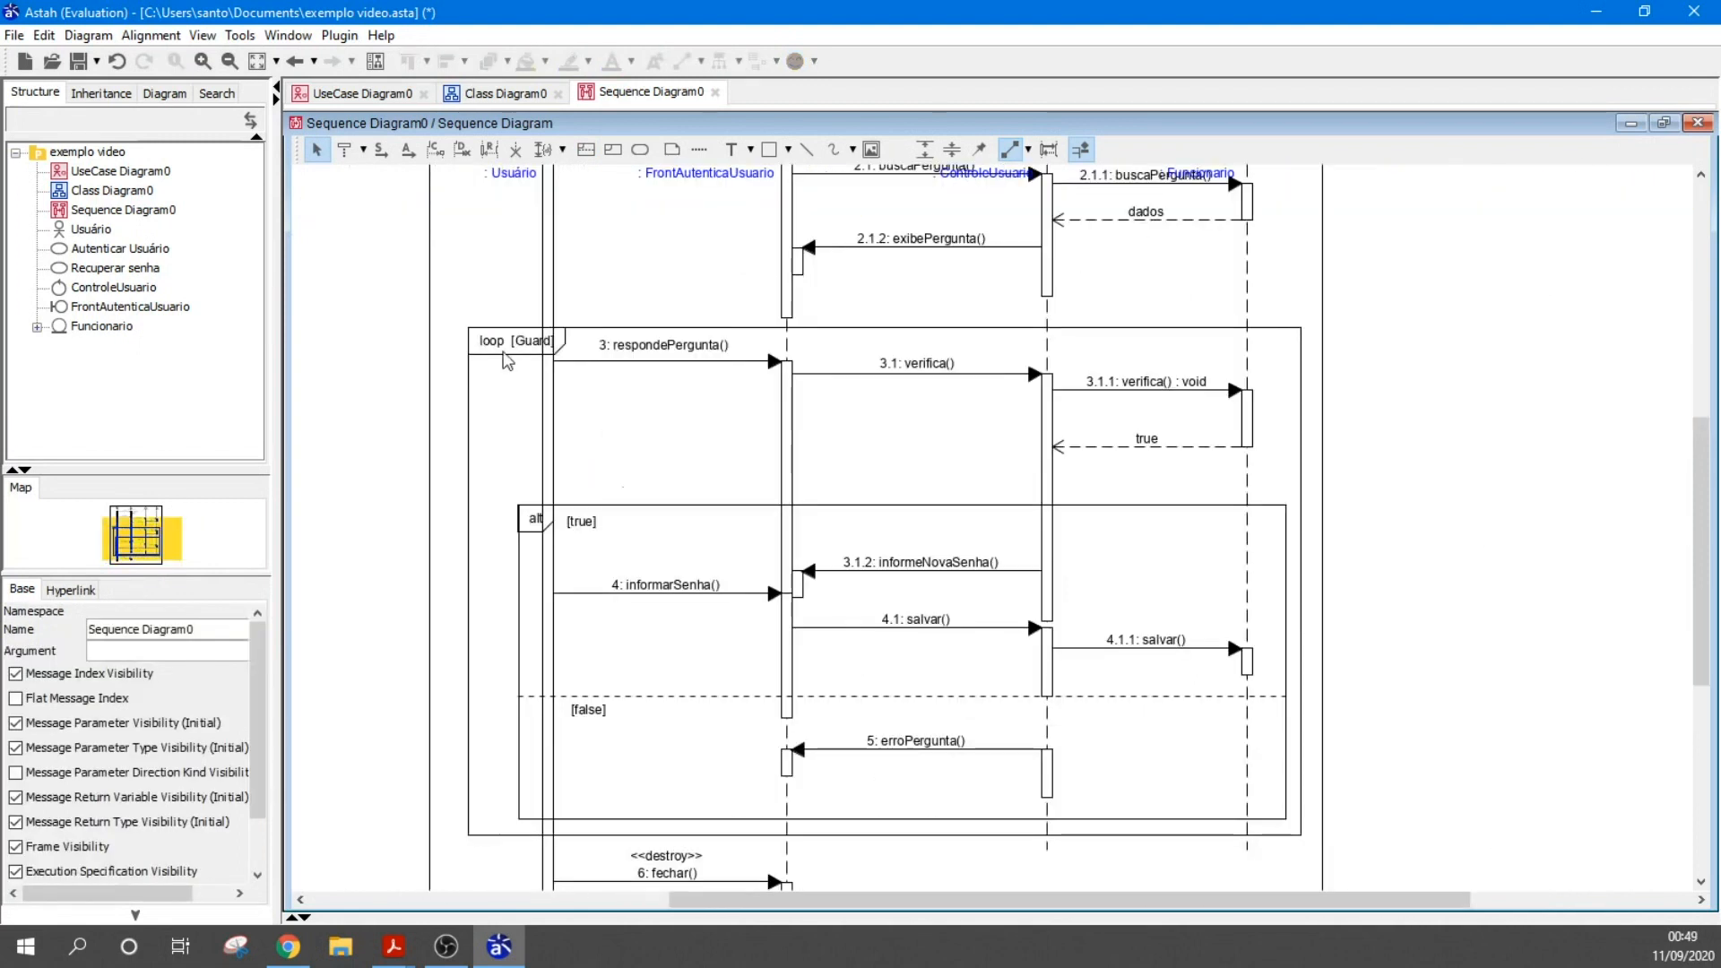
pyautogui.click(522, 351)
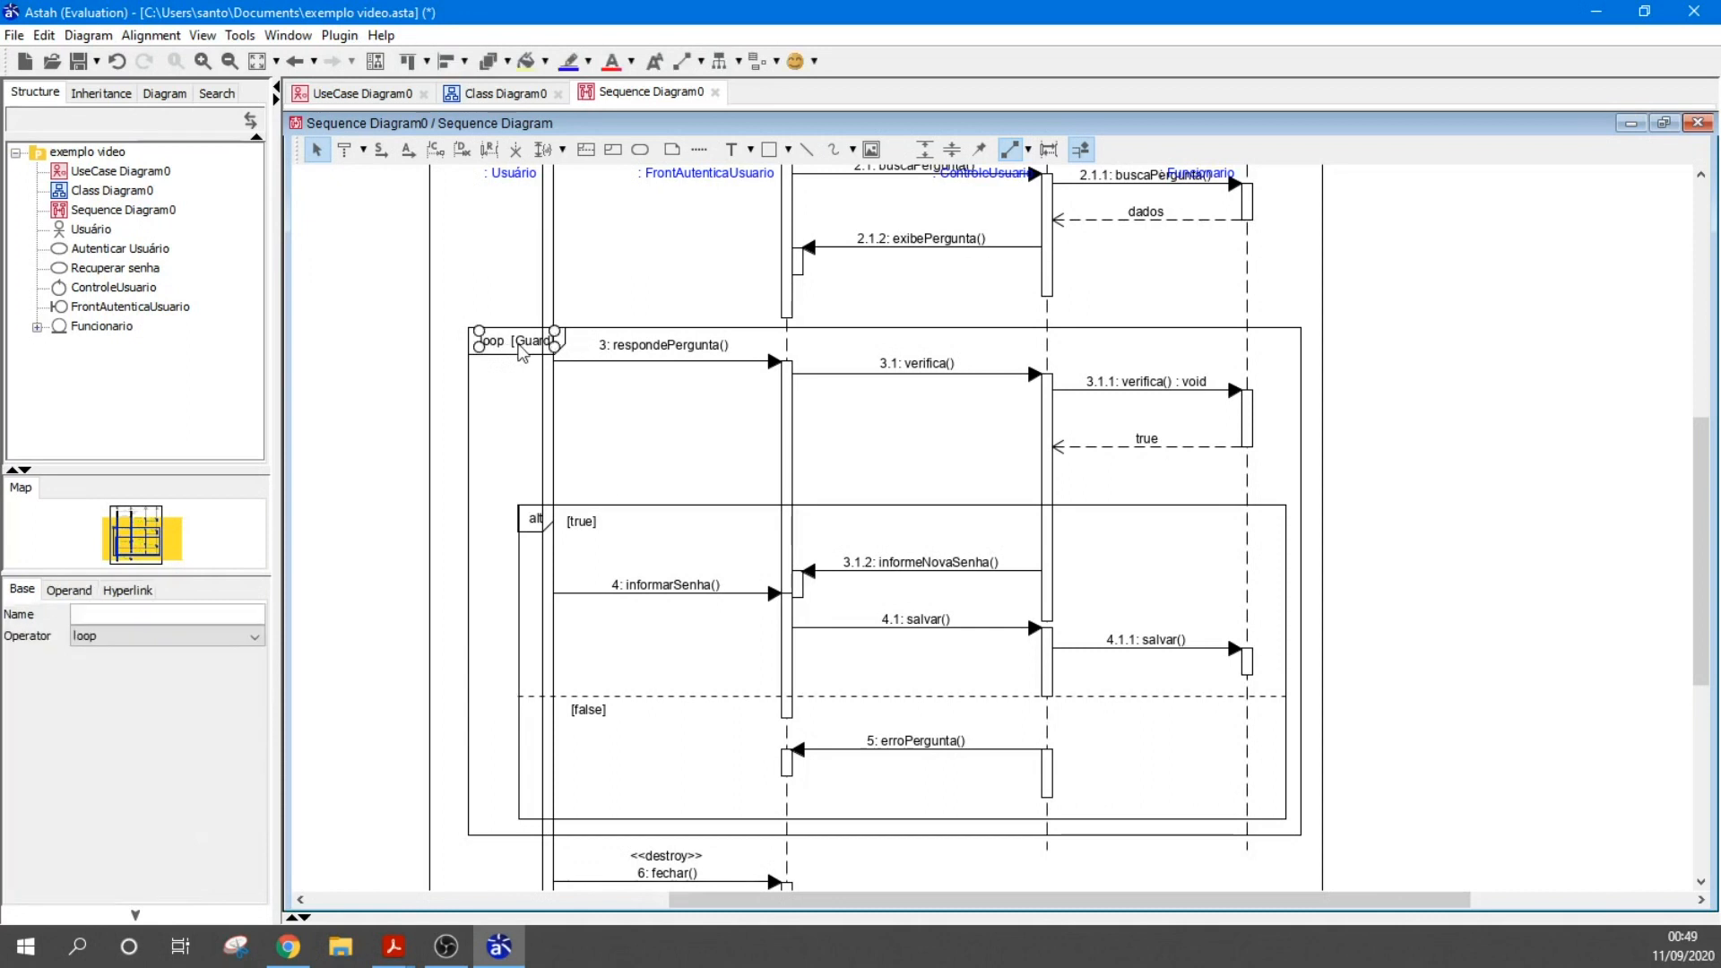
pyautogui.click(68, 589)
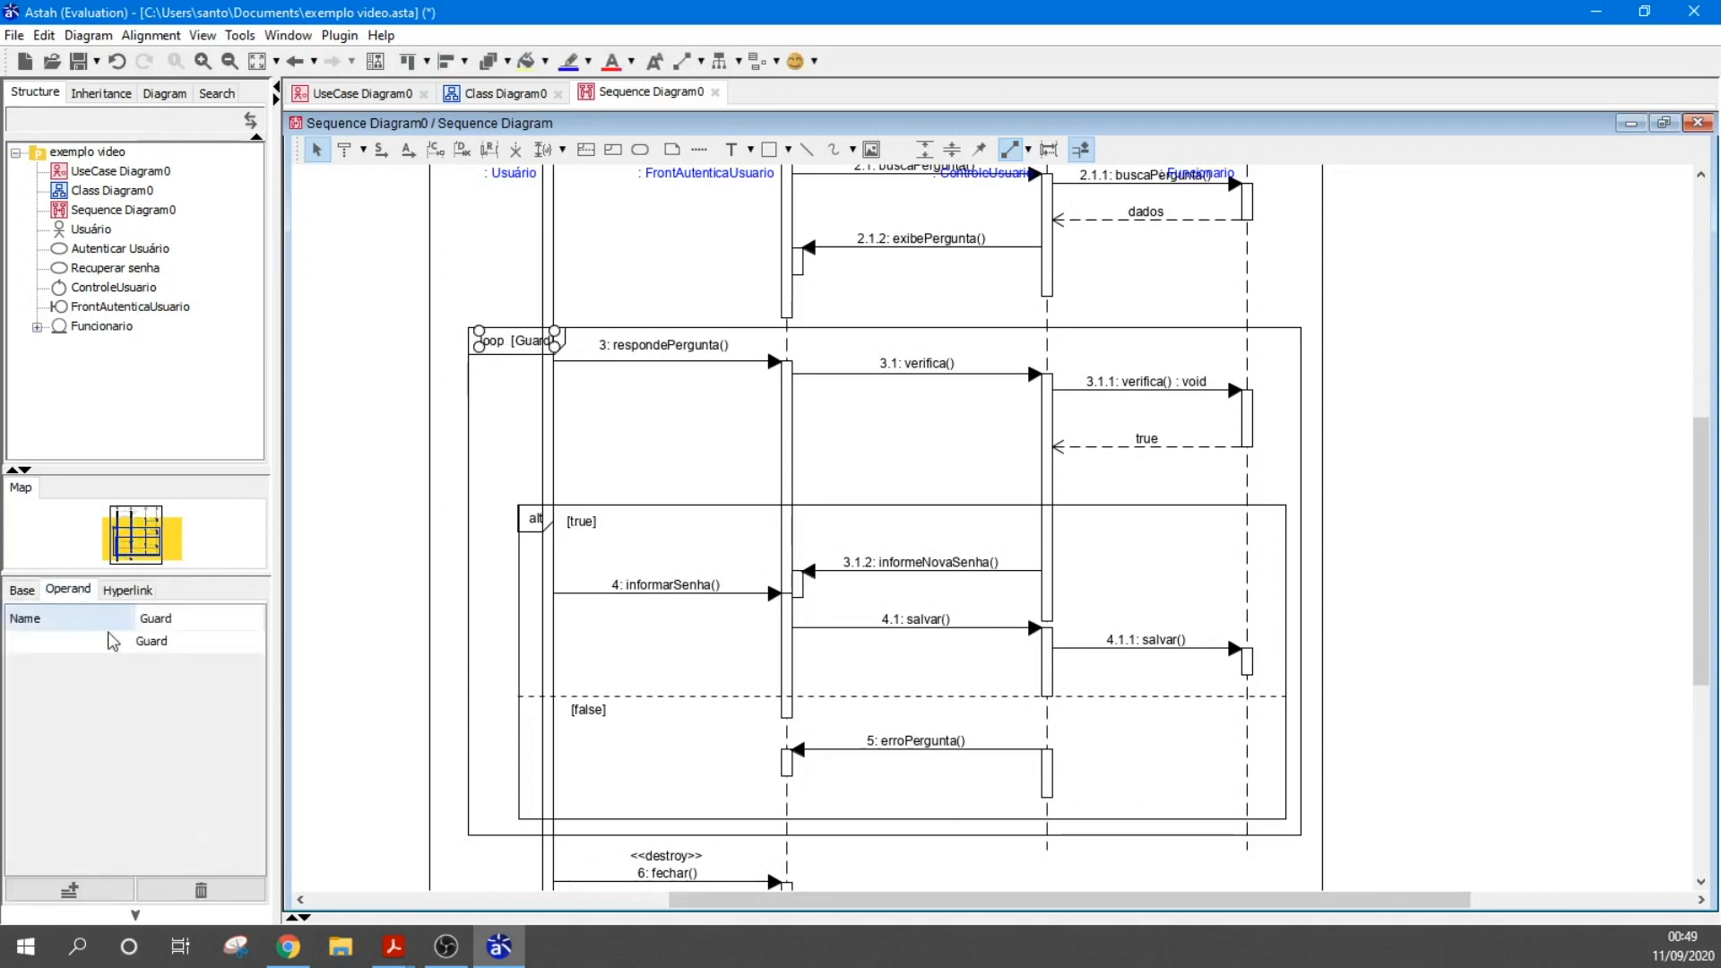
pyautogui.click(194, 647)
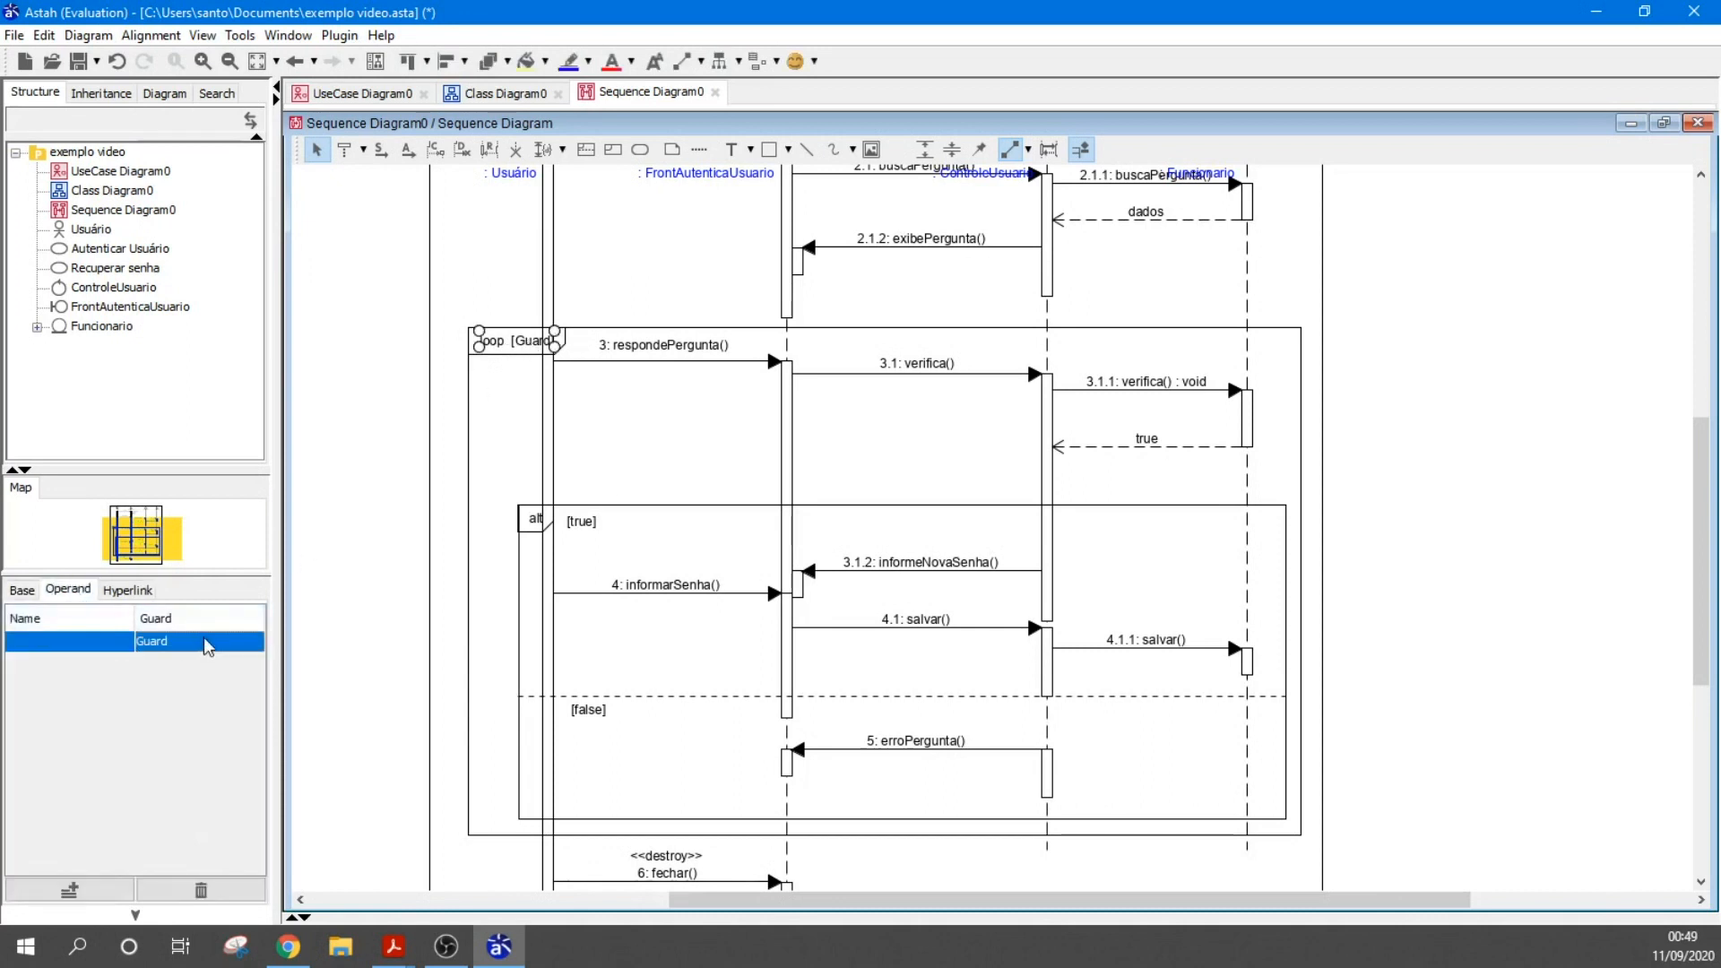
pyautogui.click(202, 636)
pyautogui.press('BackSpace')
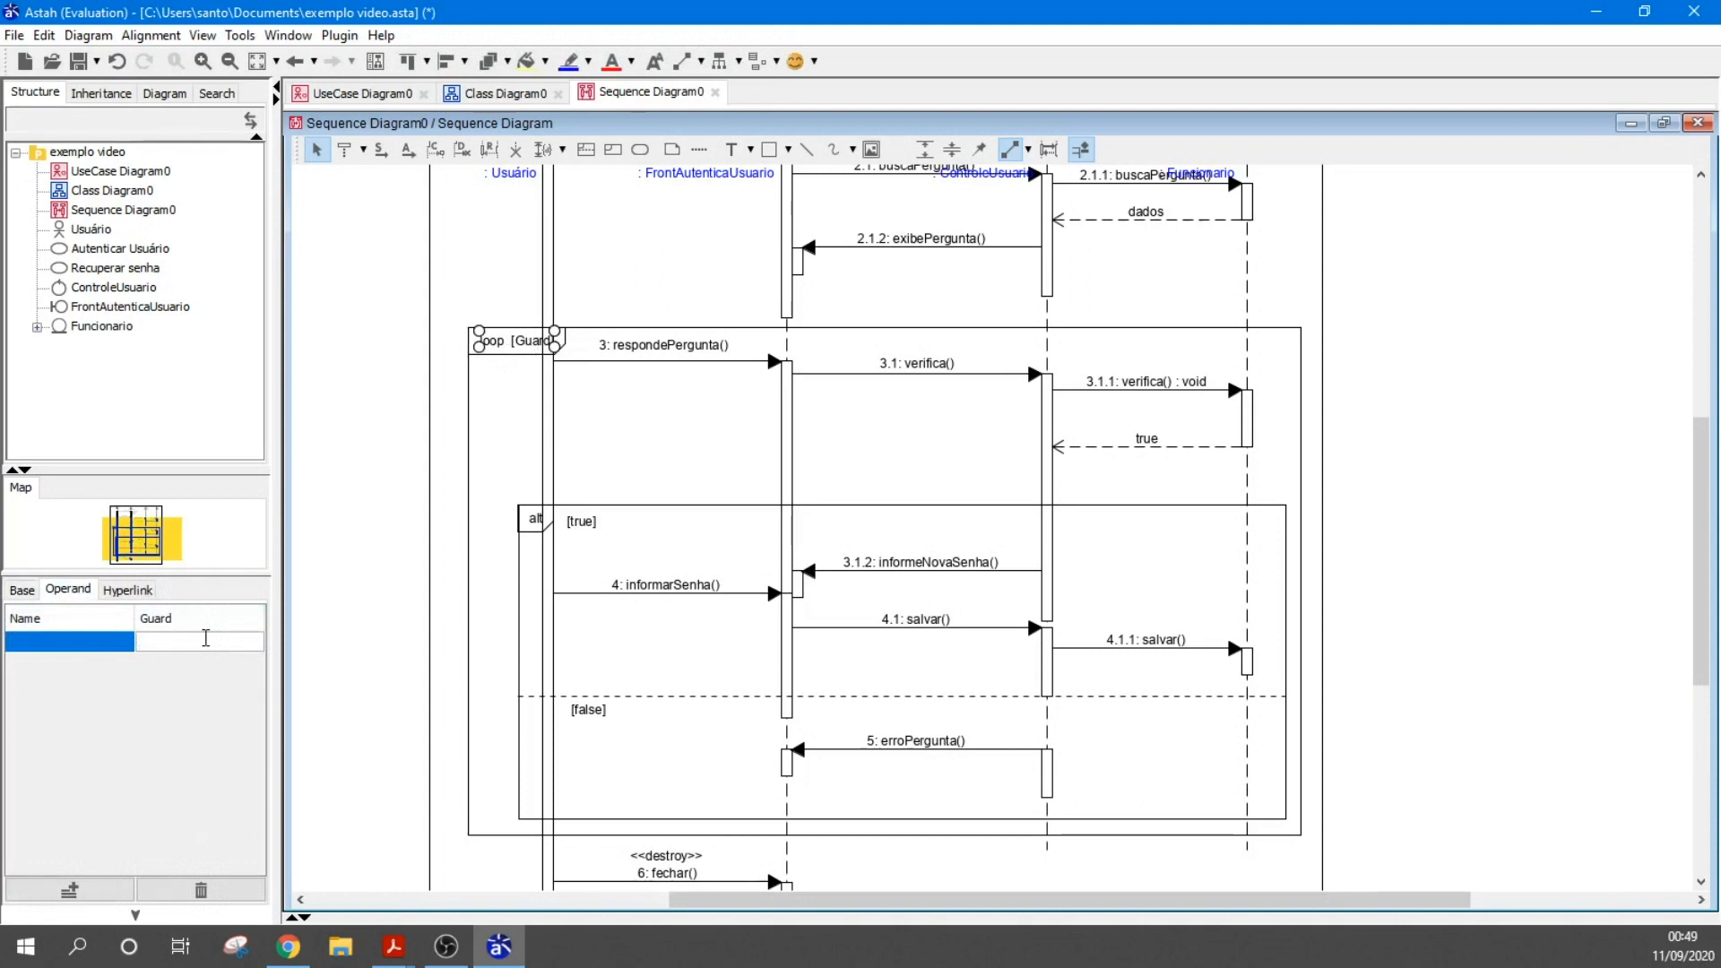
pyautogui.write('resposta = true')
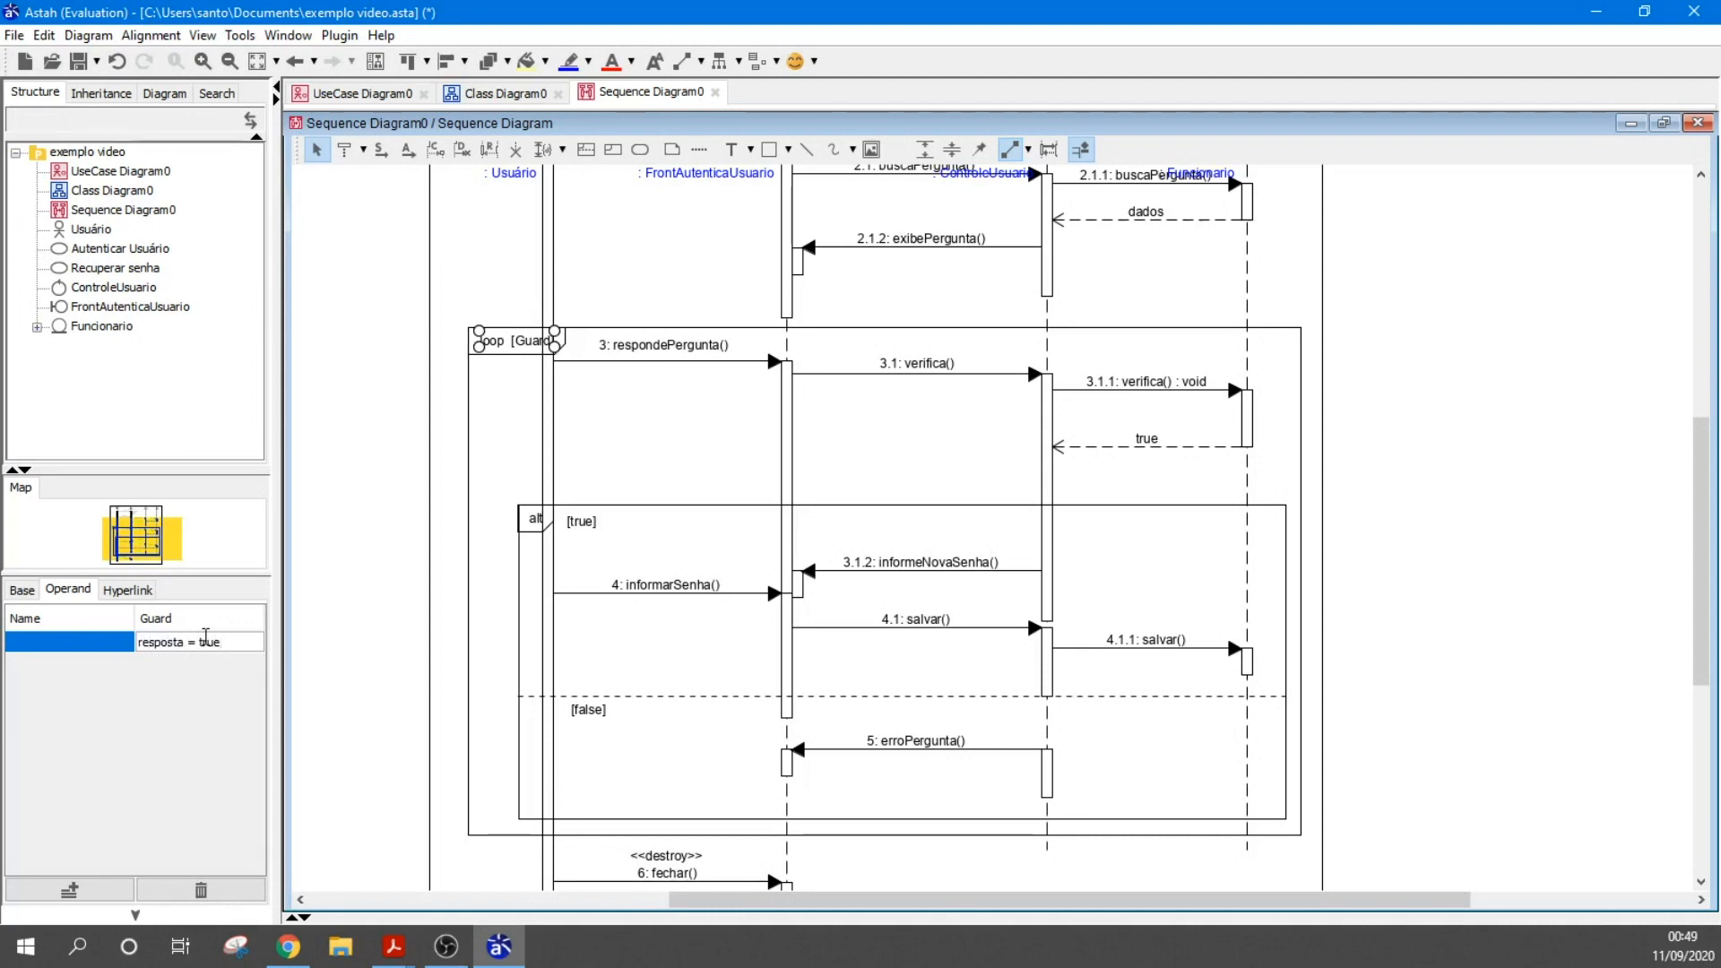
pyautogui.press('Return')
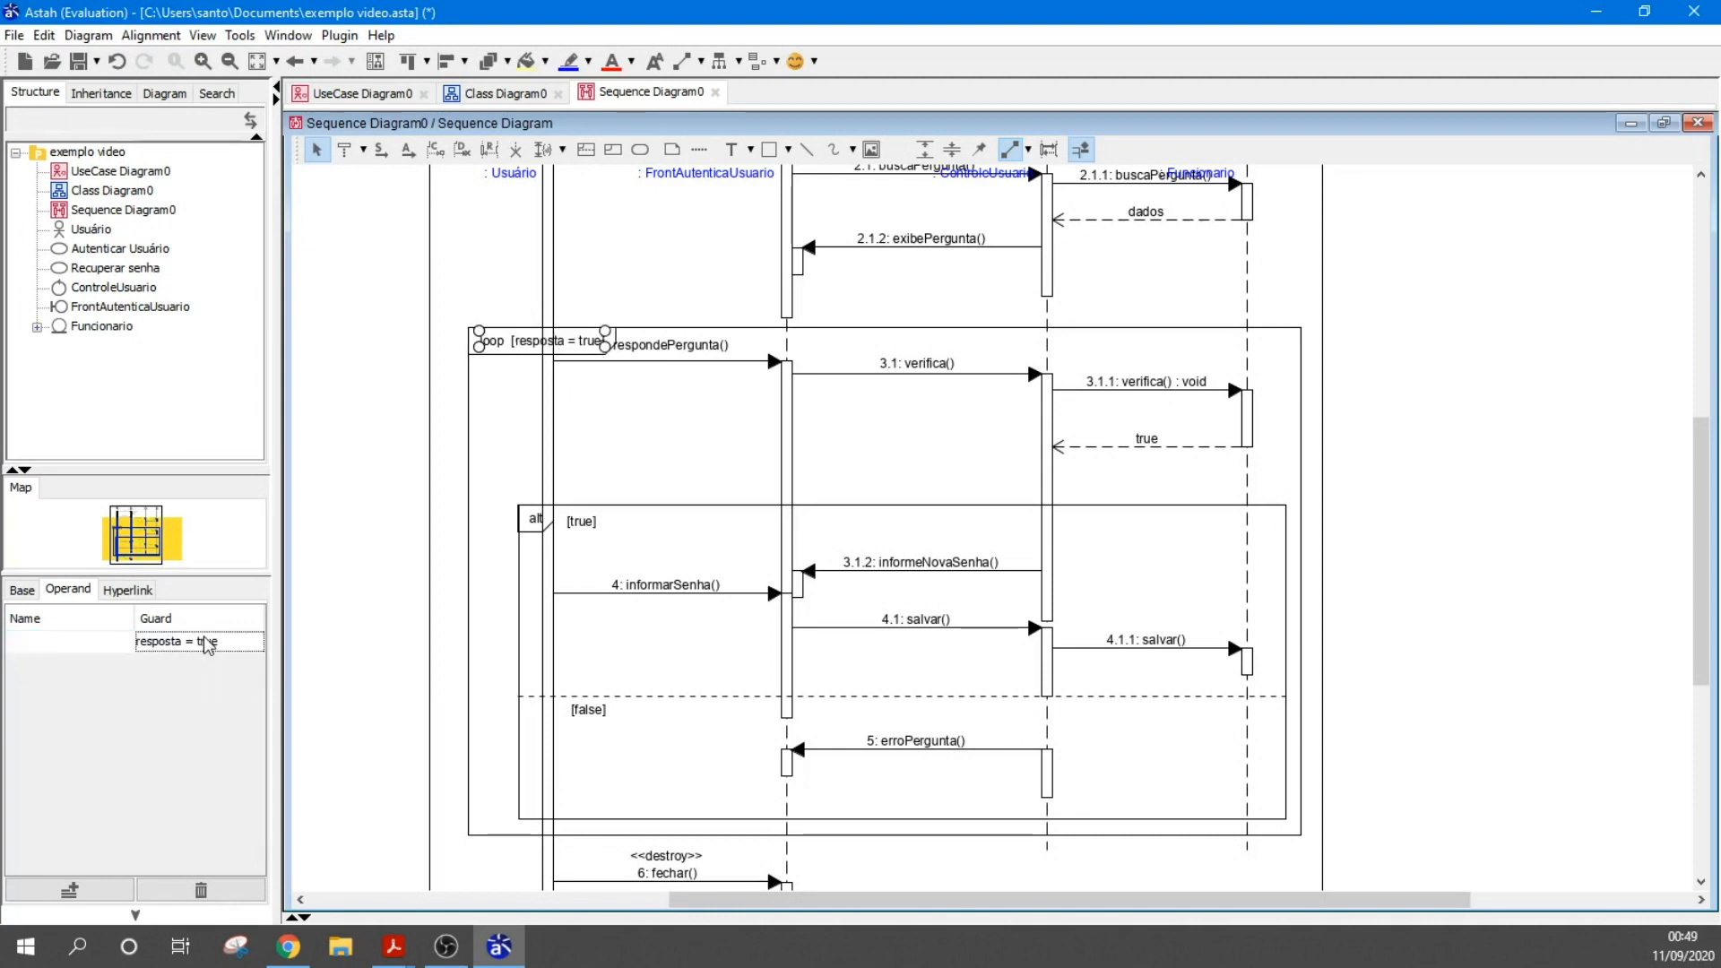
# Move respondePergunta below the loop label and the salvar message from FrontAutenticaUsuario to ControleUsuario slightly lower
pyautogui.click(327, 498)
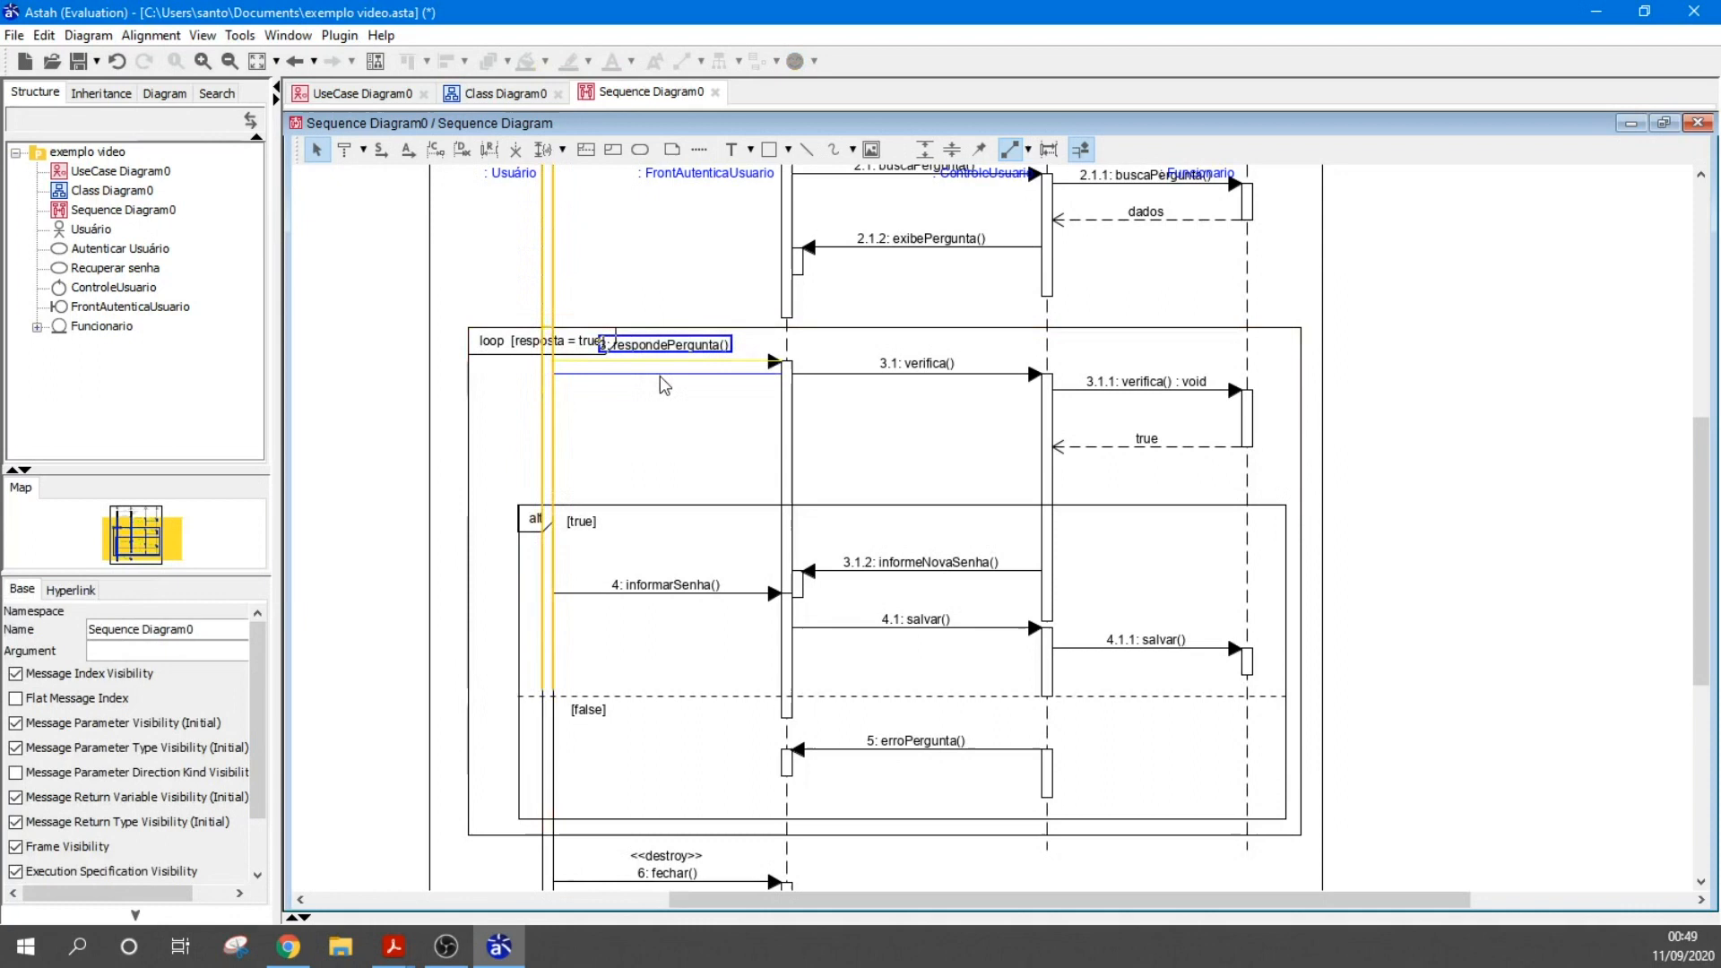
pyautogui.moveTo(696, 384); pyautogui.dragTo(699, 401)
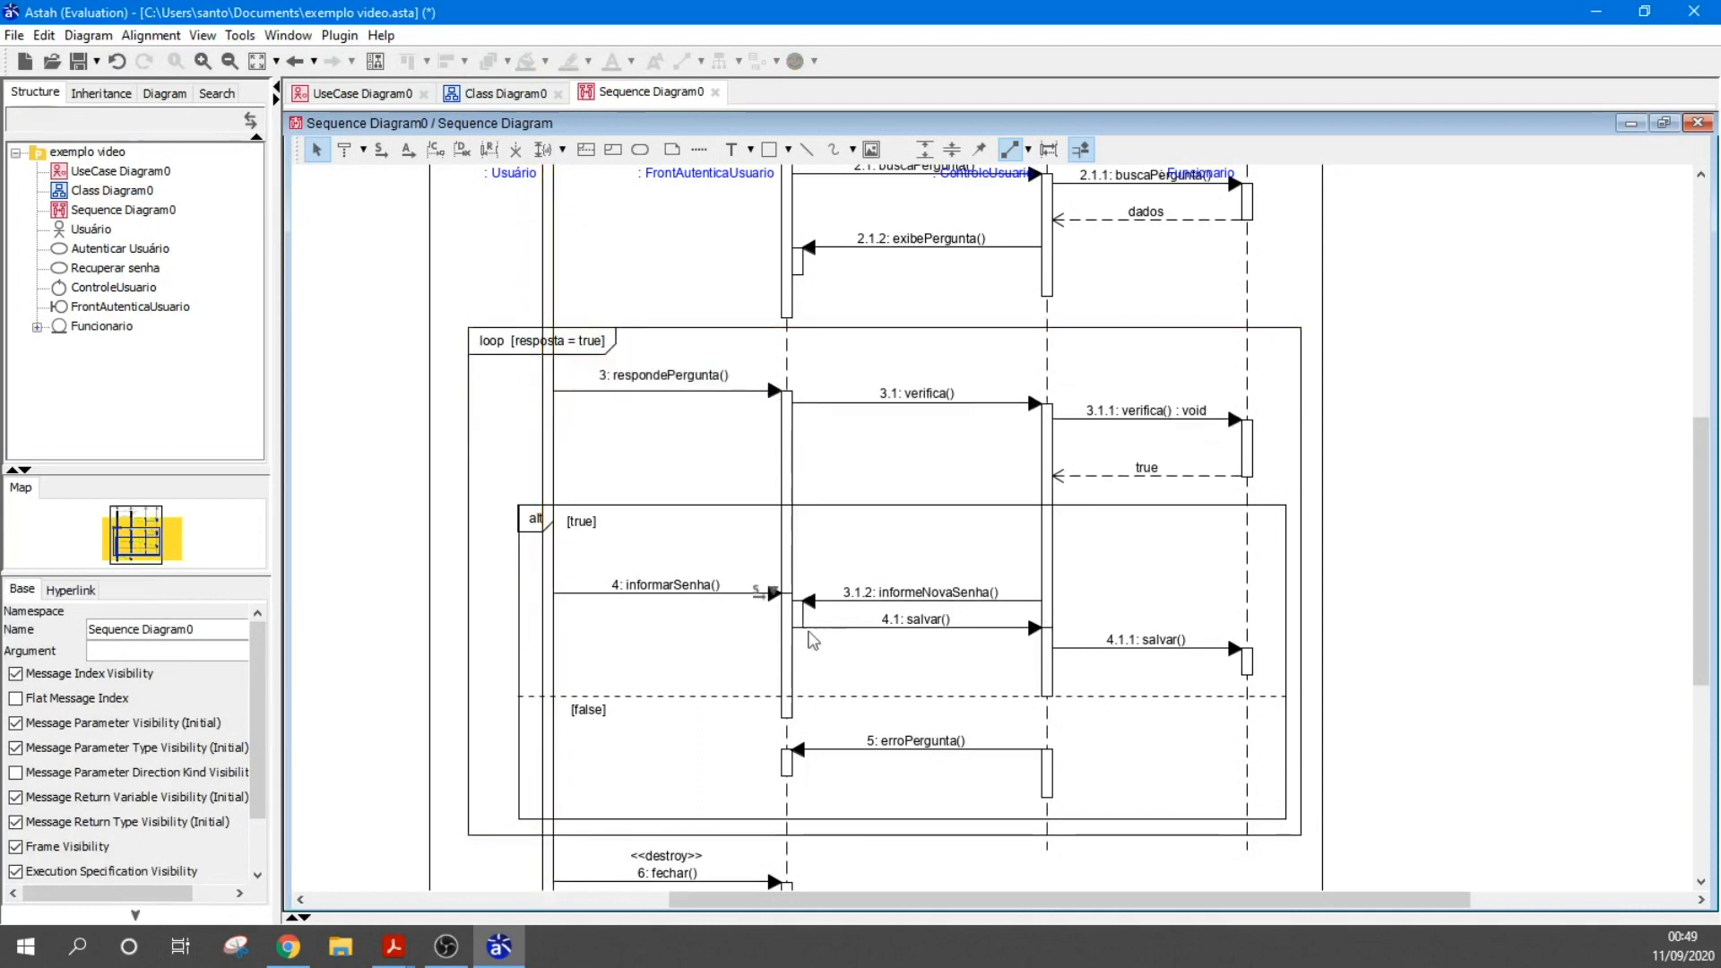
pyautogui.moveTo(863, 636); pyautogui.dragTo(864, 655)
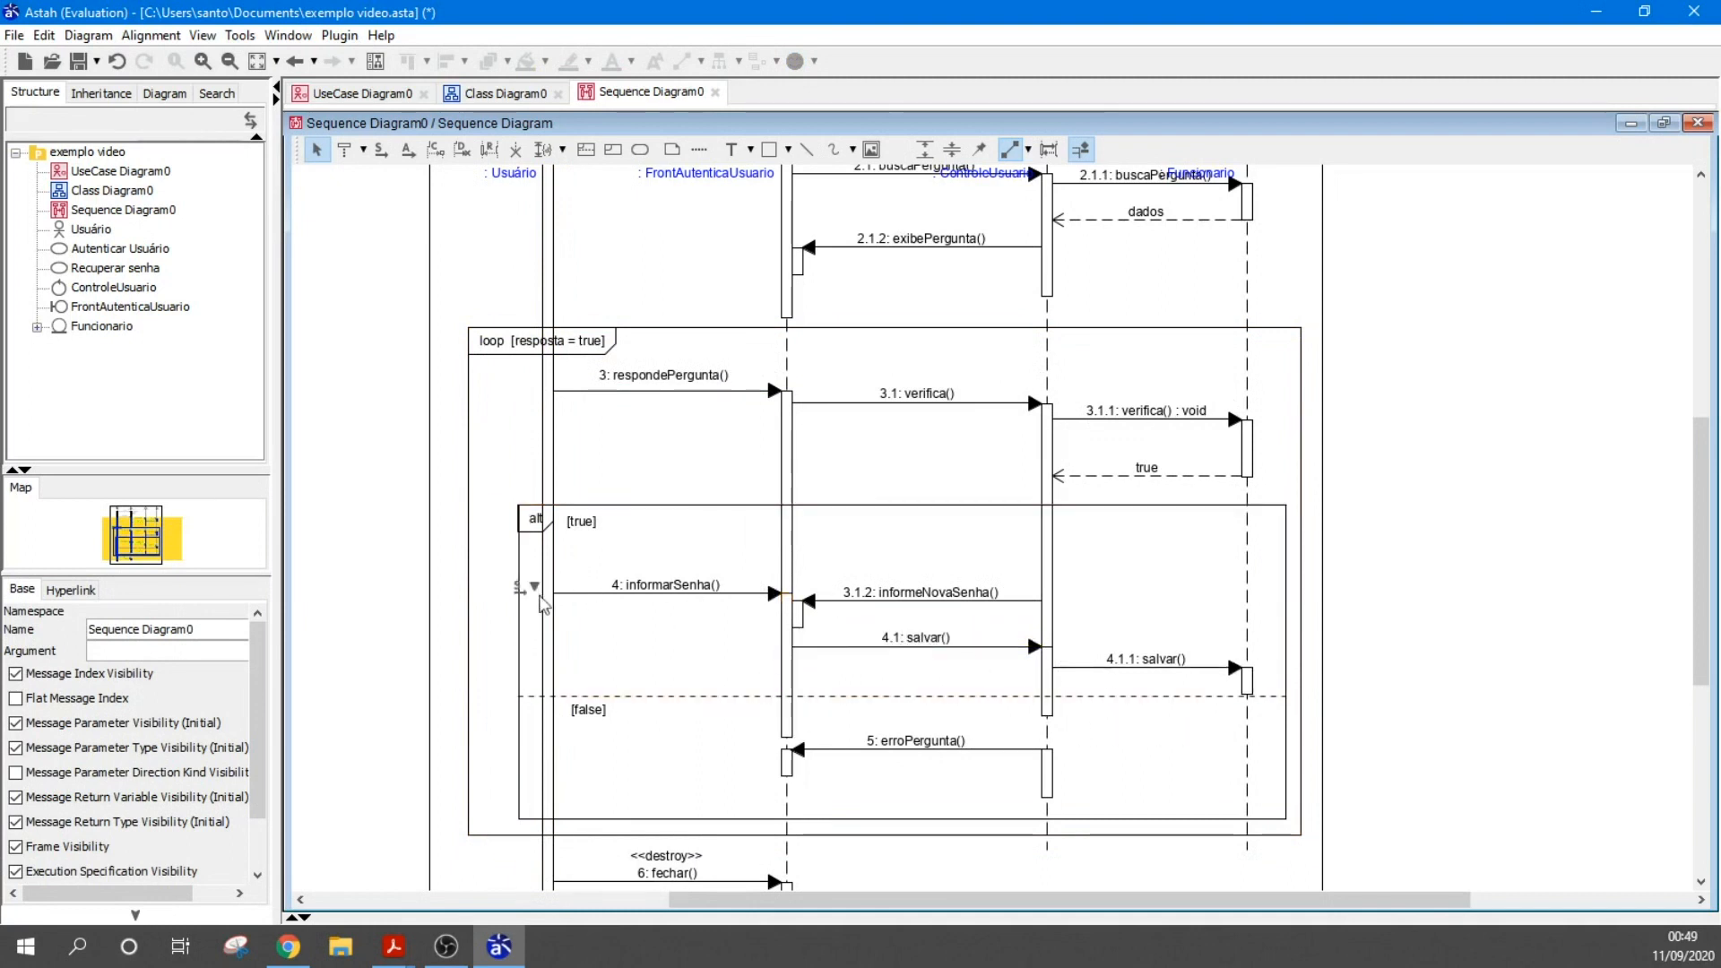
# Enlarge the alt fragment slightly outward at its upper-left corner
pyautogui.click(519, 619)
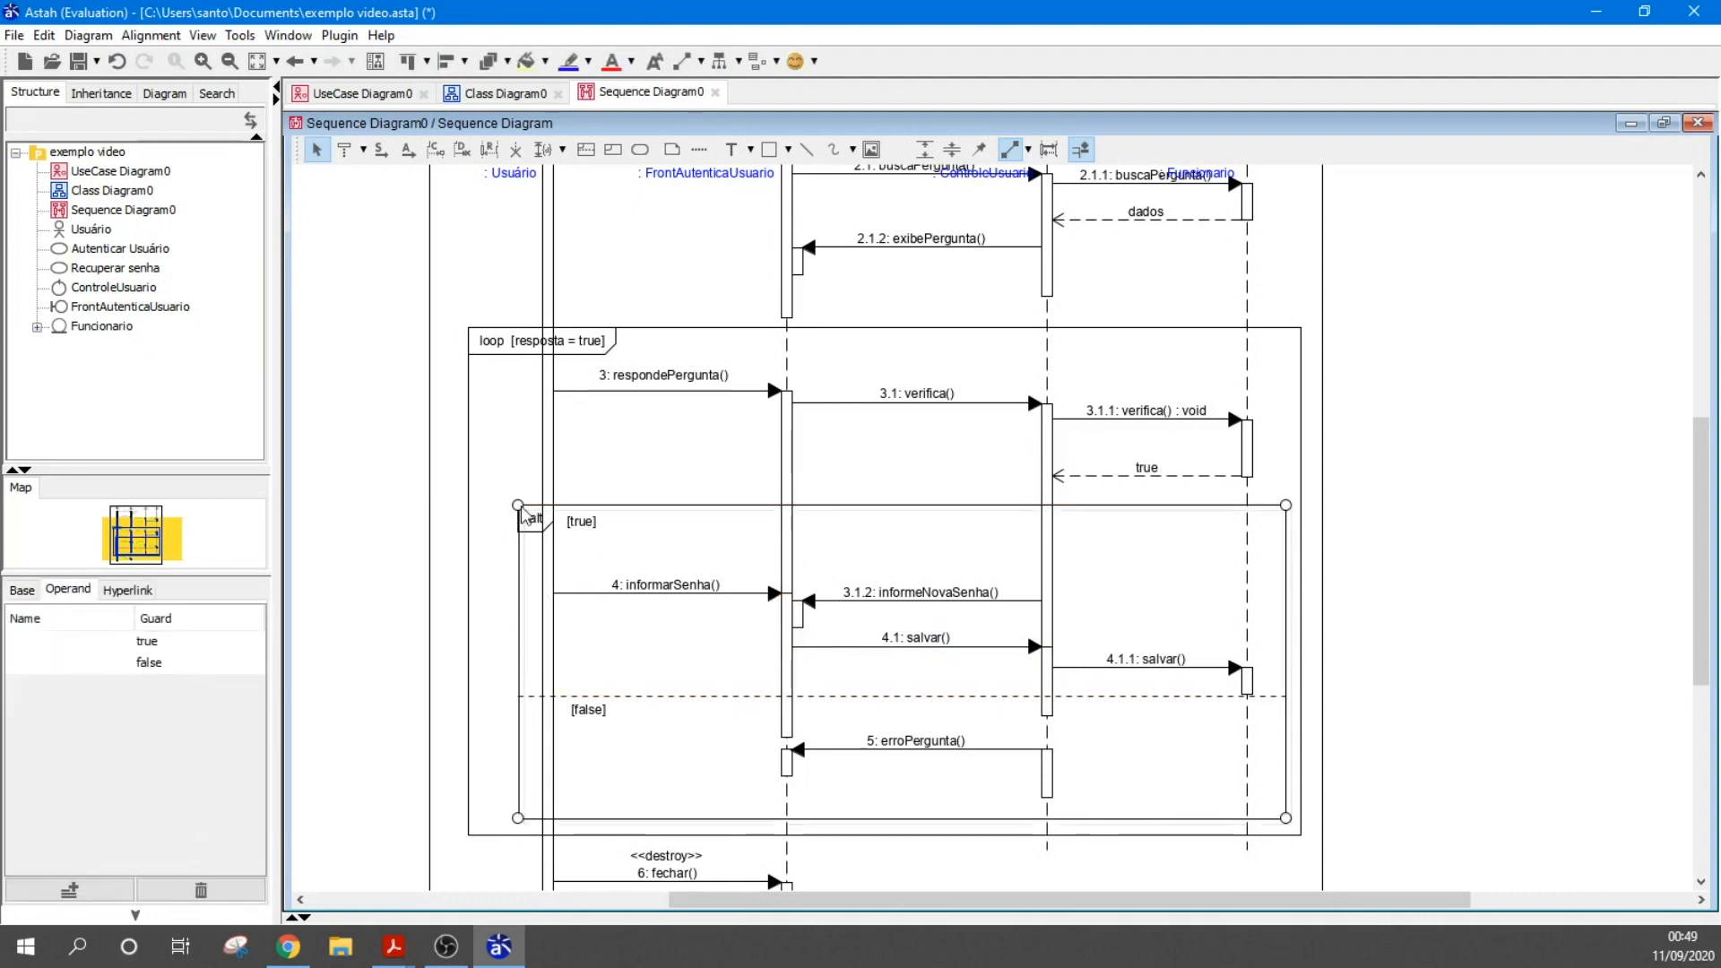
pyautogui.moveTo(520, 511); pyautogui.dragTo(516, 508)
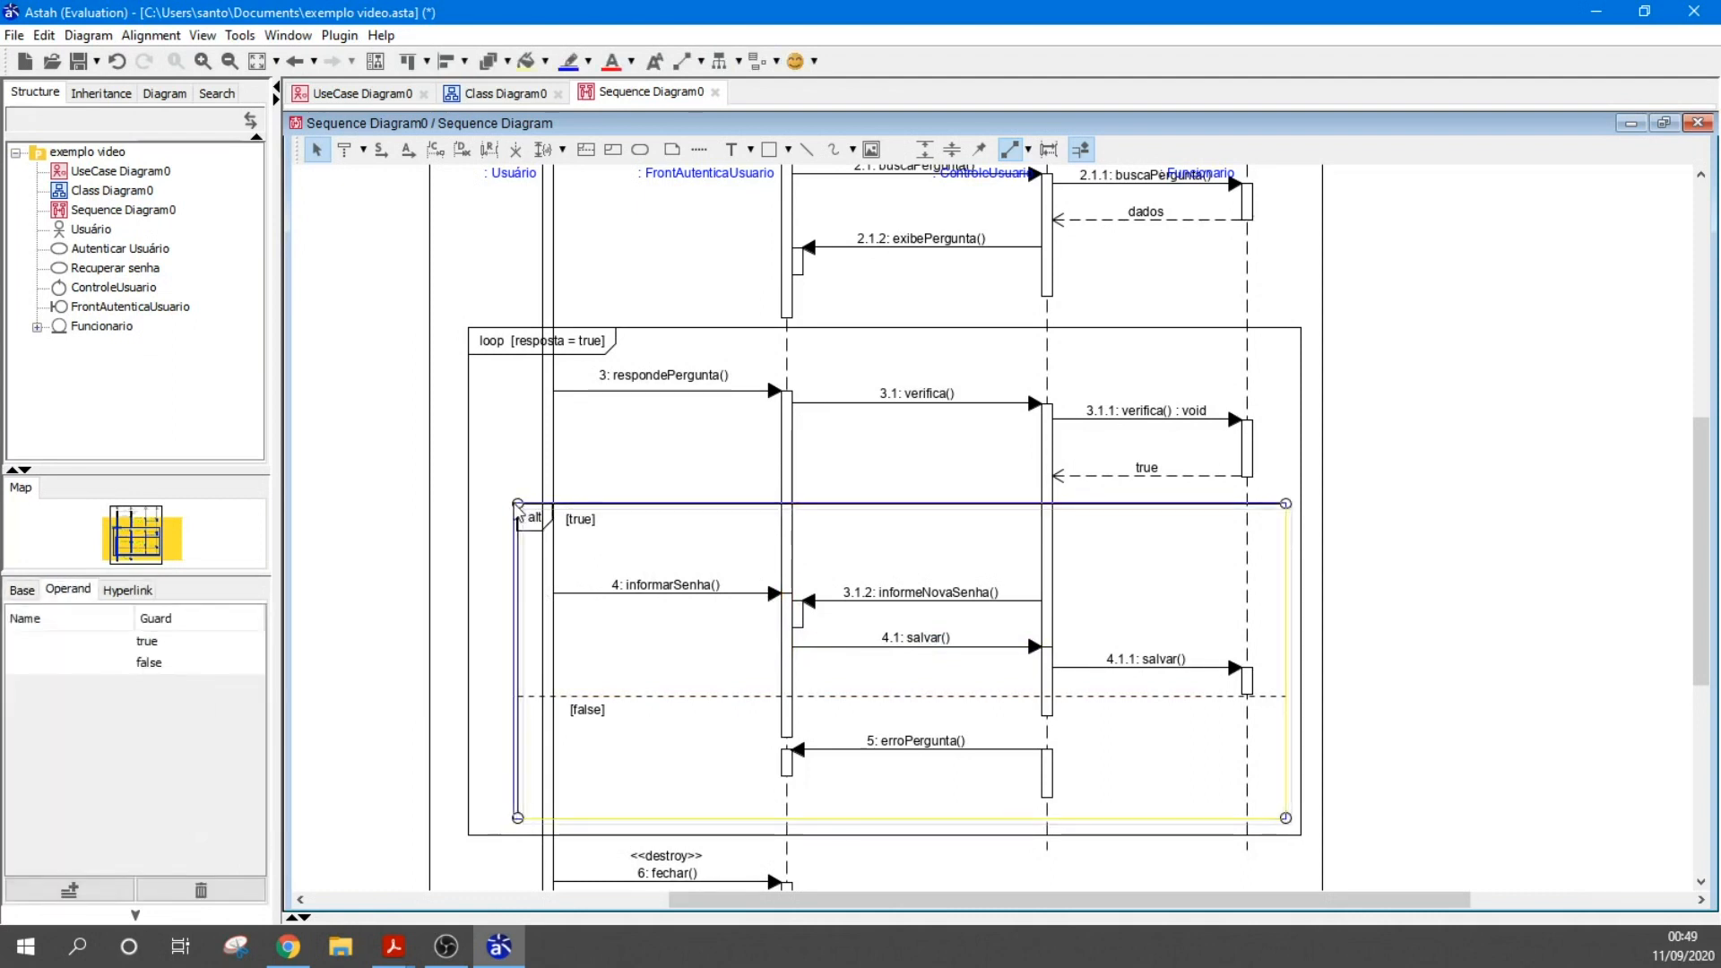
pyautogui.click(1375, 645)
pyautogui.scroll(-3, 1393, 565)
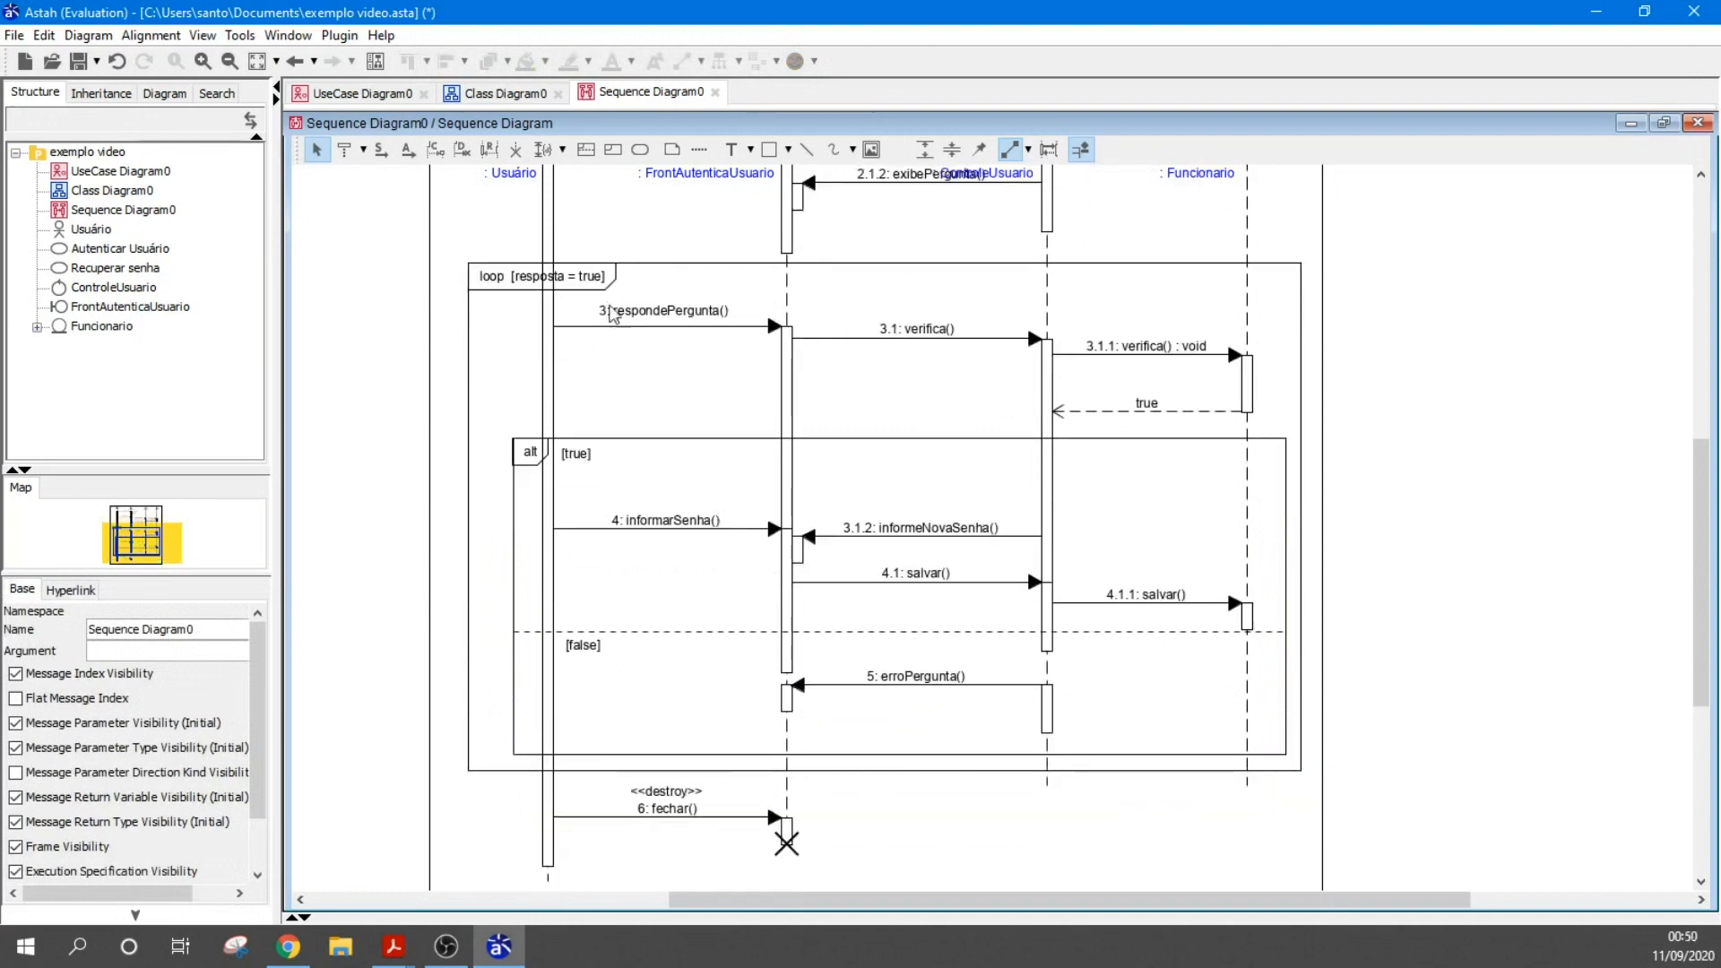
# Rename the reply message from Funcionario to ControleUsuario inside the loop fragment as dados
pyautogui.click(1147, 410)
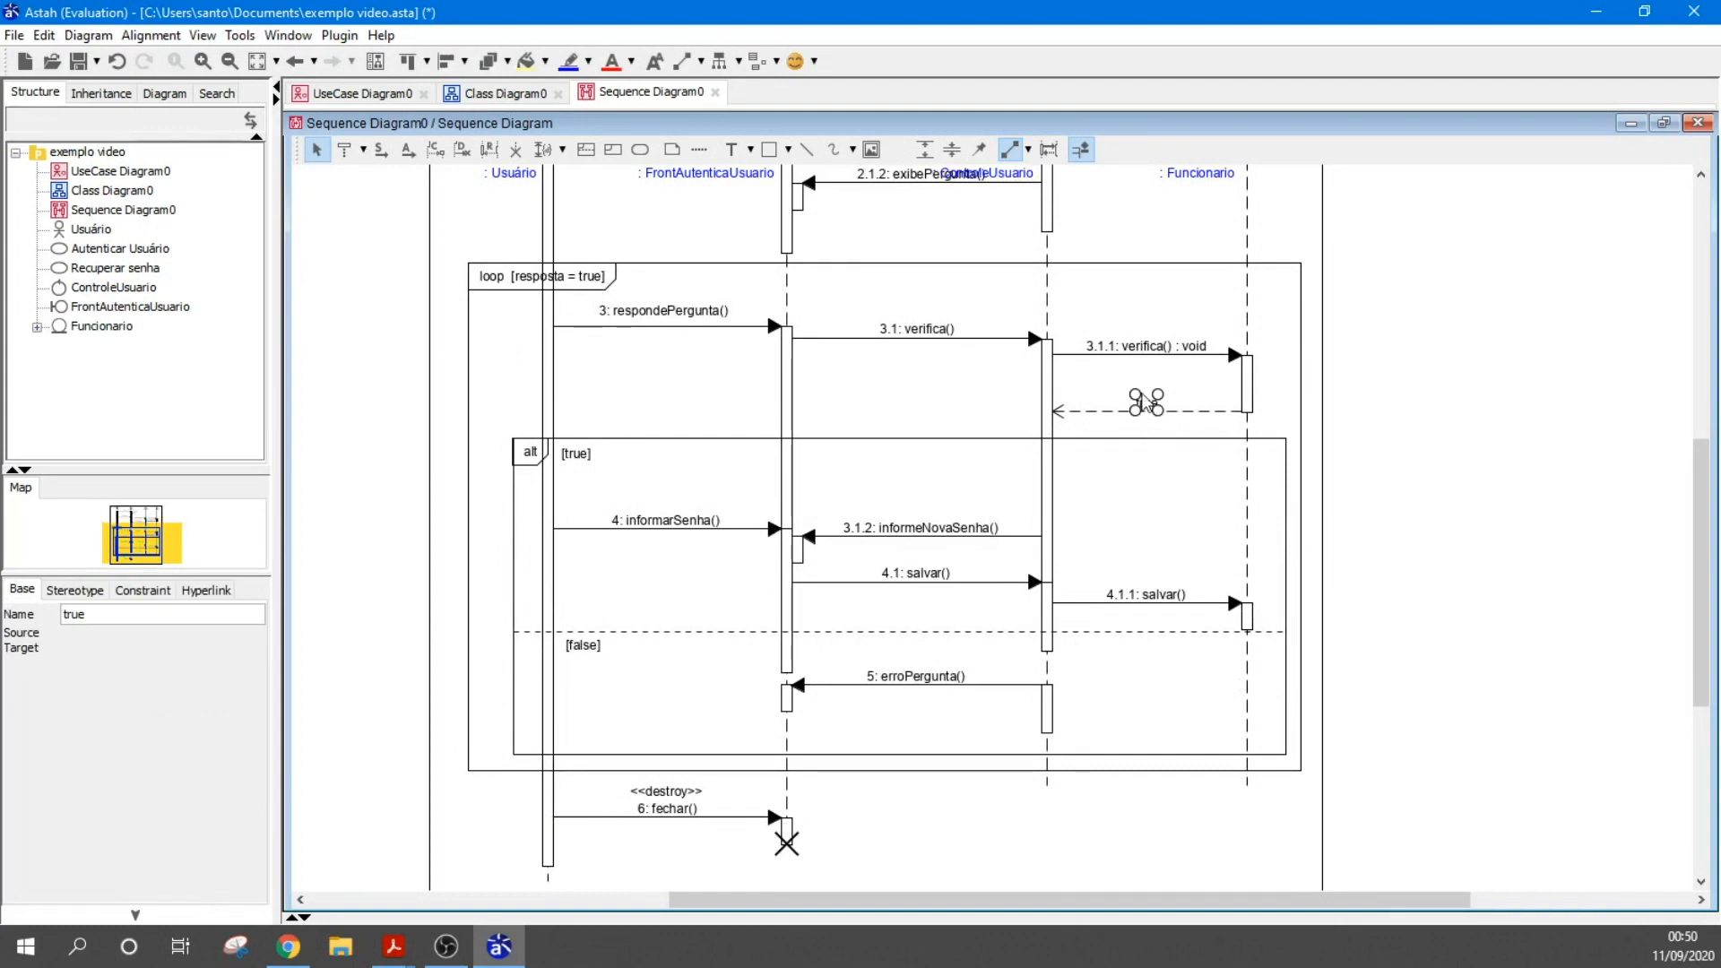
pyautogui.press('BackSpace')
pyautogui.press('BackSpace')
pyautogui.press('BackSpace')
pyautogui.press('BackSpace')
pyautogui.write('dados')
pyautogui.press('Return')
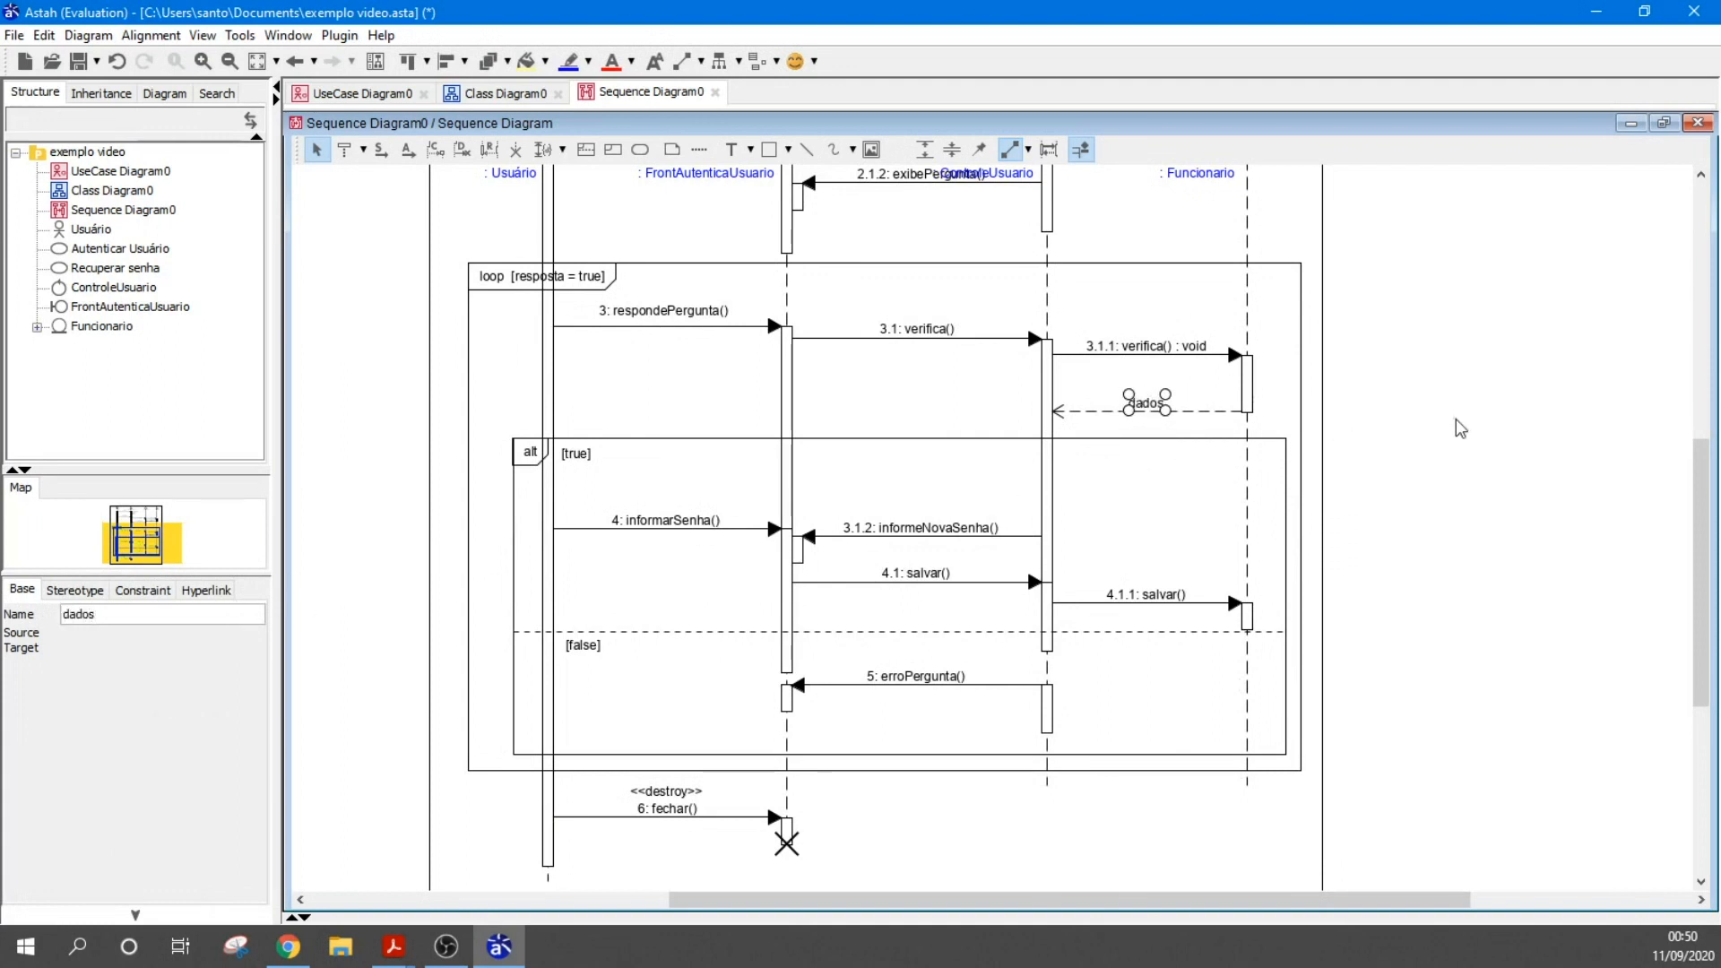
pyautogui.click(1461, 428)
# Review the message flow from the abrir message through the loop and alt fragments to the fechar message
pyautogui.scroll(3, 836, 435)
pyautogui.scroll(1, 836, 437)
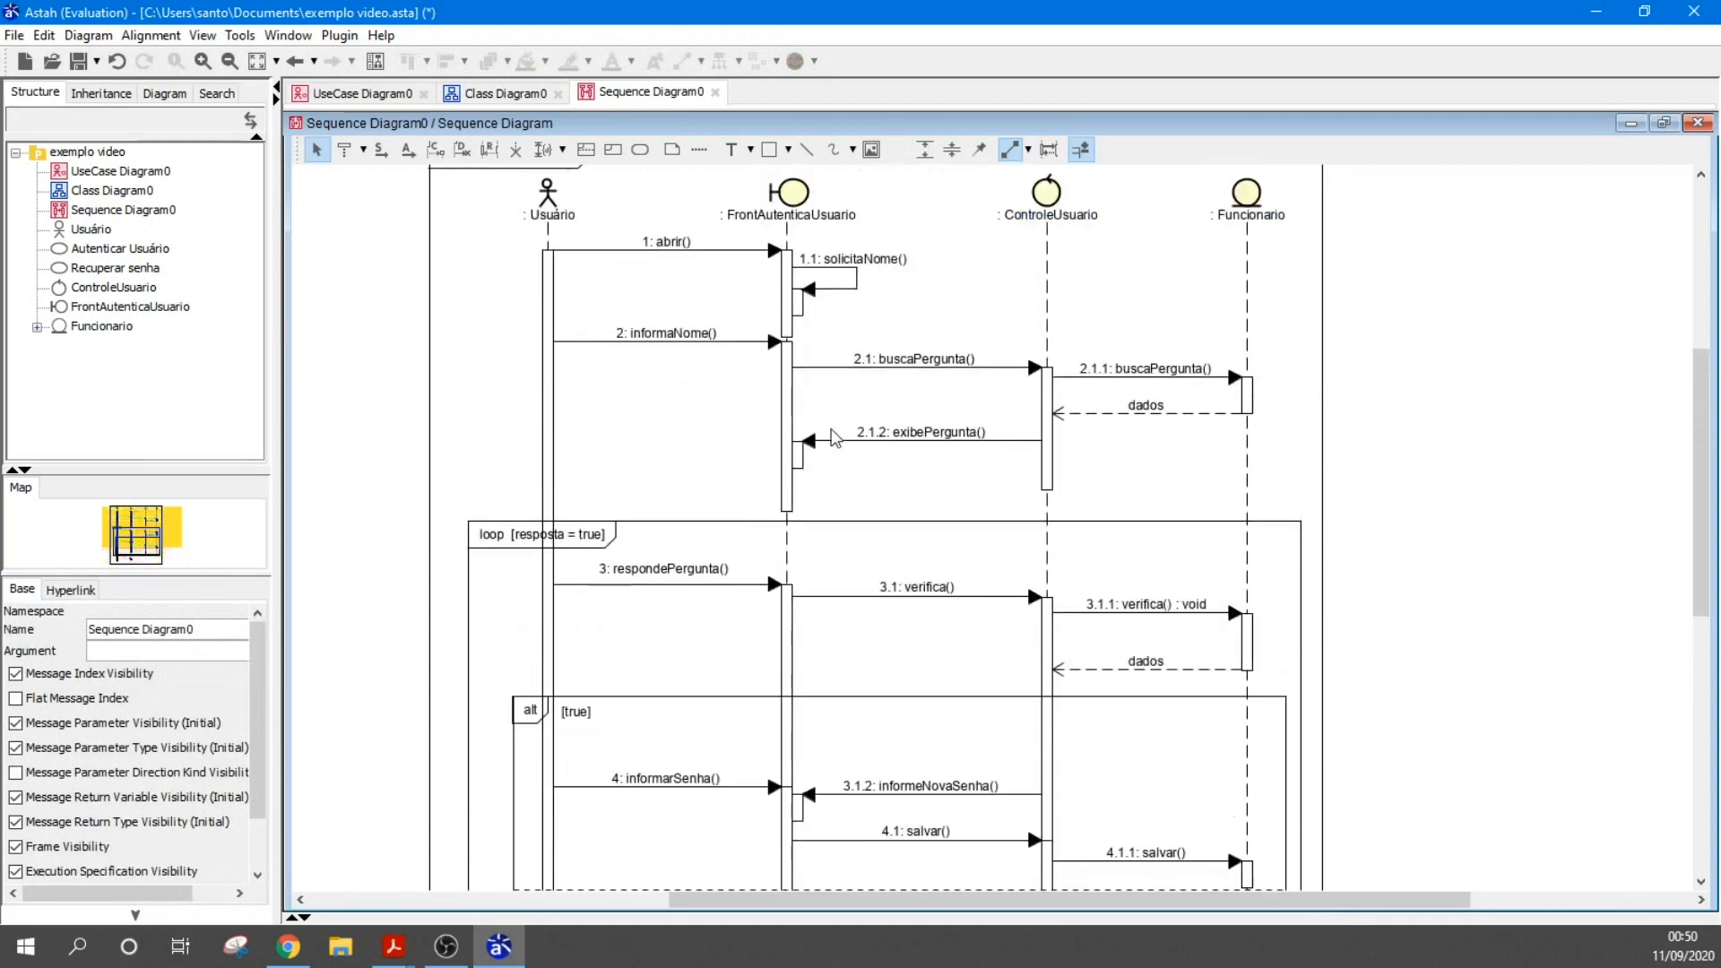
pyautogui.scroll(2, 753, 352)
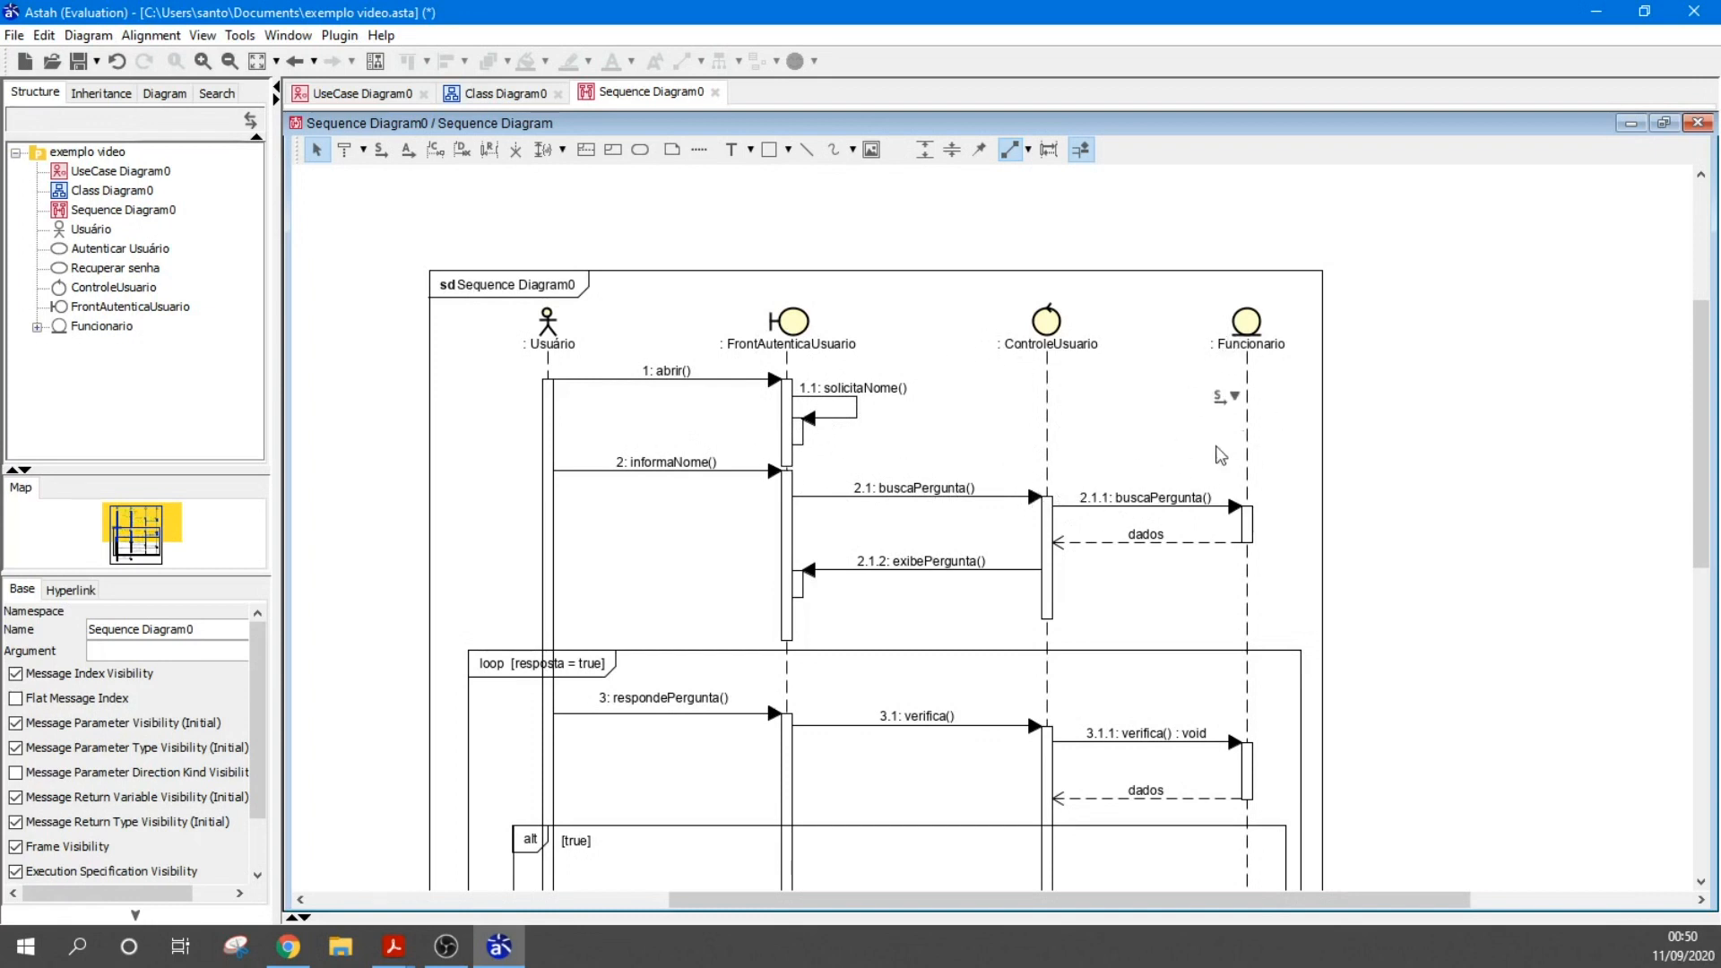
pyautogui.scroll(-3, 1160, 476)
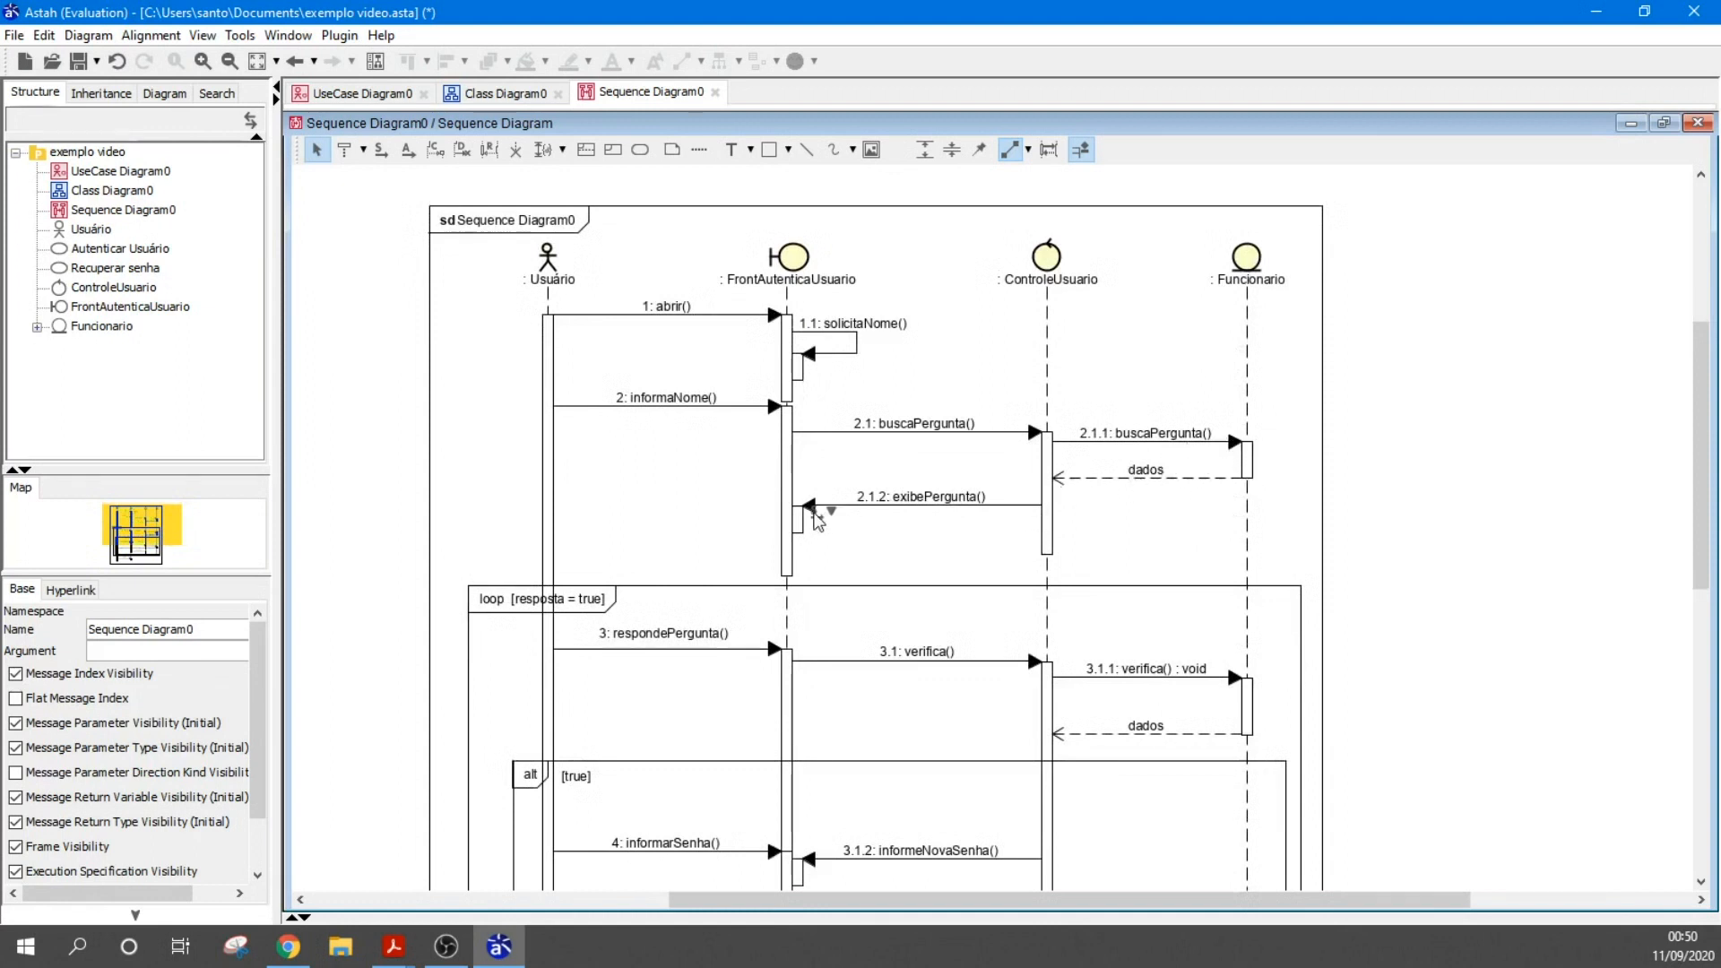
pyautogui.scroll(-5, 623, 449)
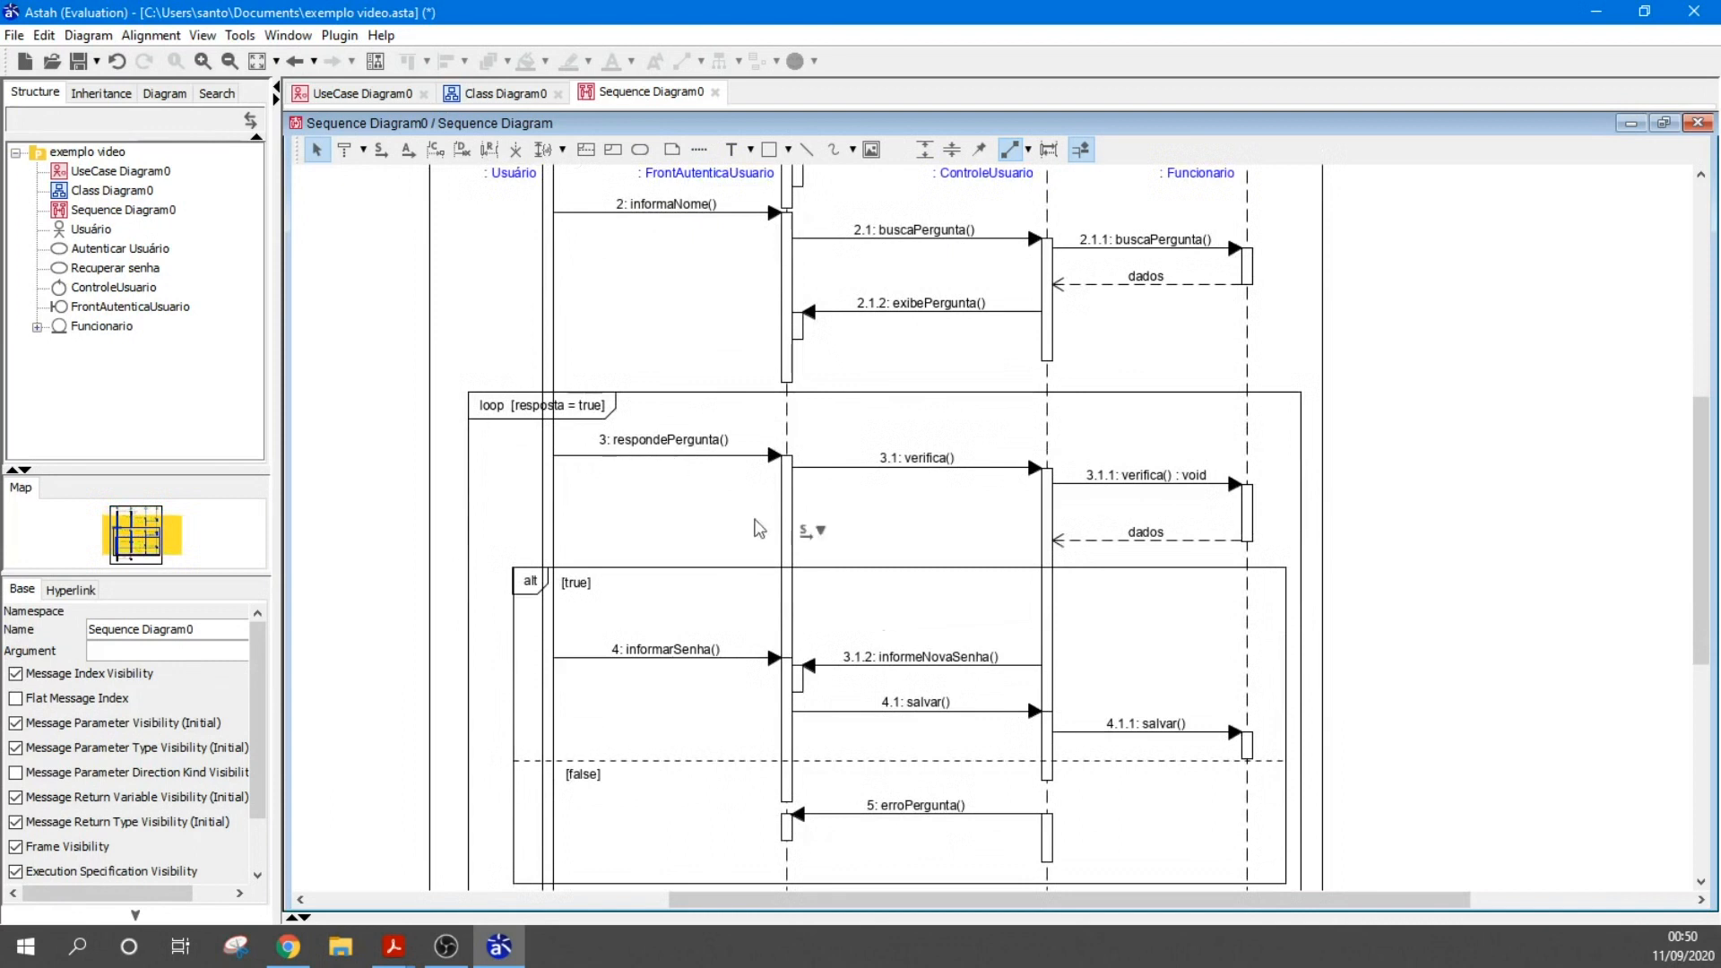
pyautogui.scroll(-1, 627, 542)
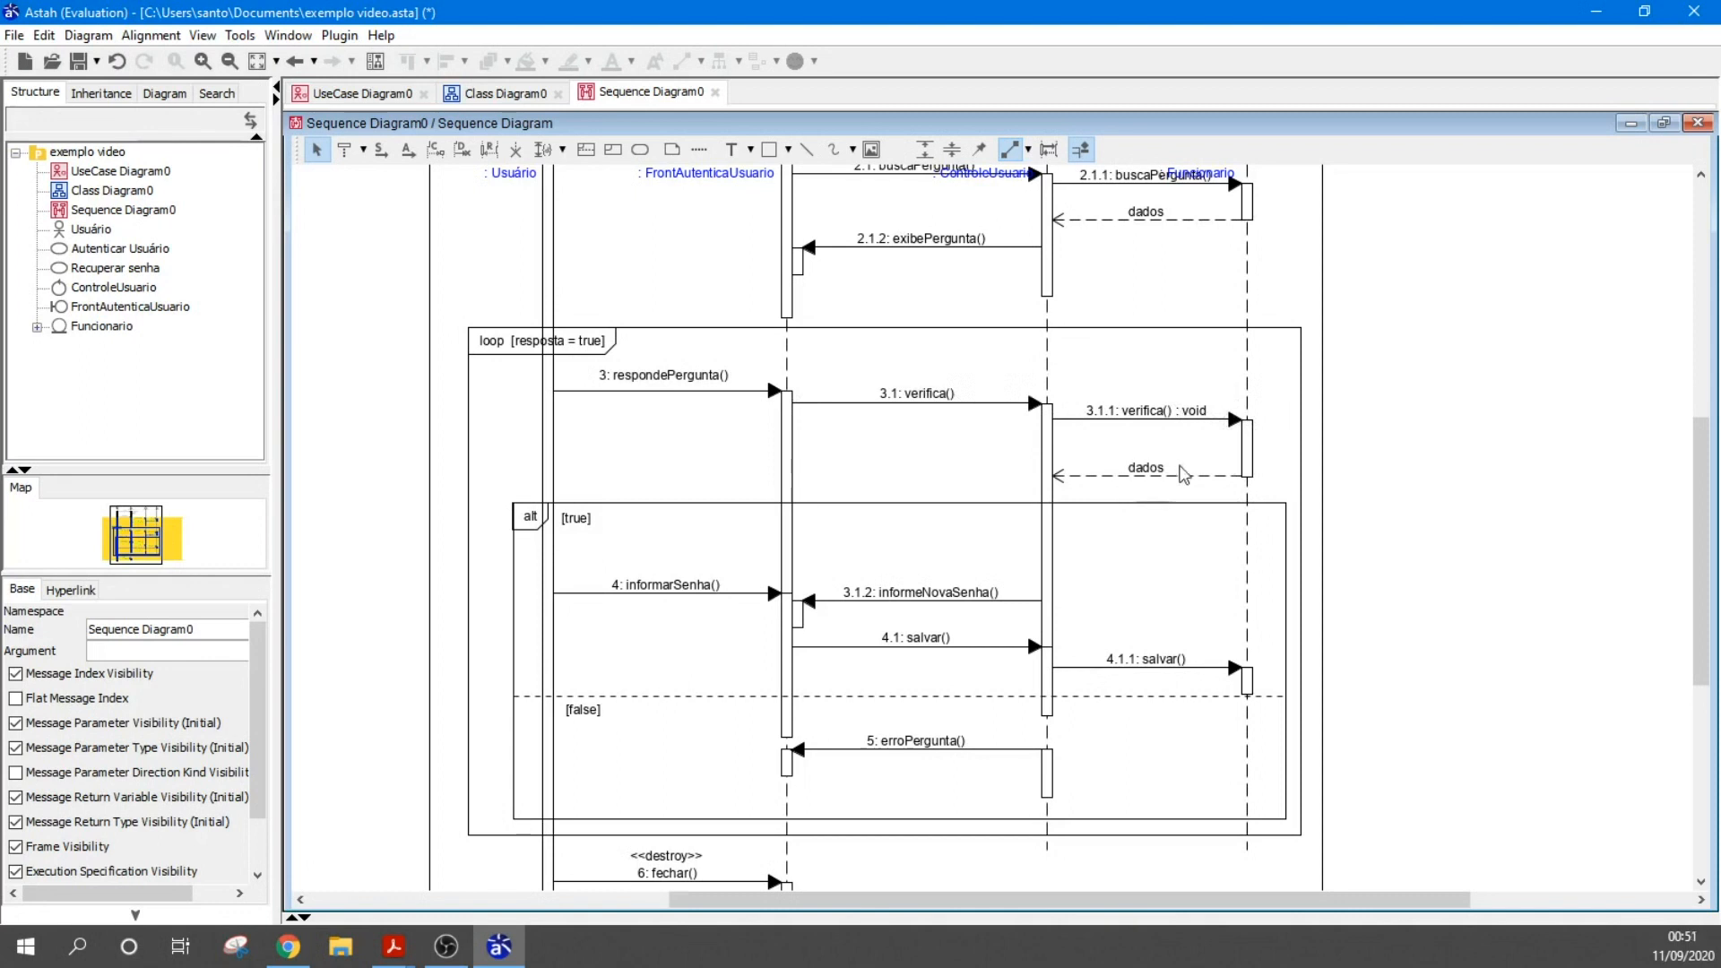
pyautogui.scroll(-3, 1073, 484)
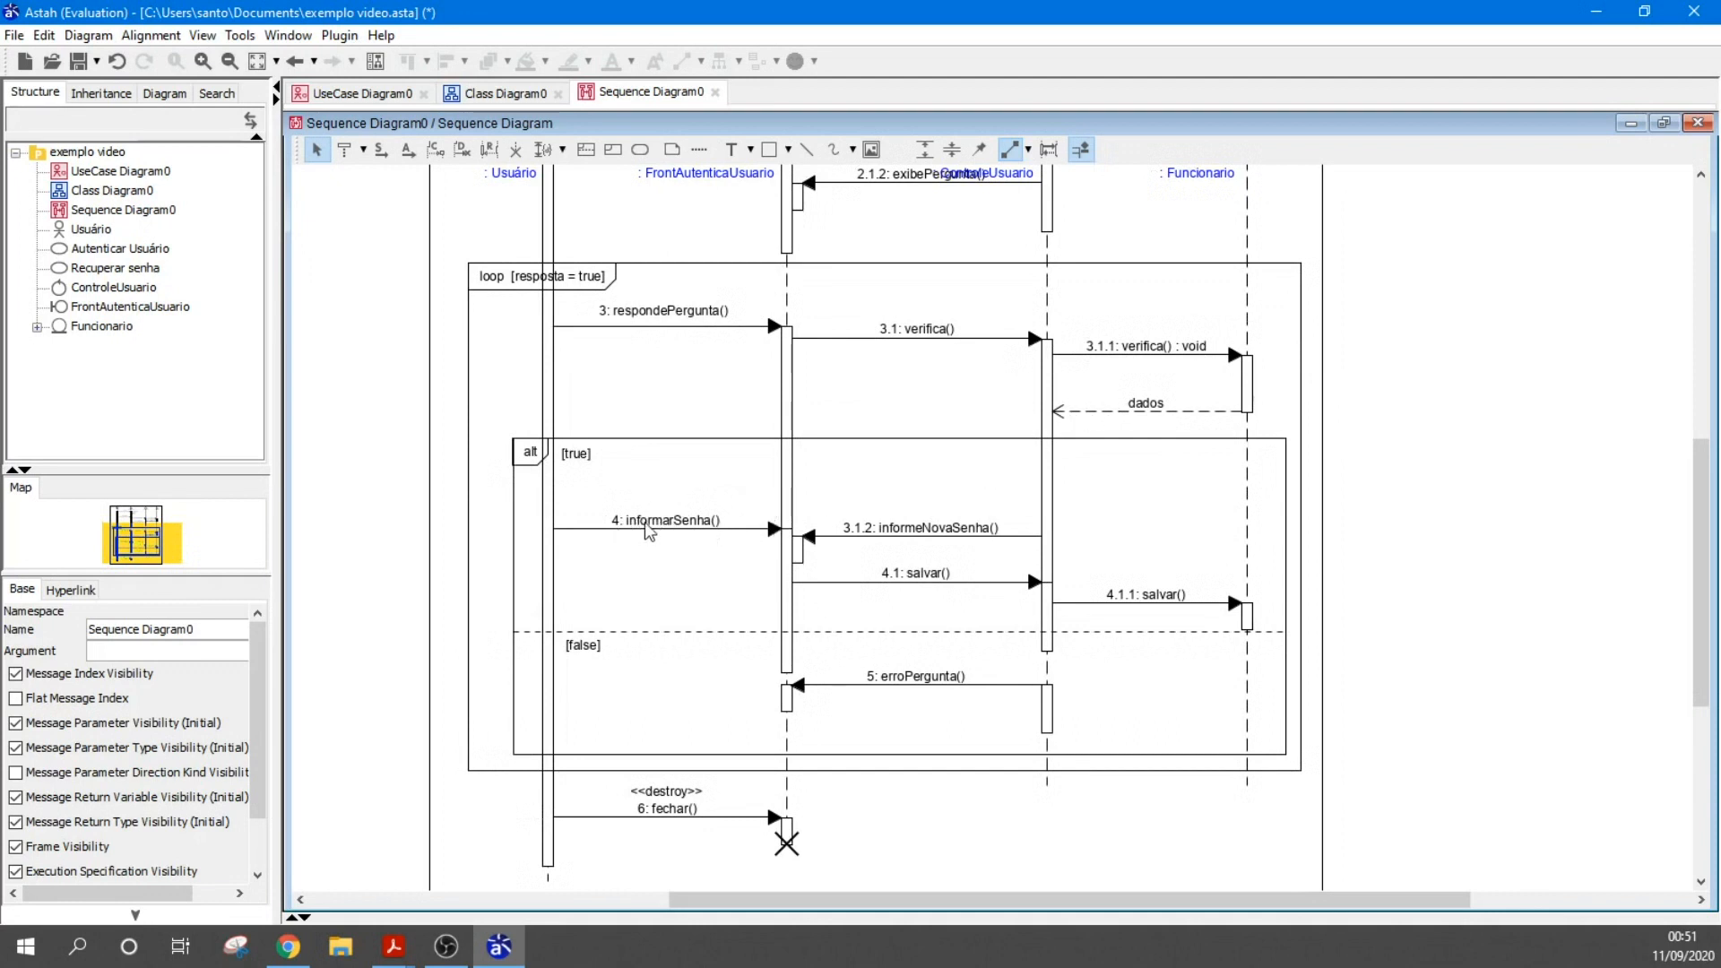
# Move informeNovaSenha up near the start of the alt fragment's true section and informarSenha slightly lower, so the request precedes the answer
pyautogui.click(907, 537)
pyautogui.moveTo(899, 543); pyautogui.dragTo(836, 507)
pyautogui.click(866, 544)
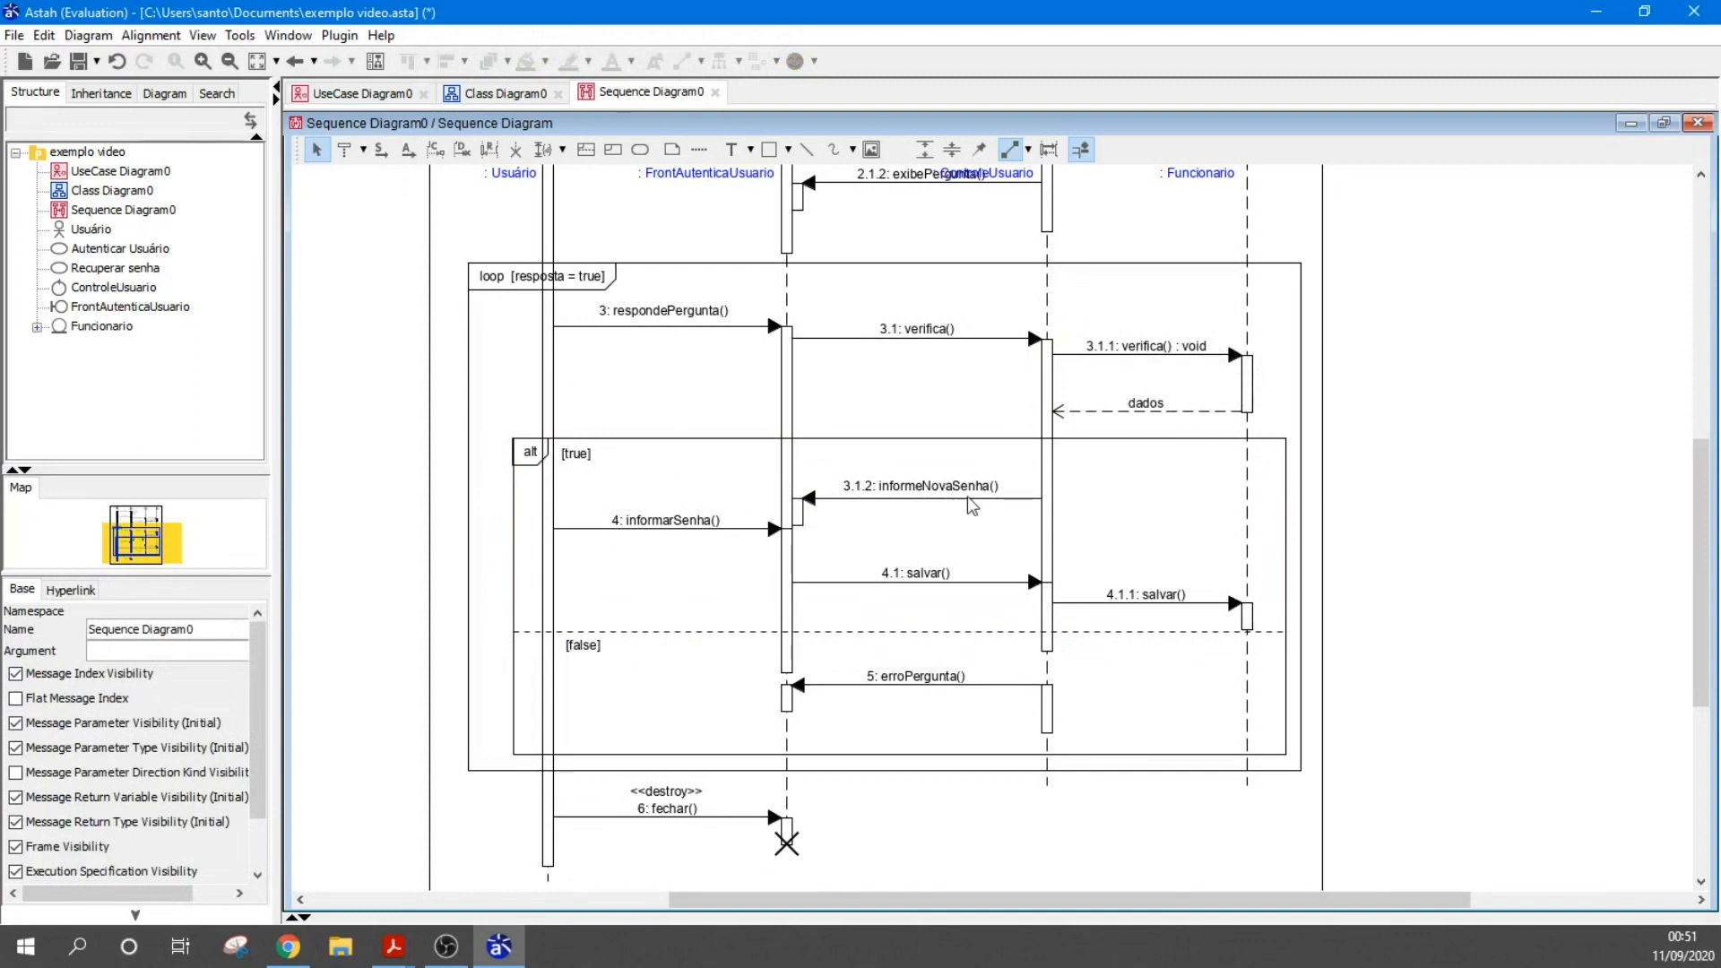
pyautogui.click(735, 537)
pyautogui.moveTo(743, 538); pyautogui.dragTo(758, 561)
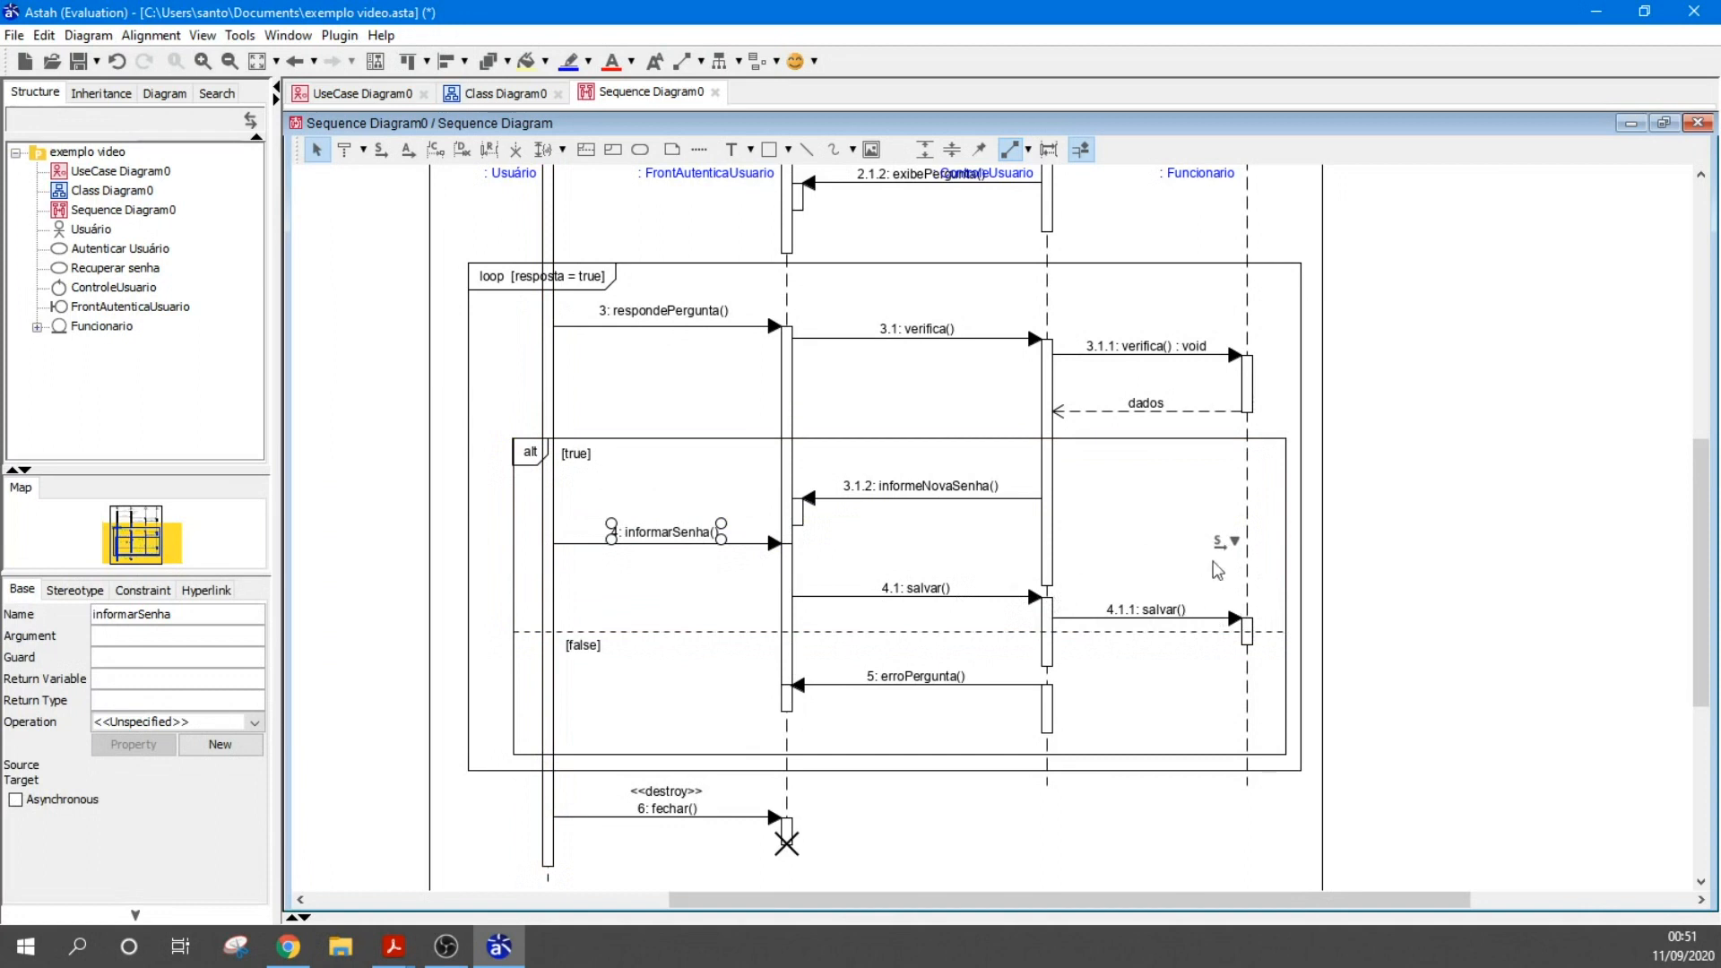
# Check the reordered alt fragment and the rest of the sequence diagram in a zoomed-out overview
pyautogui.scroll(-3, 1265, 615)
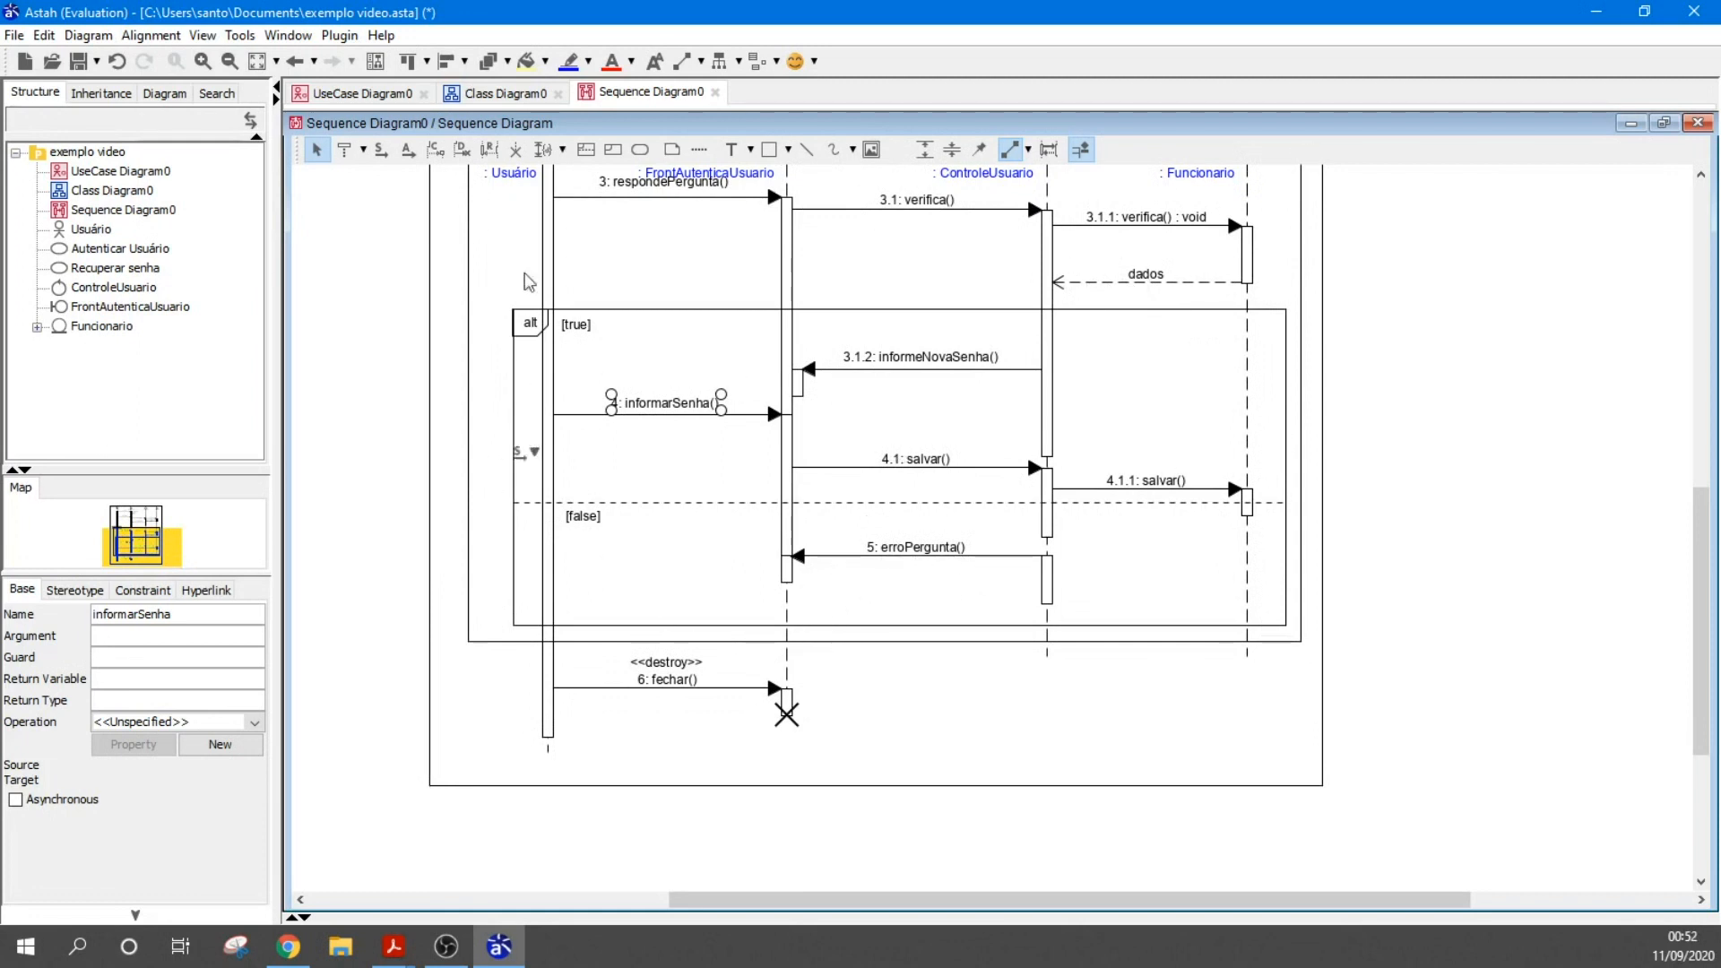
pyautogui.scroll(3, 675, 263)
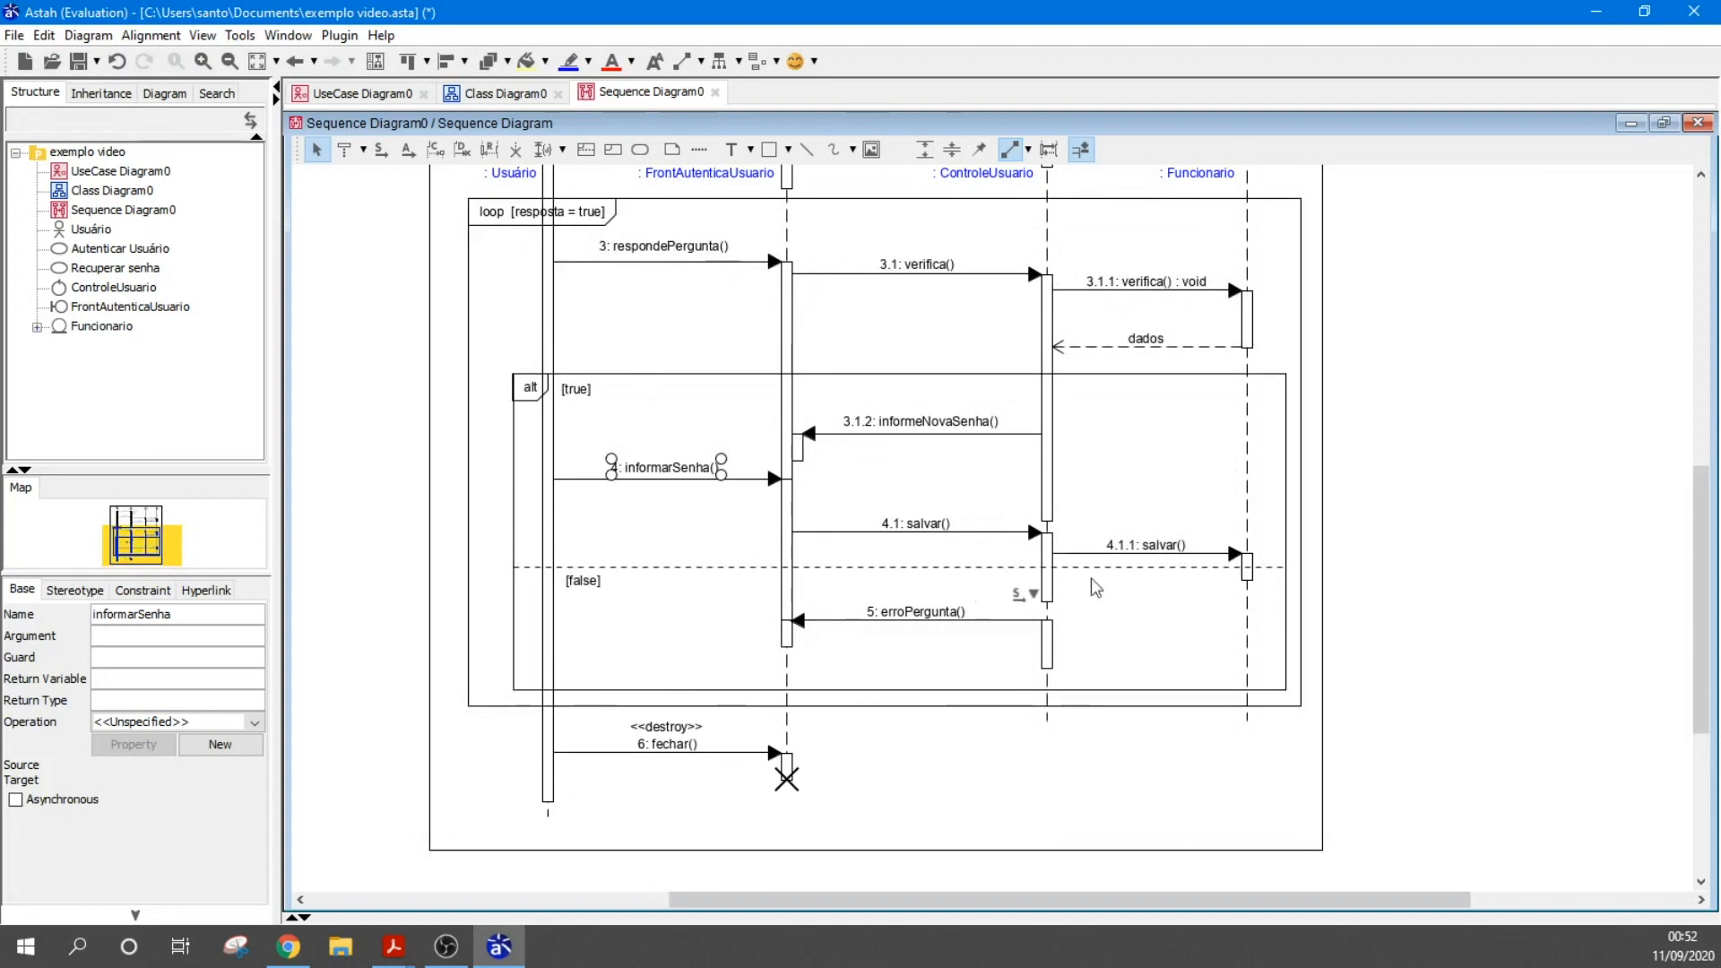
pyautogui.scroll(2, 1332, 586)
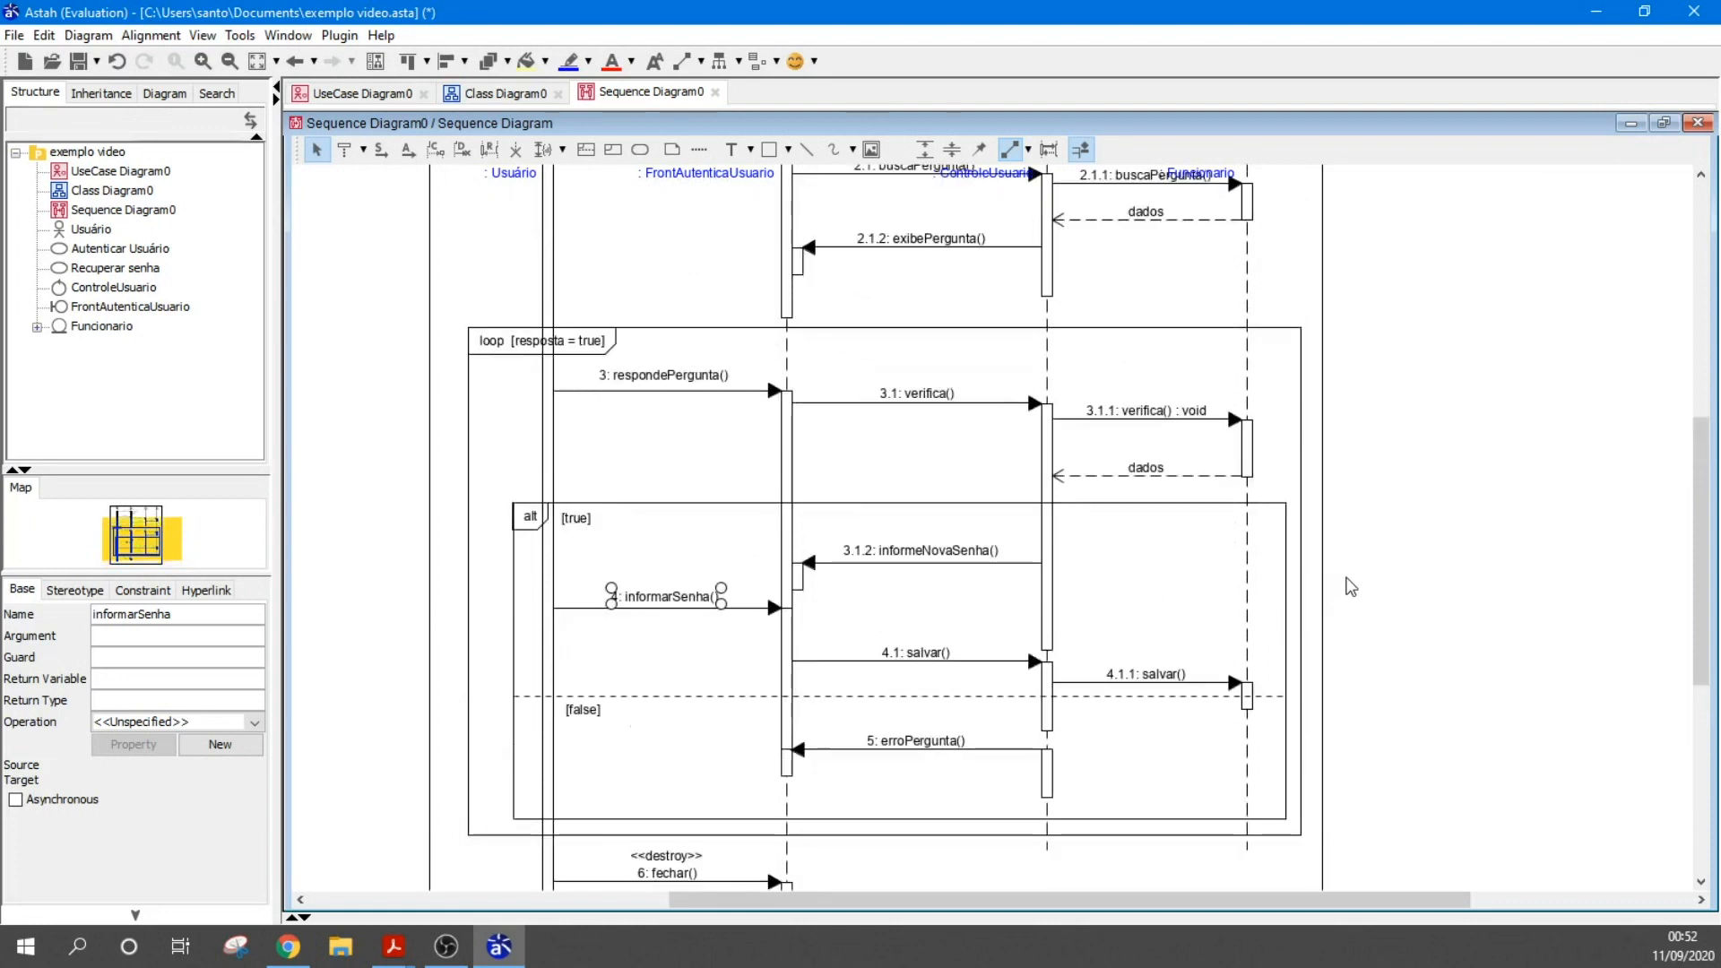
pyautogui.scroll(-1, 1335, 583)
pyautogui.scroll(2, 1337, 587)
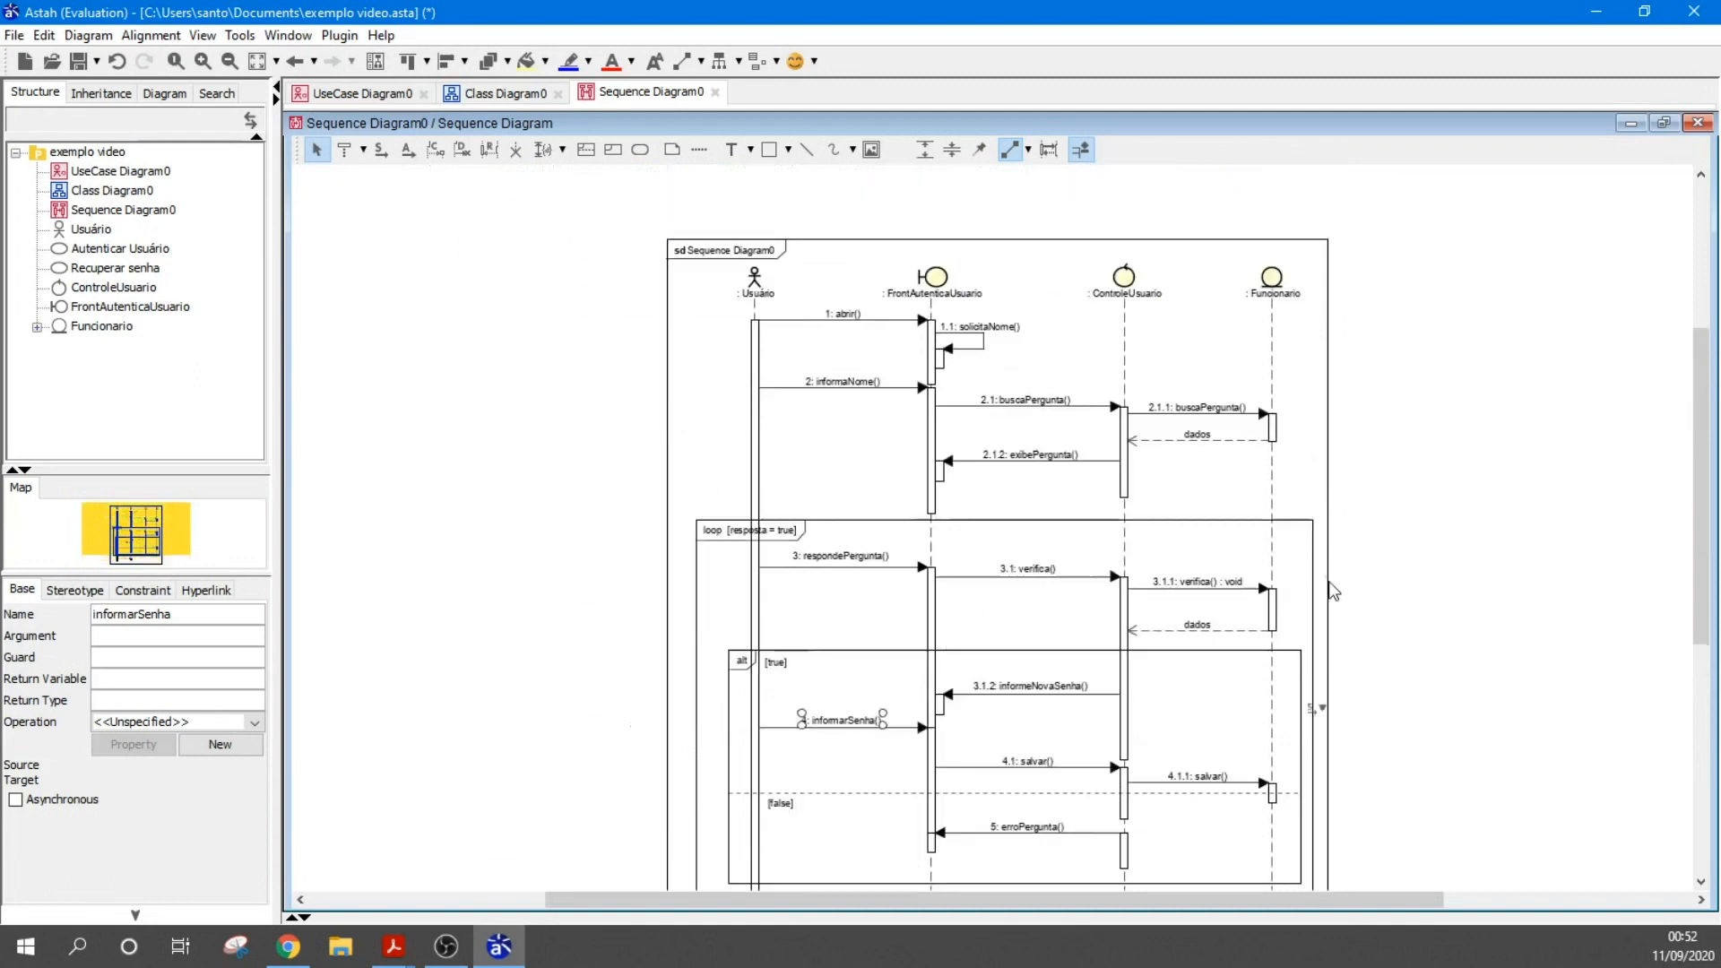
pyautogui.scroll(-1, 1331, 584)
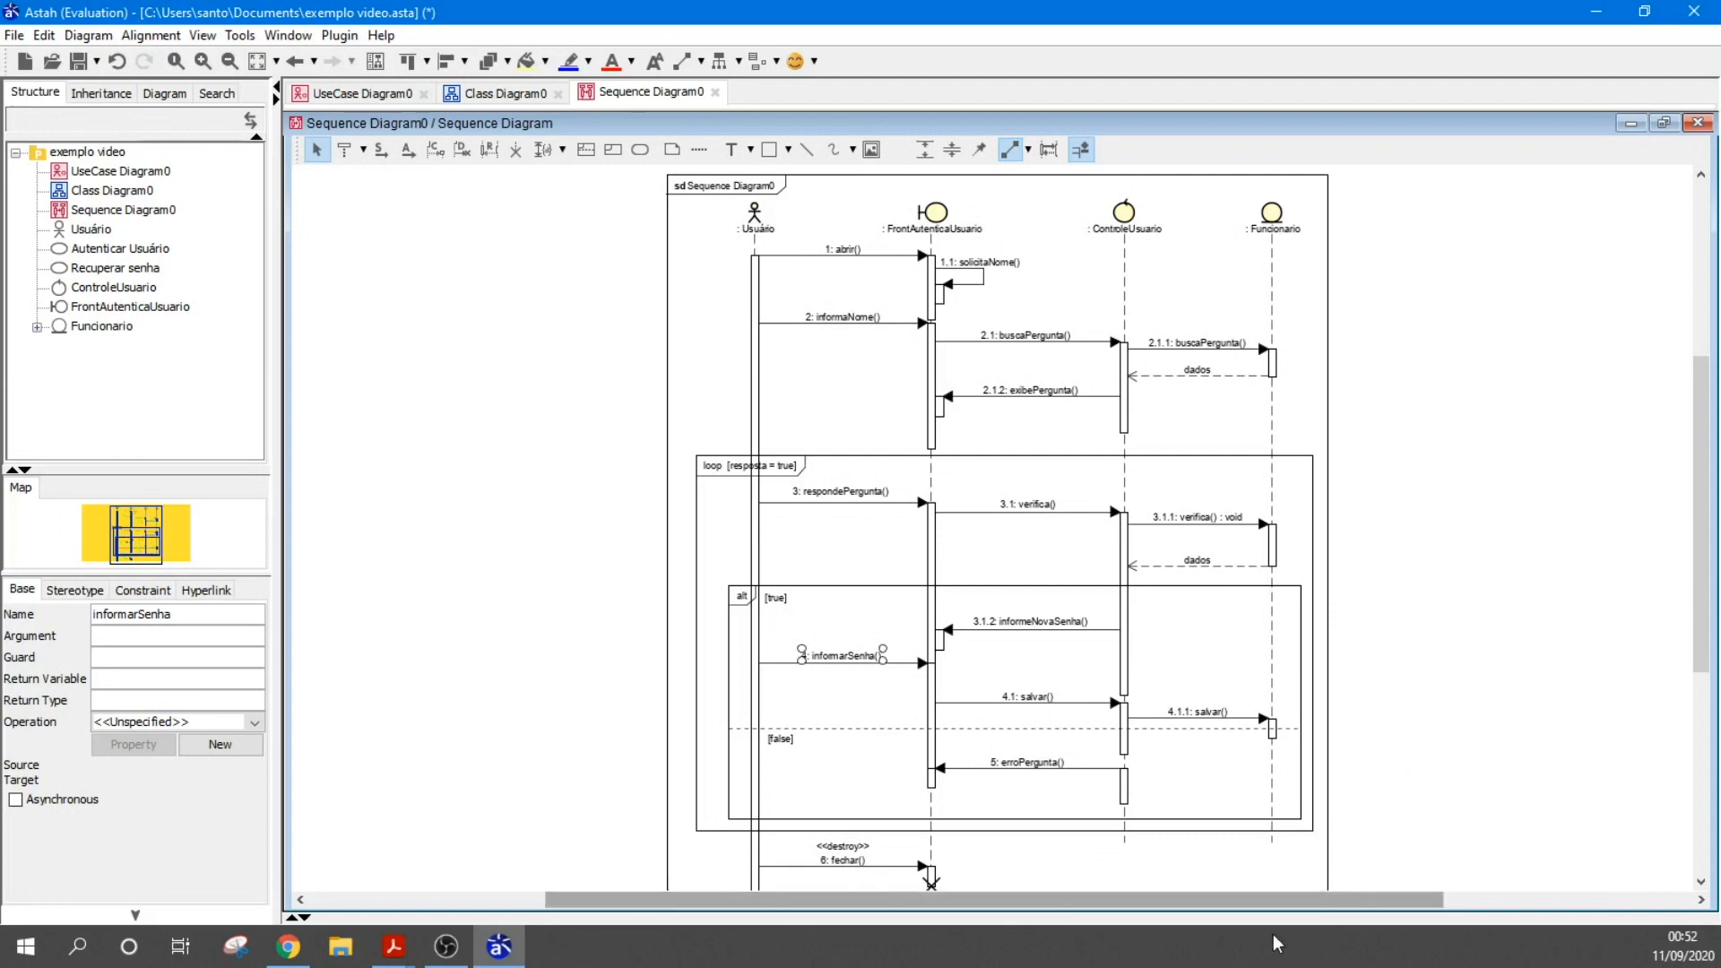
pyautogui.moveTo(1296, 909); pyautogui.dragTo(1340, 902)
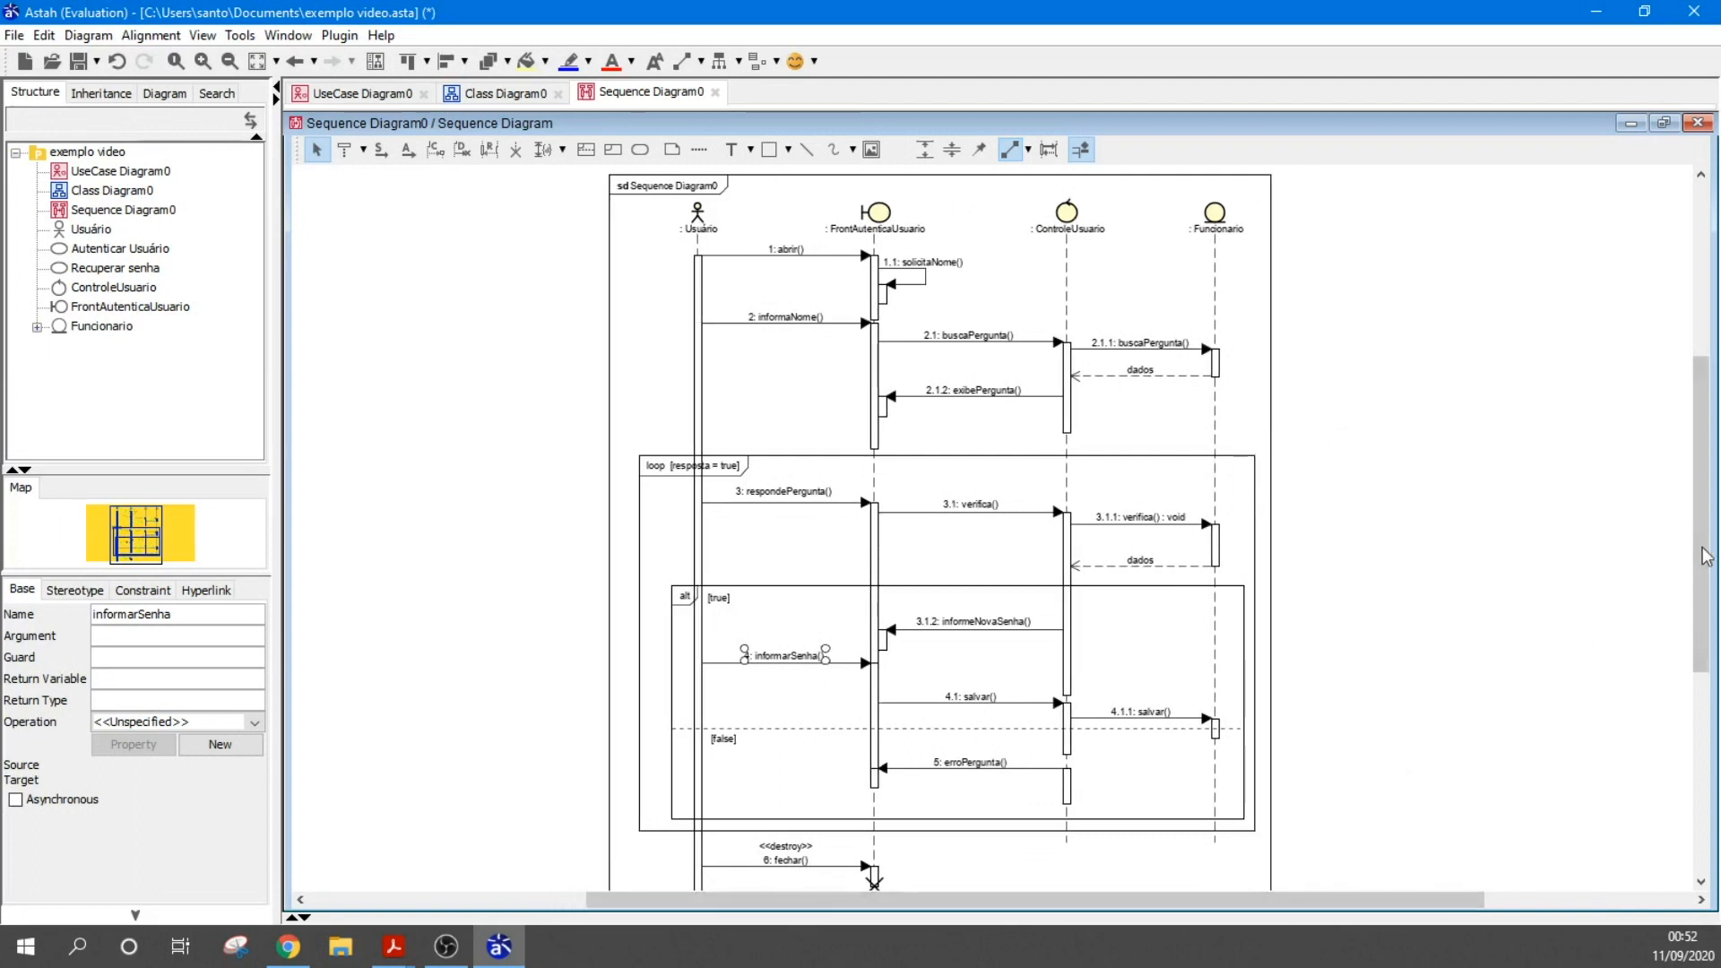